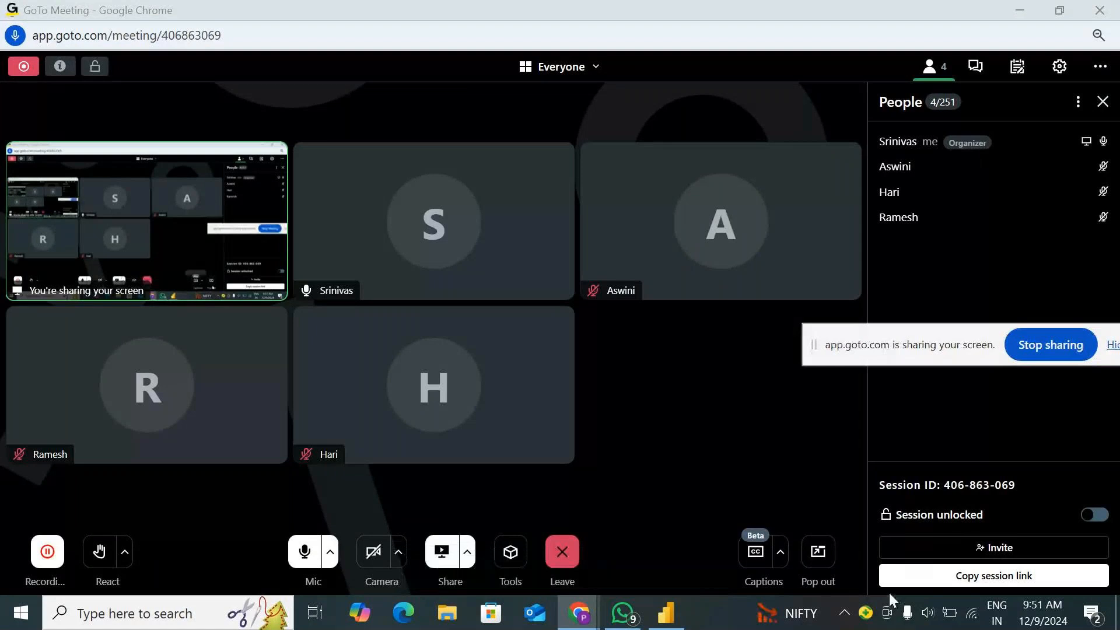
Raise the speaker volume to 100 and minimize the meeting window to switch to Power BI Desktop
click(927, 613)
click(1063, 571)
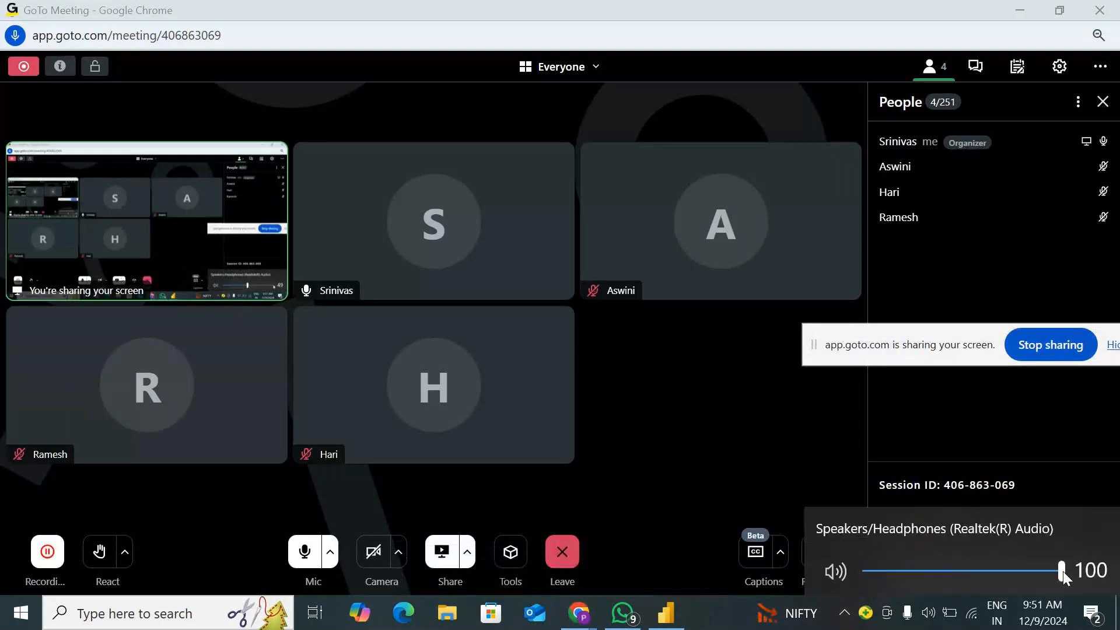
click(713, 17)
click(1018, 13)
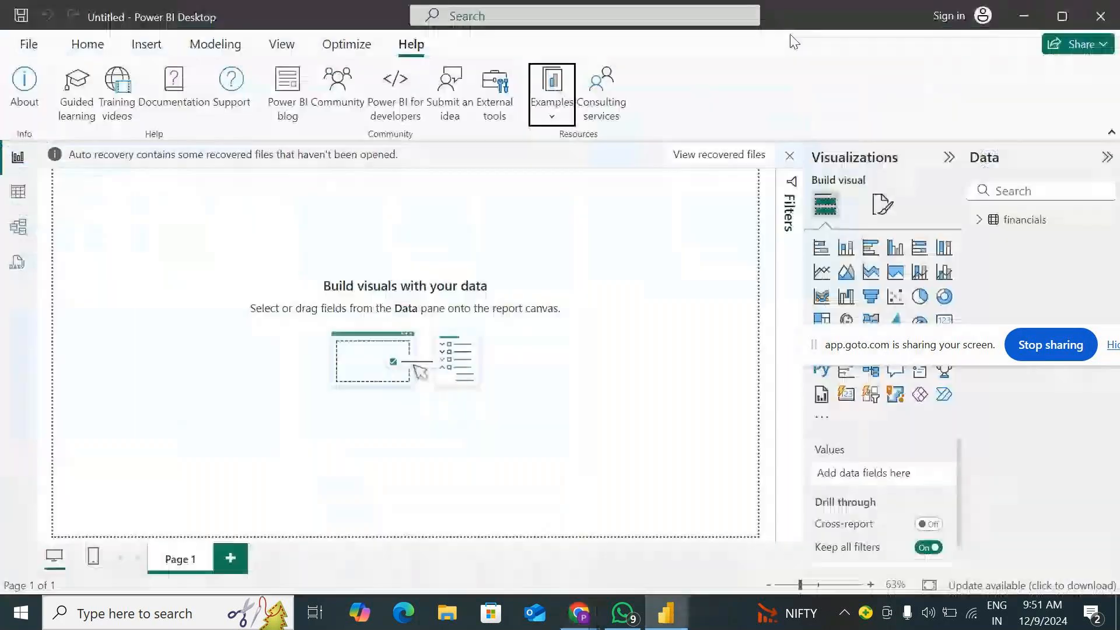
Dismiss the auto recovery notice above the report canvas
click(789, 155)
click(374, 304)
click(654, 364)
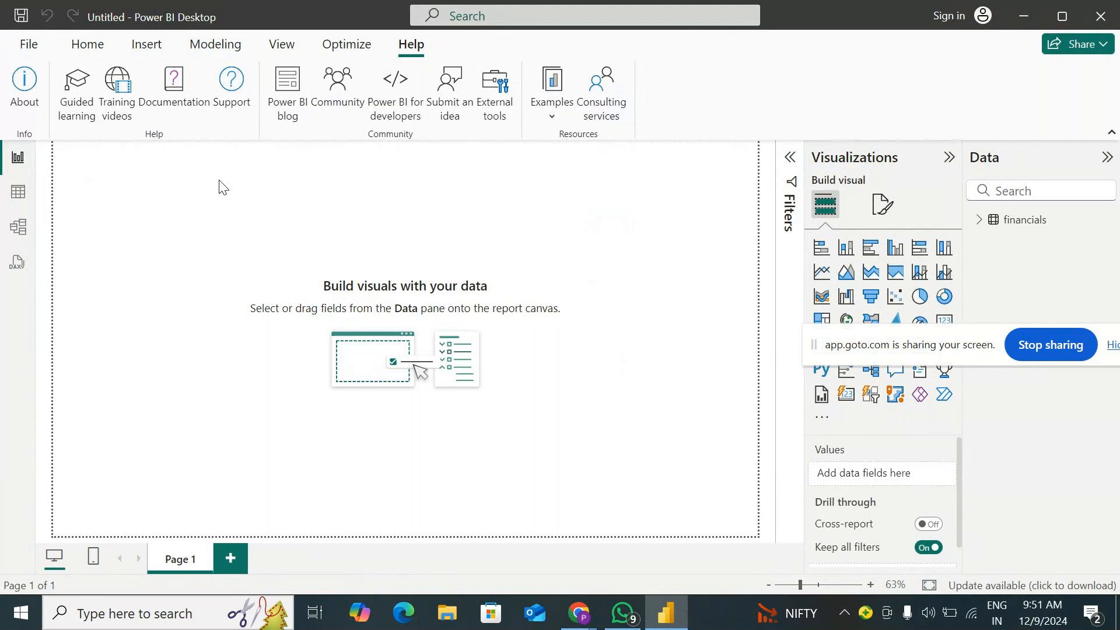
Open the financials data in a maximized Power Query Editor and dismiss the outdated-preview notice
click(89, 46)
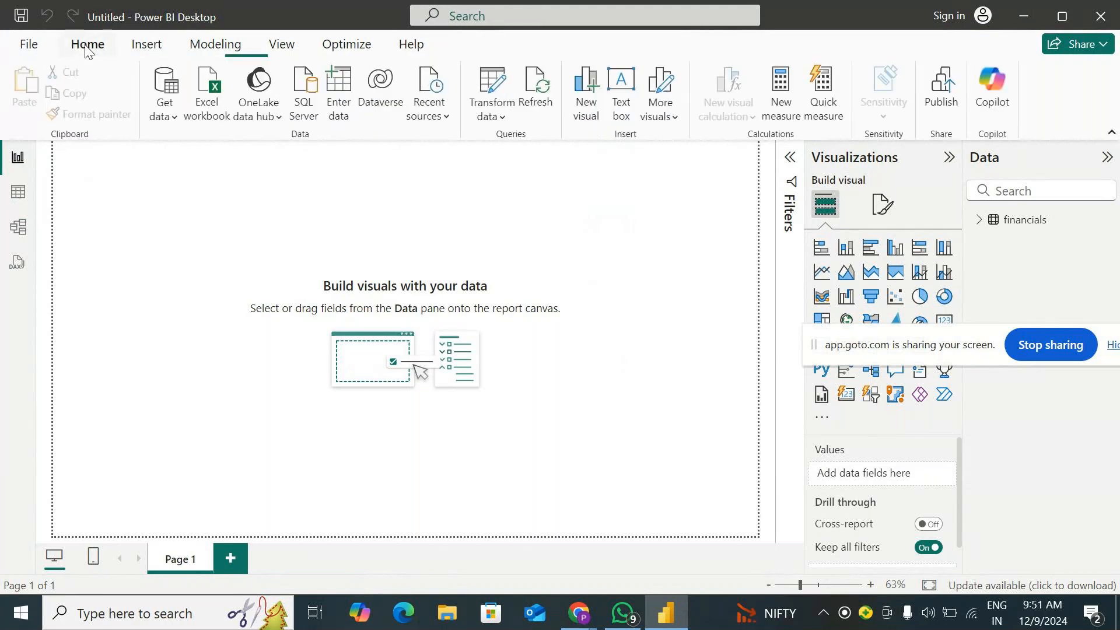
click(502, 117)
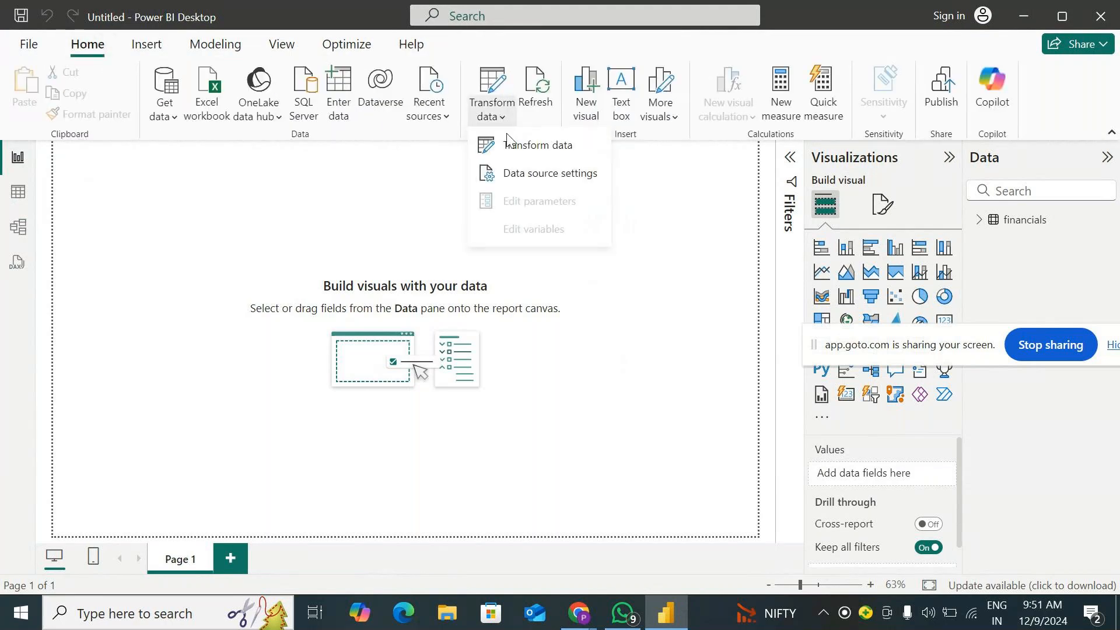
click(524, 144)
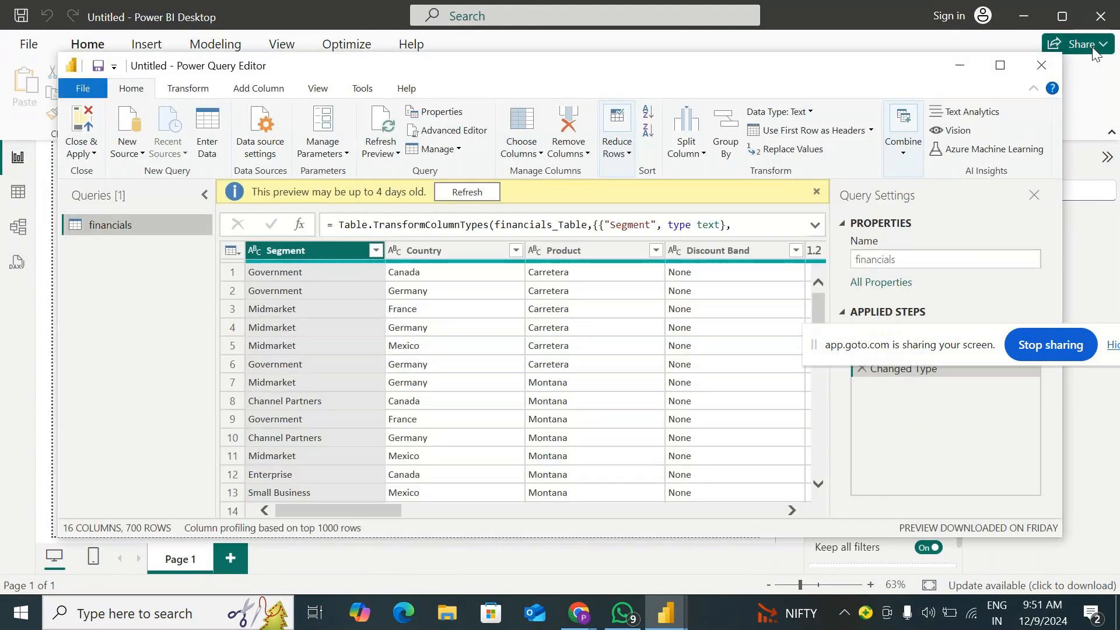
click(1000, 64)
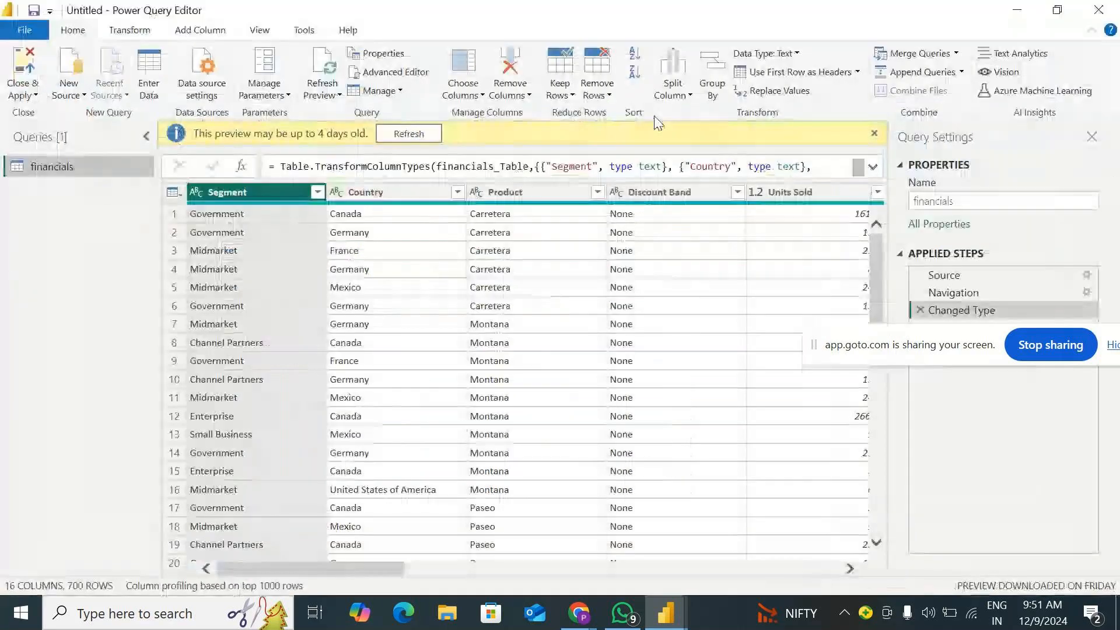
click(875, 134)
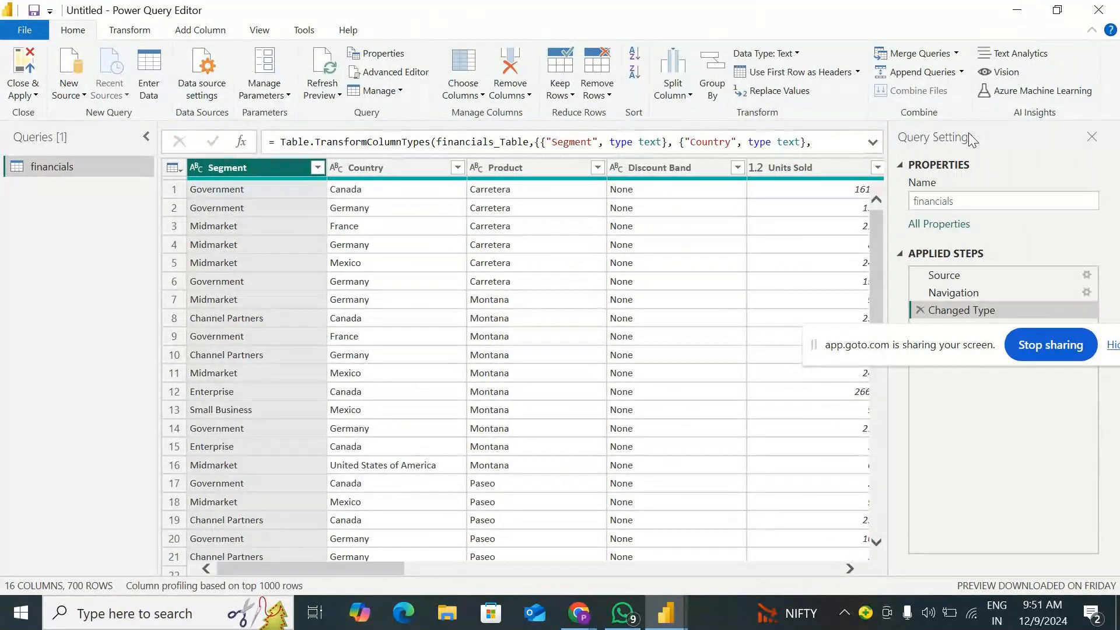
Restore the Power Query Editor window to a smaller size, switch to Paint and move the screen-sharing bar out of the way
double_click(543, 18)
click(202, 614)
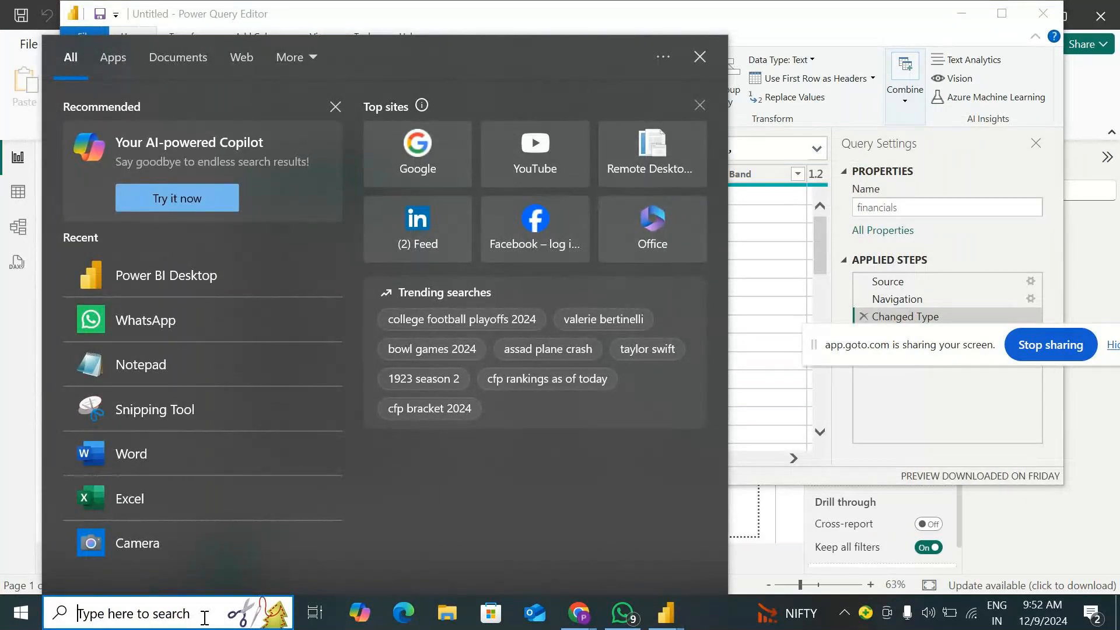
text(pai)
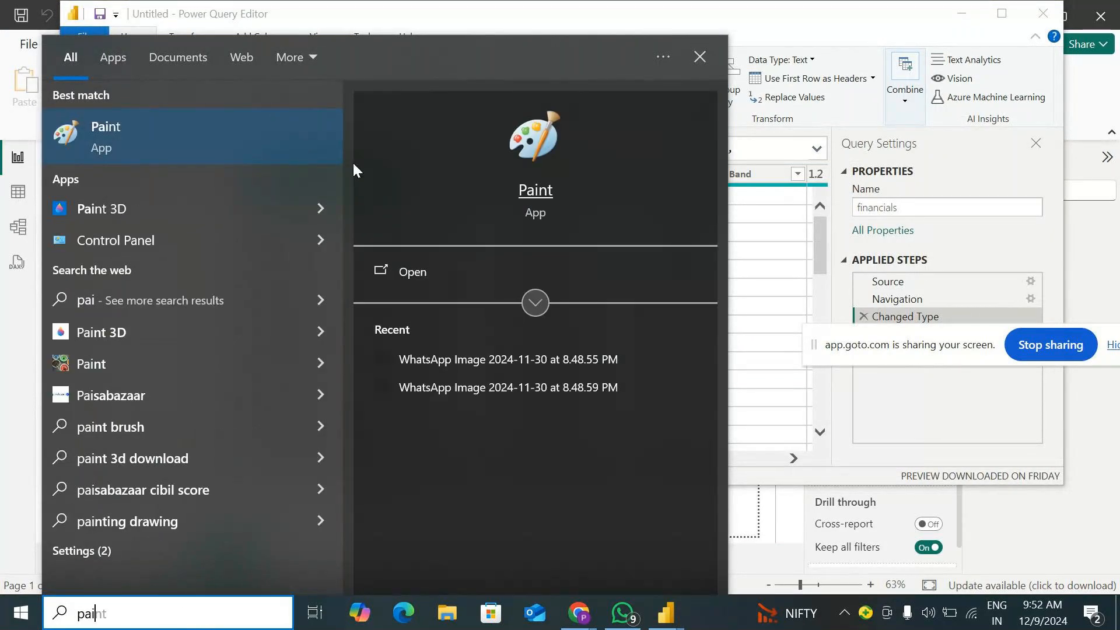
click(213, 140)
click(923, 69)
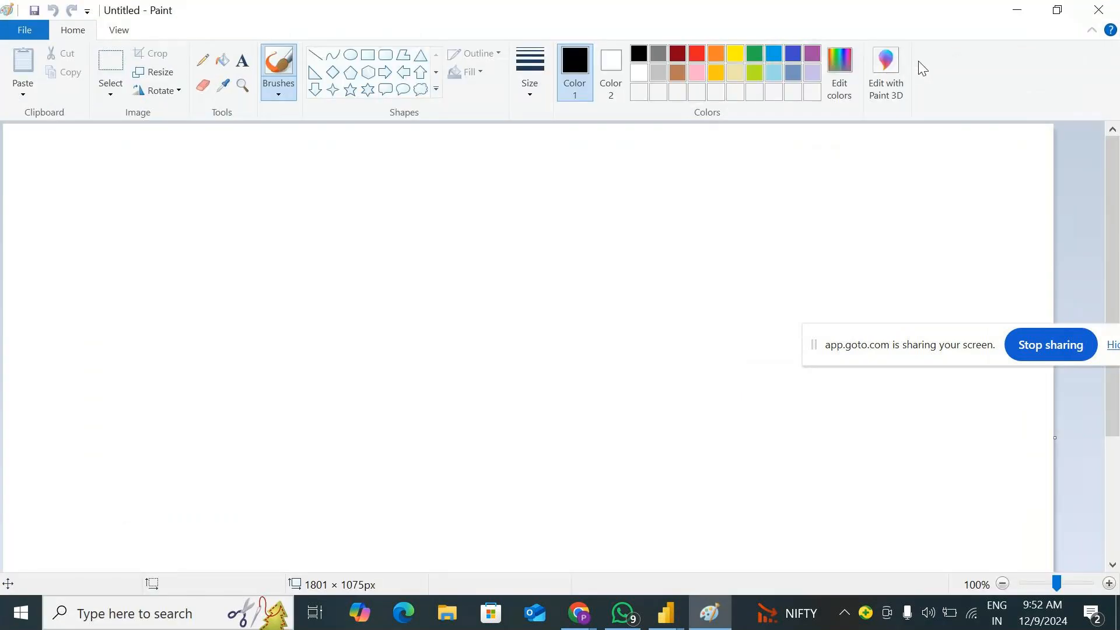
drag(891, 365, 1030, 598)
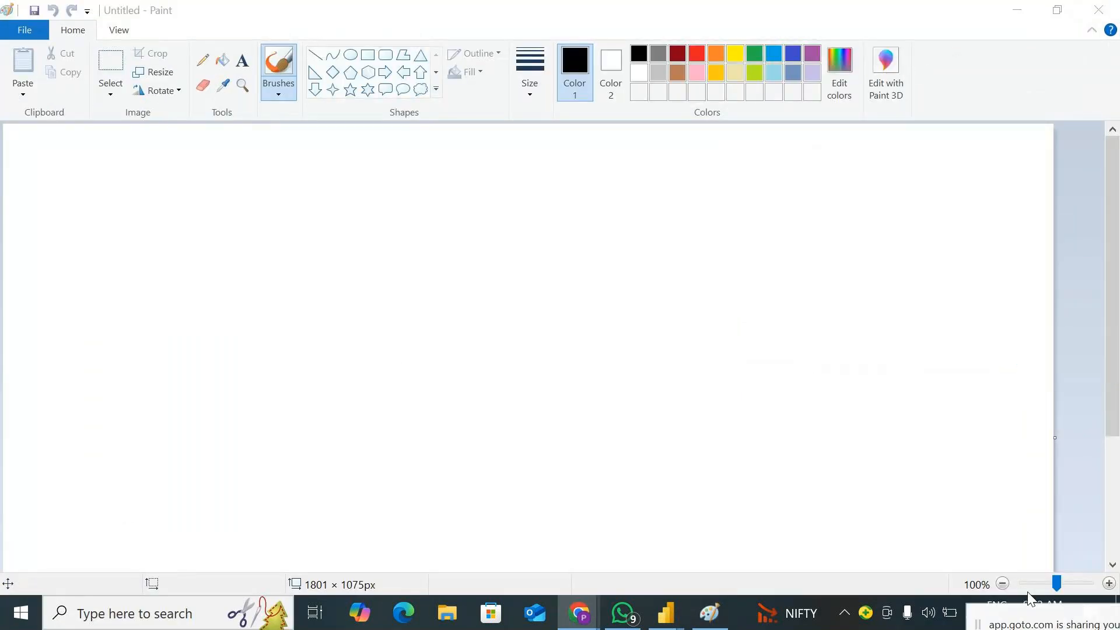
Widen the canvas to 1873 px and draw a rectangle about 731 × 462 px in the middle
drag(1055, 441, 1097, 438)
click(371, 58)
drag(339, 179, 766, 448)
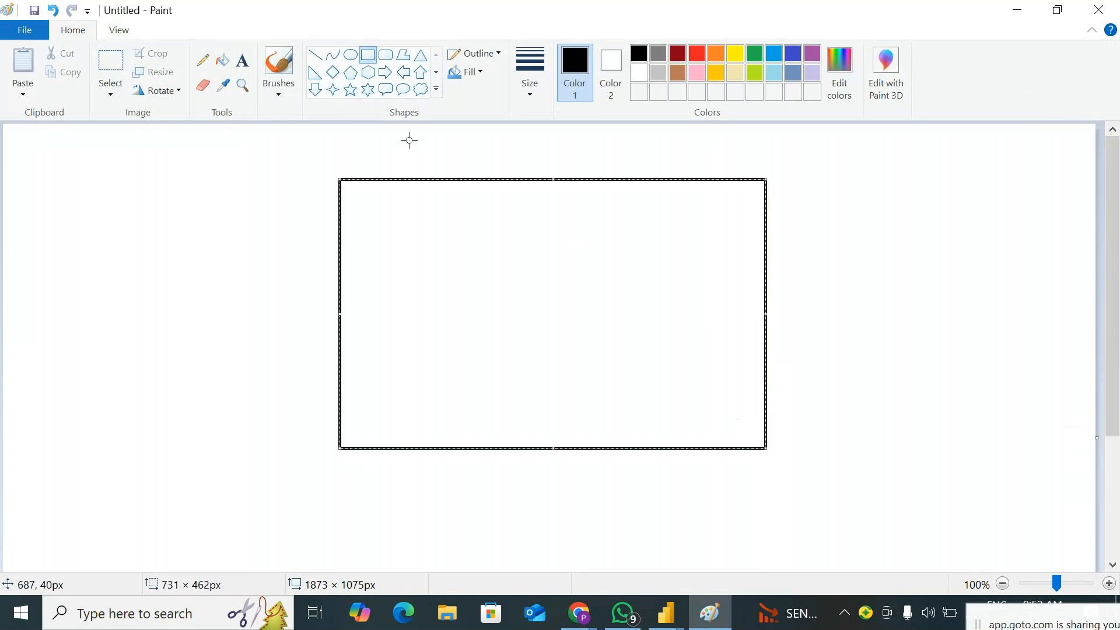
Draw two stacked rounded rectangles left of the large rectangle, the lower one about 136 × 163 px
click(386, 56)
drag(62, 171, 138, 250)
drag(61, 280, 141, 375)
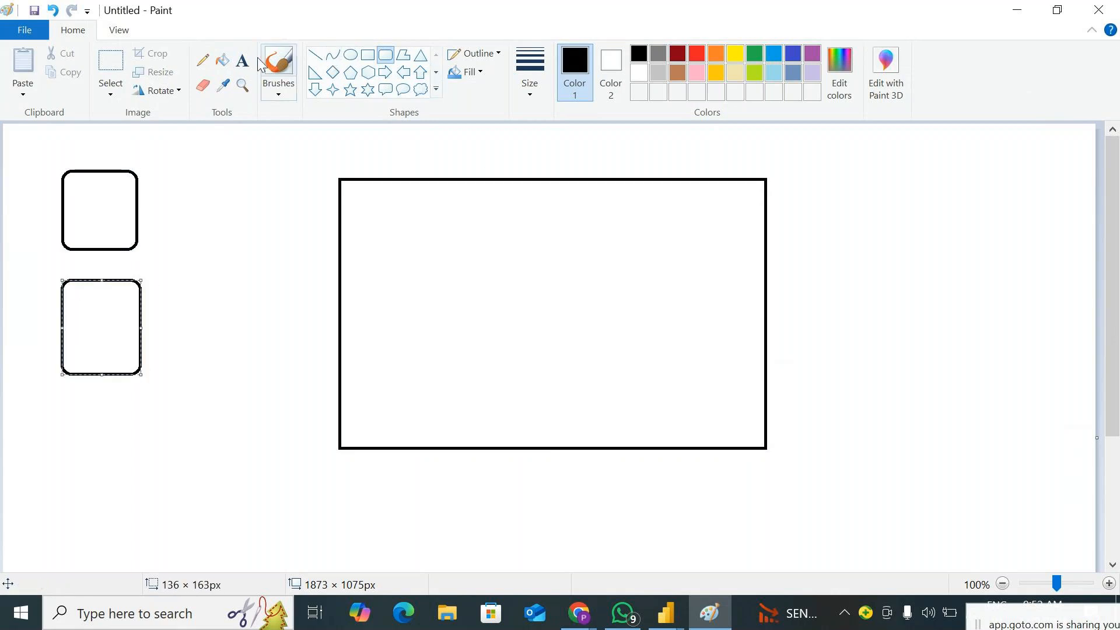
Divide the large rectangle with a near-vertical line about 459 px tall in the thickest line size
click(315, 55)
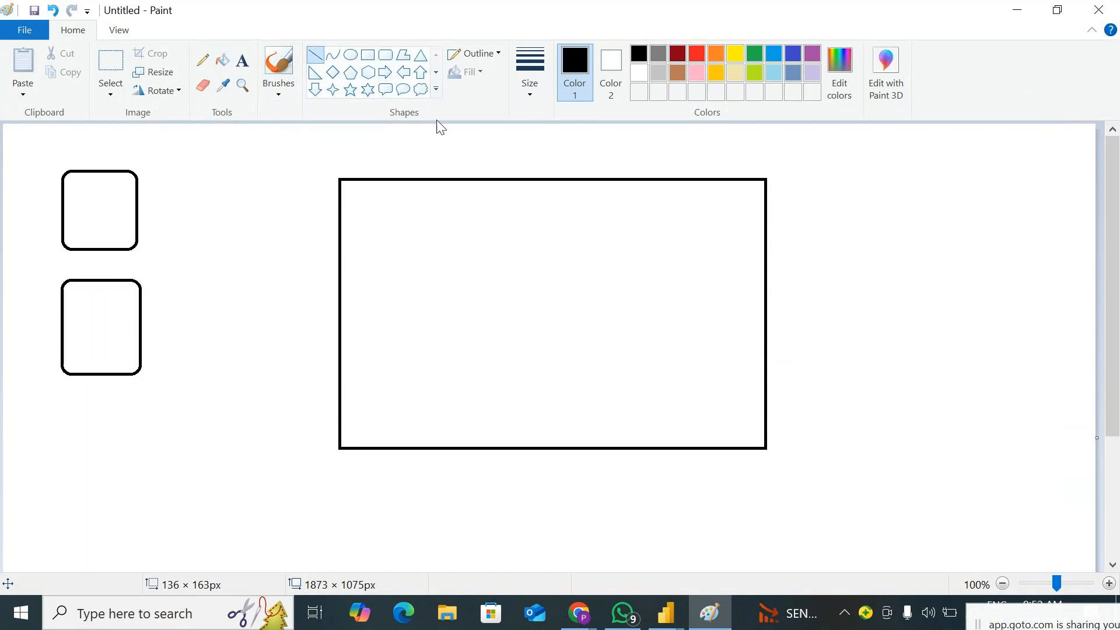
click(529, 73)
click(548, 225)
drag(489, 184, 496, 451)
Sketch a thick pencil arrow from each rounded rectangle into the left section of the large rectangle
click(203, 60)
click(529, 87)
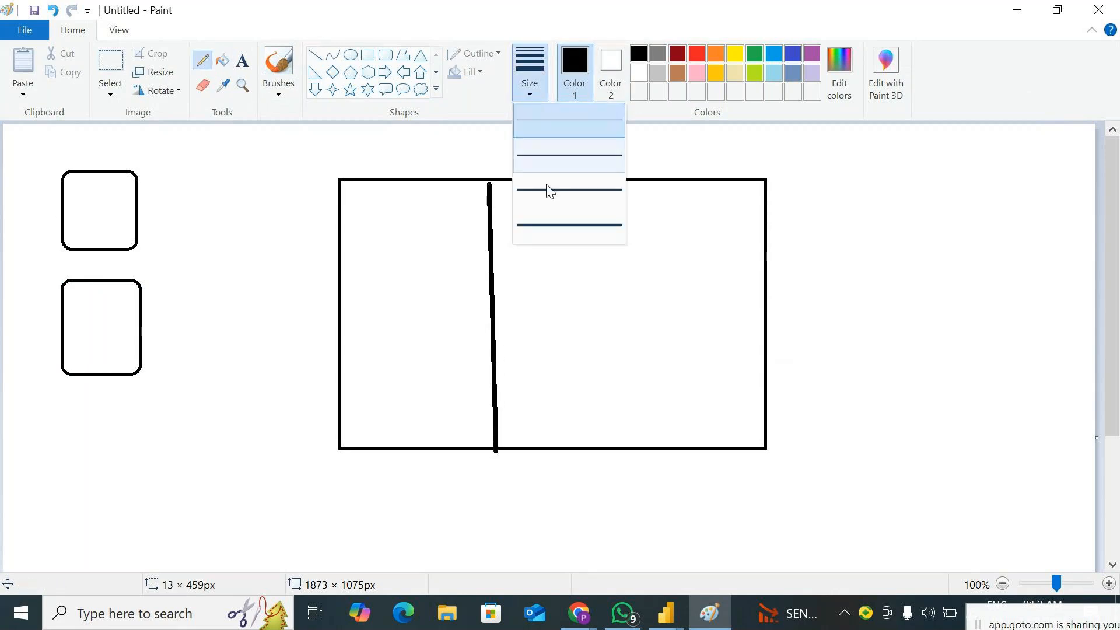
click(548, 224)
mouse_move(93, 220)
mouse_down()
mouse_move(123, 165)
mouse_move(212, 158)
mouse_move(368, 276)
mouse_move(393, 327)
mouse_up()
drag(398, 302, 397, 336)
mouse_move(121, 346)
mouse_down()
mouse_move(238, 391)
mouse_move(407, 367)
mouse_move(417, 395)
mouse_up()
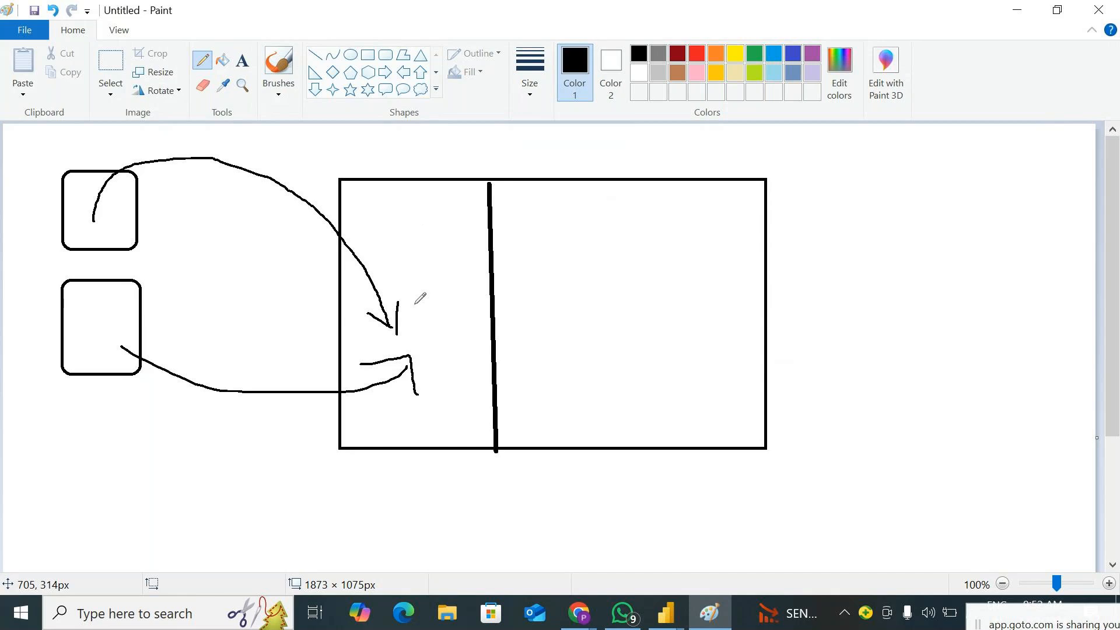
Sketch a small box with a curve crossing the thick divider, and split the right section into three columns with two vertical lines
mouse_move(412, 272)
mouse_down()
mouse_move(422, 353)
mouse_move(479, 338)
mouse_move(471, 267)
mouse_move(411, 272)
mouse_up()
mouse_move(465, 308)
mouse_down()
mouse_move(493, 260)
mouse_move(571, 262)
mouse_up()
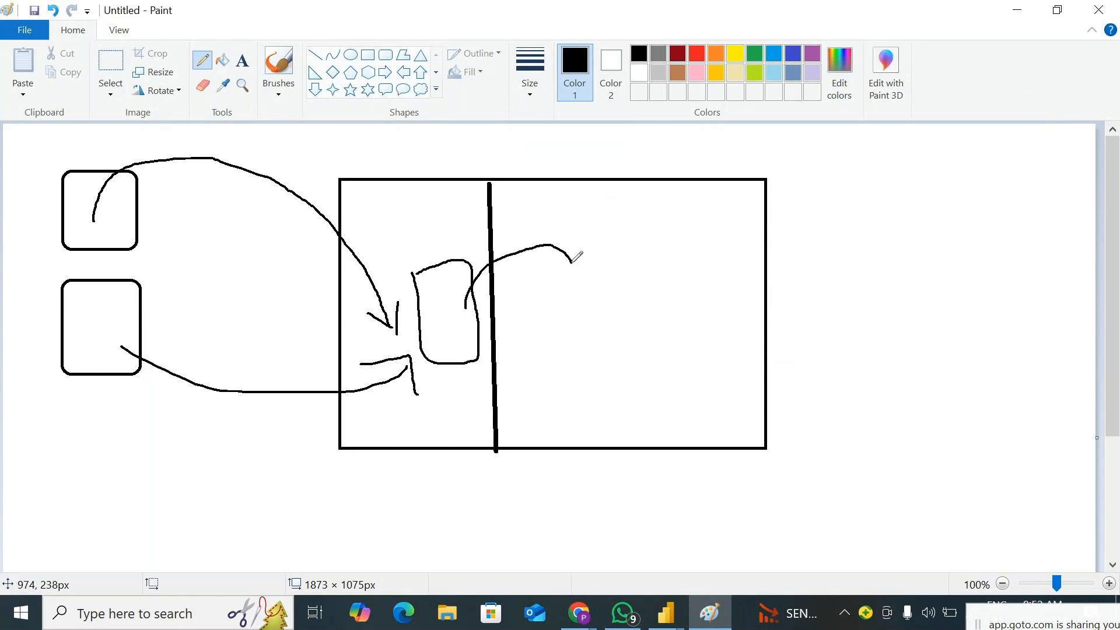
drag(599, 186, 619, 420)
drag(690, 182, 708, 431)
Add short diagonal strokes in the three columns and draw a large loop around the whole right section
drag(550, 308, 576, 282)
drag(559, 390, 585, 360)
drag(630, 288, 655, 256)
drag(653, 325, 667, 309)
drag(657, 378, 668, 361)
drag(719, 280, 733, 258)
drag(713, 337, 728, 318)
drag(717, 388, 750, 370)
mouse_move(487, 178)
mouse_down()
mouse_move(746, 151)
mouse_move(808, 315)
mouse_move(785, 467)
mouse_move(663, 525)
mouse_move(499, 456)
mouse_move(483, 358)
mouse_move(505, 160)
mouse_up()
Draw a double-headed arrow from the loop to a circled "U", and a wavy flow line beneath the diagram from the source boxes to it
drag(812, 281, 968, 266)
drag(816, 316, 981, 297)
mouse_move(951, 243)
mouse_down()
mouse_move(1006, 274)
mouse_move(969, 334)
mouse_up()
mouse_move(1021, 261)
mouse_down()
mouse_move(1025, 280)
mouse_move(1064, 228)
mouse_move(991, 254)
mouse_move(1014, 318)
mouse_move(1062, 308)
mouse_move(1058, 229)
mouse_up()
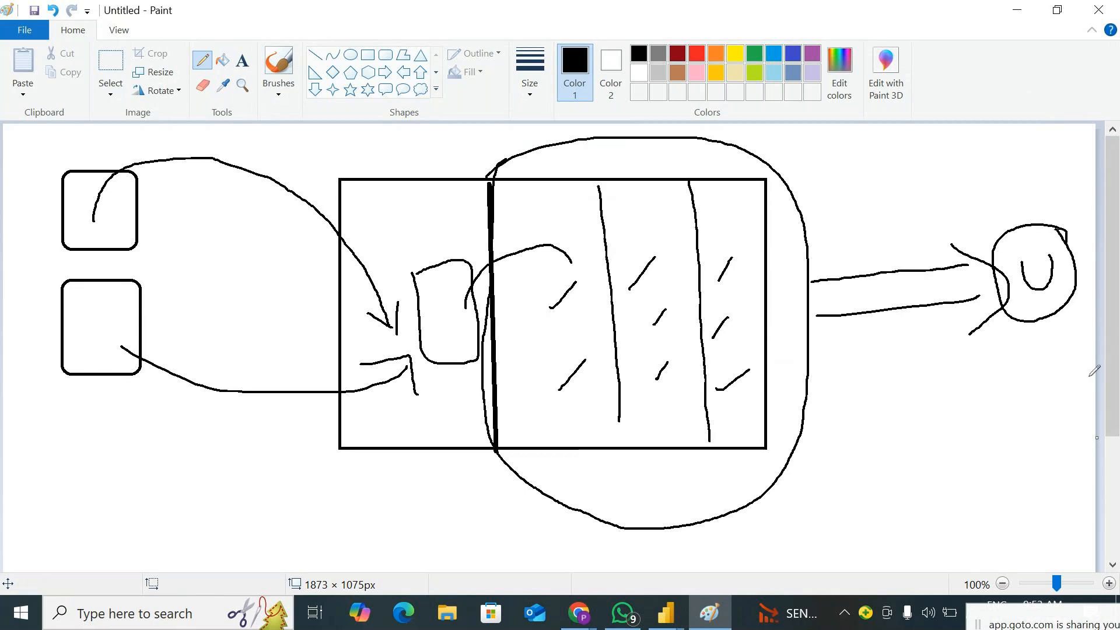
drag(825, 260, 849, 354)
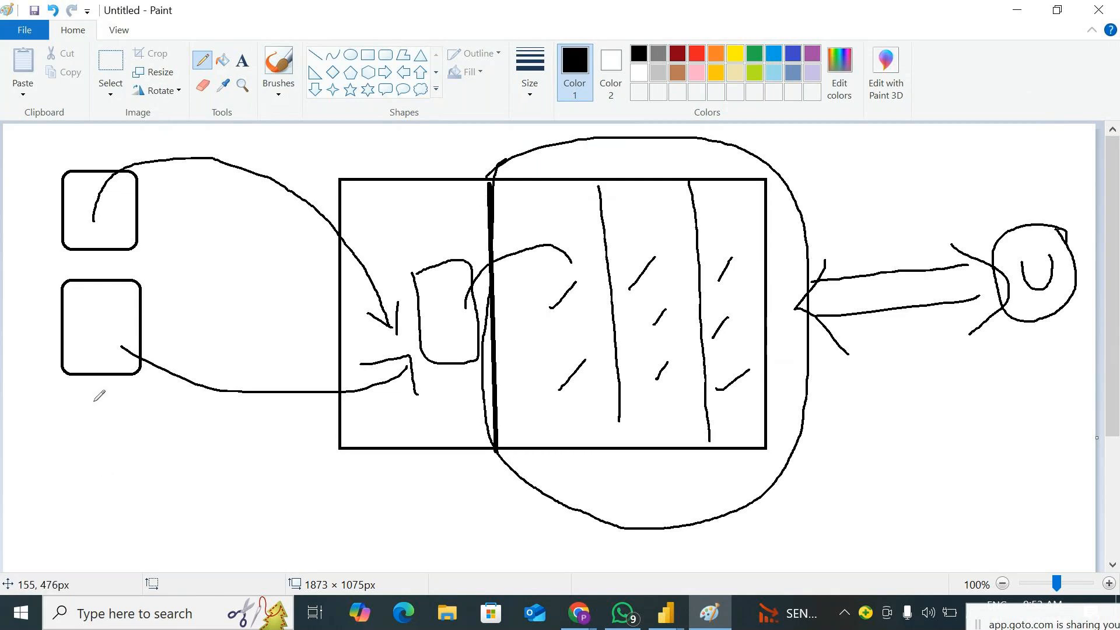
mouse_move(101, 407)
mouse_down()
mouse_move(386, 409)
mouse_move(656, 481)
mouse_move(677, 466)
mouse_move(716, 531)
mouse_move(966, 407)
mouse_move(1025, 334)
mouse_move(991, 360)
mouse_move(1027, 337)
mouse_move(1047, 379)
mouse_up()
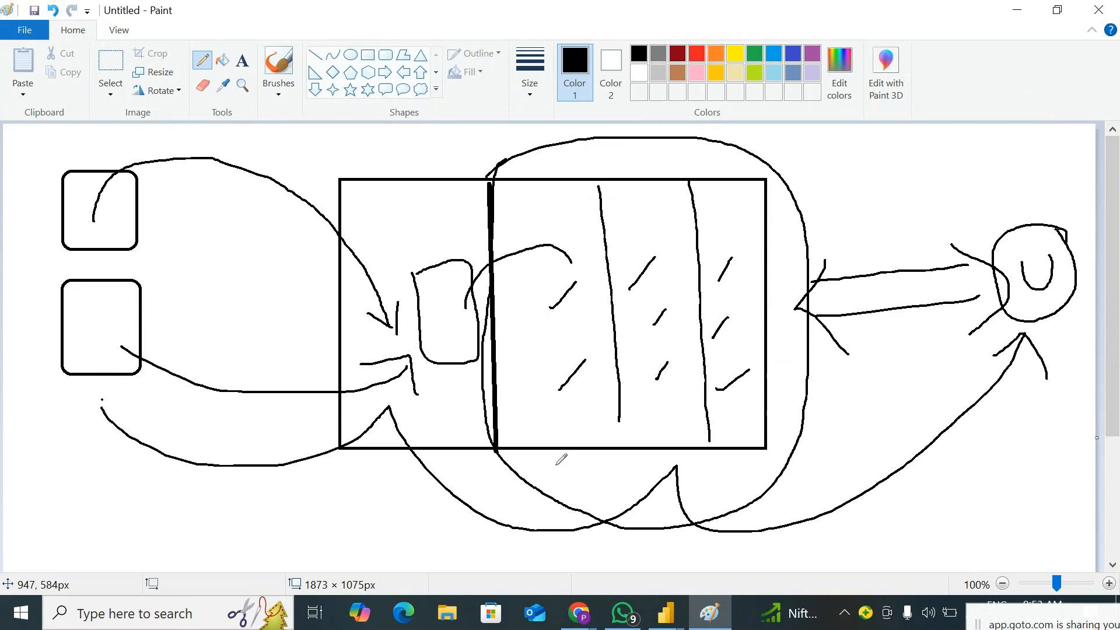
Draw a vertical line with a first crossbar below the diagram and handwrite "Slicers" beside it
scroll(3, 553, down, 3)
drag(747, 378, 765, 555)
drag(699, 418, 810, 399)
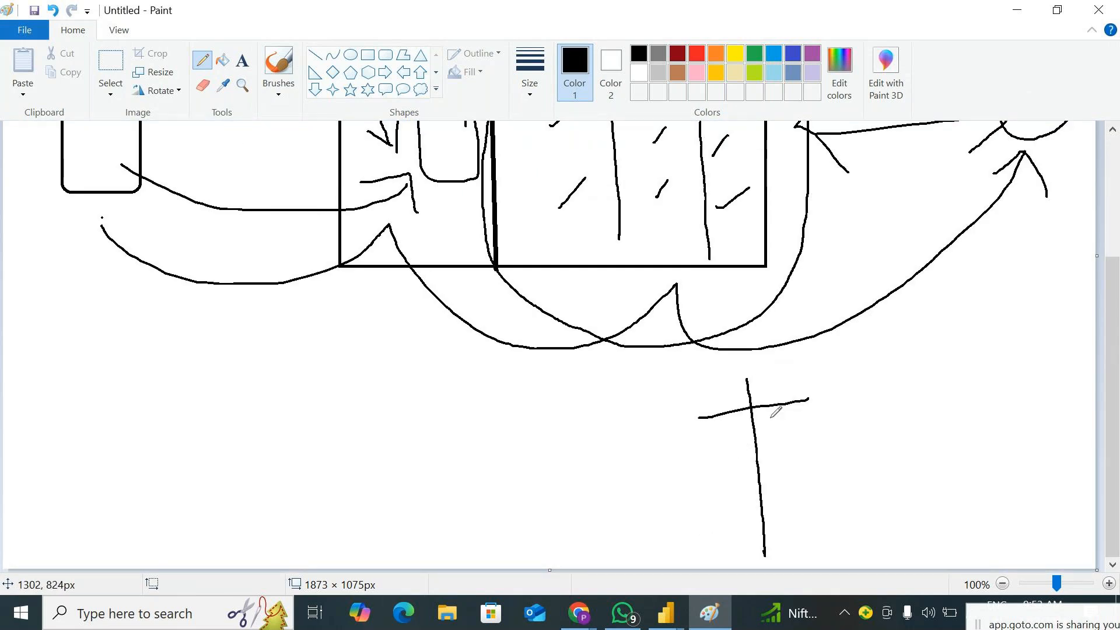
mouse_move(853, 370)
mouse_down()
mouse_move(851, 396)
mouse_move(835, 407)
mouse_up()
mouse_move(878, 345)
mouse_down()
mouse_move(899, 370)
mouse_move(937, 348)
mouse_move(938, 375)
mouse_move(969, 378)
mouse_up()
click(898, 355)
drag(996, 349, 968, 386)
Add a second branch to the vertical line and handwrite "Filters" beside it
mouse_move(719, 488)
mouse_down()
mouse_move(777, 477)
mouse_move(759, 496)
mouse_up()
mouse_move(841, 446)
mouse_down()
mouse_move(840, 471)
mouse_move(854, 436)
mouse_move(847, 459)
mouse_move(882, 464)
mouse_up()
click(874, 438)
drag(896, 417, 900, 452)
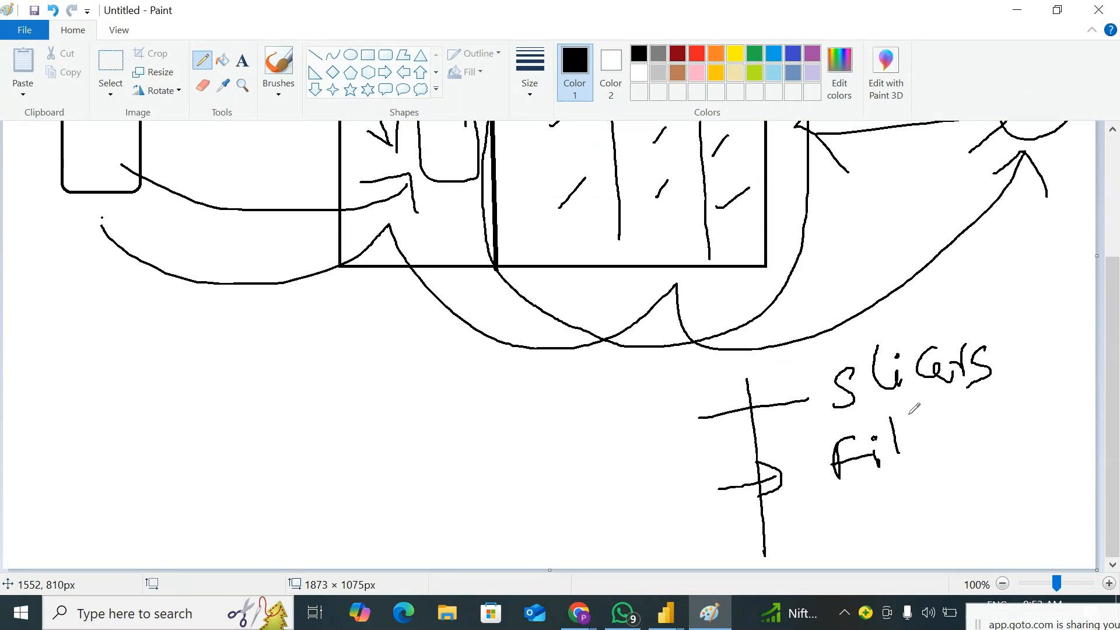
mouse_move(908, 412)
mouse_down()
mouse_move(909, 453)
mouse_move(952, 437)
mouse_move(936, 474)
mouse_up()
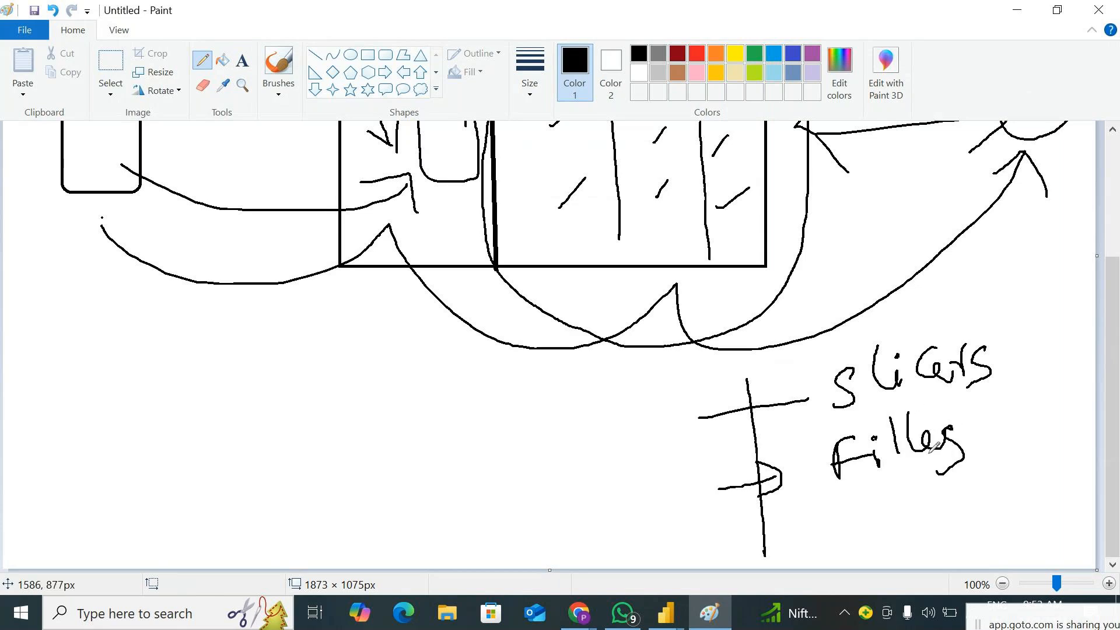
drag(906, 418, 944, 411)
Add a third arrow branch to the vertical line and handwrite "Parameter" beside it
mouse_move(748, 547)
mouse_down()
mouse_move(796, 531)
mouse_move(799, 551)
mouse_up()
mouse_move(832, 515)
mouse_down()
mouse_move(841, 554)
mouse_move(837, 539)
mouse_move(866, 521)
mouse_move(960, 502)
mouse_move(966, 511)
mouse_up()
drag(976, 496, 999, 501)
mouse_move(995, 457)
mouse_down()
mouse_move(1013, 502)
mouse_move(1009, 464)
mouse_move(1034, 493)
mouse_move(1052, 494)
mouse_up()
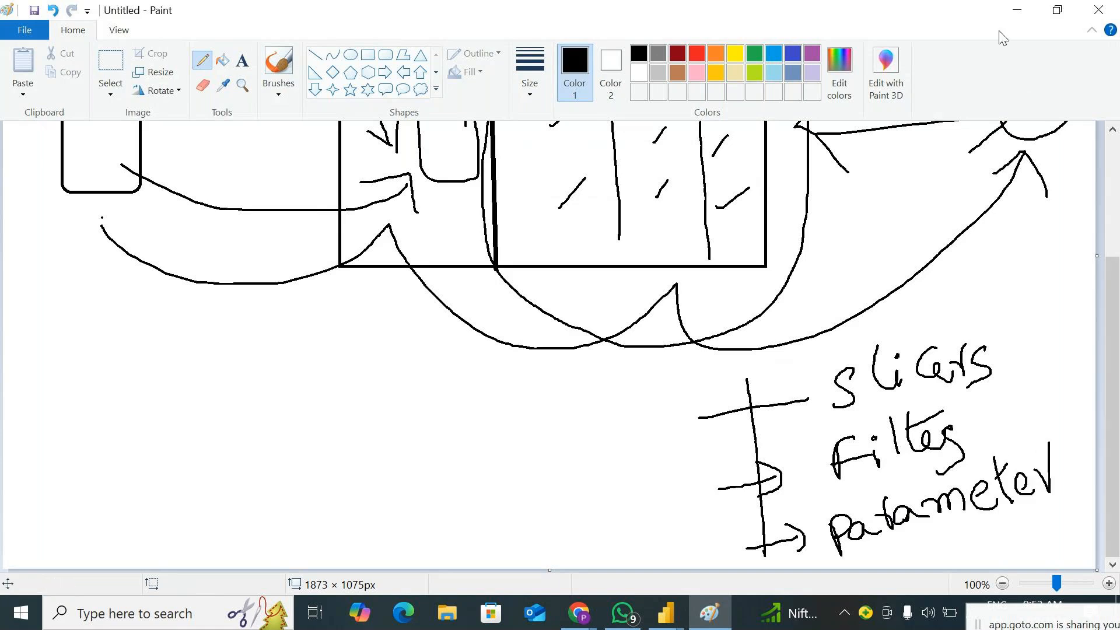
Sketch a small dropdown box at the top of the rightmost column in the large rectangle
scroll(768, 356, up, 3)
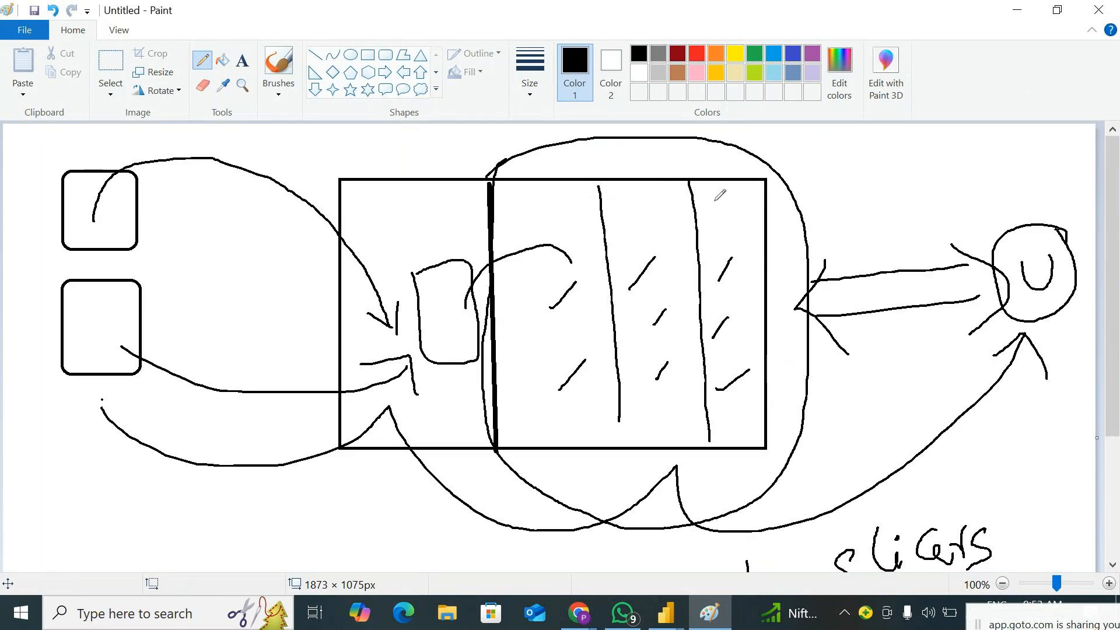
mouse_move(722, 215)
mouse_down()
mouse_move(749, 215)
mouse_move(741, 232)
mouse_move(752, 212)
mouse_move(750, 228)
mouse_up()
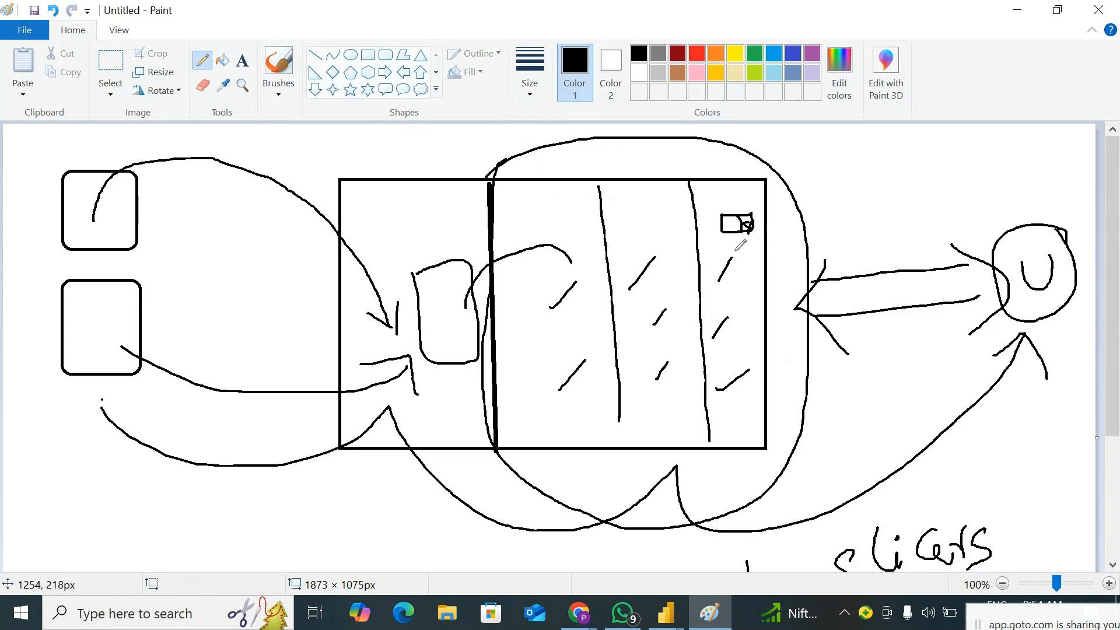
Draw a red arrow from the word "Slicers" up to the circled "U"
scroll(730, 245, down, 3)
click(697, 54)
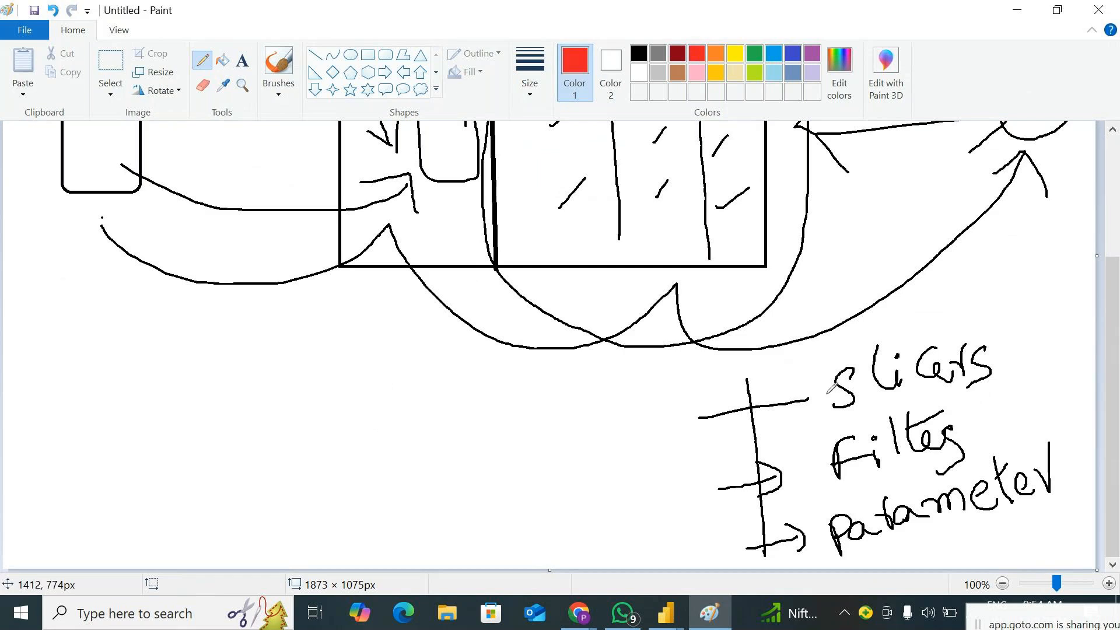
drag(828, 393, 848, 317)
drag(853, 371, 975, 138)
drag(927, 175, 999, 191)
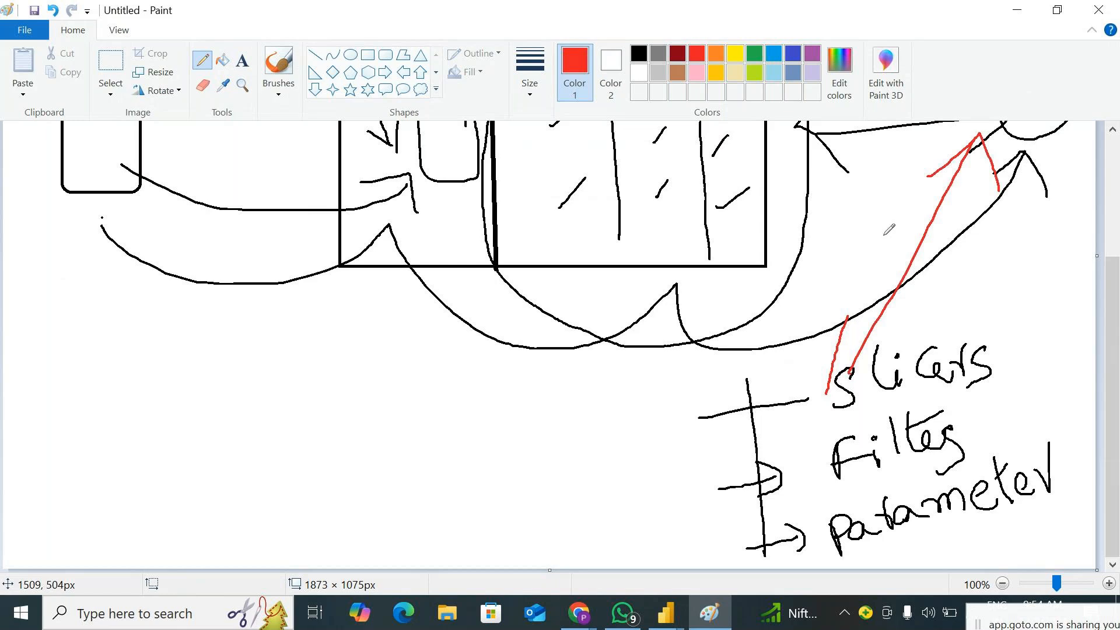
Mark each of the three columns with a red slanted stroke and circle the word "Filters" in red
scroll(888, 229, up, 3)
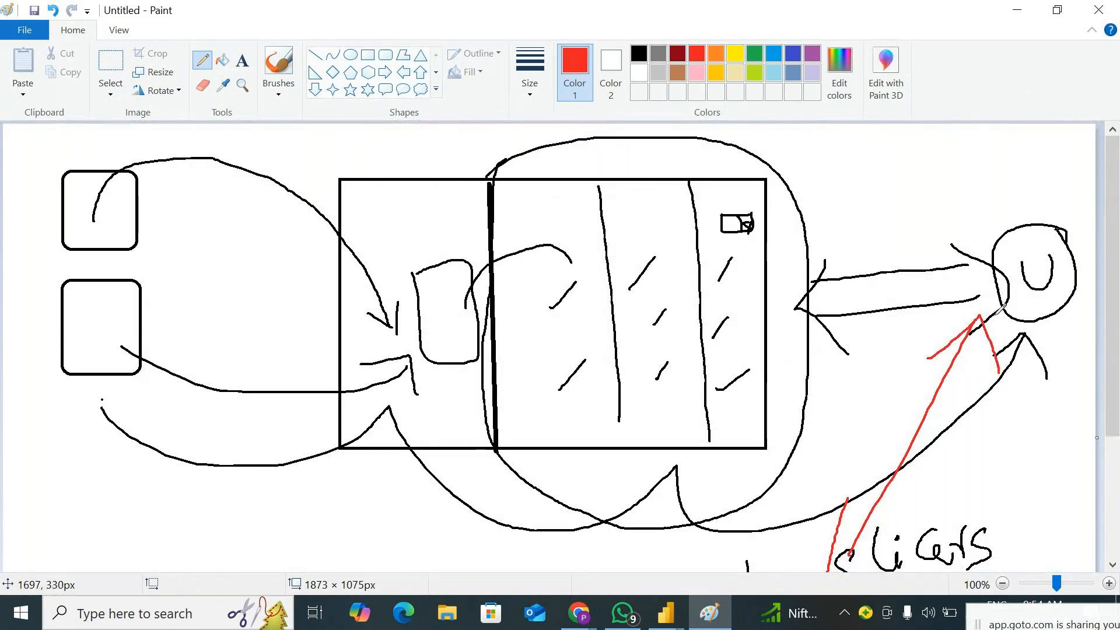
scroll(1022, 245, down, 3)
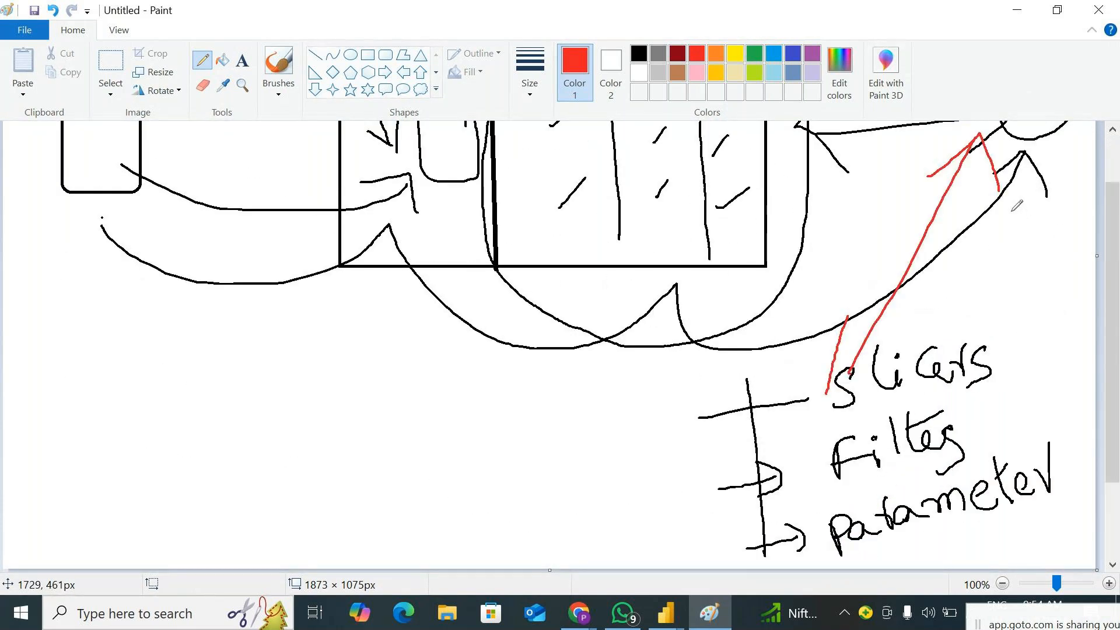
scroll(1017, 206, up, 3)
drag(720, 246, 737, 349)
drag(623, 244, 668, 357)
drag(539, 238, 583, 332)
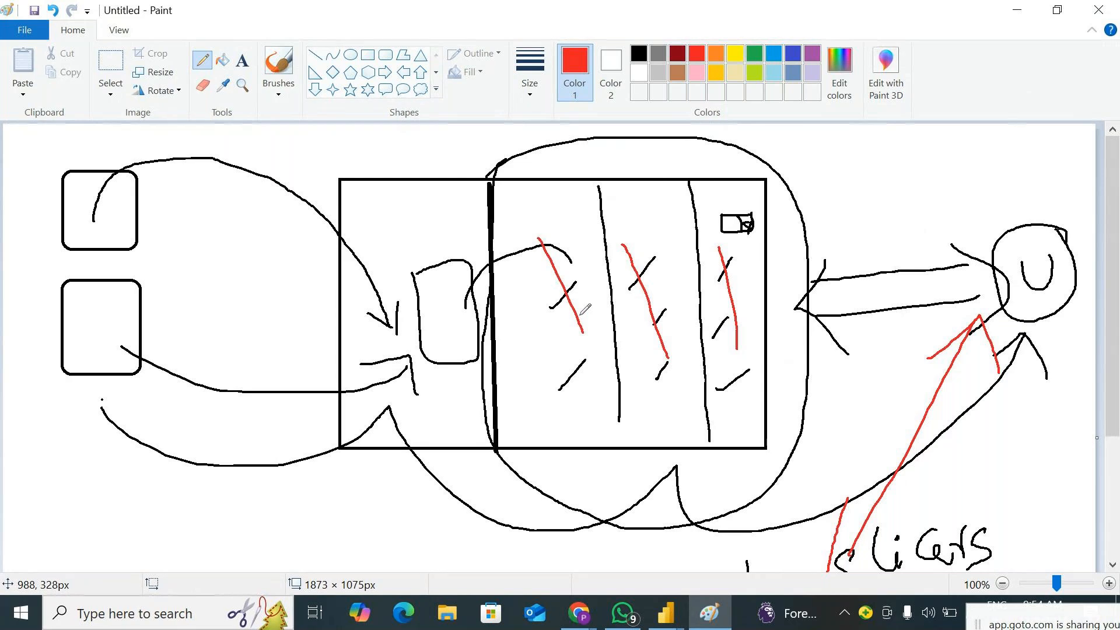
scroll(673, 401, down, 3)
mouse_move(819, 433)
mouse_down()
mouse_move(822, 495)
mouse_move(922, 482)
mouse_move(969, 424)
mouse_move(904, 405)
mouse_move(821, 436)
mouse_up()
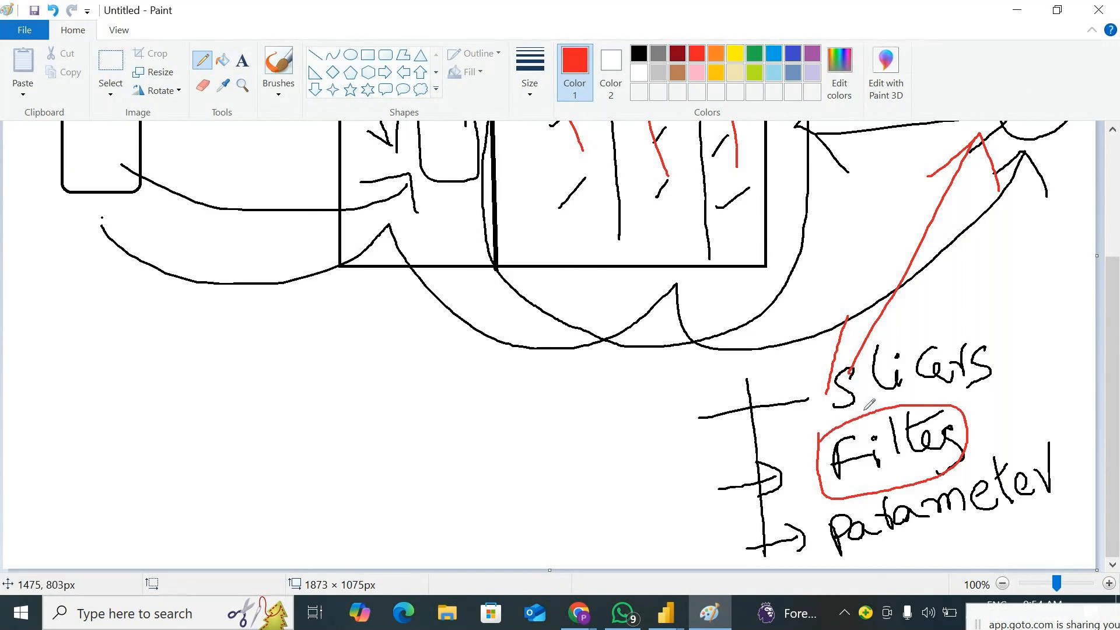
Draw a red callout line above the right section and handwrite "Developer" in red at its end
scroll(806, 367, up, 3)
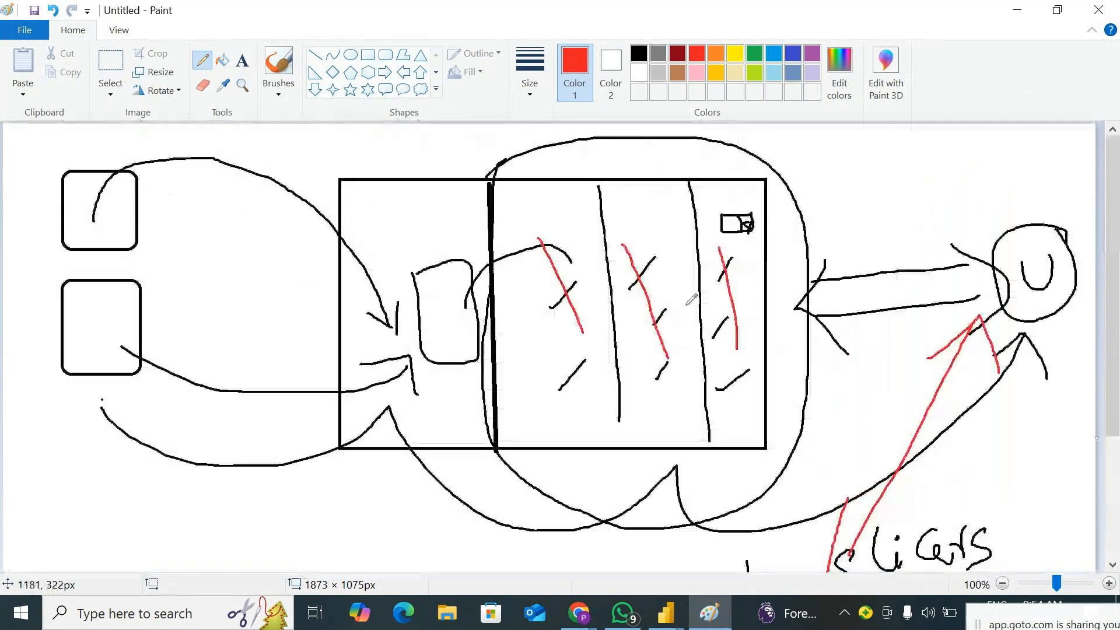
mouse_move(488, 175)
mouse_down()
mouse_move(697, 151)
mouse_move(715, 166)
mouse_move(760, 134)
mouse_move(797, 133)
mouse_move(798, 161)
mouse_move(844, 159)
mouse_move(849, 142)
mouse_move(864, 154)
mouse_up()
drag(870, 131, 877, 158)
mouse_move(886, 148)
mouse_down()
mouse_move(930, 146)
mouse_move(928, 158)
mouse_move(956, 128)
mouse_up()
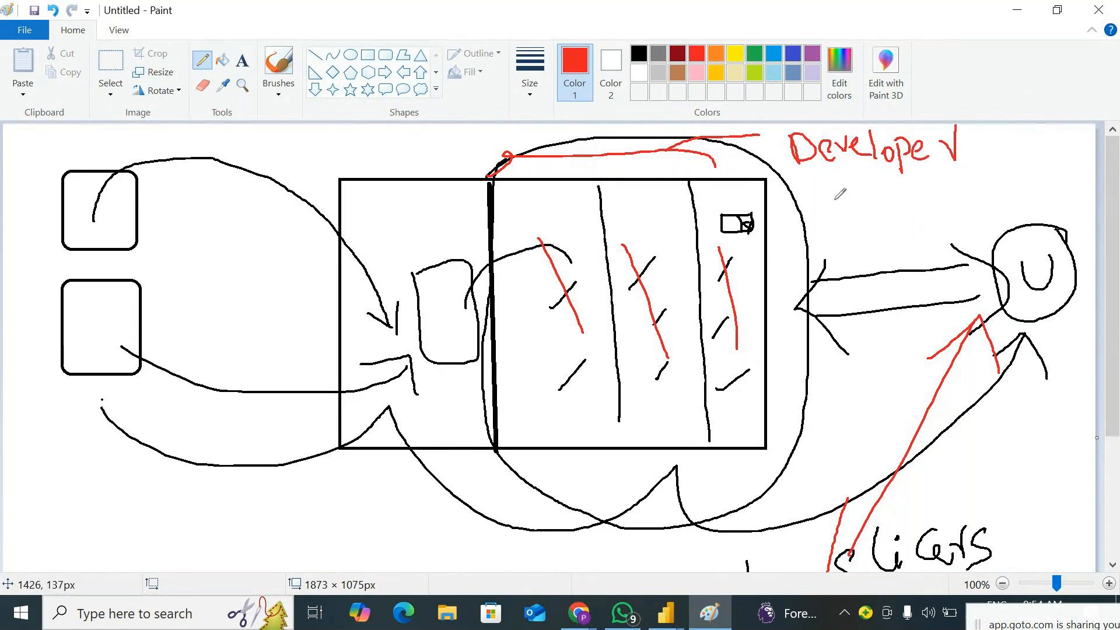
Cross out the double arrow between the large rectangle and the circled "U" with red vertical and diagonal strokes
drag(824, 165, 852, 437)
drag(845, 192, 867, 397)
mouse_move(808, 298)
mouse_down()
mouse_move(875, 280)
mouse_move(886, 292)
mouse_up()
drag(824, 275, 891, 320)
drag(887, 257, 817, 346)
Draw red check marks at the upper part of the large rectangle's left section and its first column
mouse_move(575, 212)
mouse_down()
mouse_move(586, 219)
mouse_move(599, 188)
mouse_up()
drag(421, 212, 462, 135)
drag(566, 214, 598, 180)
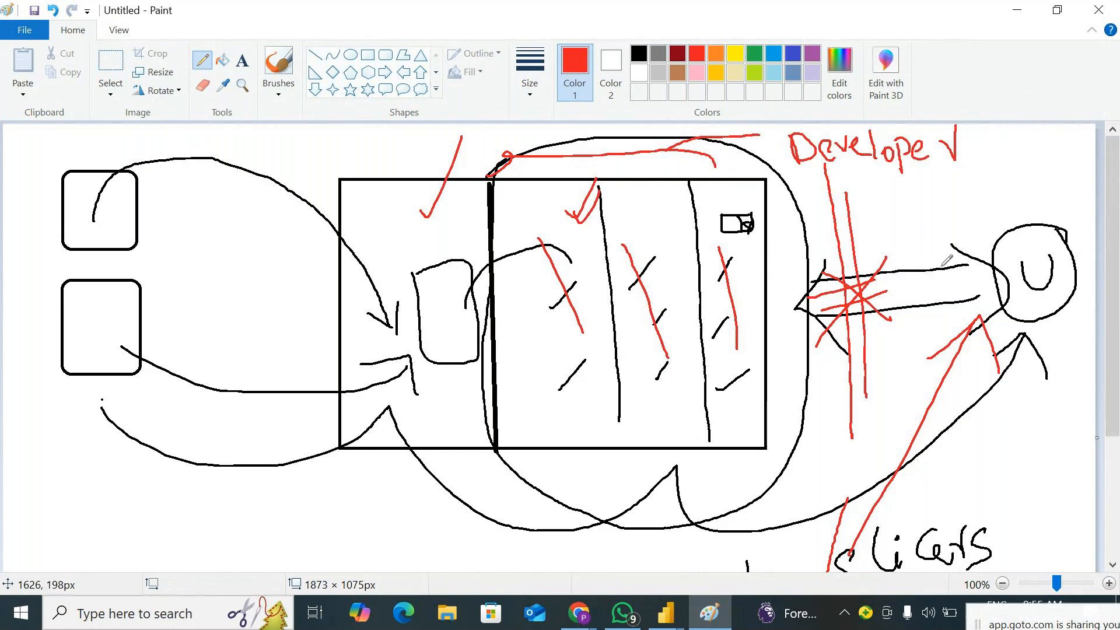
Trace the crossed-out double arrow in red and handwrite "filter" in red above its end near the circled "U"
drag(846, 216, 862, 402)
mouse_move(825, 272)
mouse_down()
mouse_move(838, 309)
mouse_move(926, 295)
mouse_move(914, 249)
mouse_up()
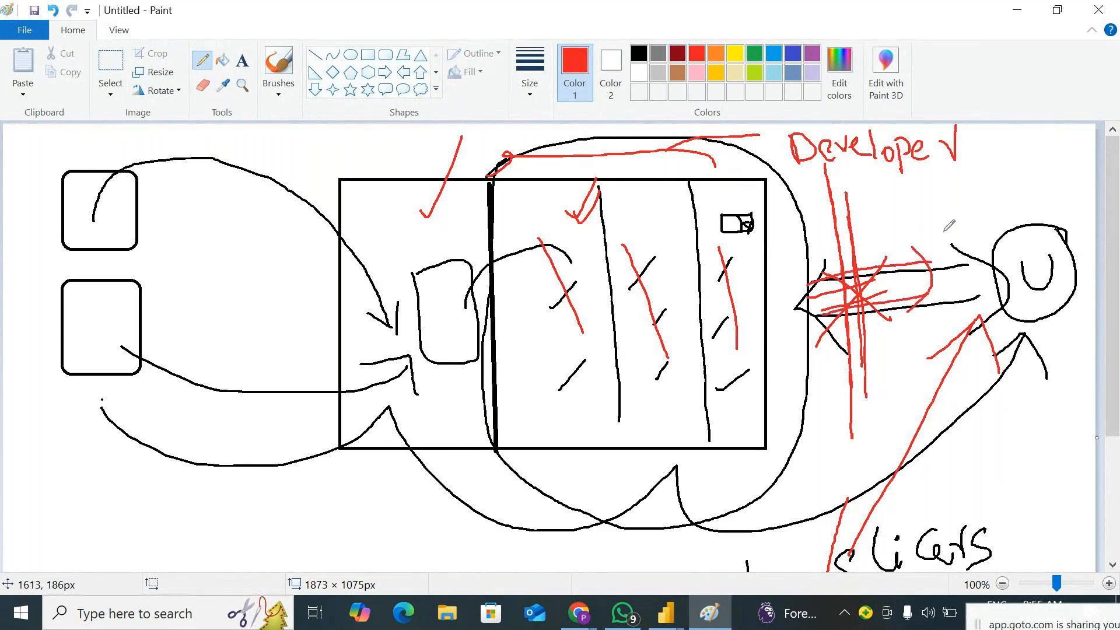
mouse_move(948, 211)
mouse_down()
mouse_move(937, 252)
mouse_move(943, 229)
mouse_up()
drag(951, 222, 952, 246)
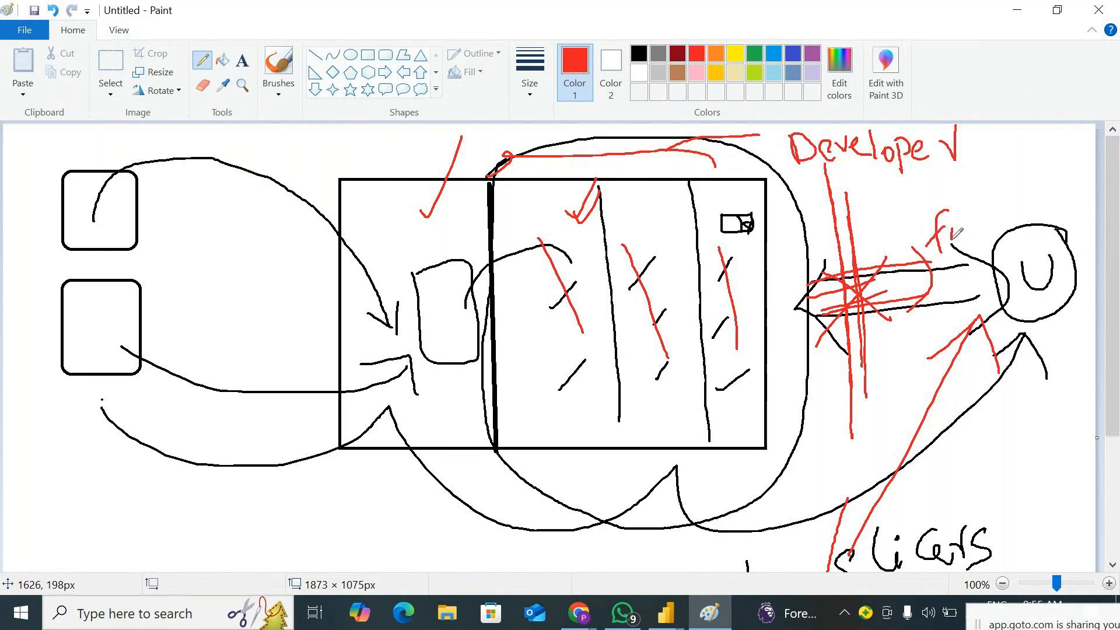
mouse_move(961, 205)
mouse_down()
mouse_move(960, 235)
mouse_move(999, 231)
mouse_up()
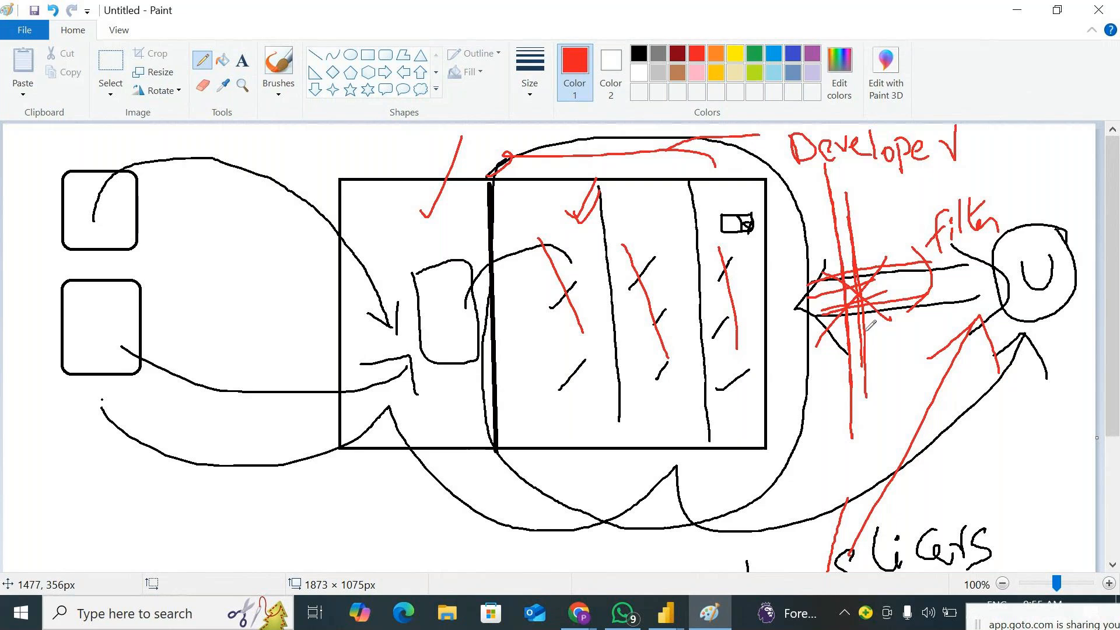
Circle the word "Parameter" in red and draw a red line from it up to the word "Developer"
scroll(860, 330, down, 3)
mouse_move(825, 503)
mouse_down()
mouse_move(941, 543)
mouse_move(1063, 459)
mouse_move(793, 508)
mouse_up()
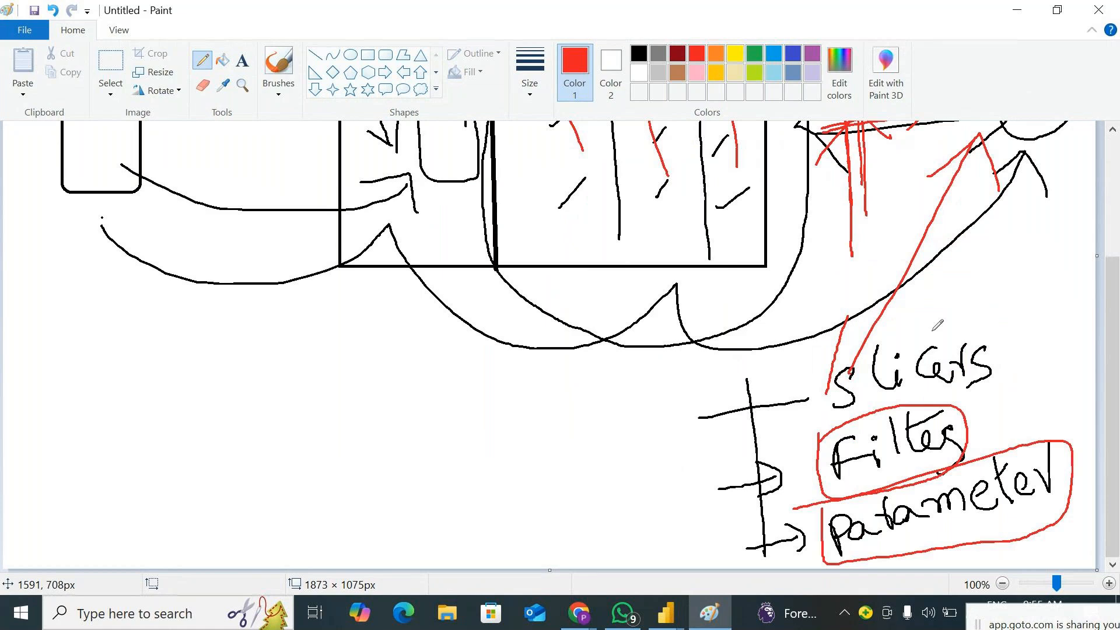
drag(948, 122, 1030, 440)
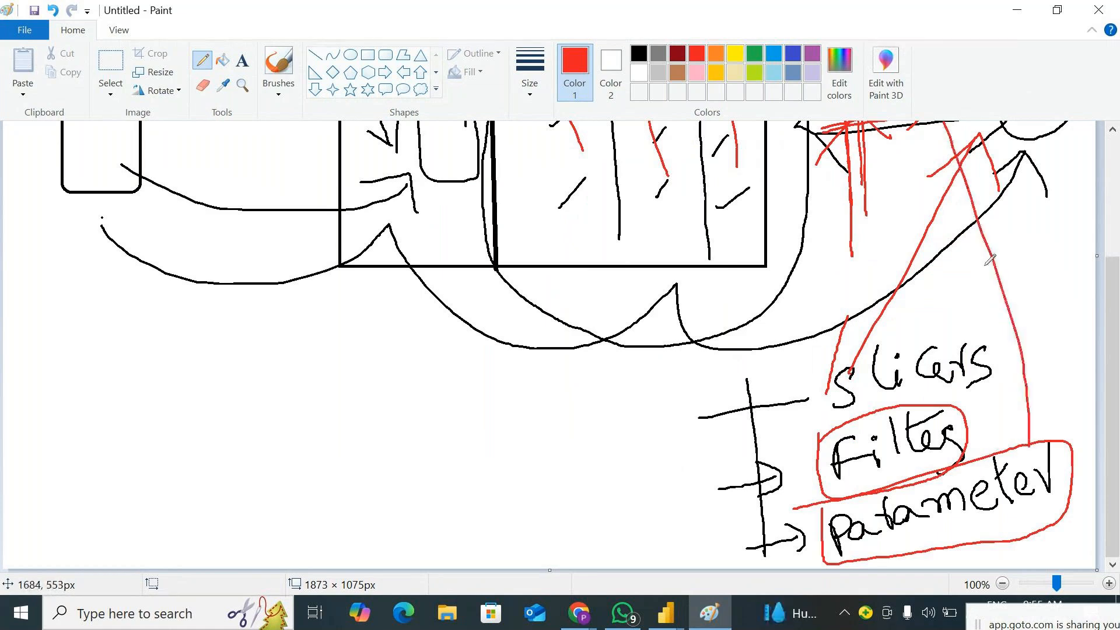
scroll(986, 262, up, 3)
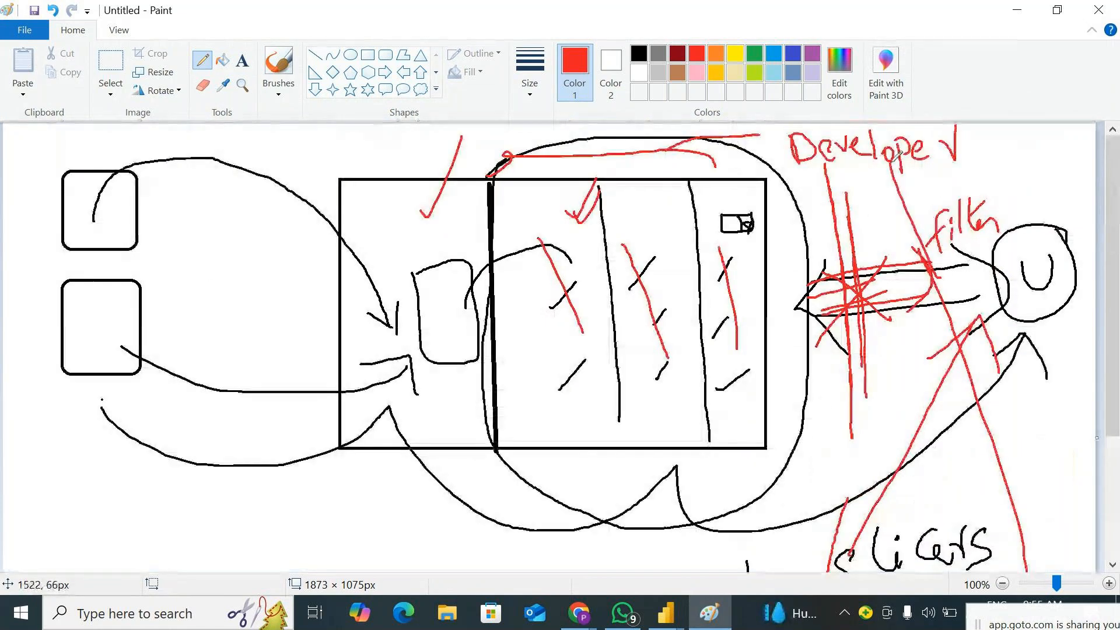
Draw a tall narrow red rectangle over the large rectangle's left edge and add a short red callout line at its top
mouse_move(312, 181)
mouse_down()
mouse_move(353, 327)
mouse_move(345, 471)
mouse_move(317, 461)
mouse_move(313, 181)
mouse_up()
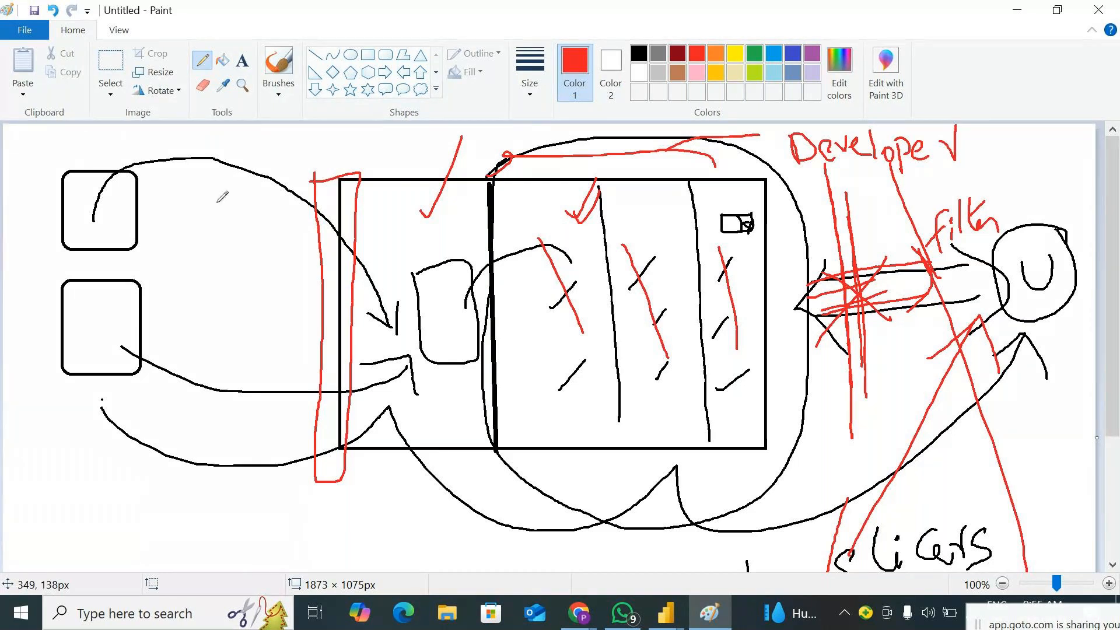
scroll(323, 321, down, 3)
scroll(322, 321, up, 3)
drag(248, 133, 324, 176)
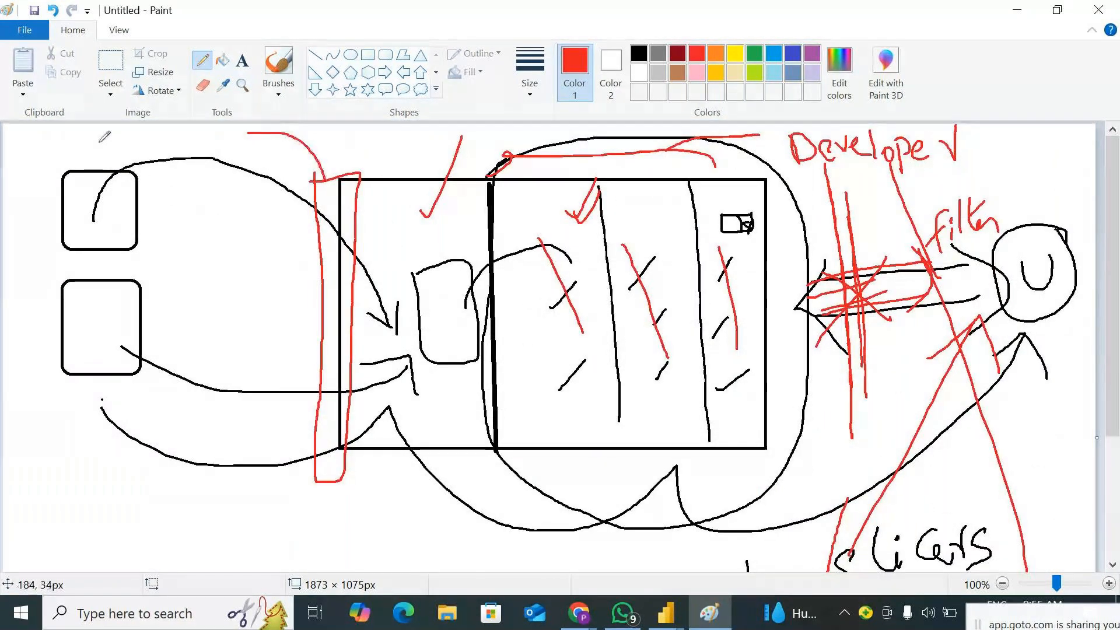
Draw red arrows from the two source boxes to the narrow red rectangle
mouse_move(87, 194)
mouse_down()
mouse_move(243, 150)
mouse_move(303, 194)
mouse_up()
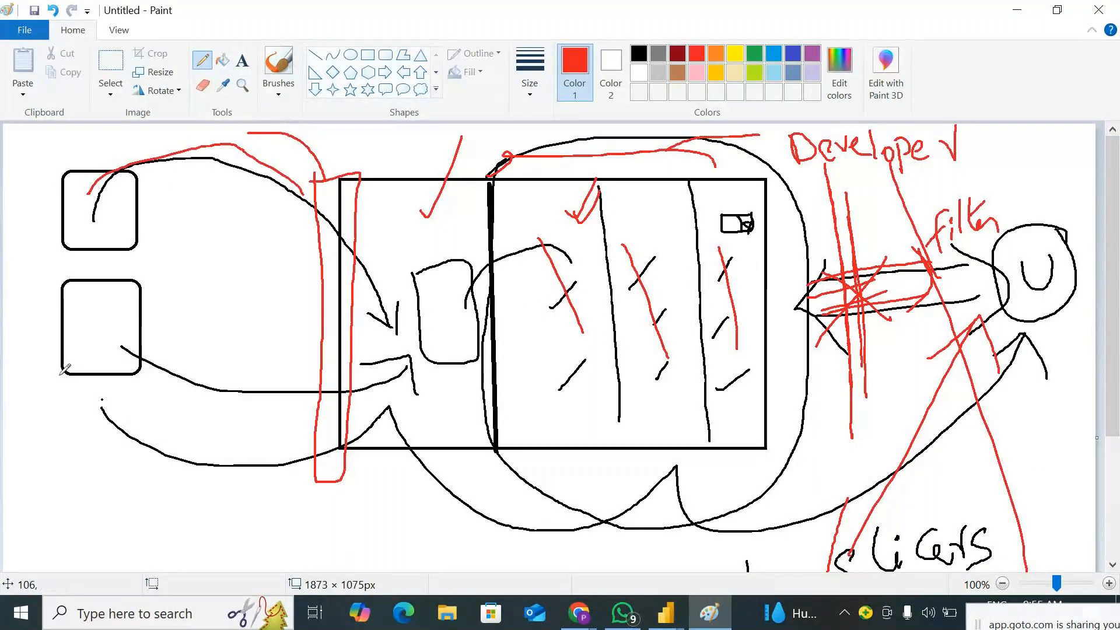
mouse_move(120, 341)
mouse_down()
mouse_move(324, 375)
mouse_move(295, 412)
mouse_up()
drag(282, 170, 329, 146)
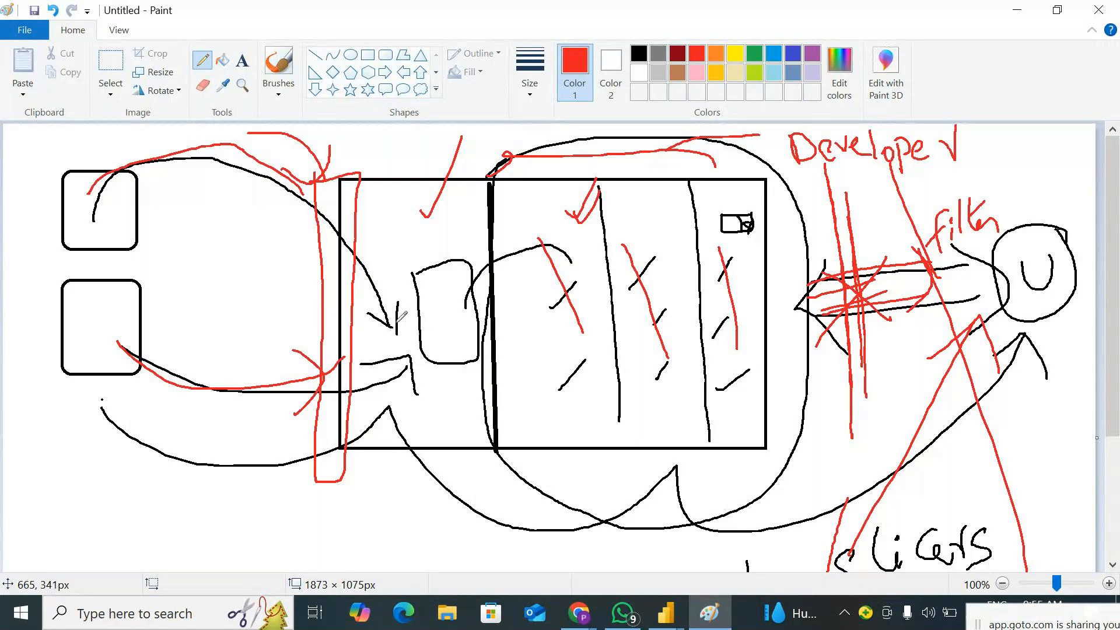
Retrace the three source connection curves in red, running them into the narrow red rectangle and the left section
scroll(875, 525, down, 3)
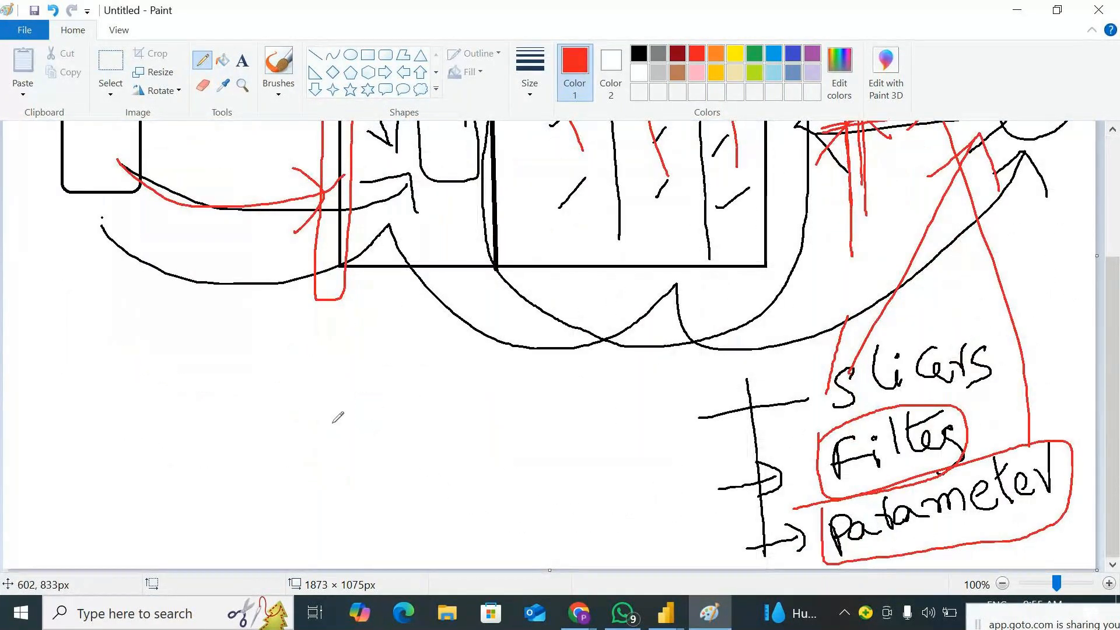
scroll(338, 412, up, 3)
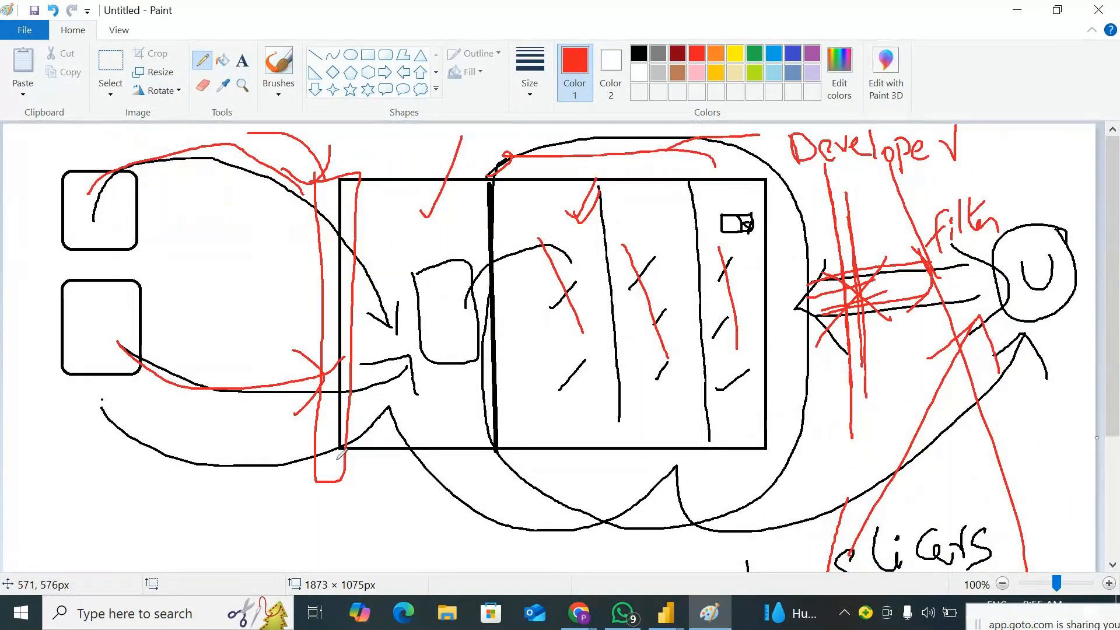
mouse_move(100, 409)
mouse_down()
mouse_move(187, 471)
mouse_move(444, 397)
mouse_up()
drag(127, 339, 388, 349)
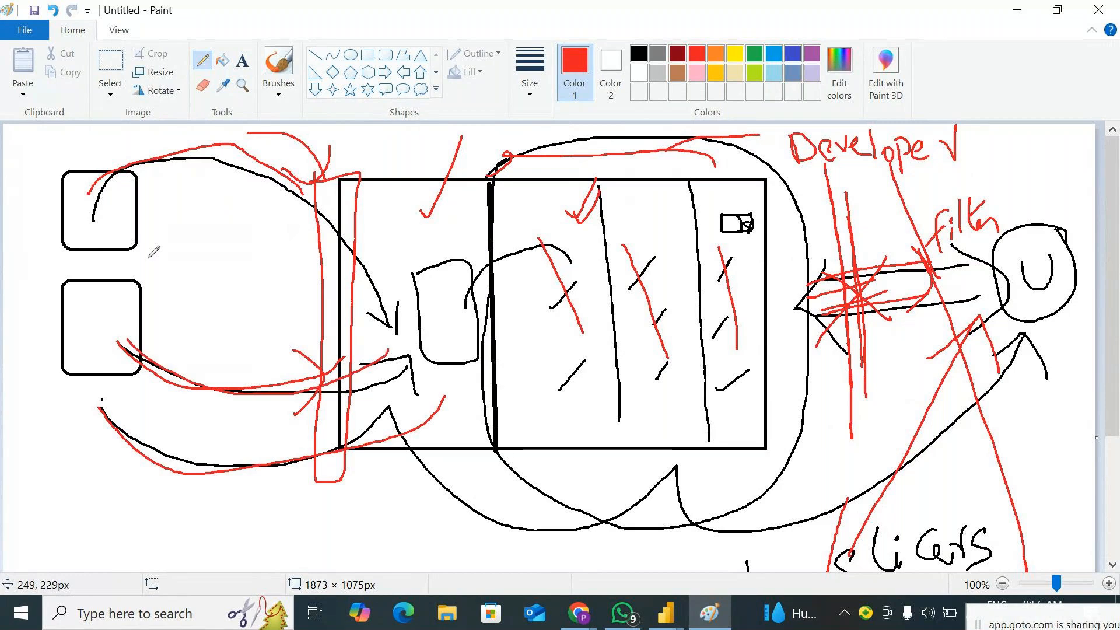
drag(91, 210, 309, 179)
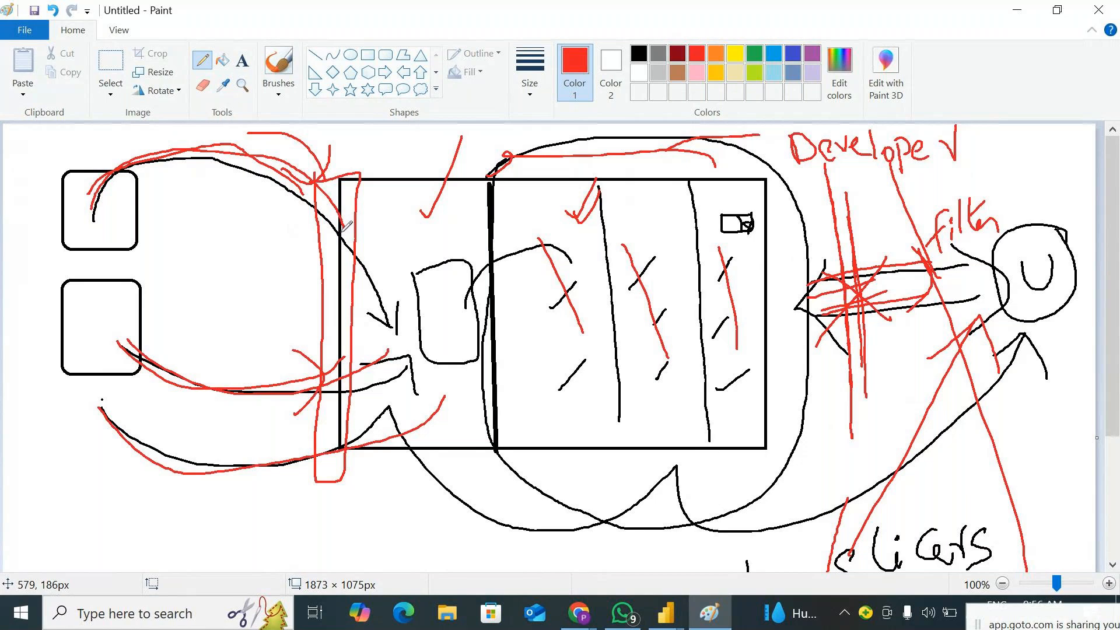
Draw a red double-line arrow down to the left section and outline that section with the incoming connections in red
drag(401, 132, 409, 172)
mouse_move(416, 133)
mouse_down()
mouse_move(427, 173)
mouse_move(439, 149)
mouse_up()
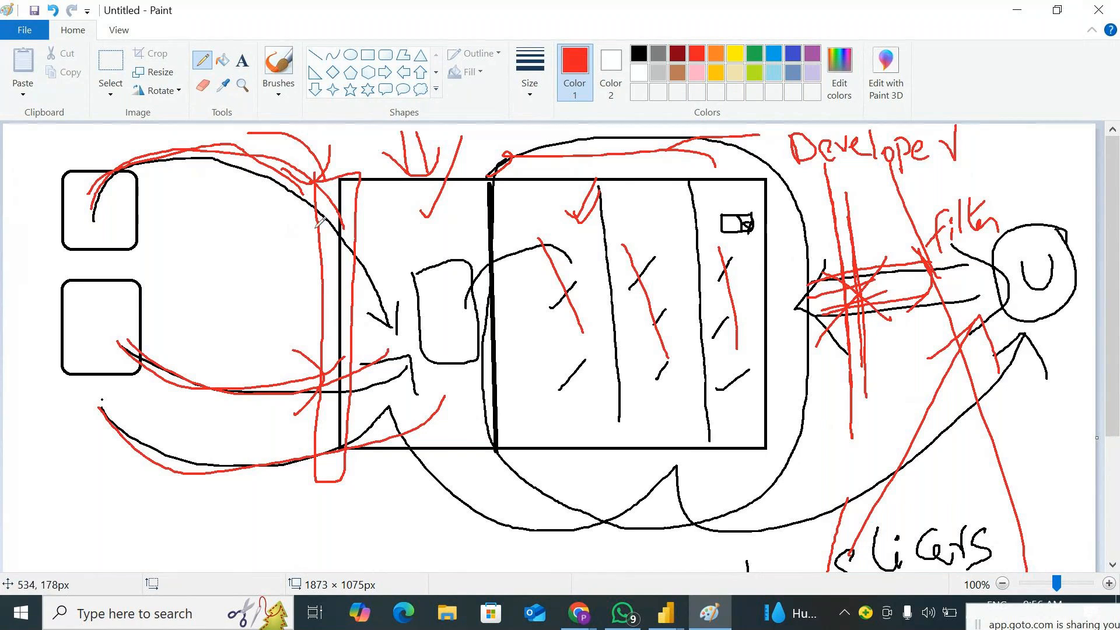
drag(299, 124, 208, 132)
mouse_move(449, 124)
mouse_down()
mouse_move(493, 232)
mouse_move(478, 484)
mouse_move(219, 304)
mouse_move(208, 131)
mouse_up()
Circle the words "Parameter" and "Filters" a second time in red
scroll(824, 247, down, 3)
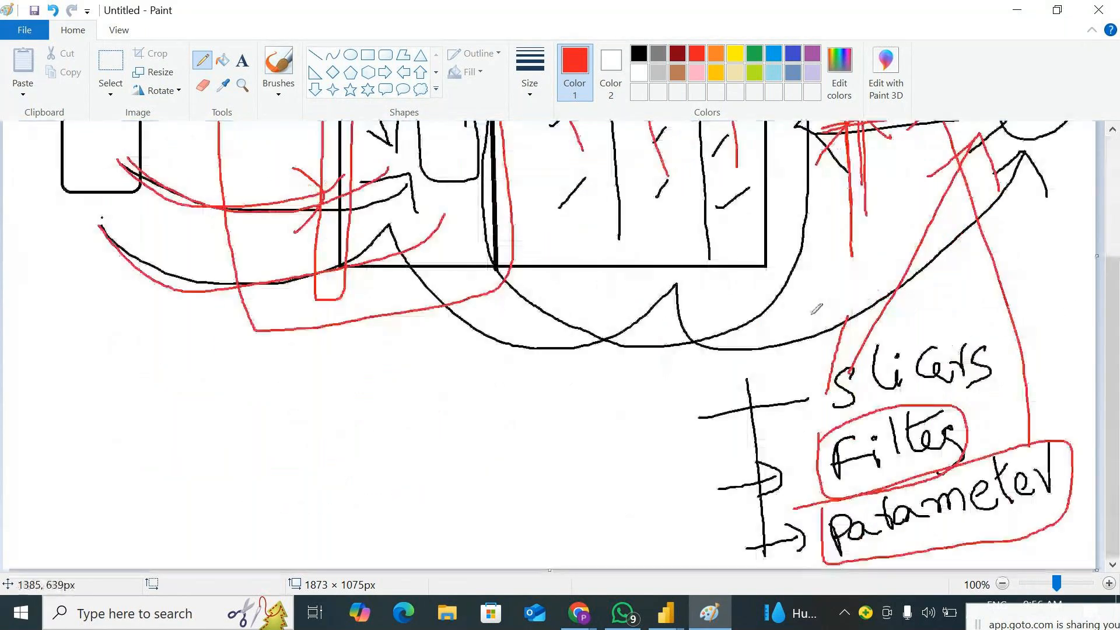
mouse_move(905, 547)
mouse_down()
mouse_move(1065, 502)
mouse_move(956, 470)
mouse_move(824, 509)
mouse_up()
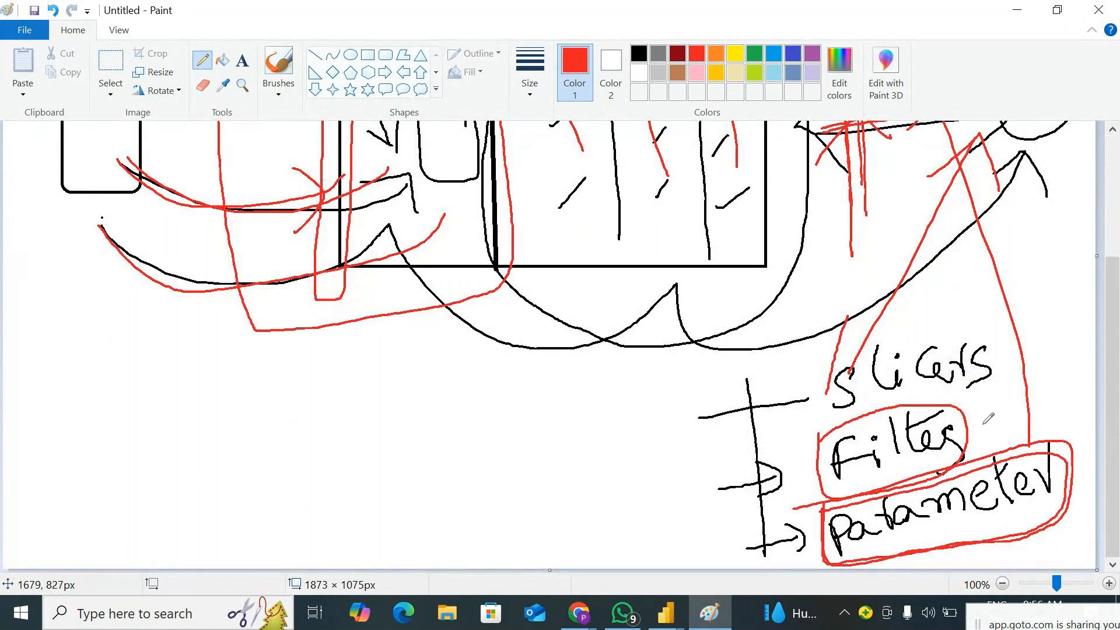
mouse_move(824, 473)
mouse_down()
mouse_move(881, 490)
mouse_move(952, 467)
mouse_move(969, 413)
mouse_move(818, 434)
mouse_up()
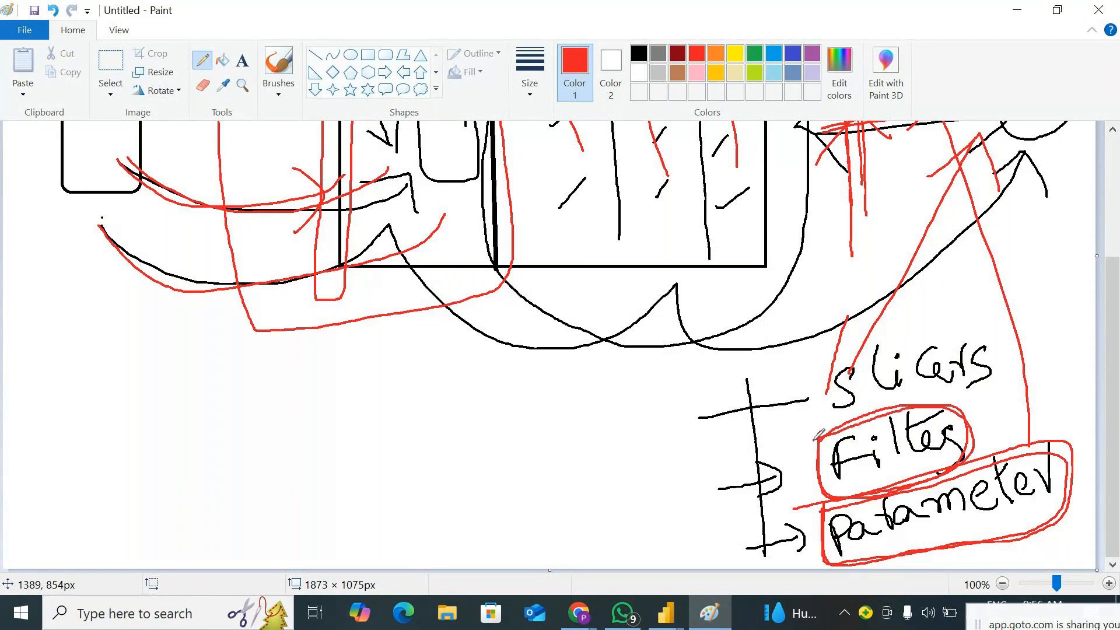
Add red check marks in the left section's small box and across the three columns of the large rectangle
scroll(675, 288, up, 3)
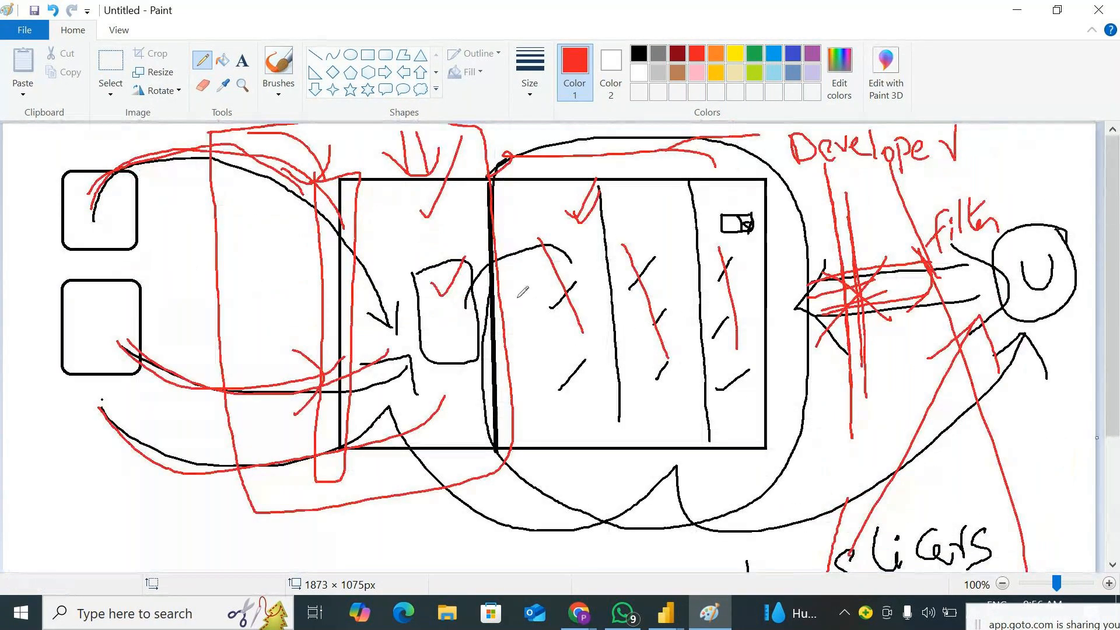
drag(540, 300, 590, 260)
drag(634, 279, 664, 252)
drag(653, 314, 745, 258)
drag(703, 343, 731, 317)
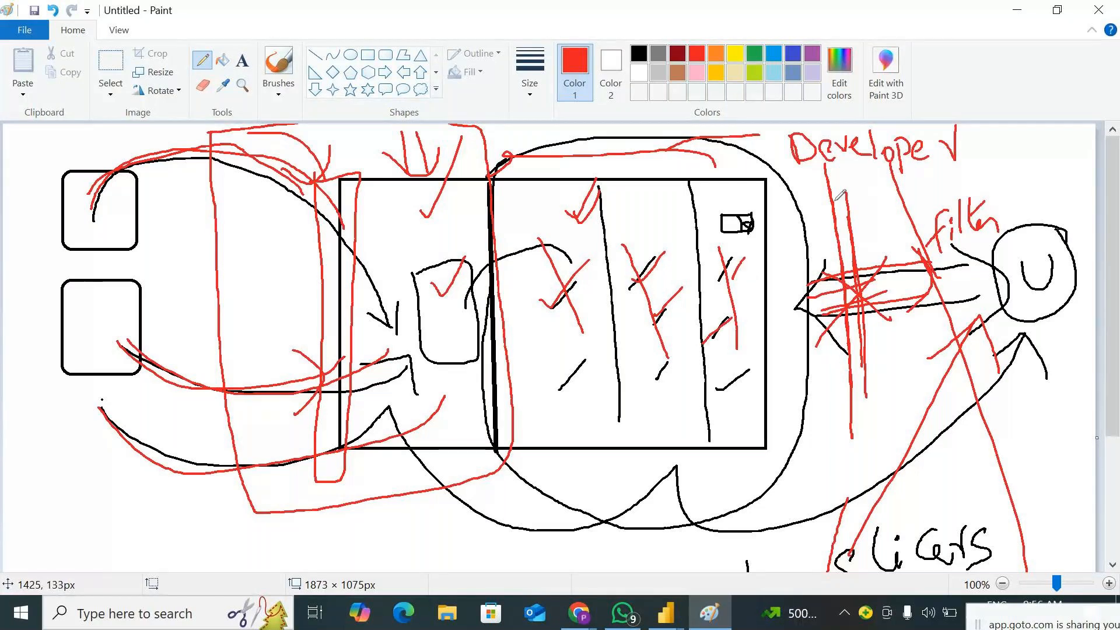
Add more red strokes across the double arrow and draw a second red arrow from "Slicers" to the circled "U"
drag(843, 196, 842, 315)
drag(844, 215, 853, 350)
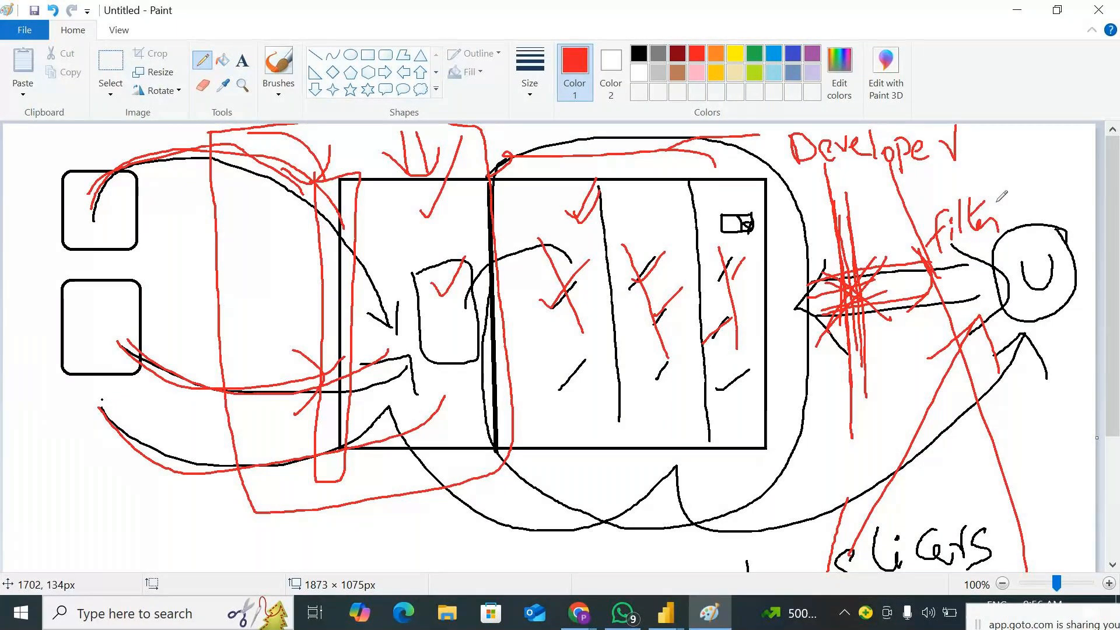
scroll(996, 202, down, 3)
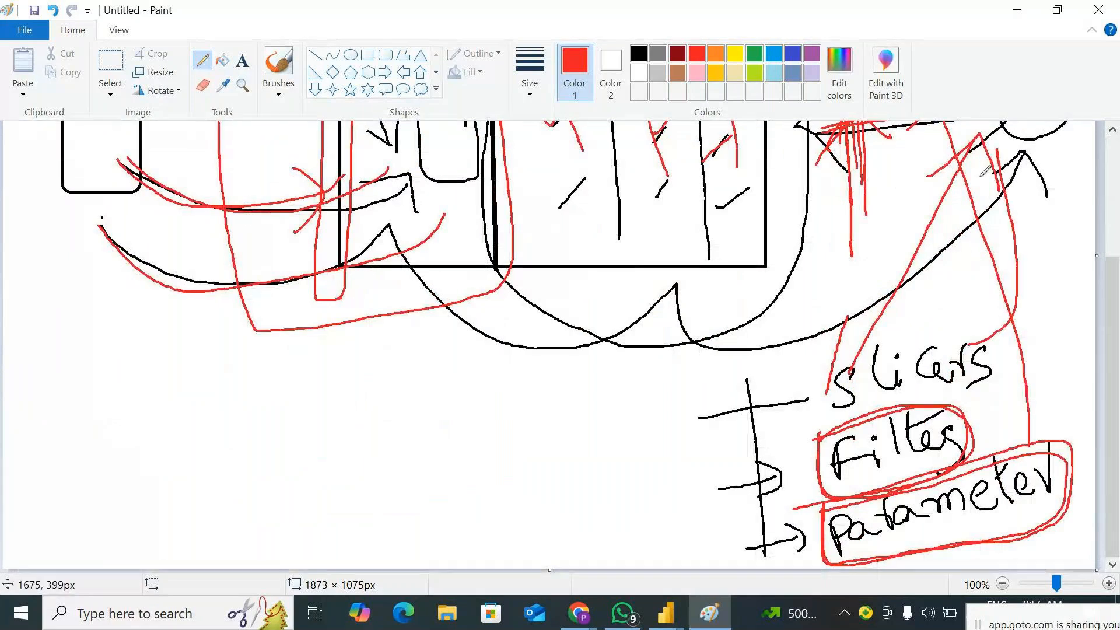
scroll(986, 177, up, 3)
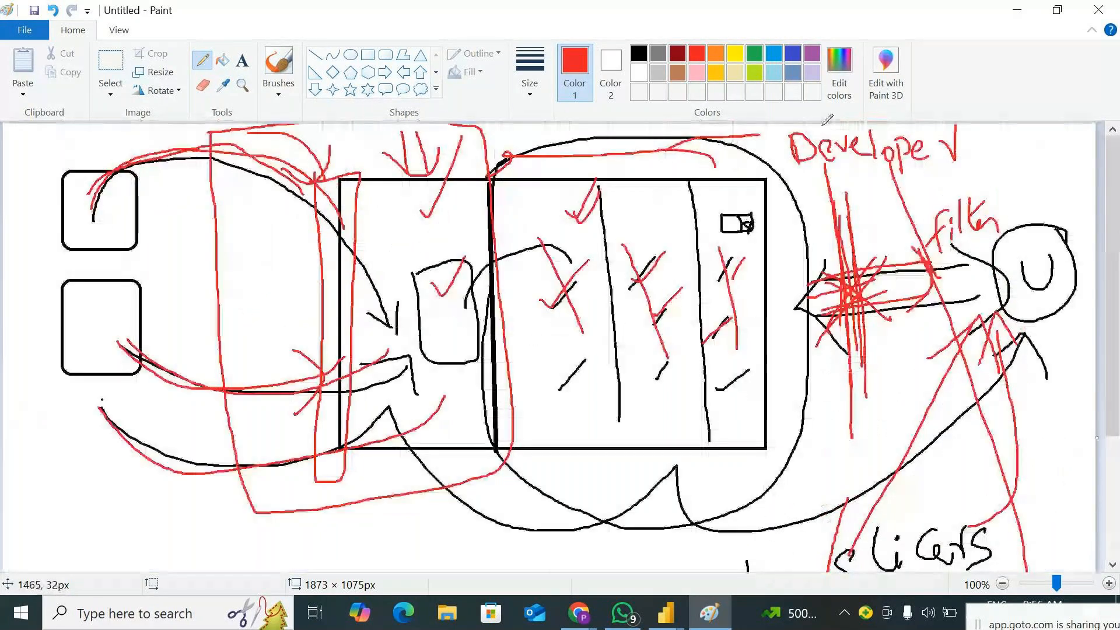
Outline the narrow red rectangle at the large rectangle's left edge with a green loop
click(754, 53)
mouse_move(294, 168)
mouse_down()
mouse_move(370, 157)
mouse_move(389, 389)
mouse_move(343, 501)
mouse_move(287, 441)
mouse_move(297, 179)
mouse_up()
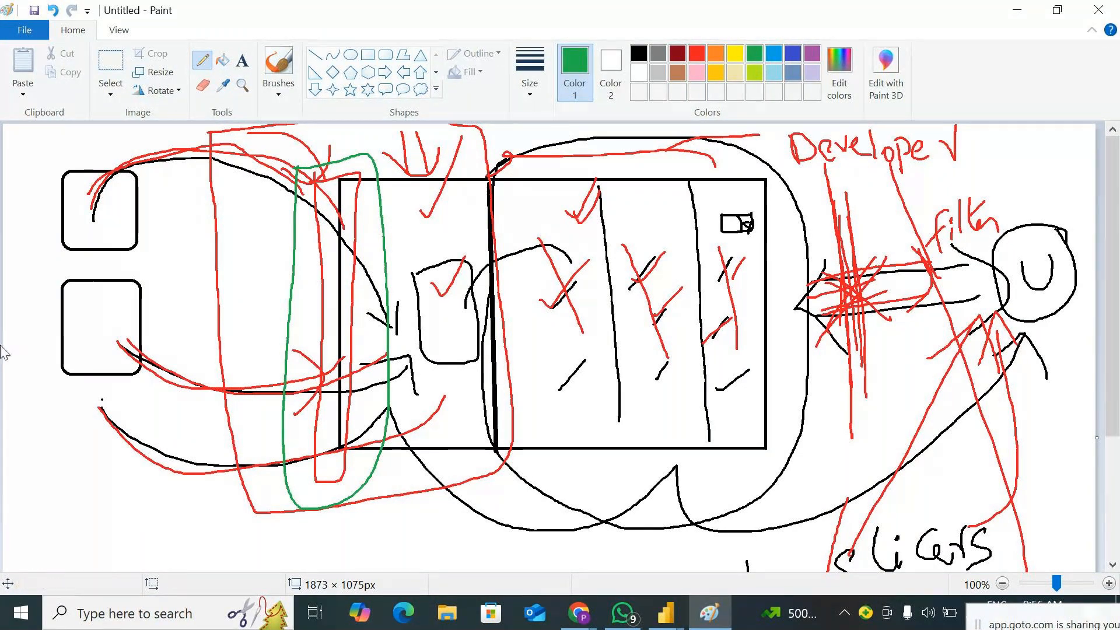
Switch to Power Query Editor, start a new parameter and move its dialog aside to uncover the Country column
key(alt+Tab)
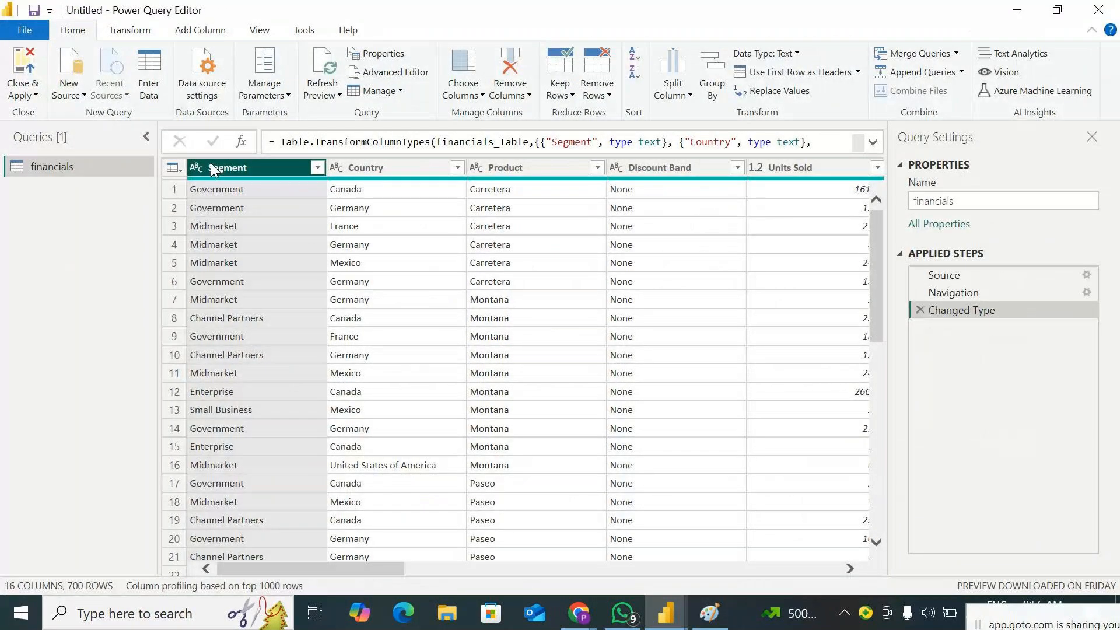
click(265, 93)
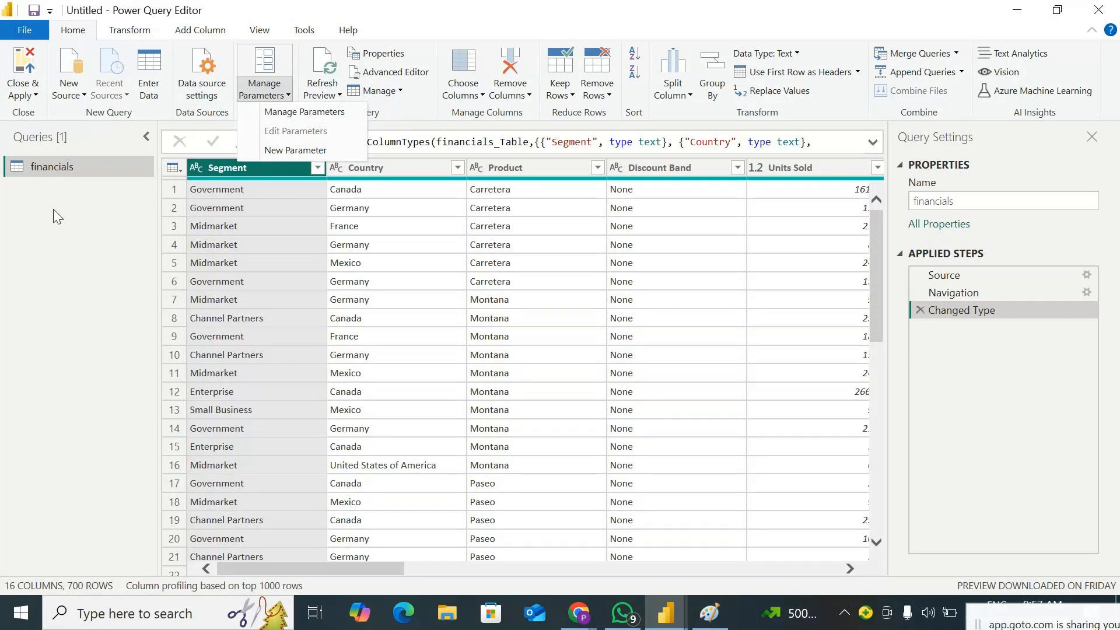
click(325, 153)
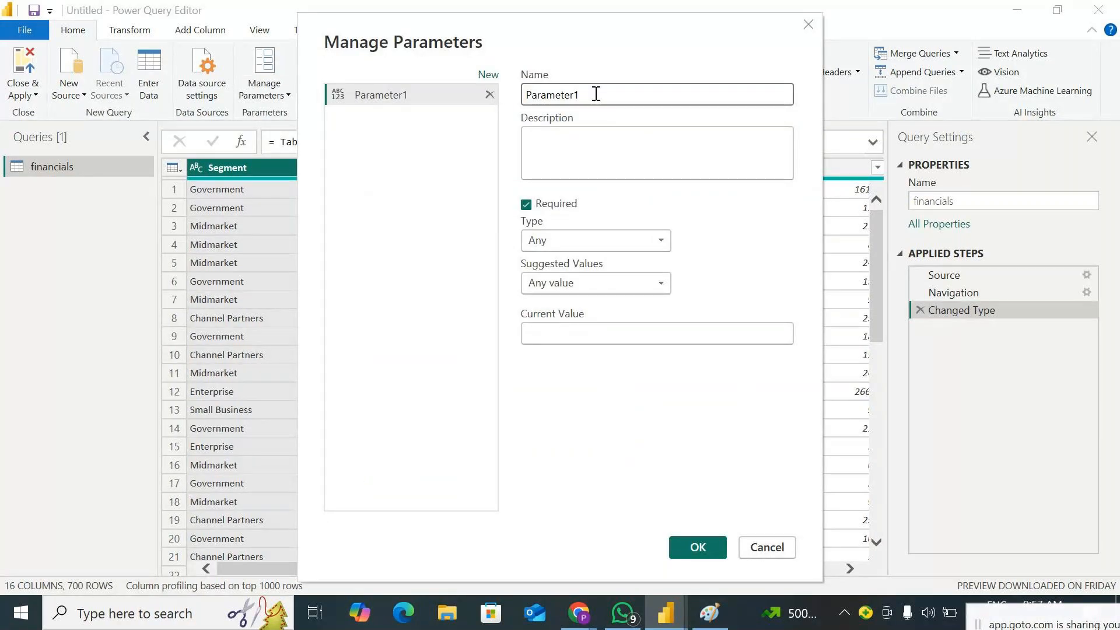
drag(523, 44, 732, 42)
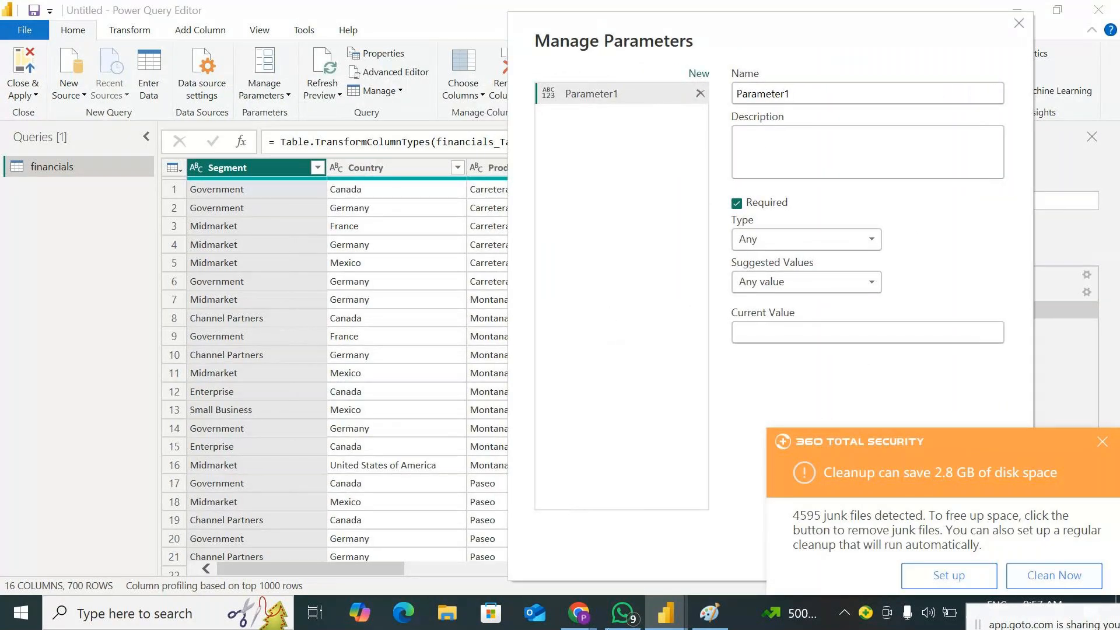
Name the new parameter P_Country and dismiss the disk cleanup notification
click(807, 97)
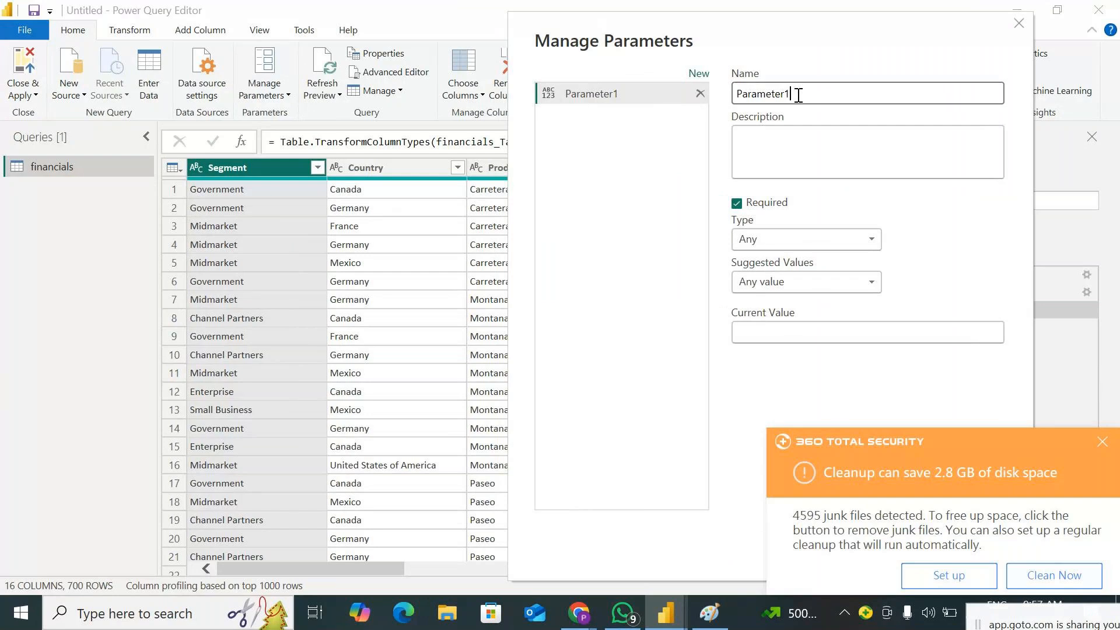
double_click(806, 97)
text(P)
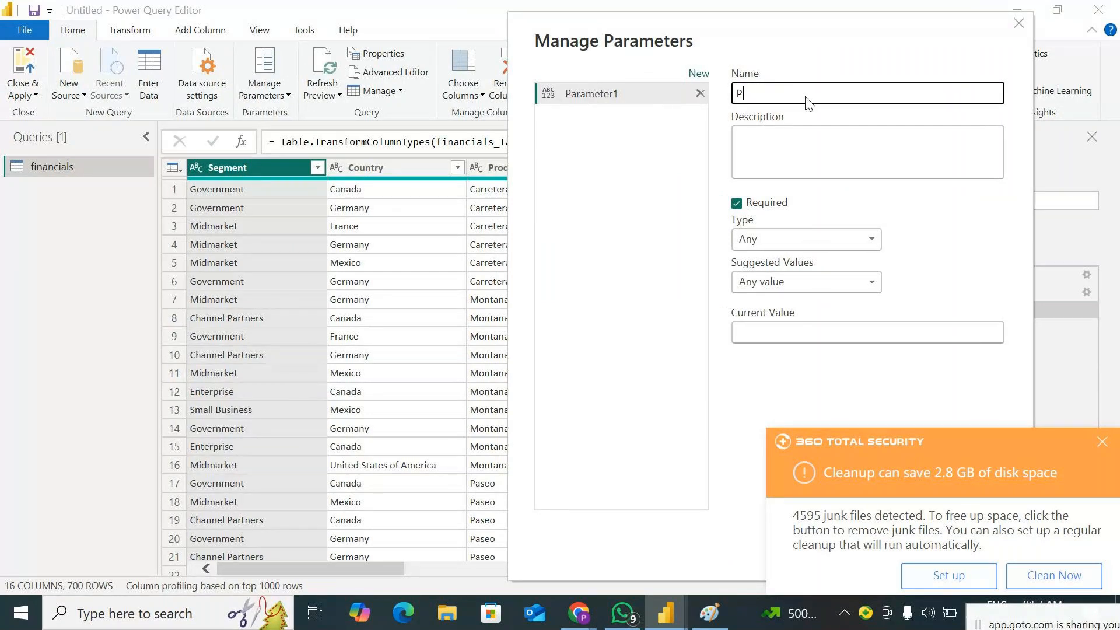
text(_Country)
click(1096, 448)
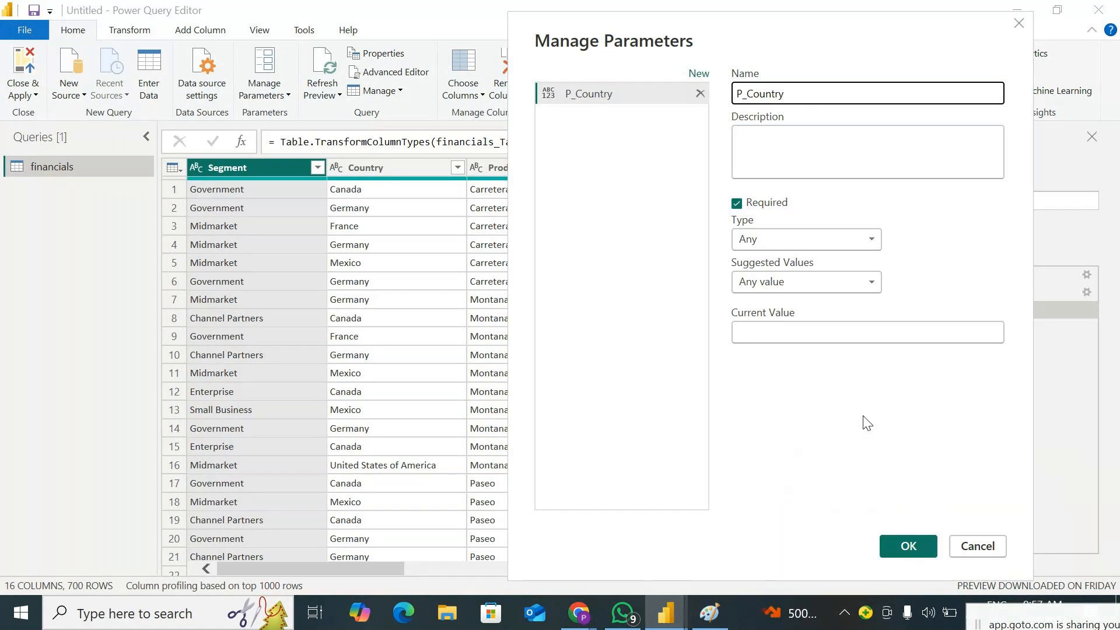
Give the P_Country parameter the description NA, type Text and suggested values of Any value
click(807, 152)
text(NA)
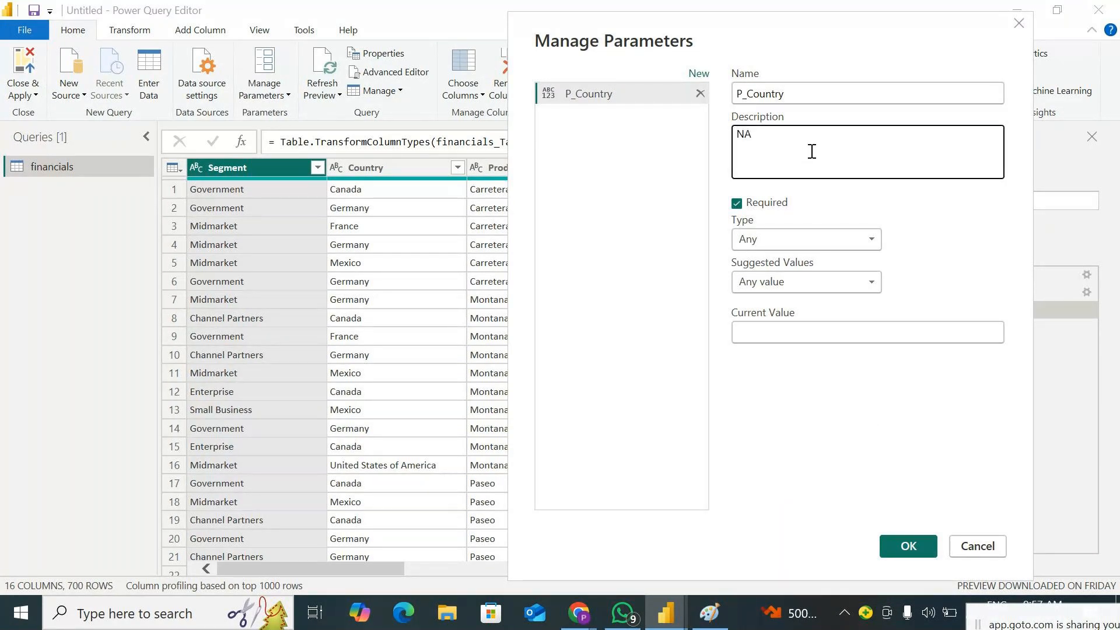
click(793, 236)
click(776, 382)
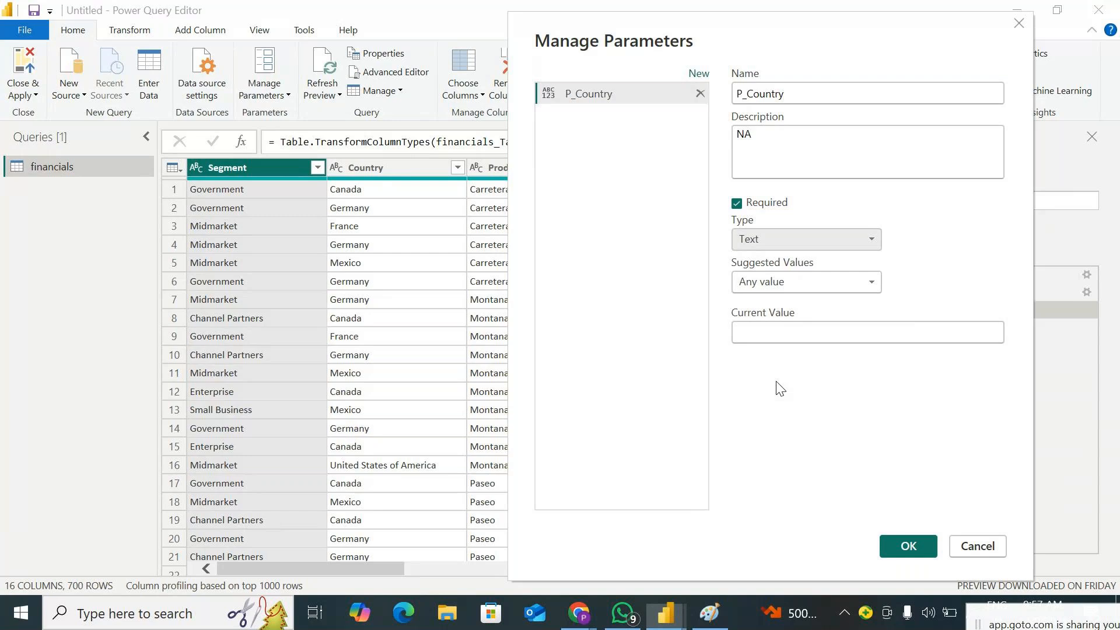
click(823, 297)
click(780, 303)
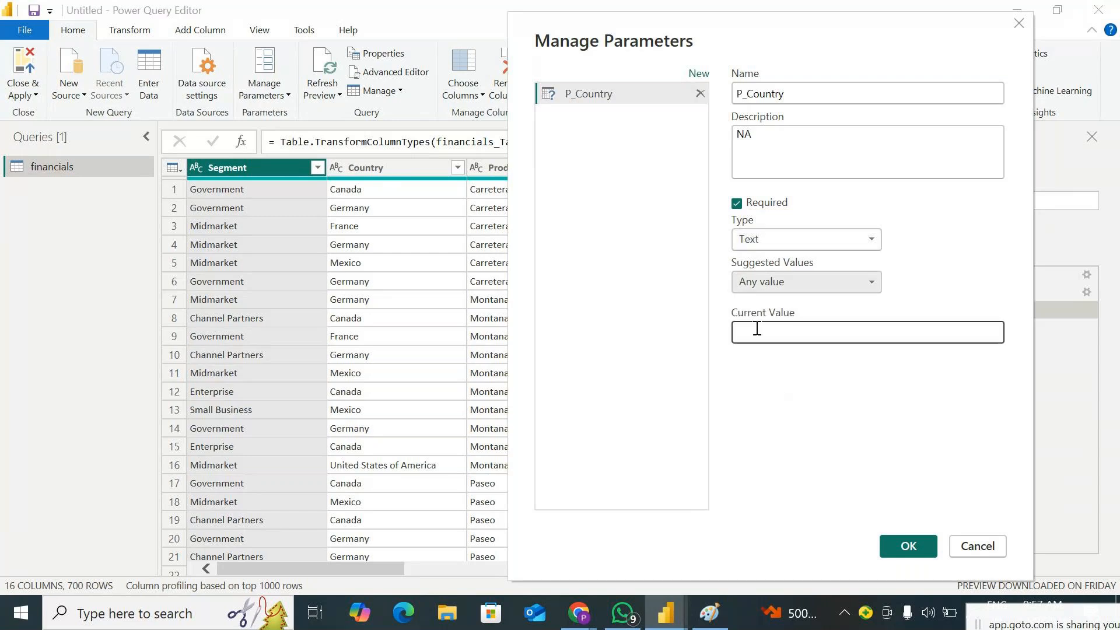
Change the P_Country parameter's suggested values to List of values and enter Canada, France and Mexico
click(789, 285)
click(780, 320)
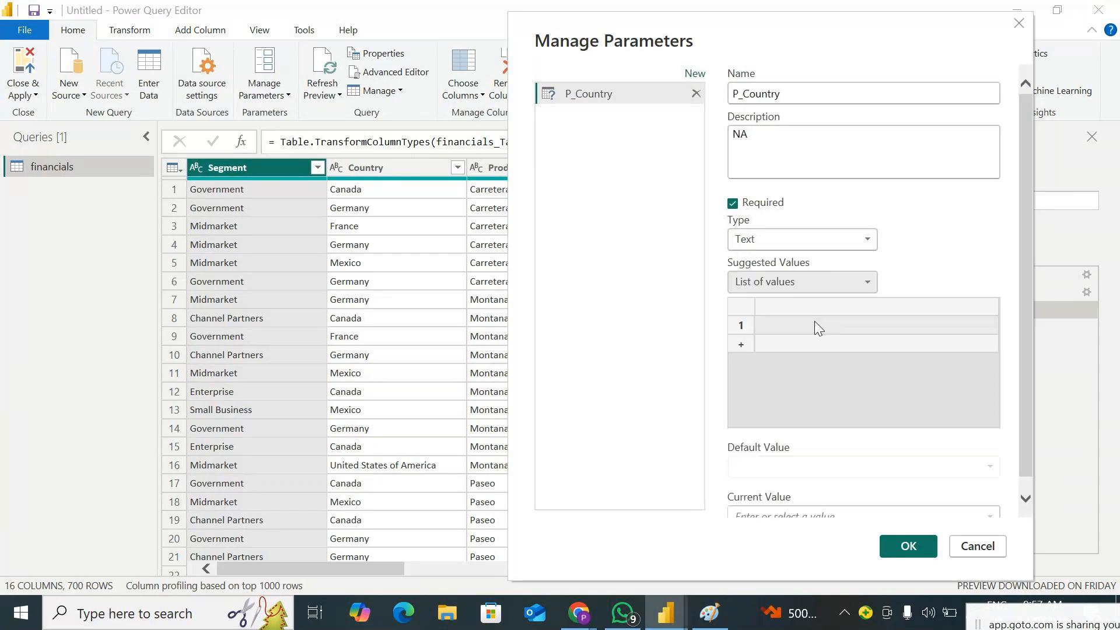
click(779, 325)
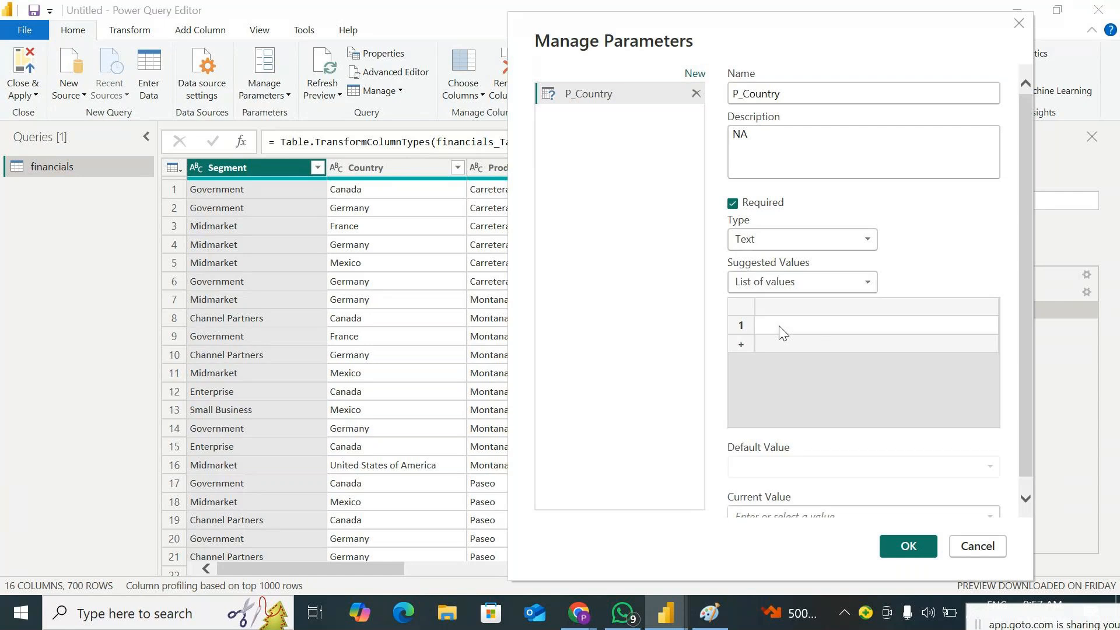
text(Canada)
click(785, 350)
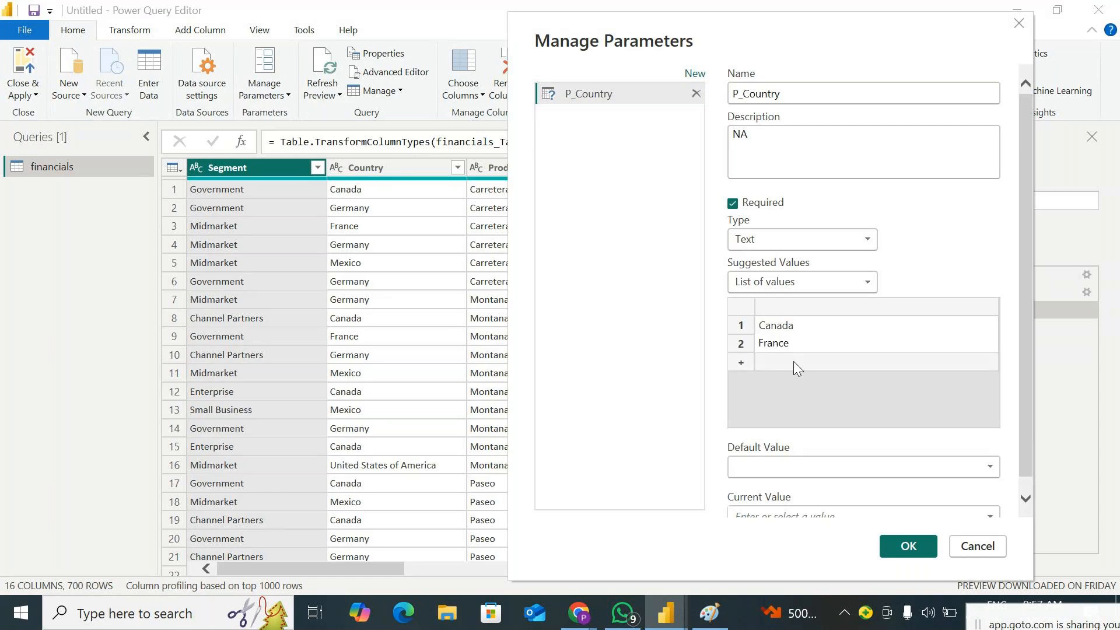
click(795, 363)
text(M)
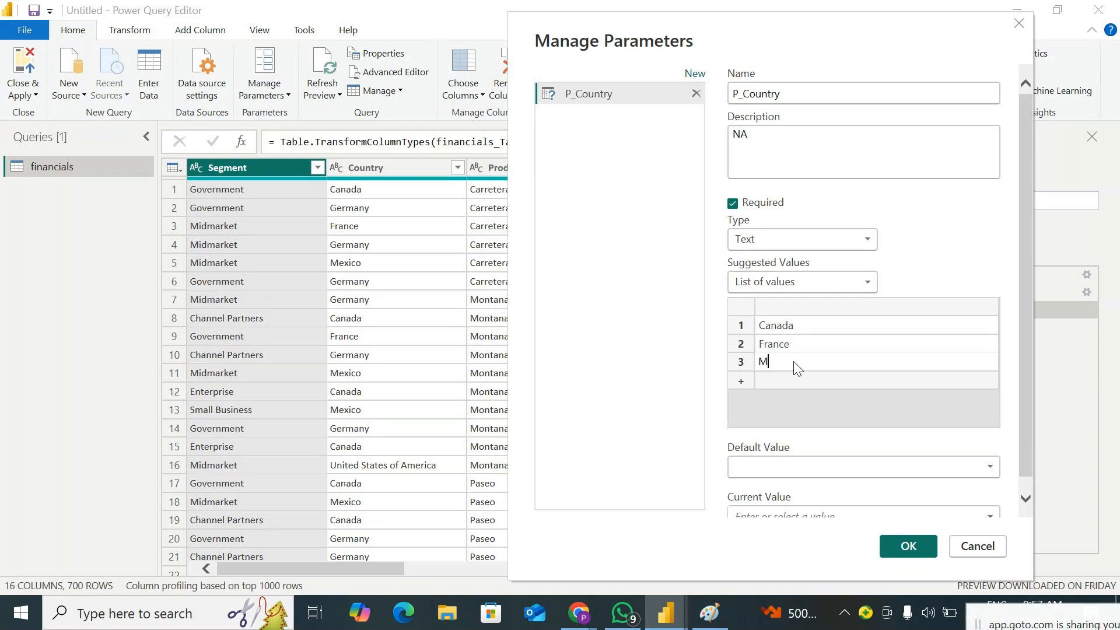
text(exico)
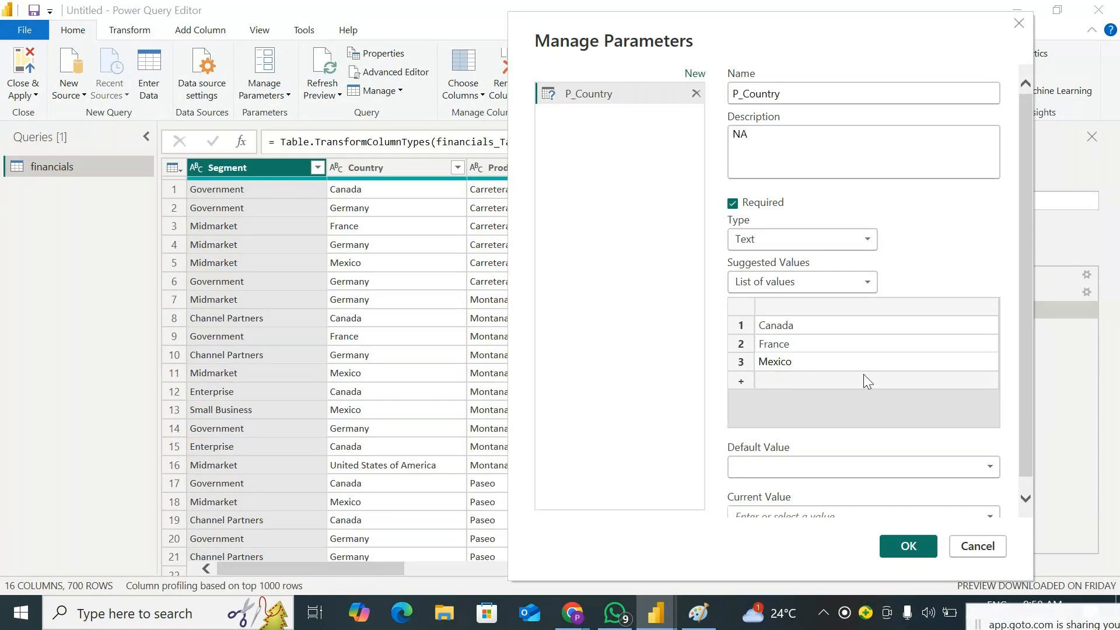
Create the parameter with Canada as both default and current value, and view its selectable values
click(848, 465)
click(831, 486)
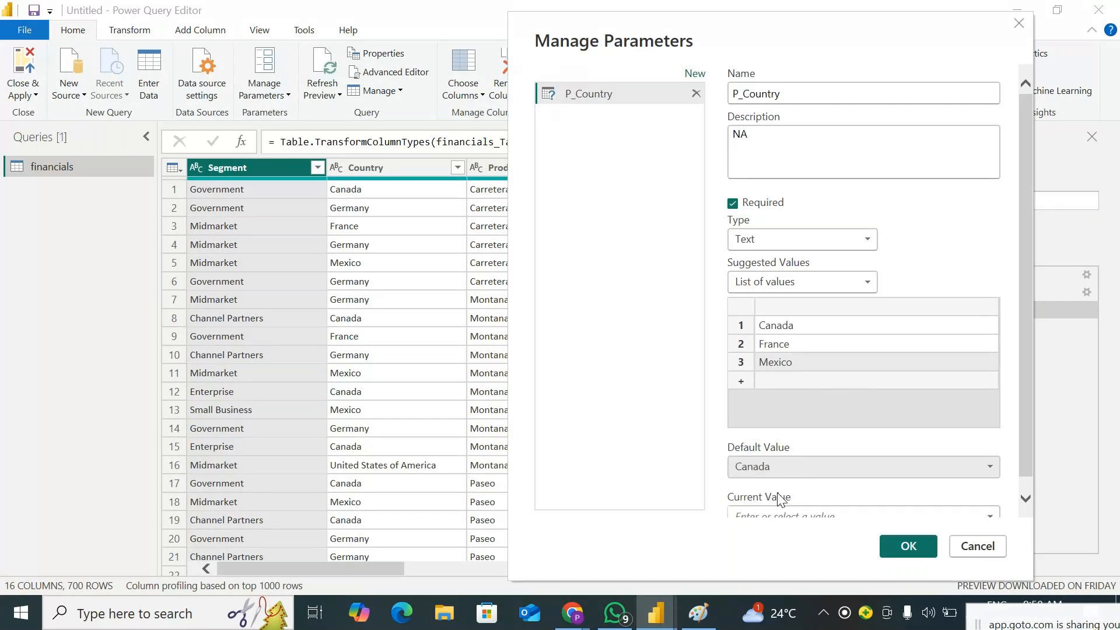
scroll(903, 438, down, 1)
click(990, 503)
click(862, 525)
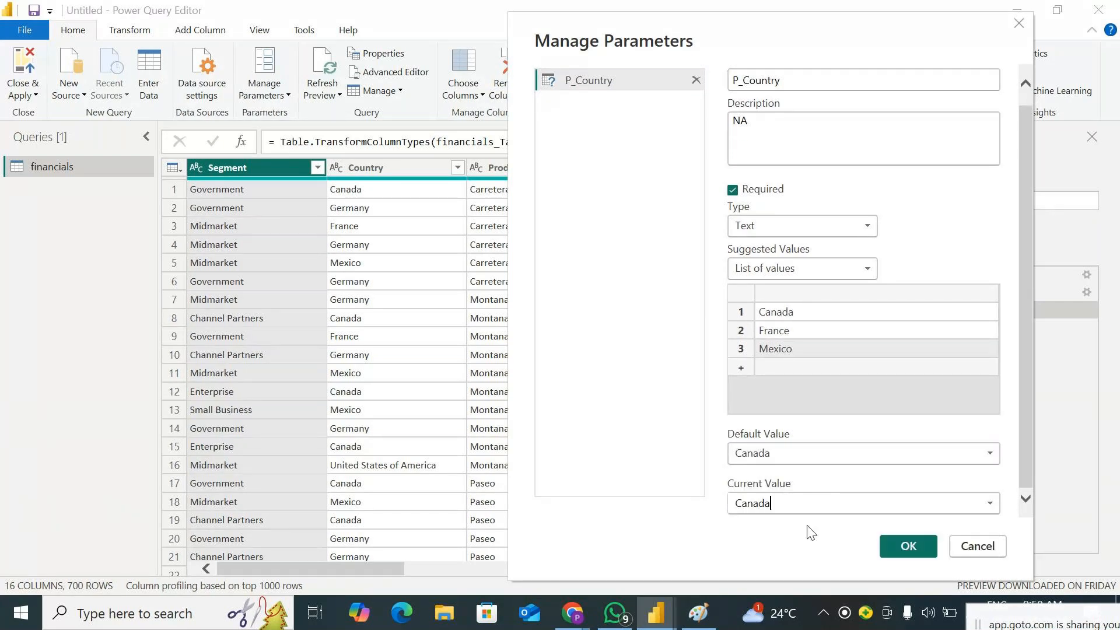
click(909, 546)
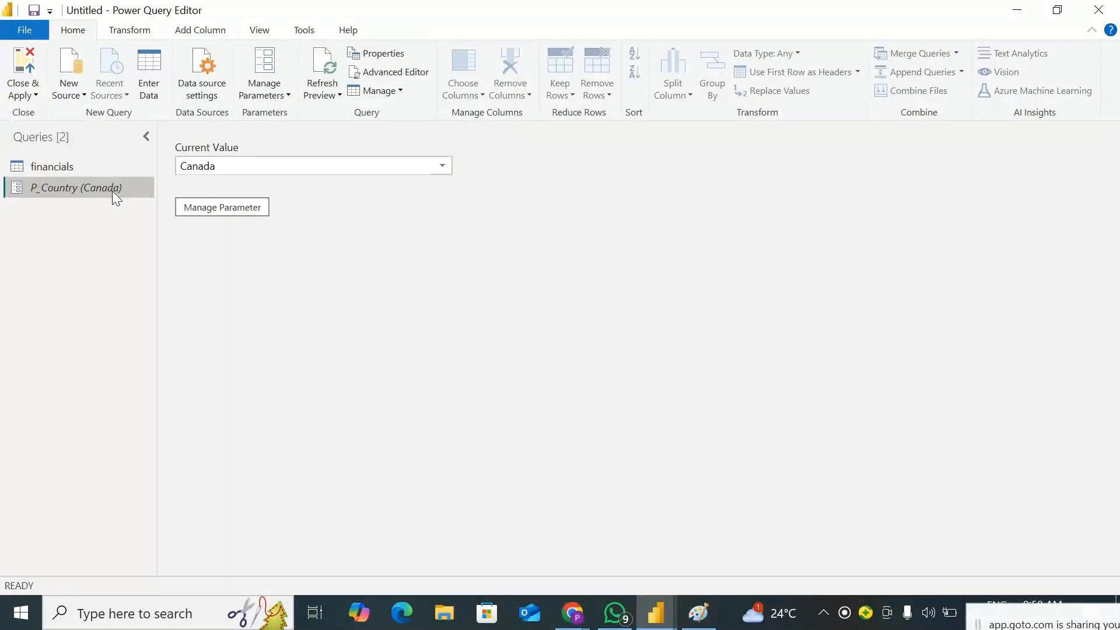
click(442, 166)
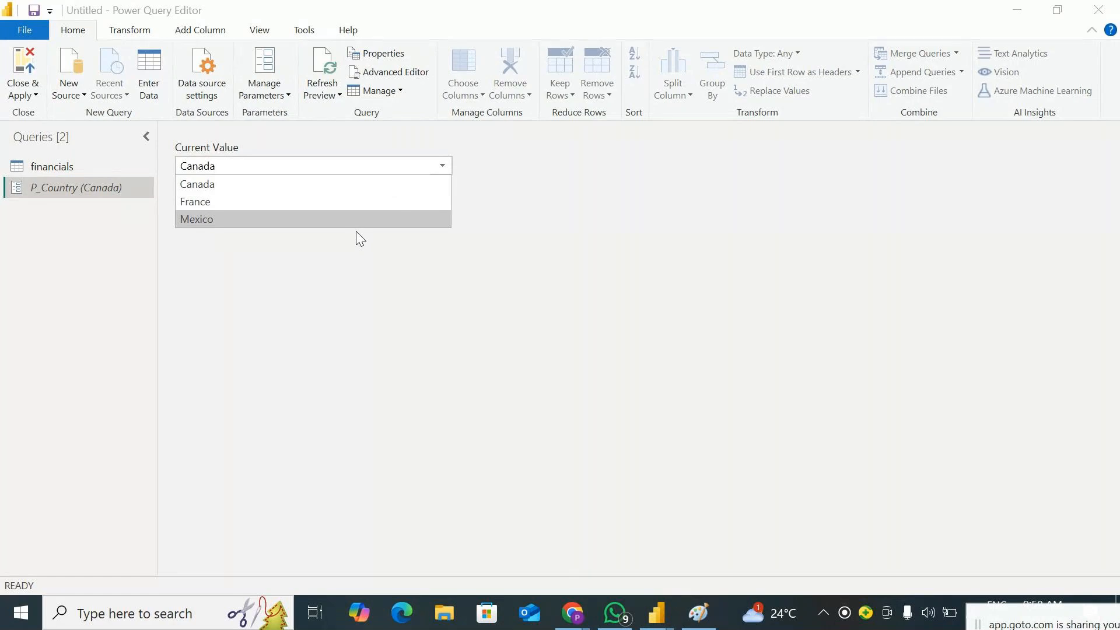
click(230, 248)
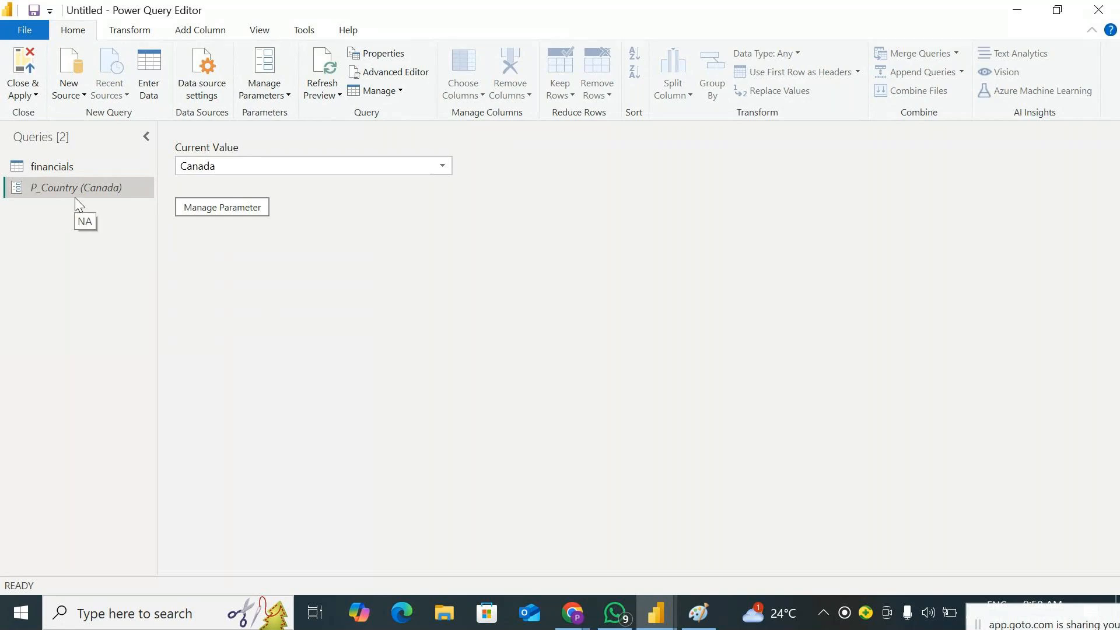
Filter the financials query to keep rows where Country equals the P_Country parameter
click(64, 169)
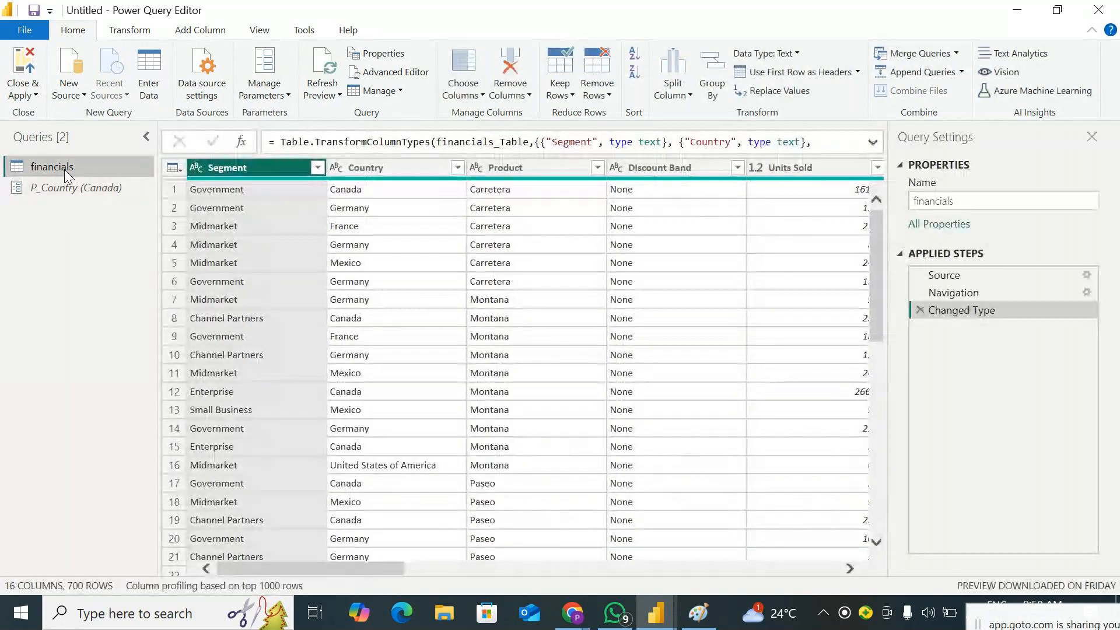
click(458, 170)
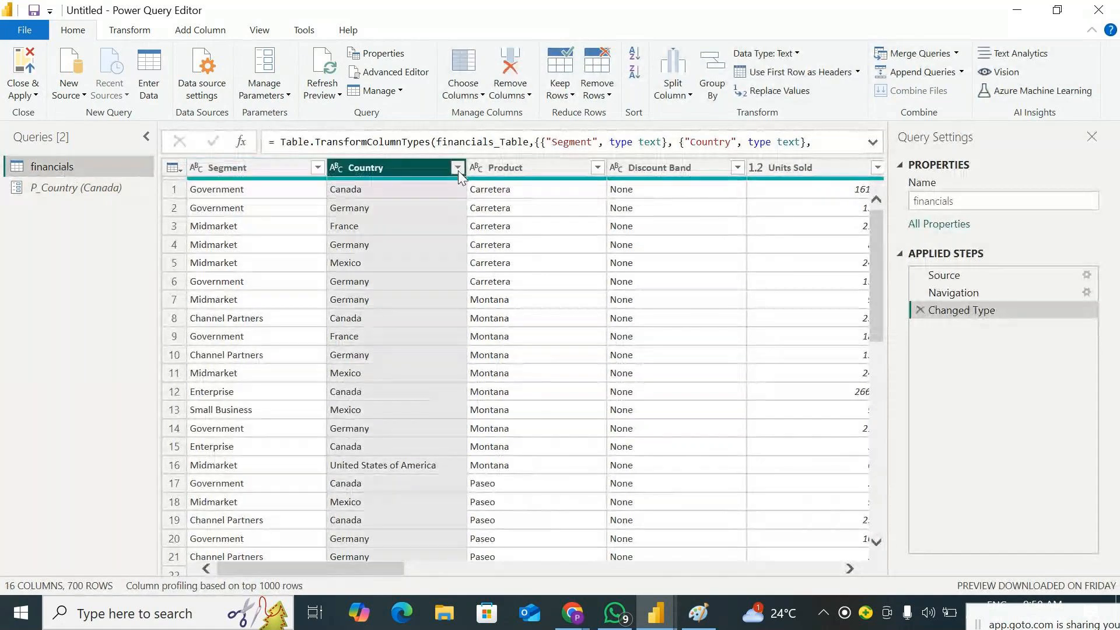
click(457, 169)
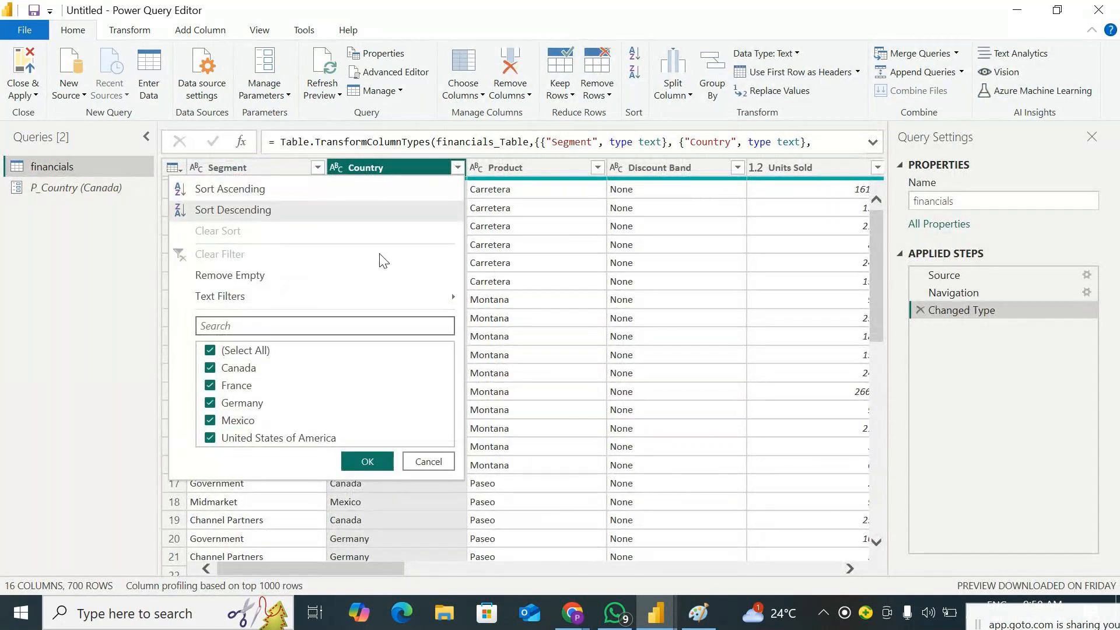
mouse_move(324, 295)
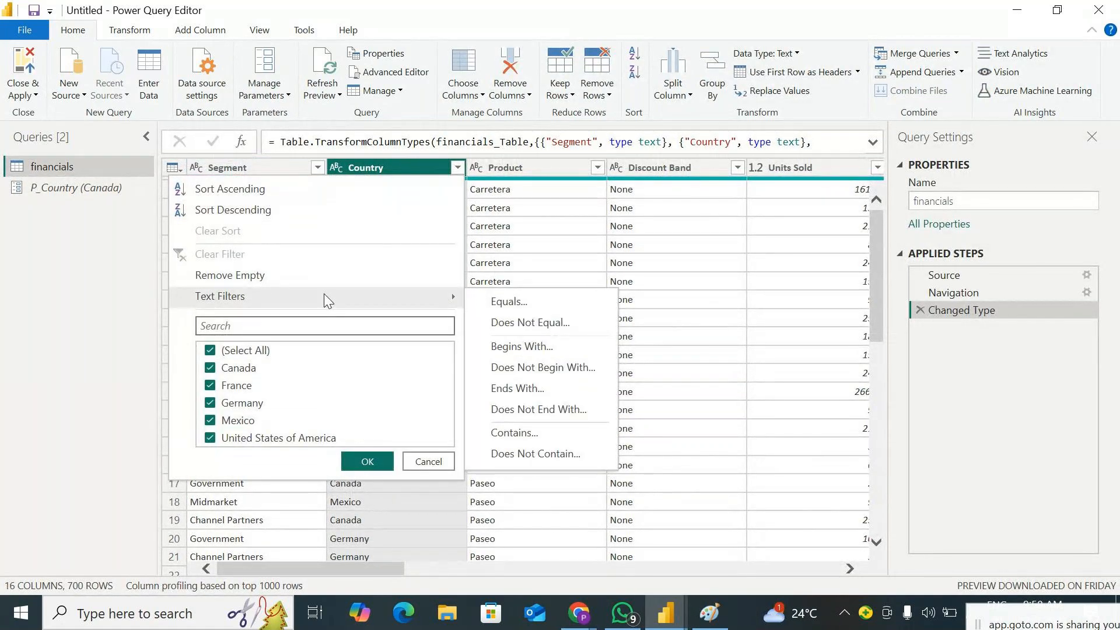
click(531, 303)
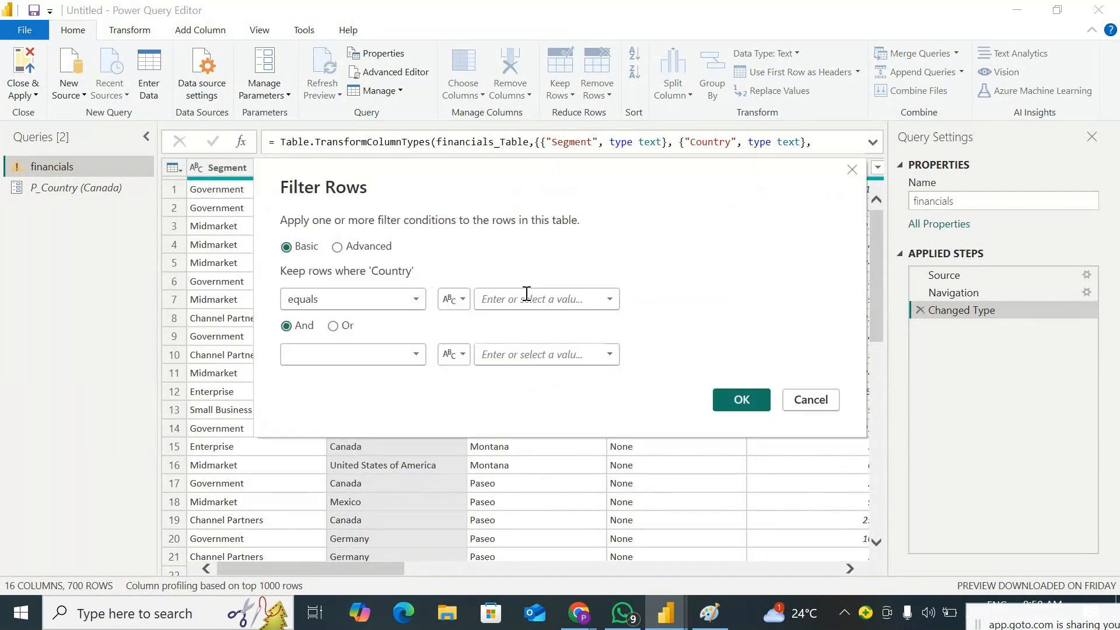
click(545, 299)
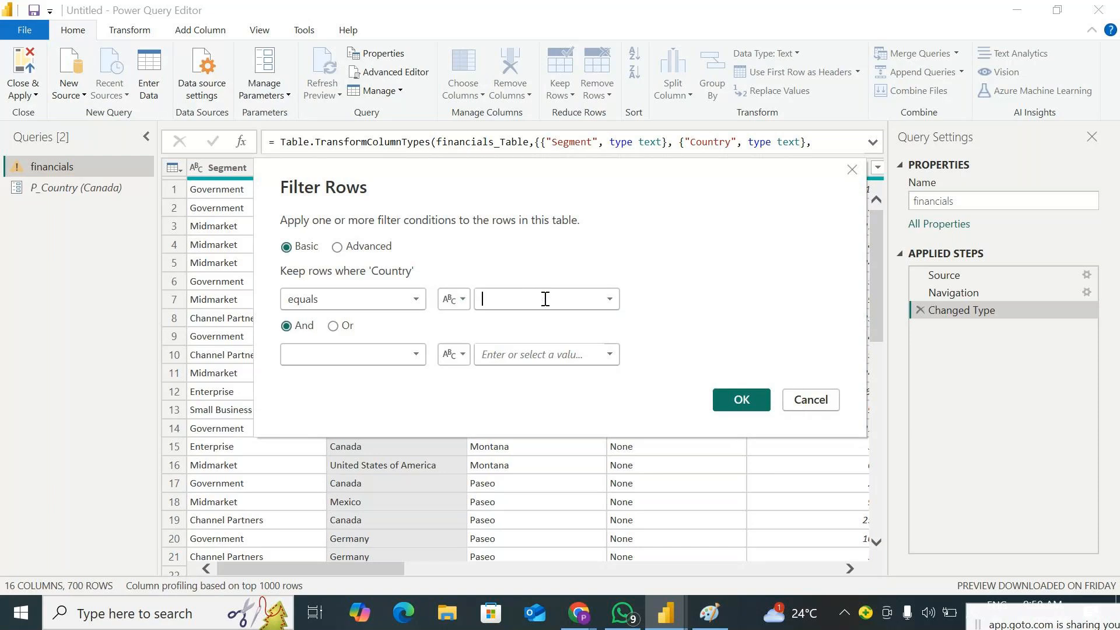
click(459, 301)
click(479, 340)
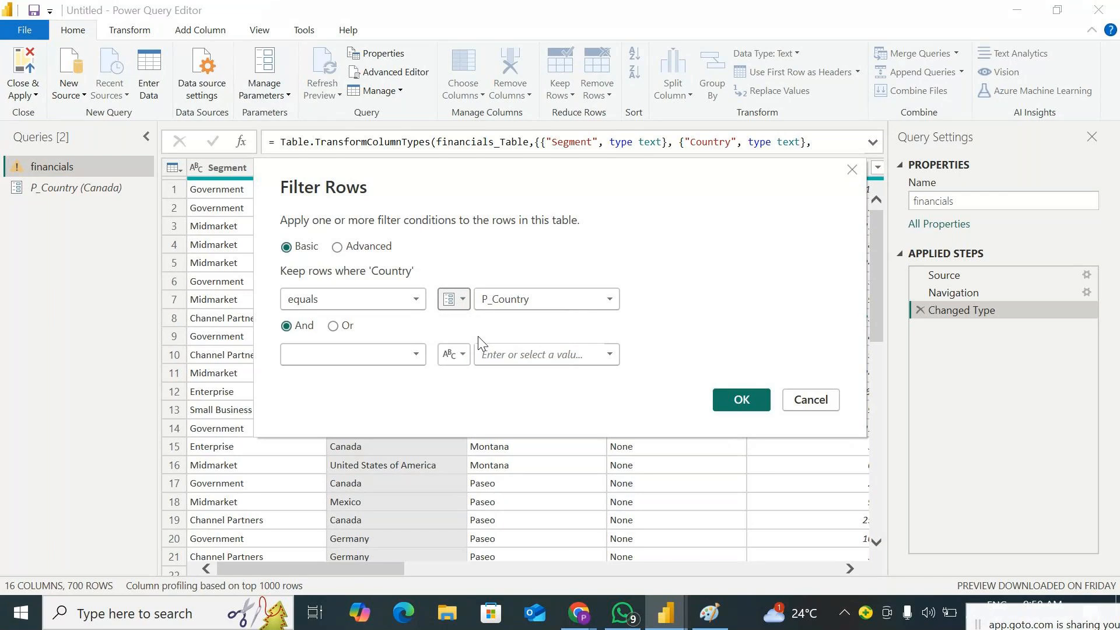
click(570, 300)
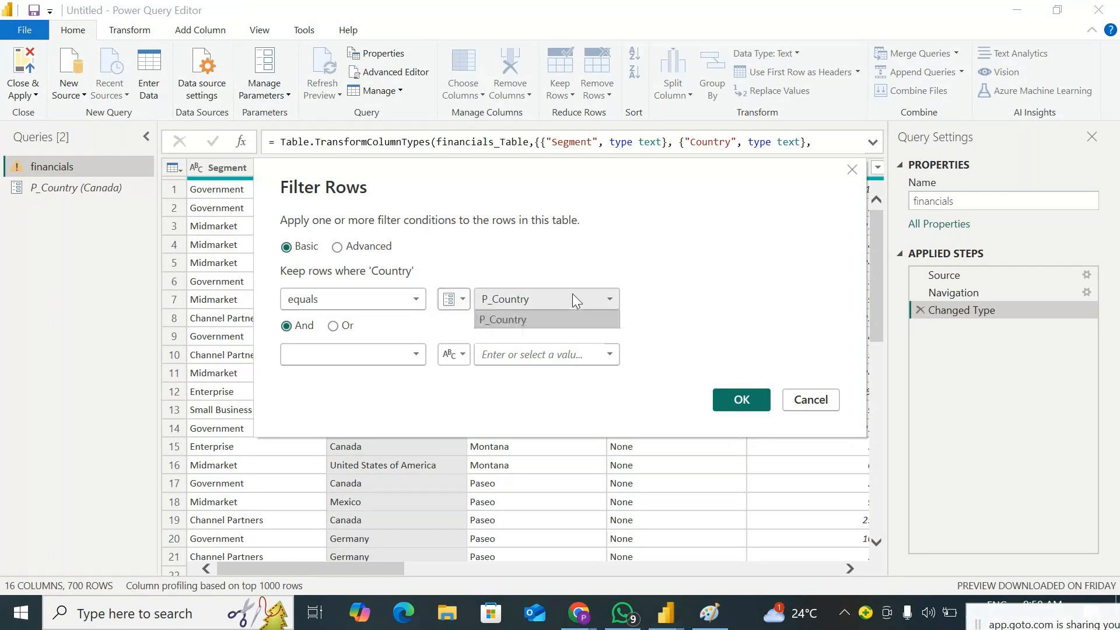
click(658, 290)
click(730, 394)
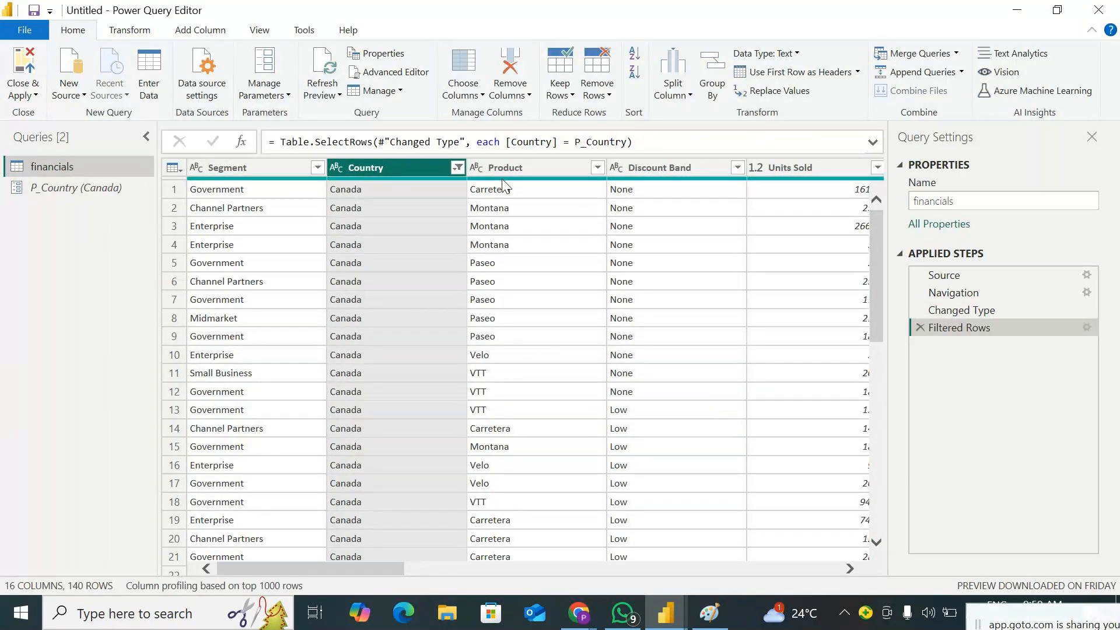
Inspect the Country column's filter choices, set P_Country to France and view the financials rows
click(459, 168)
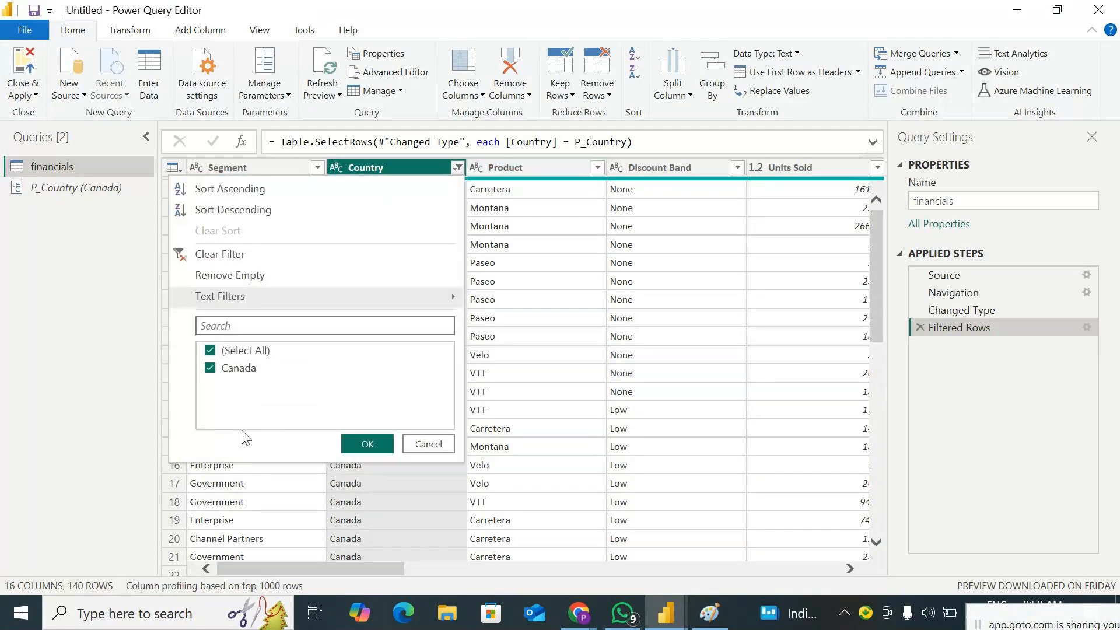
click(72, 185)
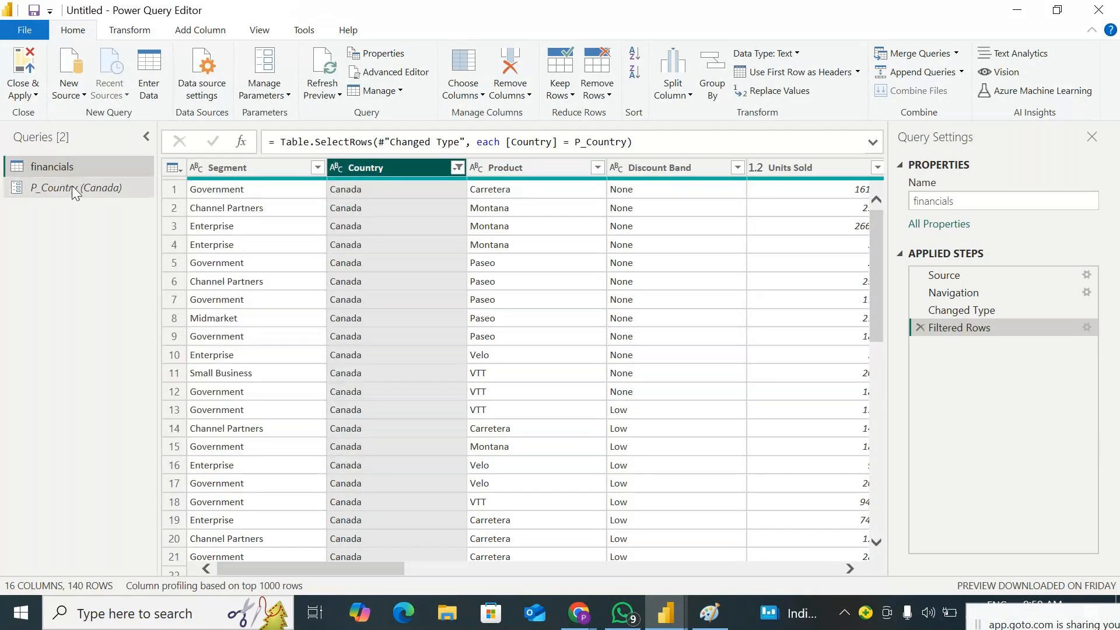
click(442, 167)
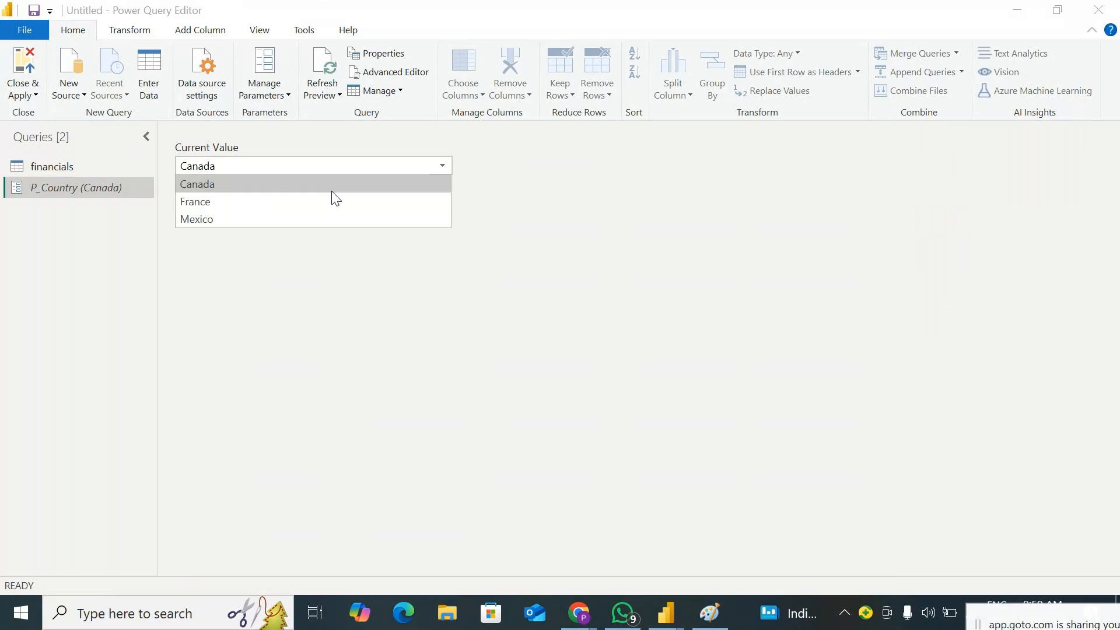
click(316, 202)
click(60, 169)
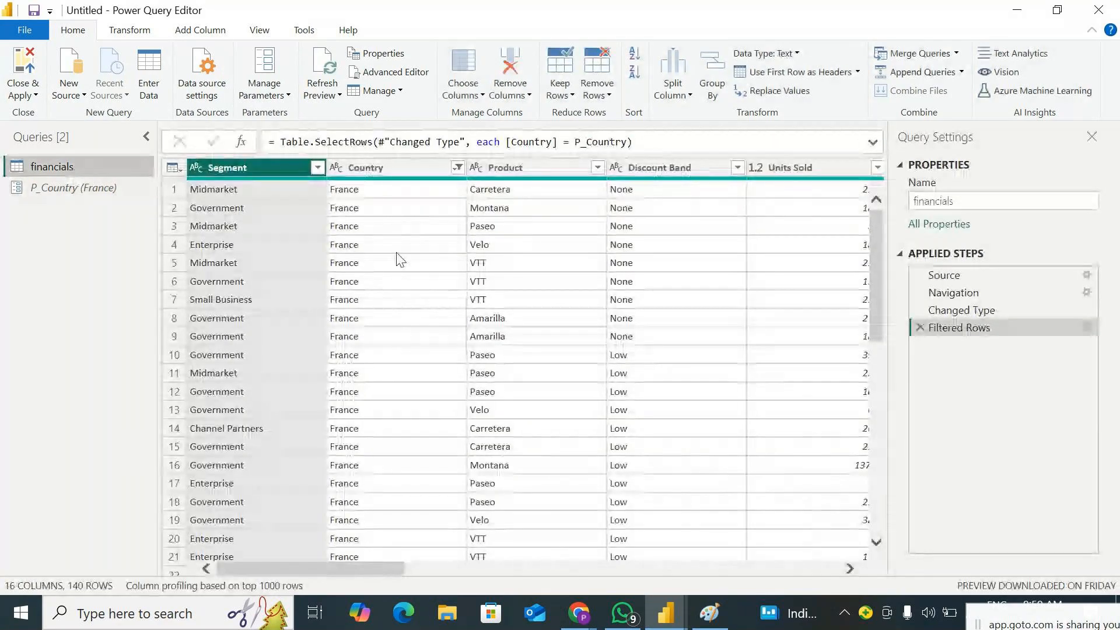
Set the current value of P_Country to Mexico and review the filtered financials rows
click(76, 190)
click(442, 165)
click(330, 218)
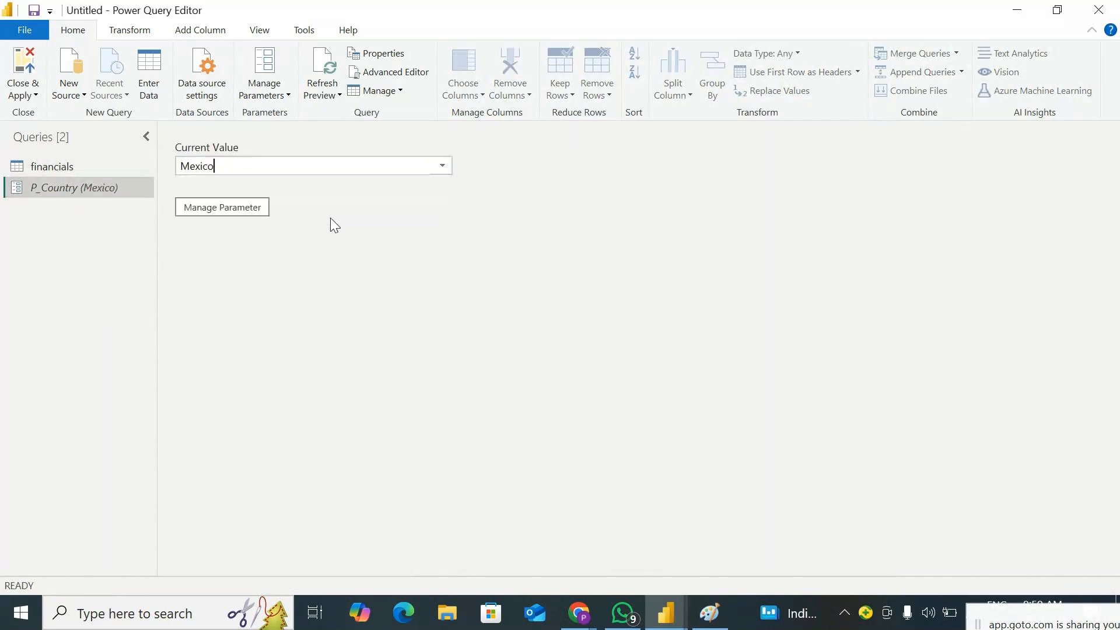
click(95, 167)
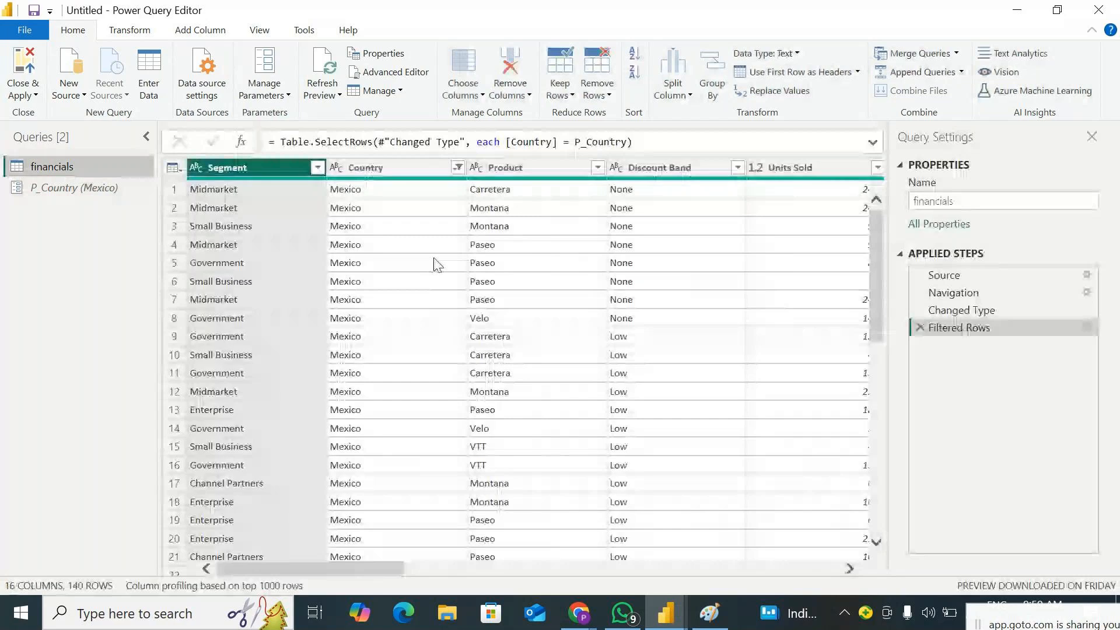
scroll(398, 274, down, 6)
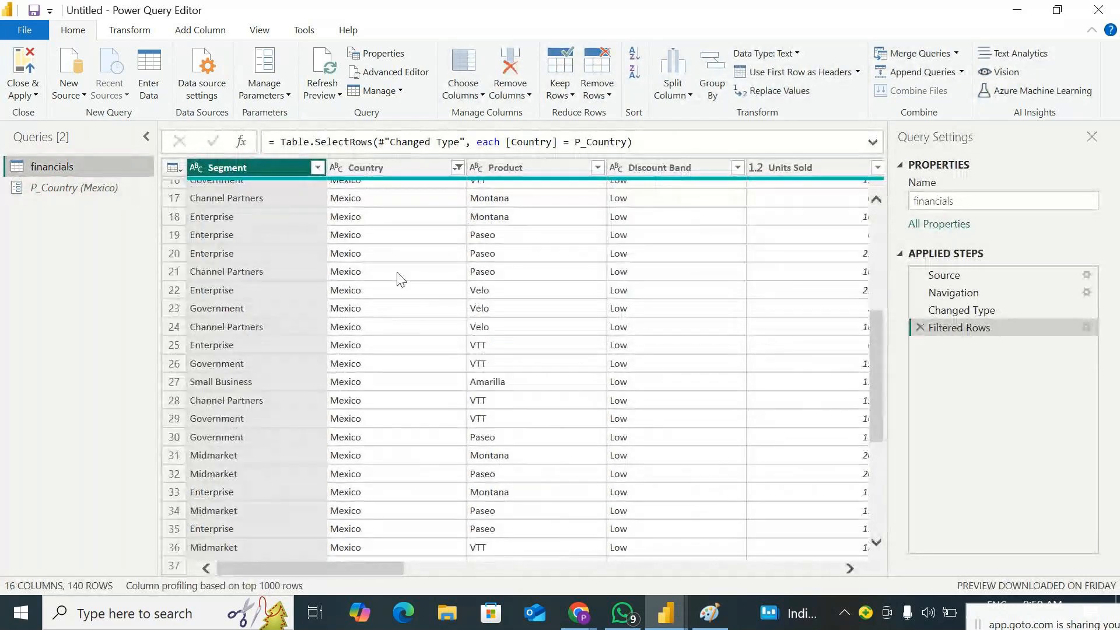
scroll(398, 274, down, 3)
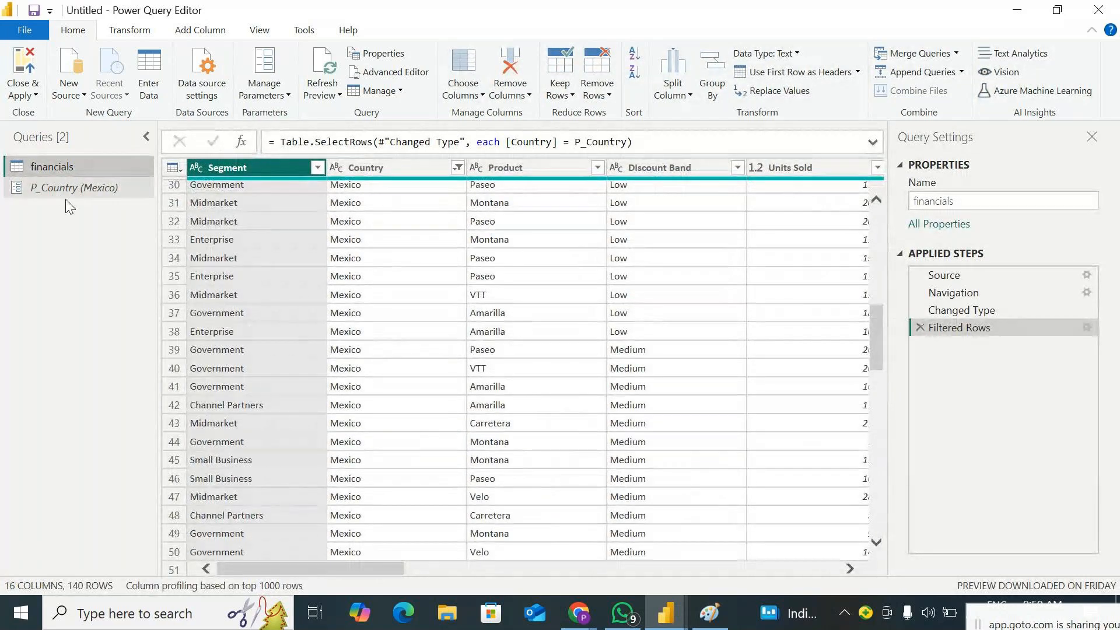
click(59, 188)
click(58, 168)
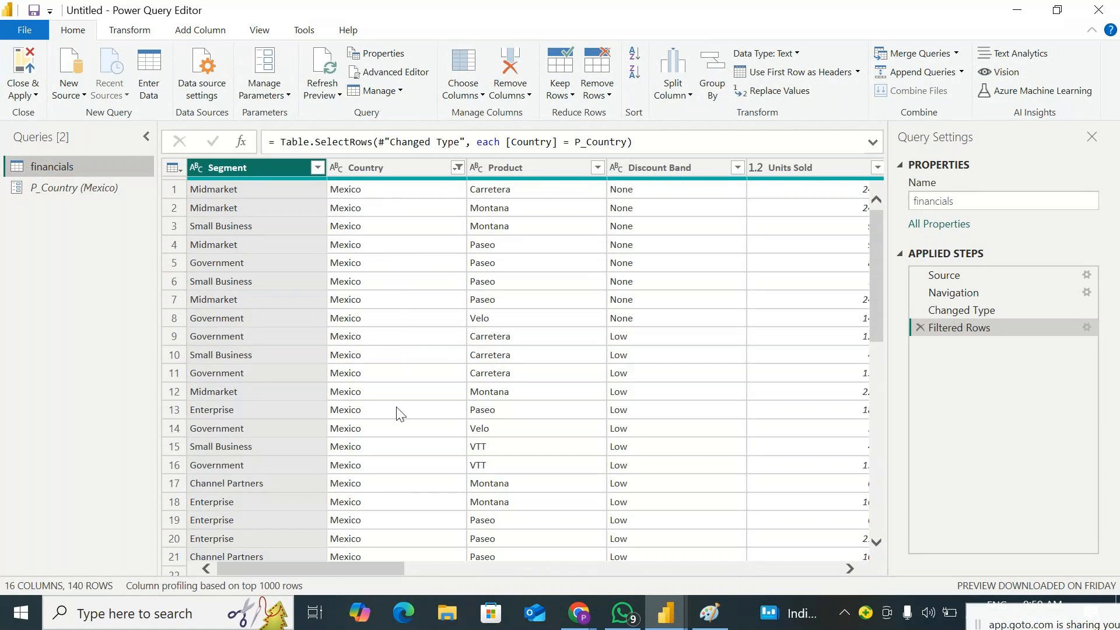
Close Power Query with the changes applied and add a clustered column chart enlarged across the report page
click(32, 95)
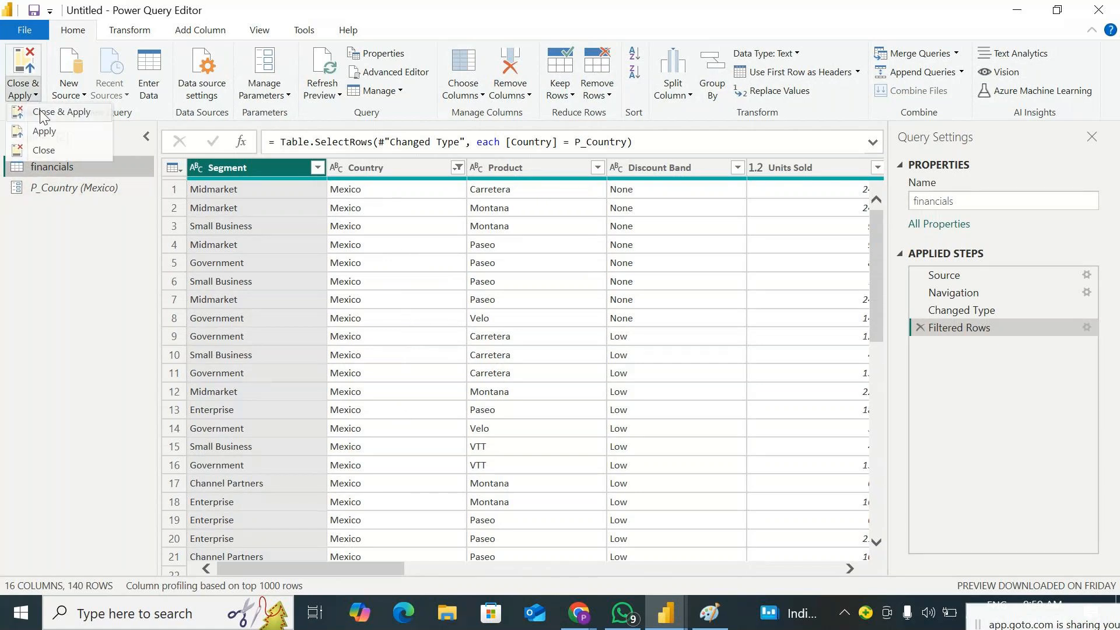
click(40, 111)
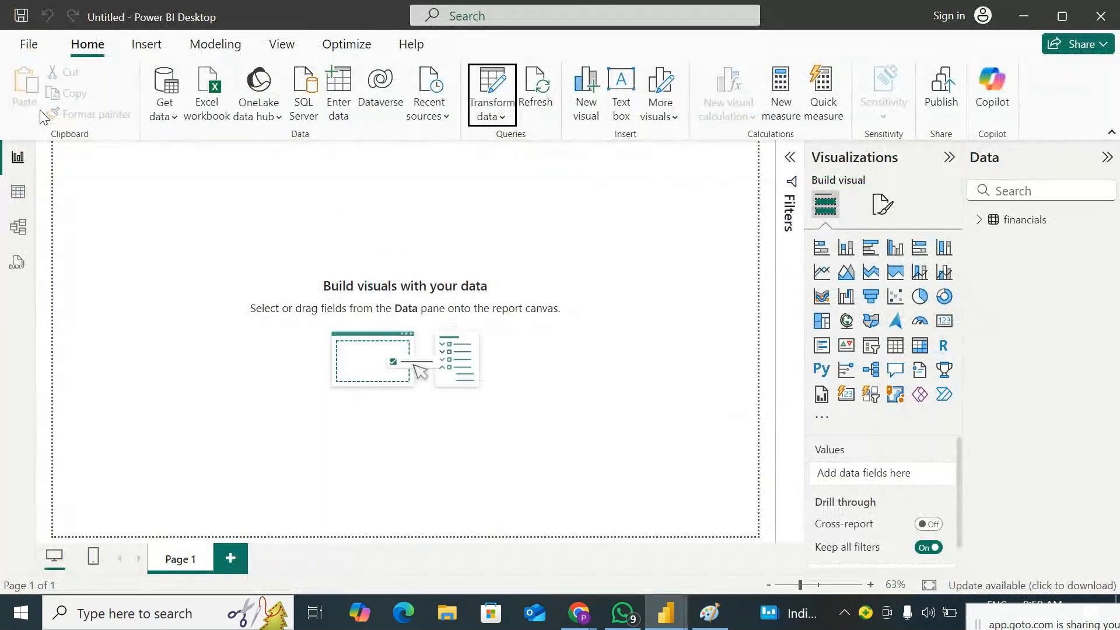
click(894, 249)
drag(126, 238, 146, 291)
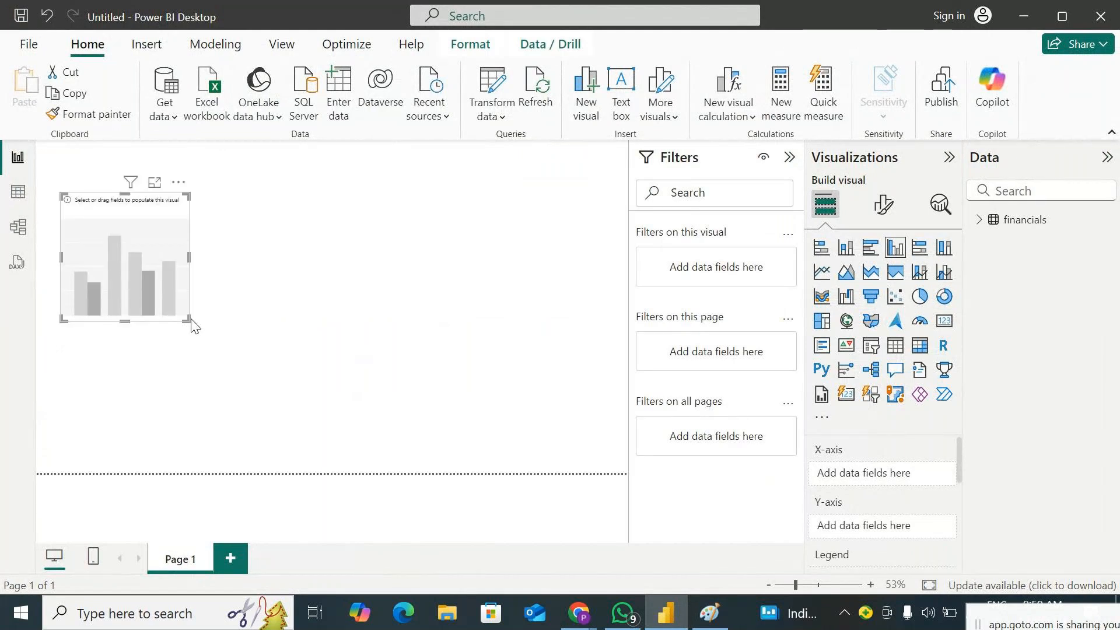
drag(190, 322, 631, 415)
Plot Sales by Country from the financials table in the clustered column chart
click(992, 221)
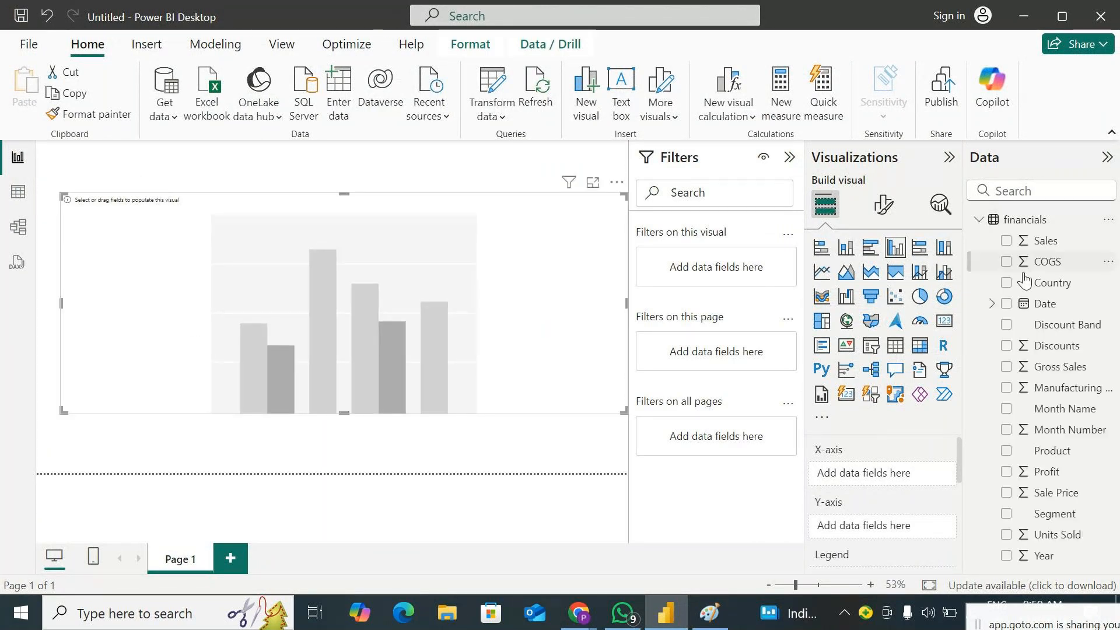
drag(1051, 290, 490, 300)
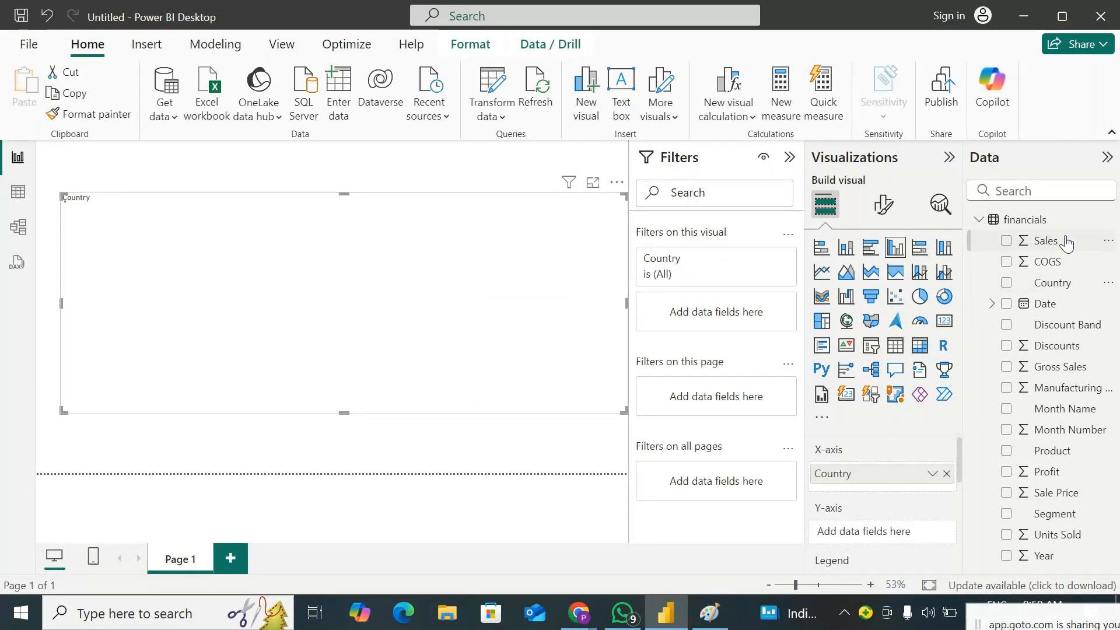
click(1053, 241)
Collapse the side panes and enlarge the Sales by Country chart toward the page's upper-left corner and downward
click(1077, 157)
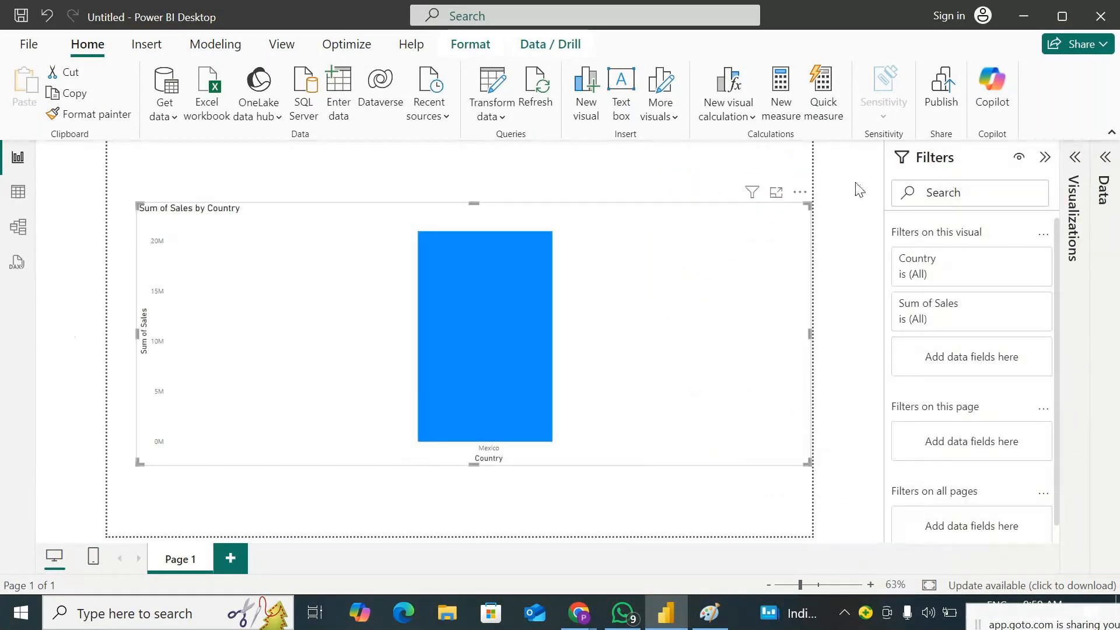
click(1046, 157)
drag(213, 205, 185, 171)
mouse_move(528, 460)
mouse_down()
mouse_move(532, 513)
mouse_move(532, 471)
mouse_up()
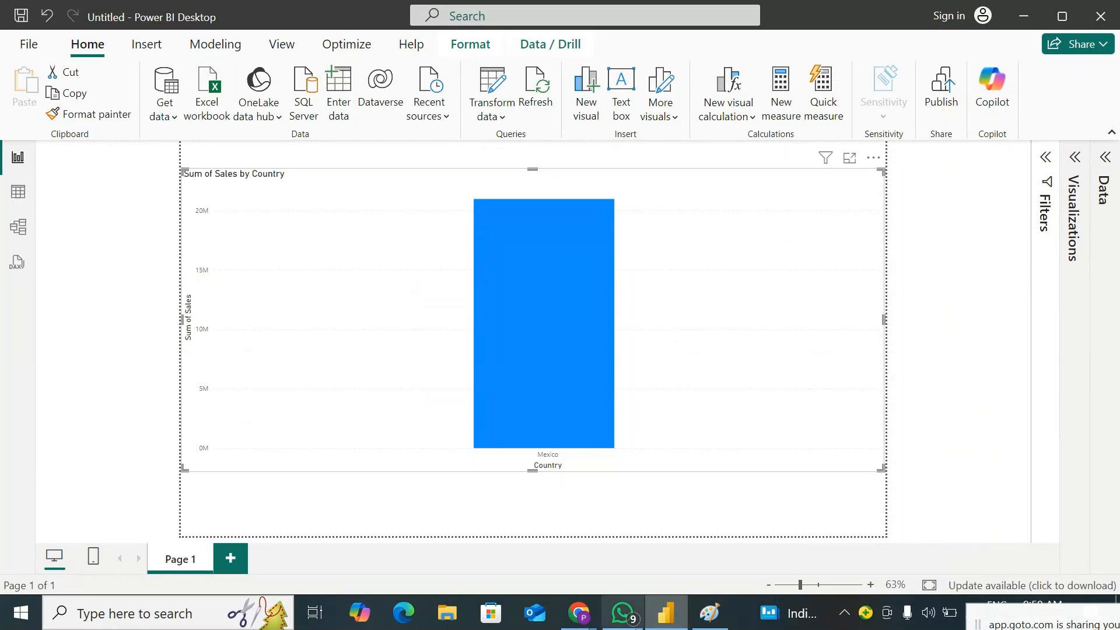
Switch to Paint, draw a green arrow under the narrow source band and a wavy green line from it to the user circle, and return to Power BI
click(708, 613)
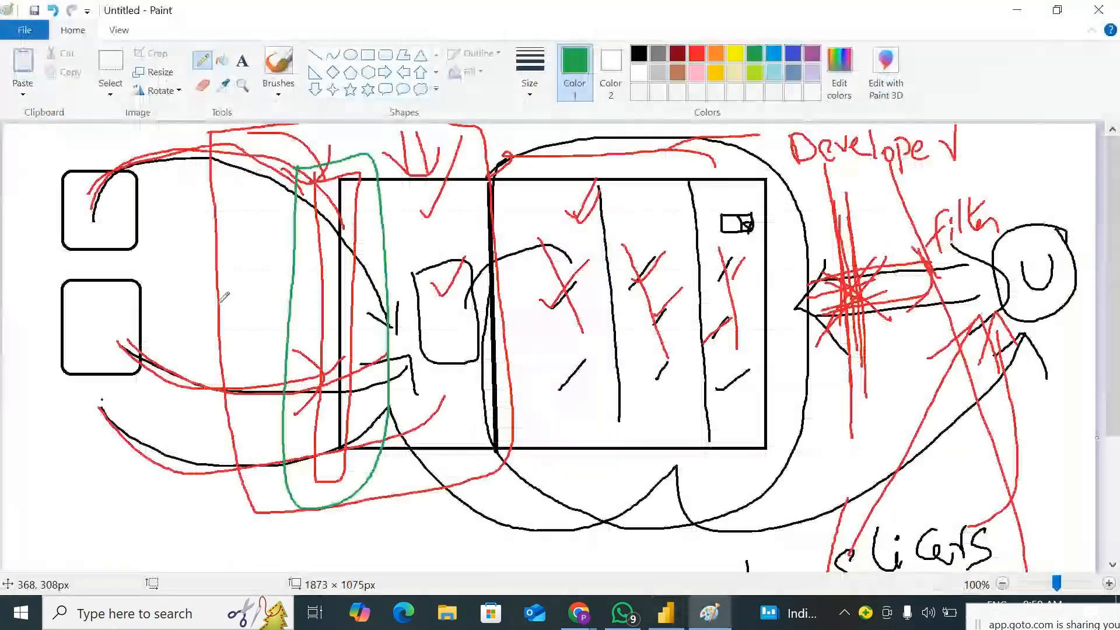
drag(310, 524, 302, 554)
mouse_move(318, 505)
mouse_down()
mouse_move(336, 491)
mouse_move(339, 505)
mouse_up()
mouse_move(329, 360)
mouse_down()
mouse_move(445, 350)
mouse_move(697, 277)
mouse_move(981, 241)
mouse_move(1046, 213)
mouse_move(1002, 305)
mouse_up()
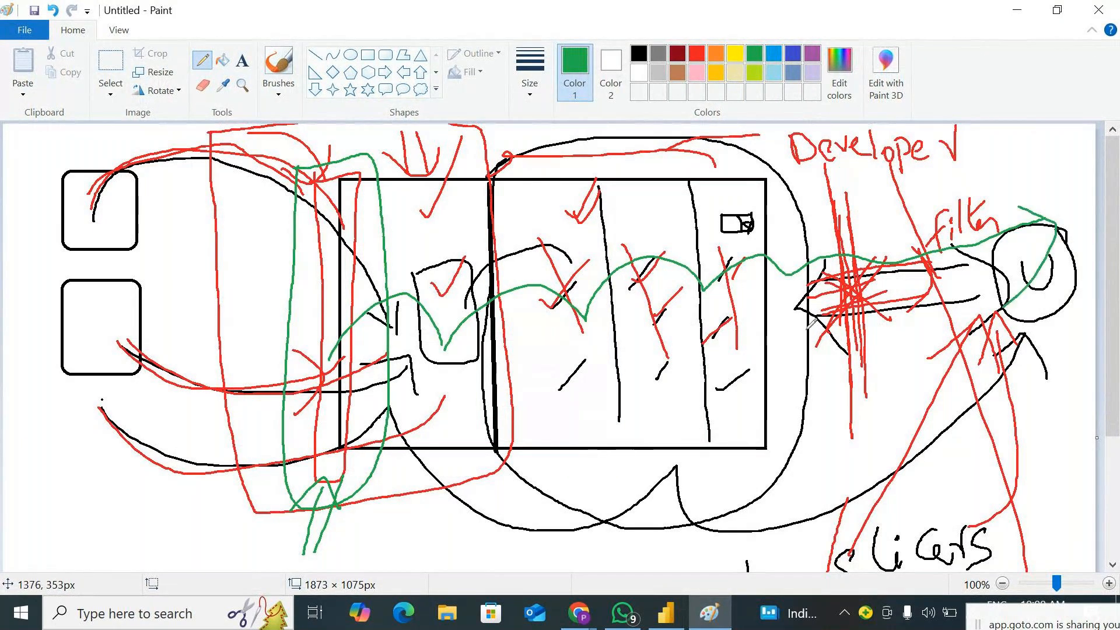
click(1017, 10)
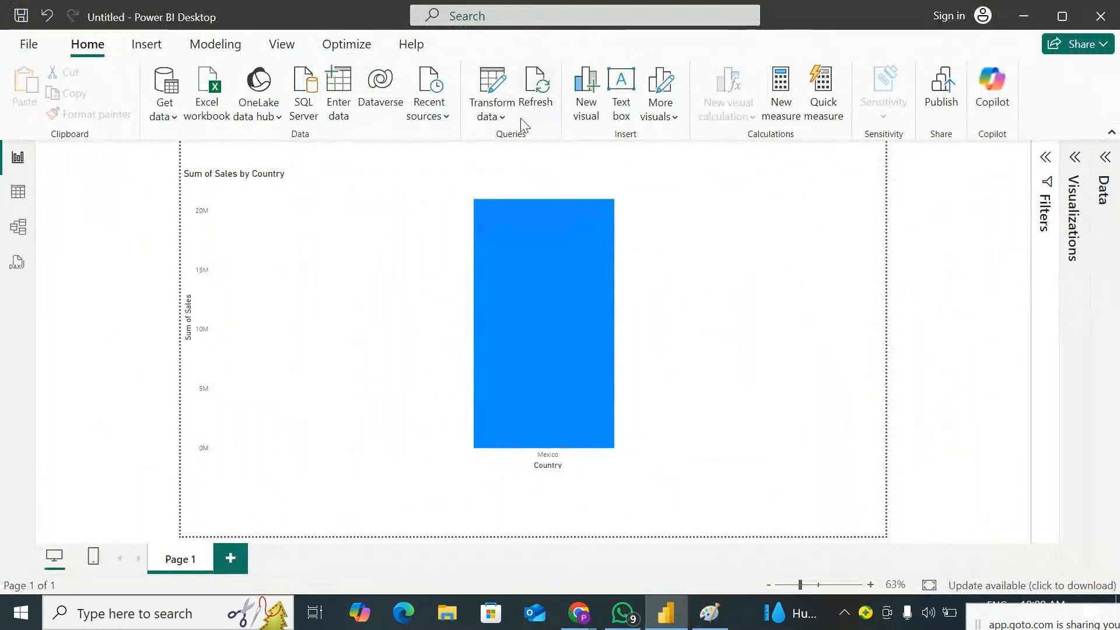
Set the P_Country parameter to Canada from the report and apply the pending query changes
click(503, 117)
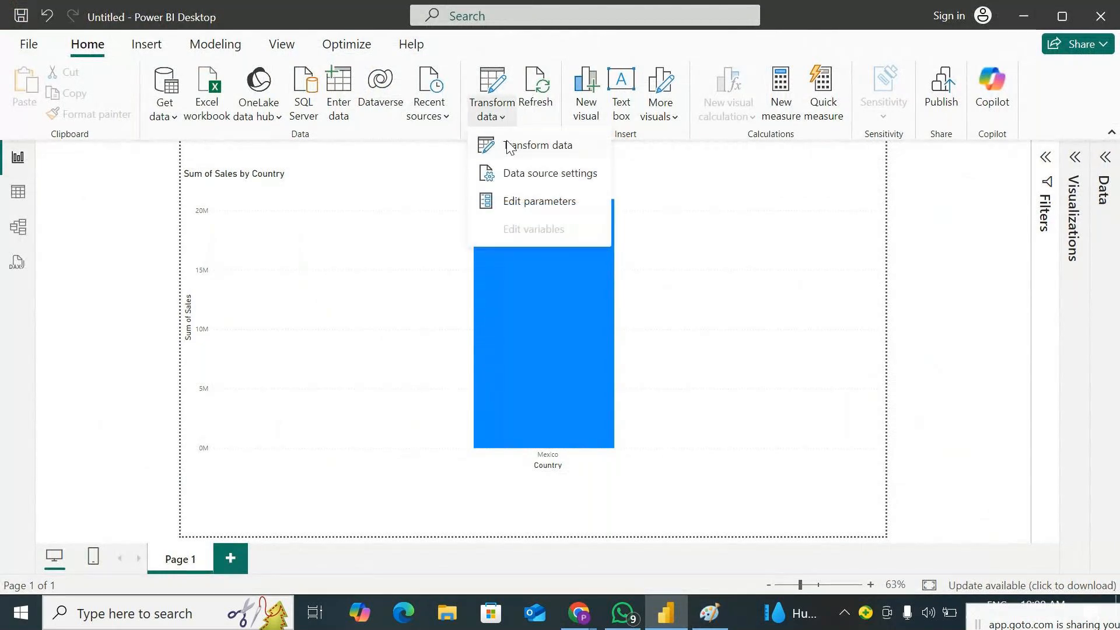
click(526, 201)
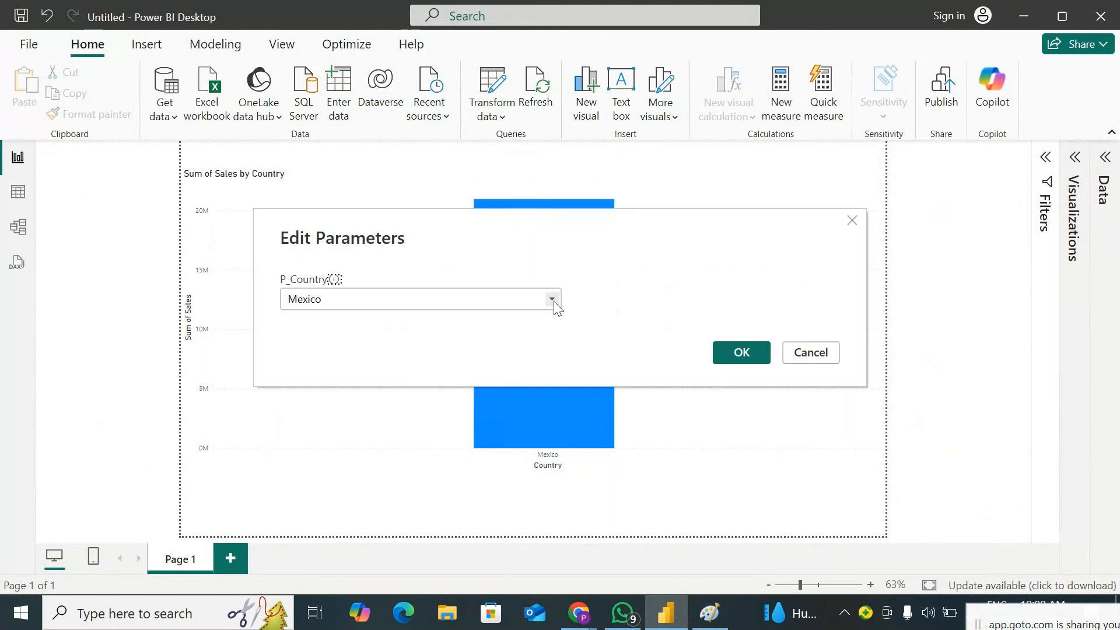
click(552, 299)
click(412, 322)
click(740, 352)
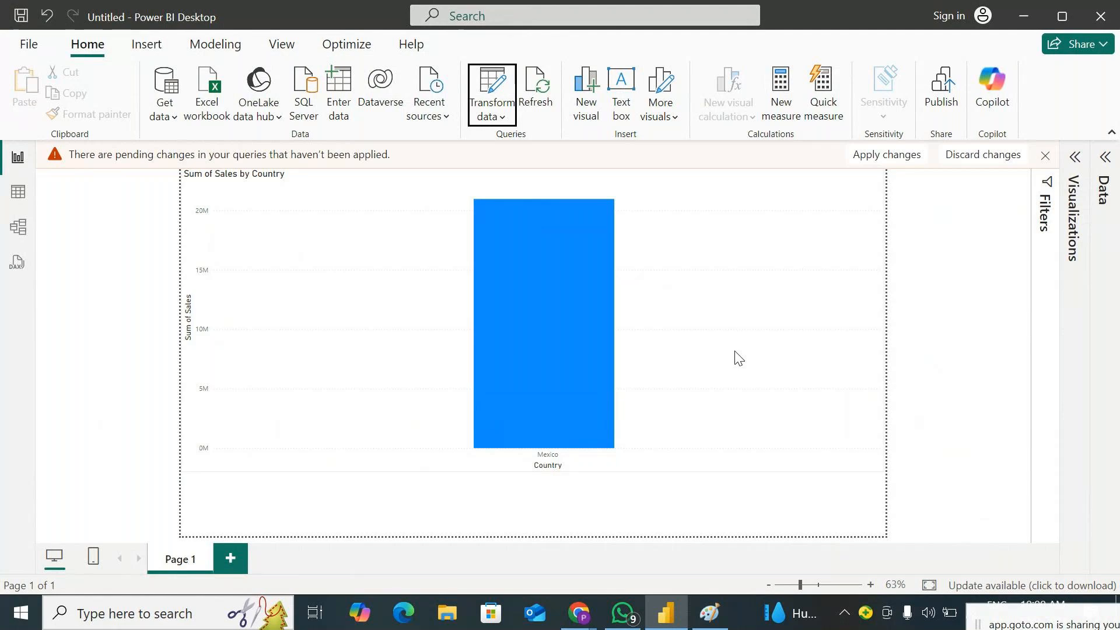
click(879, 159)
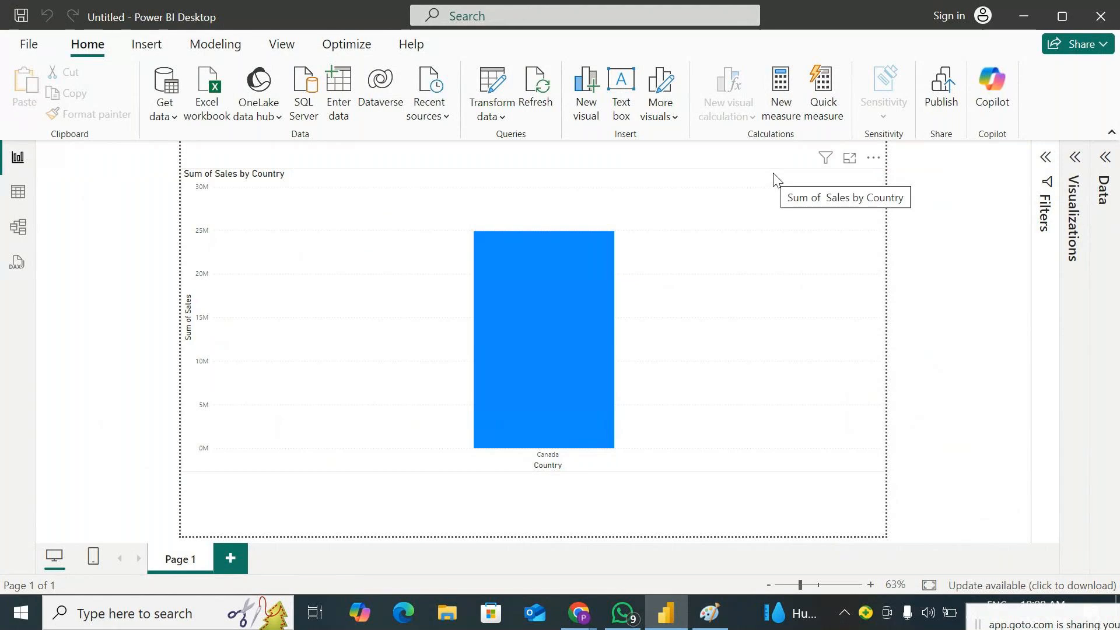
Edit the P_Country parameter to France and apply the pending changes to the Sales by Country chart
click(497, 118)
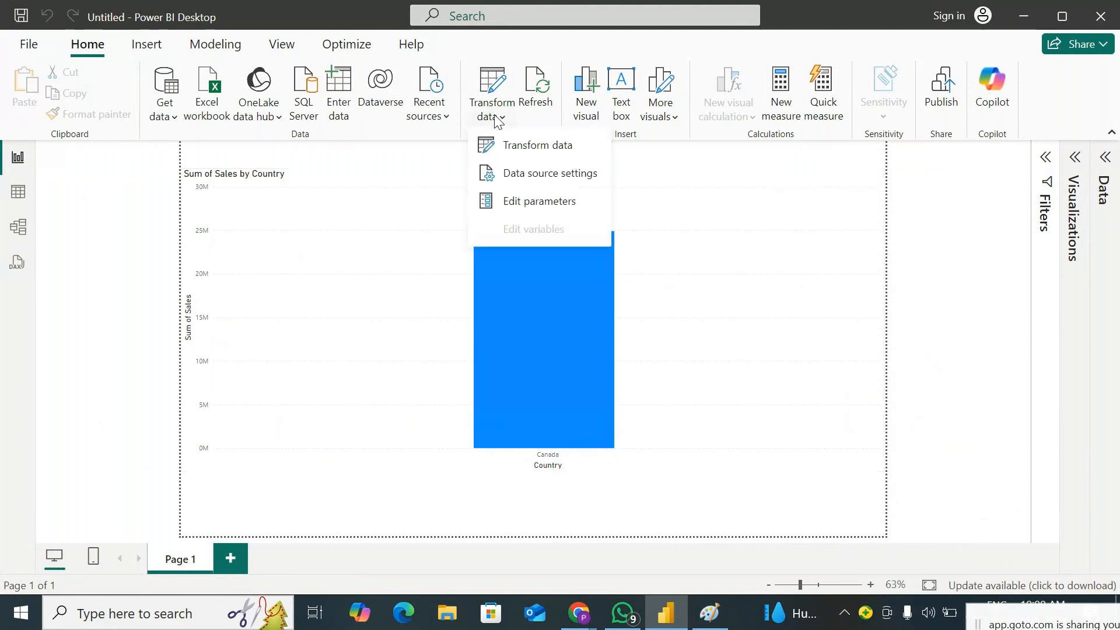
click(521, 202)
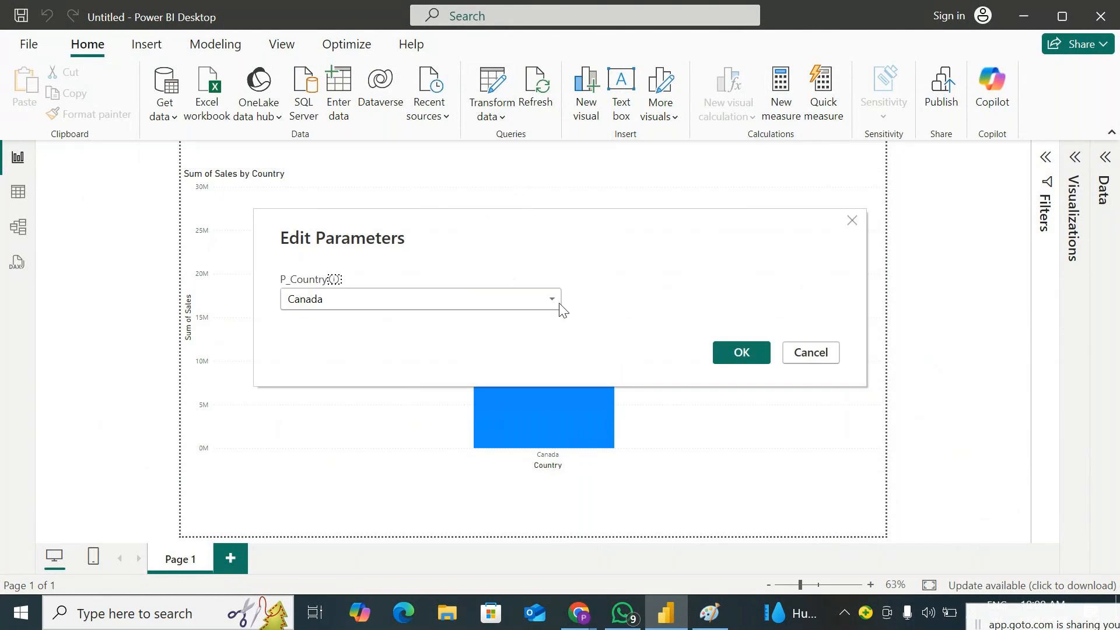
click(560, 303)
click(465, 333)
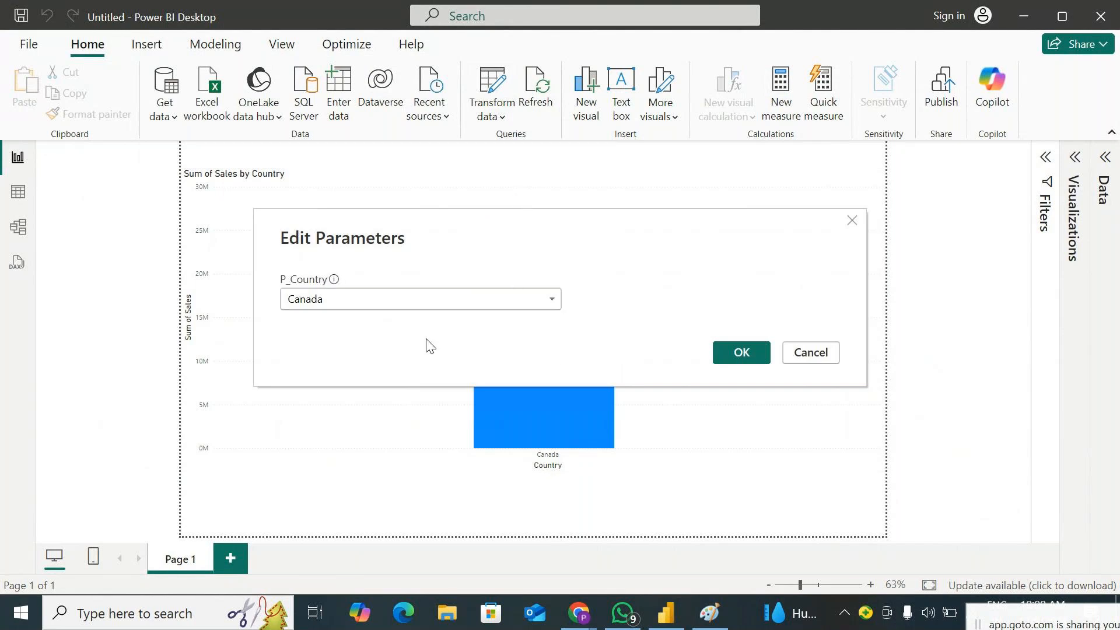
click(740, 353)
click(905, 160)
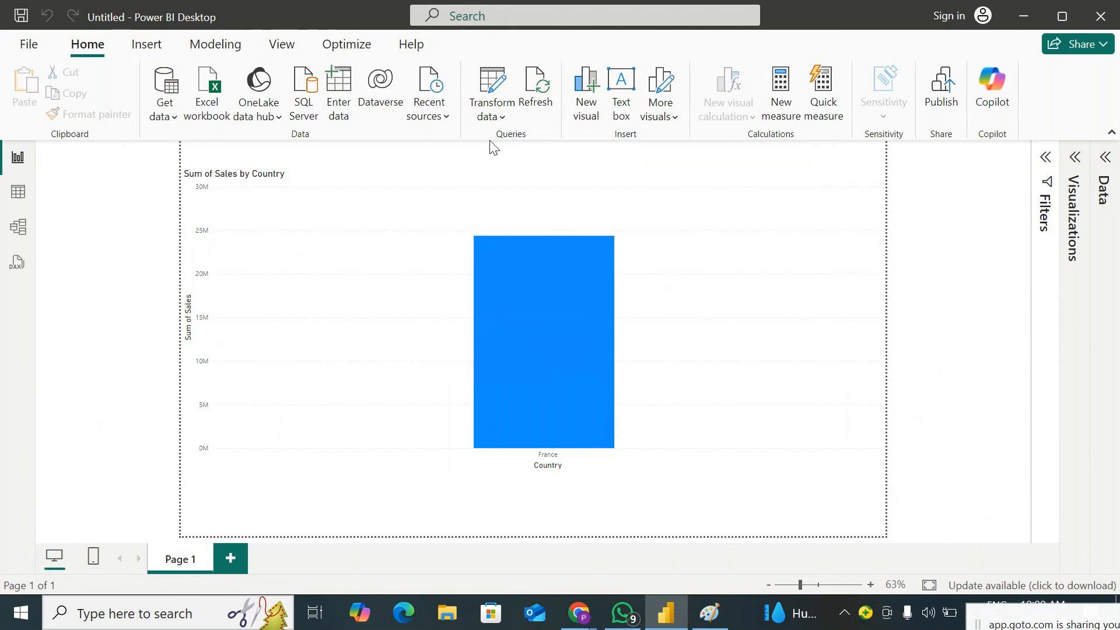
click(492, 120)
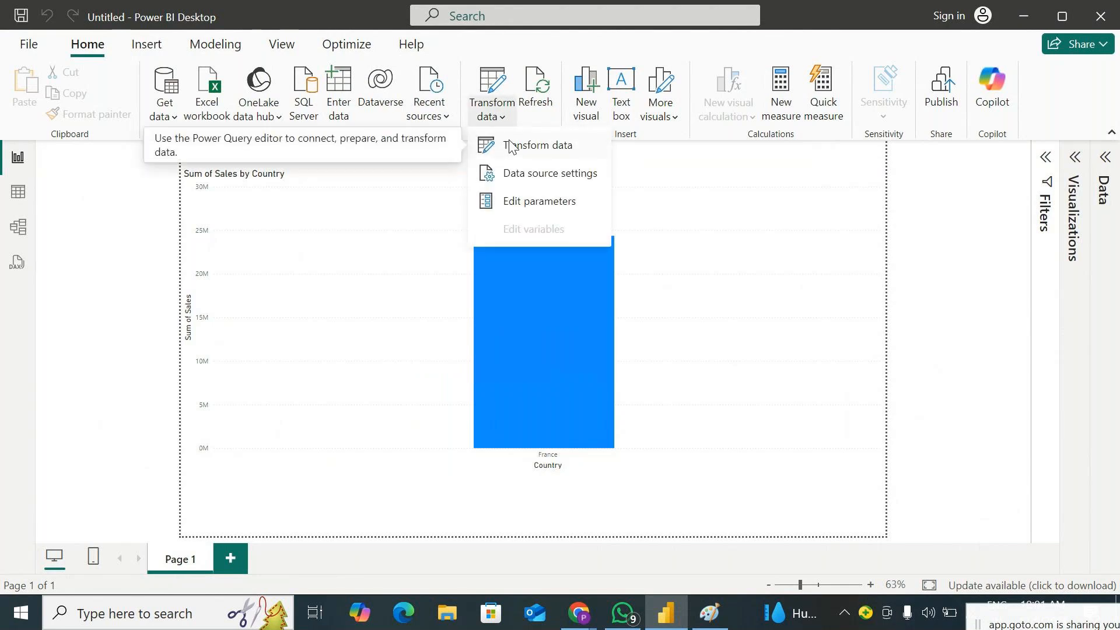
click(670, 615)
click(670, 619)
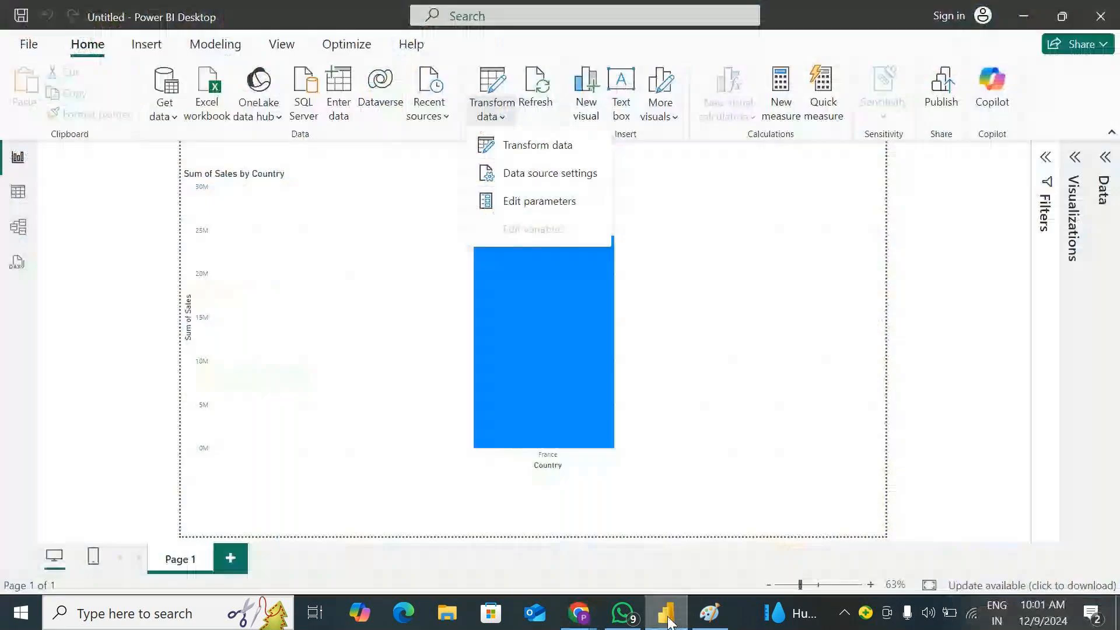
Switch to Paint, circle the diagram box's first compartment in green, draw a green arrow pointing up at it, and return to Power BI
click(710, 612)
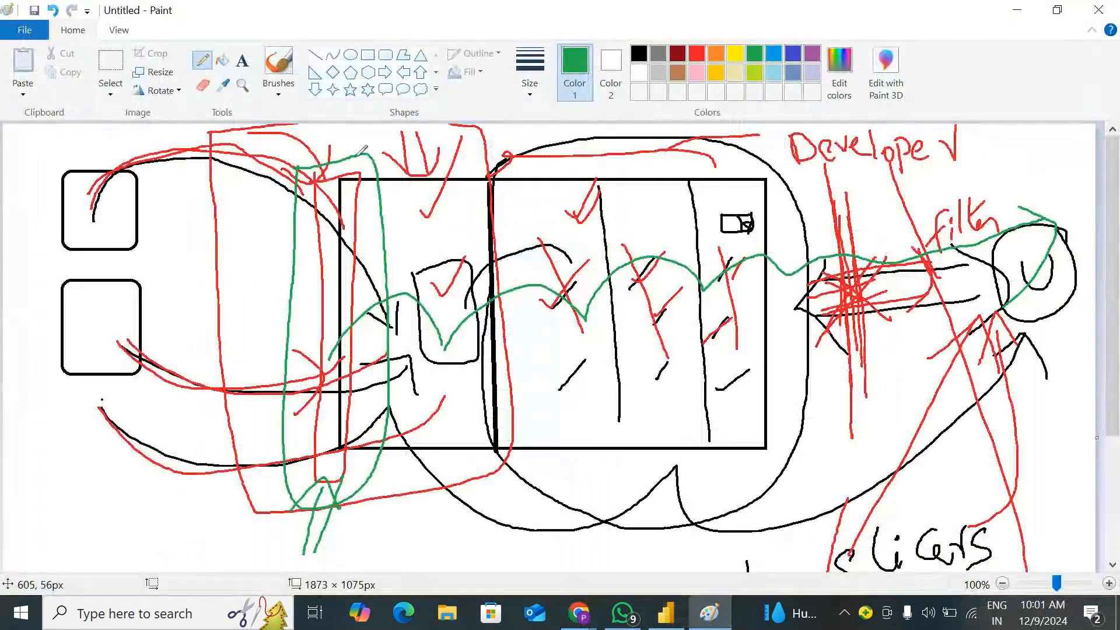
mouse_move(361, 153)
mouse_down()
mouse_move(353, 205)
mouse_move(425, 460)
mouse_move(509, 237)
mouse_move(345, 175)
mouse_move(367, 402)
mouse_move(437, 450)
mouse_move(480, 156)
mouse_up()
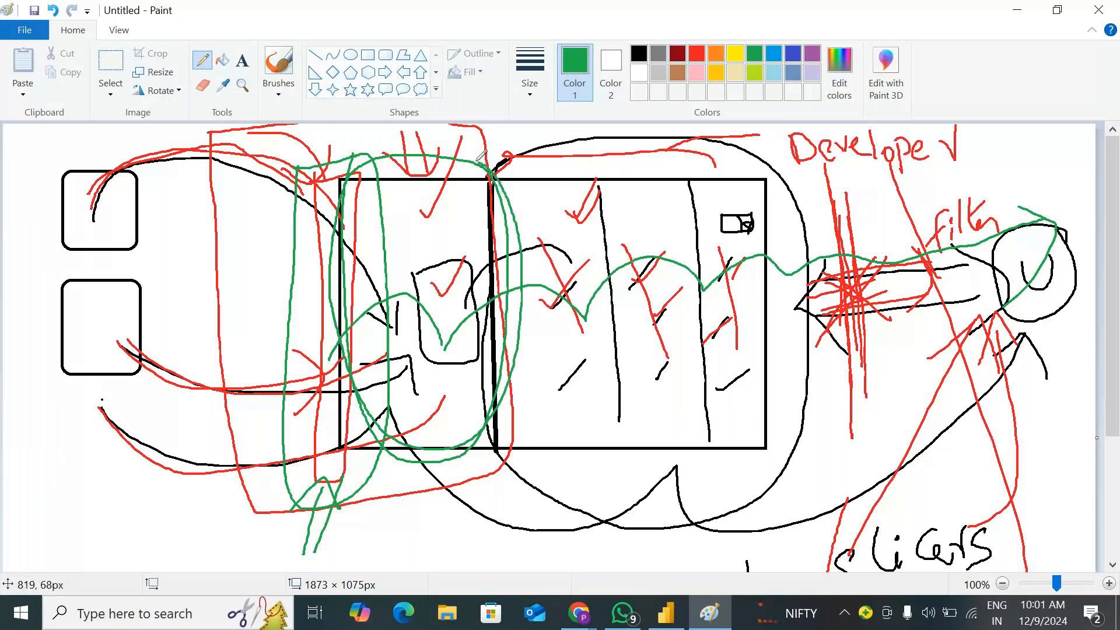
drag(445, 486, 462, 550)
drag(466, 484, 482, 545)
mouse_move(412, 506)
mouse_down()
mouse_move(446, 463)
mouse_move(499, 489)
mouse_up()
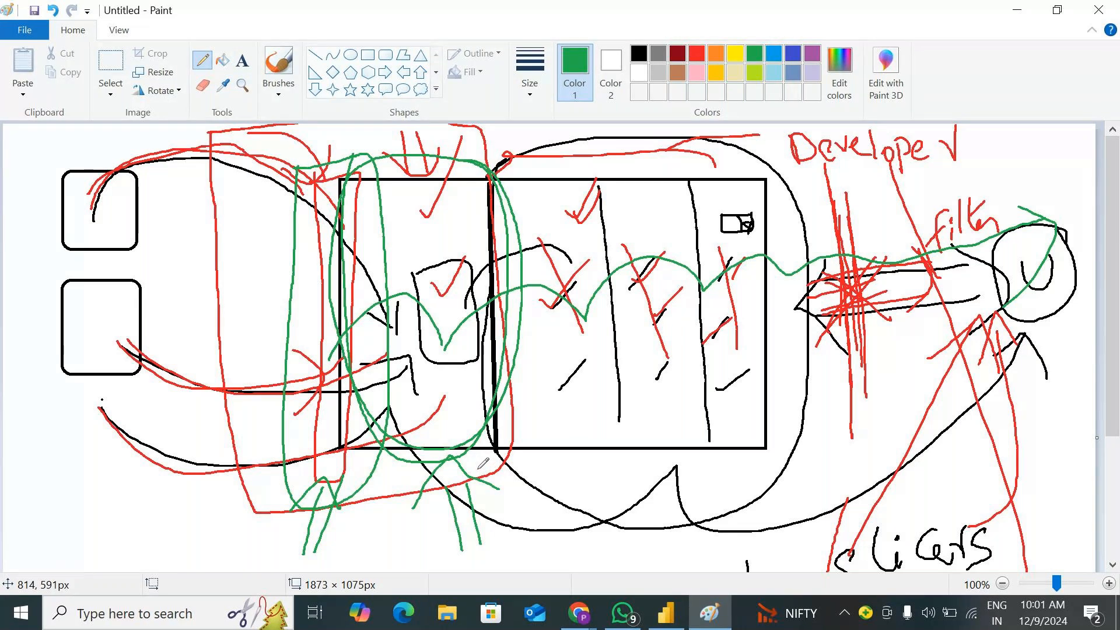
click(1017, 10)
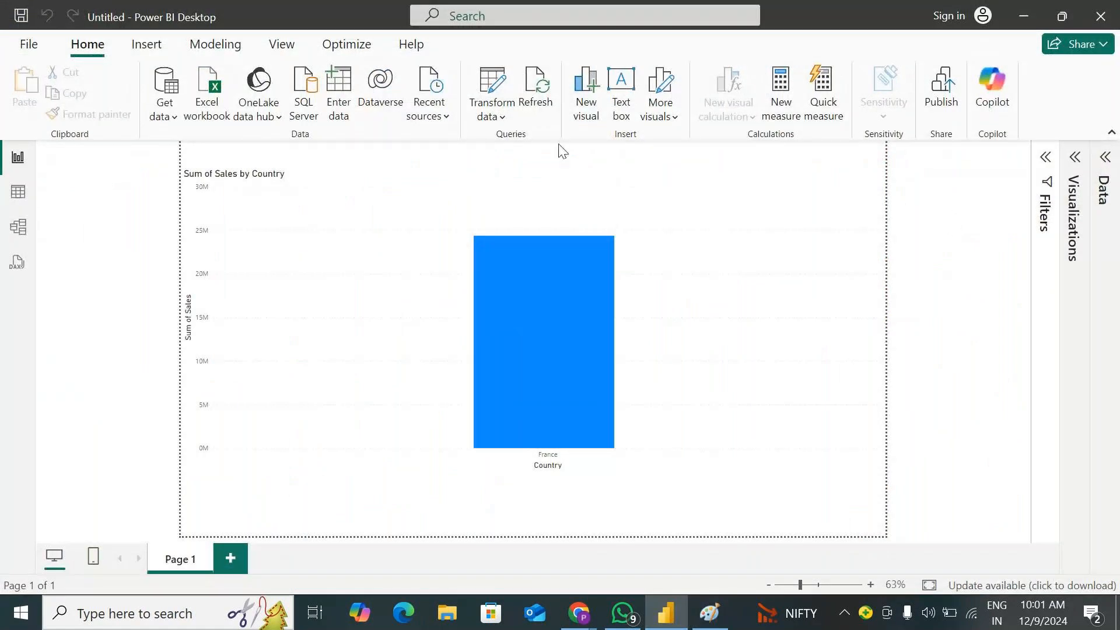
Open the Power Query editor and examine the current-value options available for P_Country
click(492, 116)
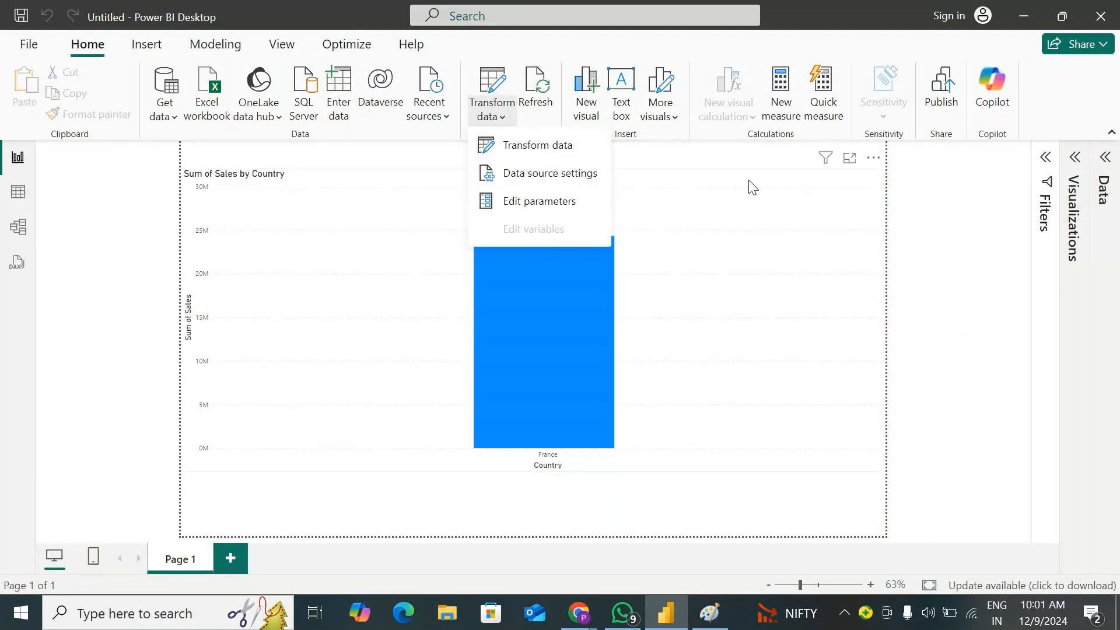
click(536, 146)
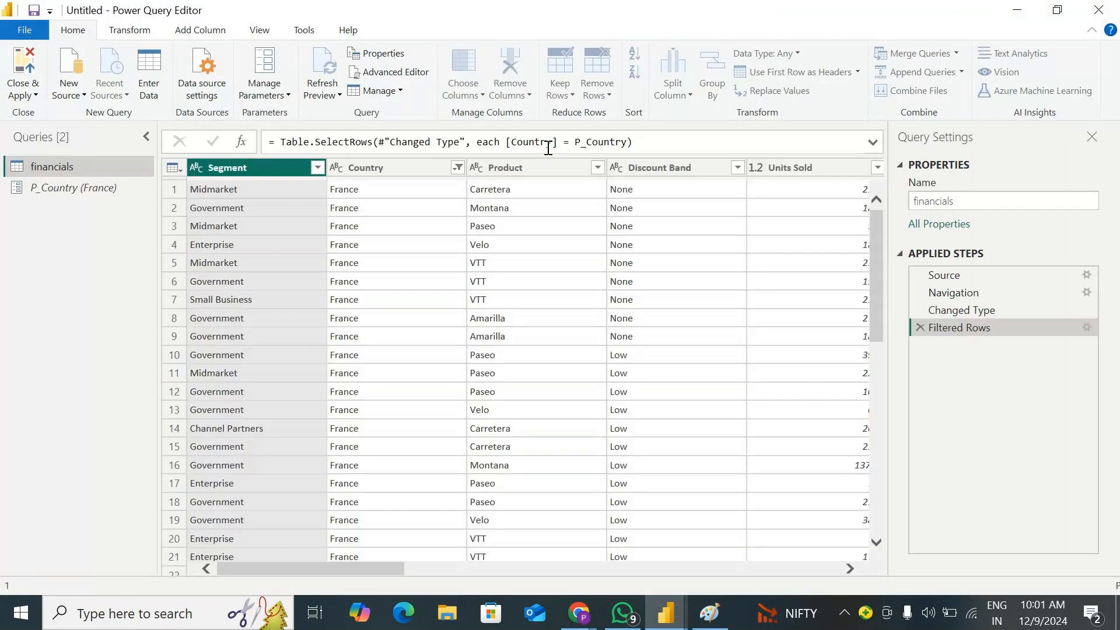
click(40, 189)
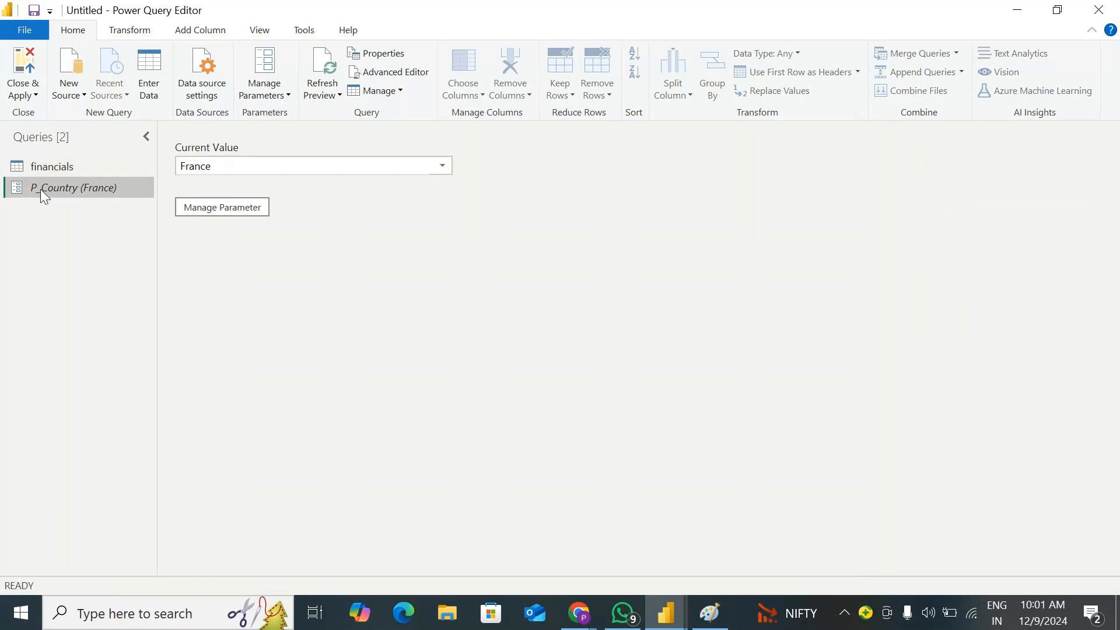
click(443, 167)
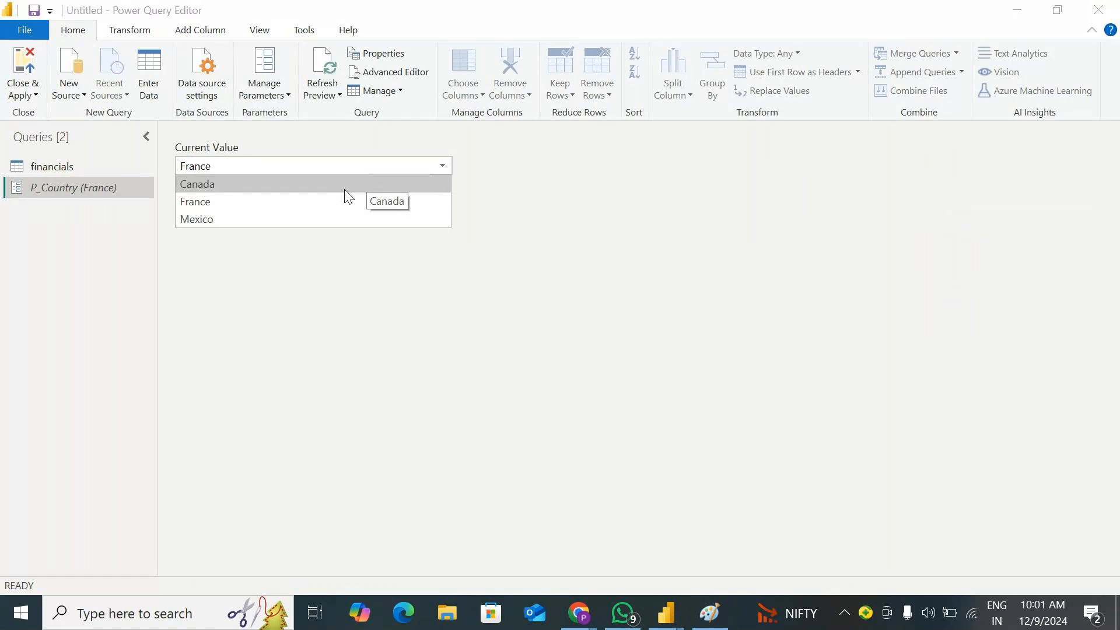
click(314, 288)
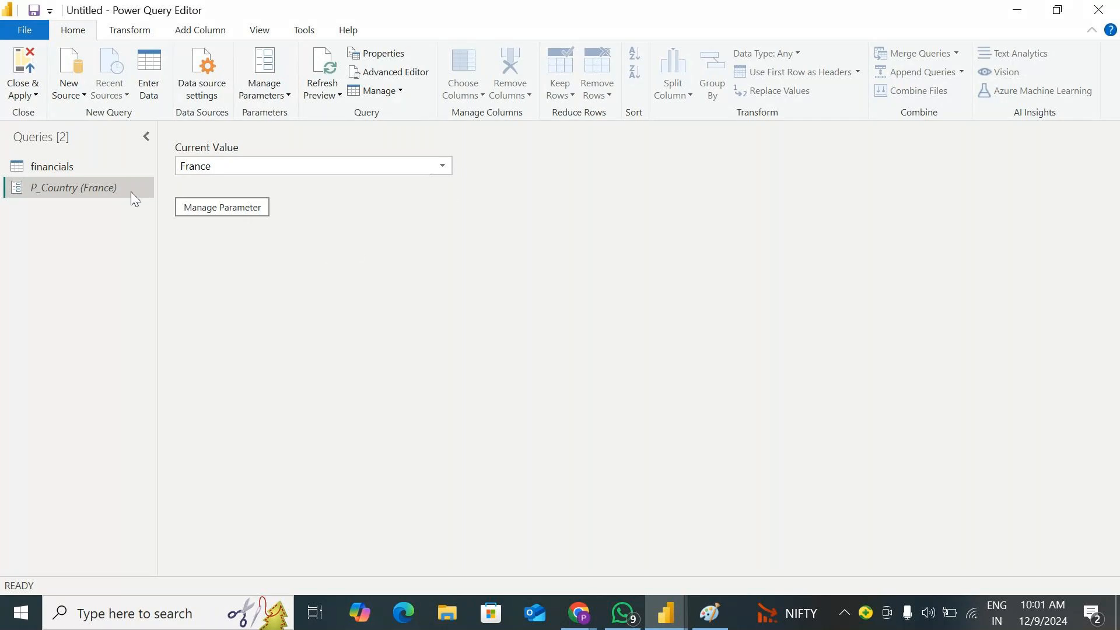
Remove the Filtered Rows step from the financials query and delete the P_Country parameter
click(57, 169)
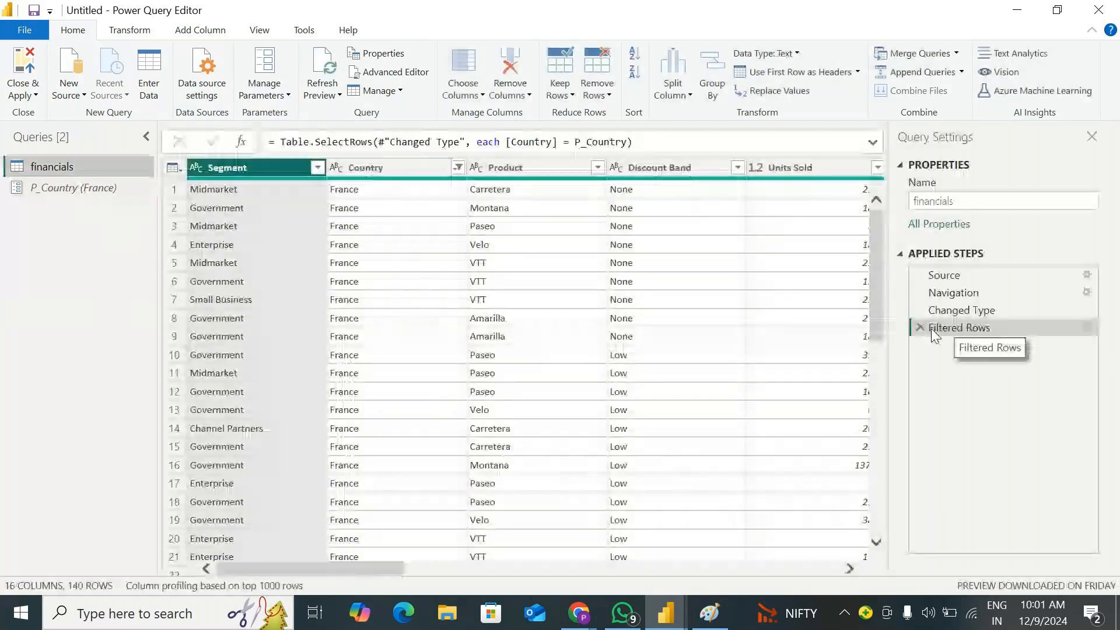
click(921, 327)
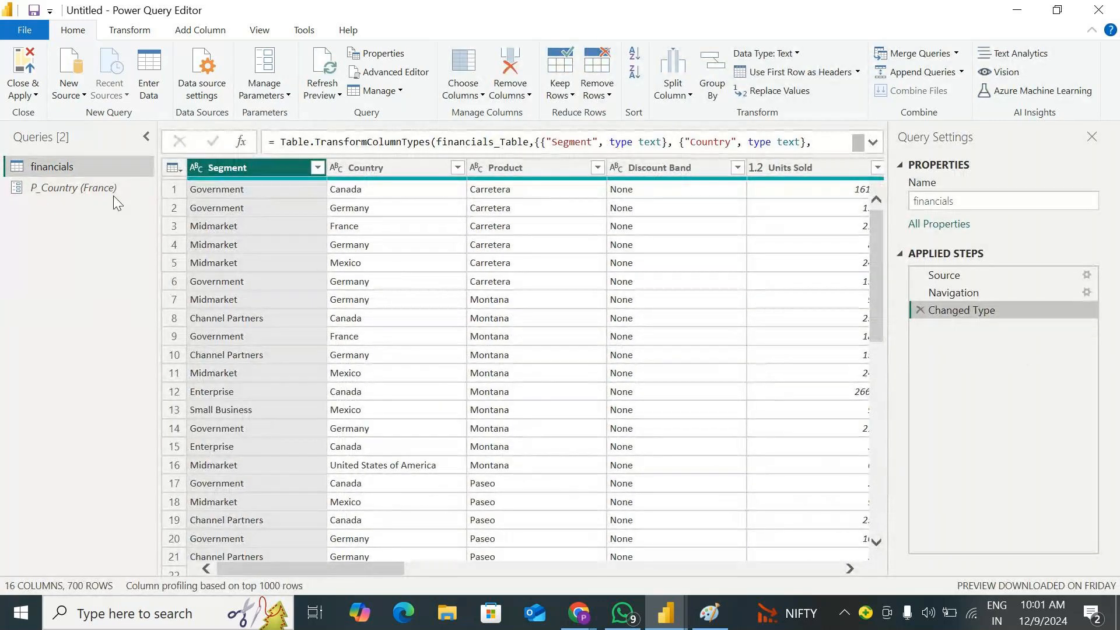
click(98, 188)
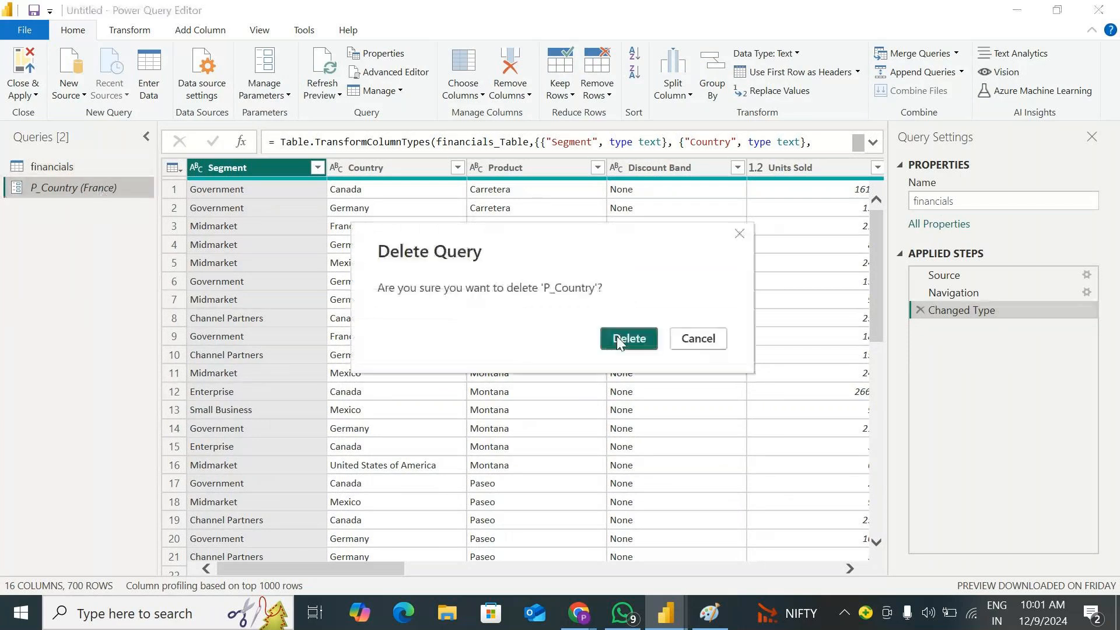
click(623, 338)
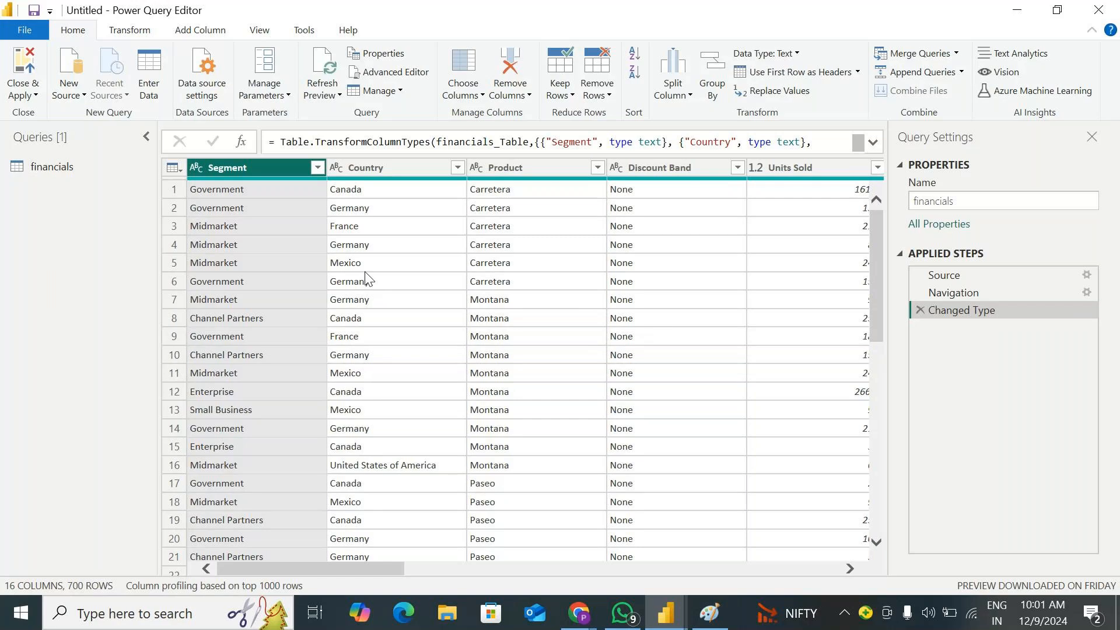
Add the Country column of financials as a new list query and remove its duplicates
click(404, 169)
right_click(404, 170)
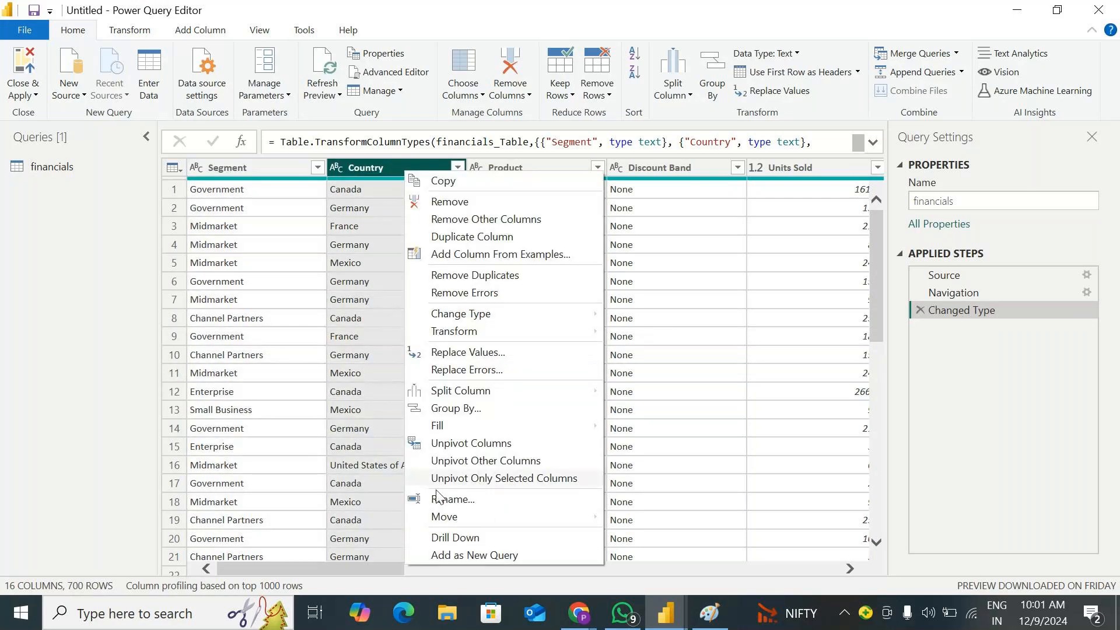
click(449, 537)
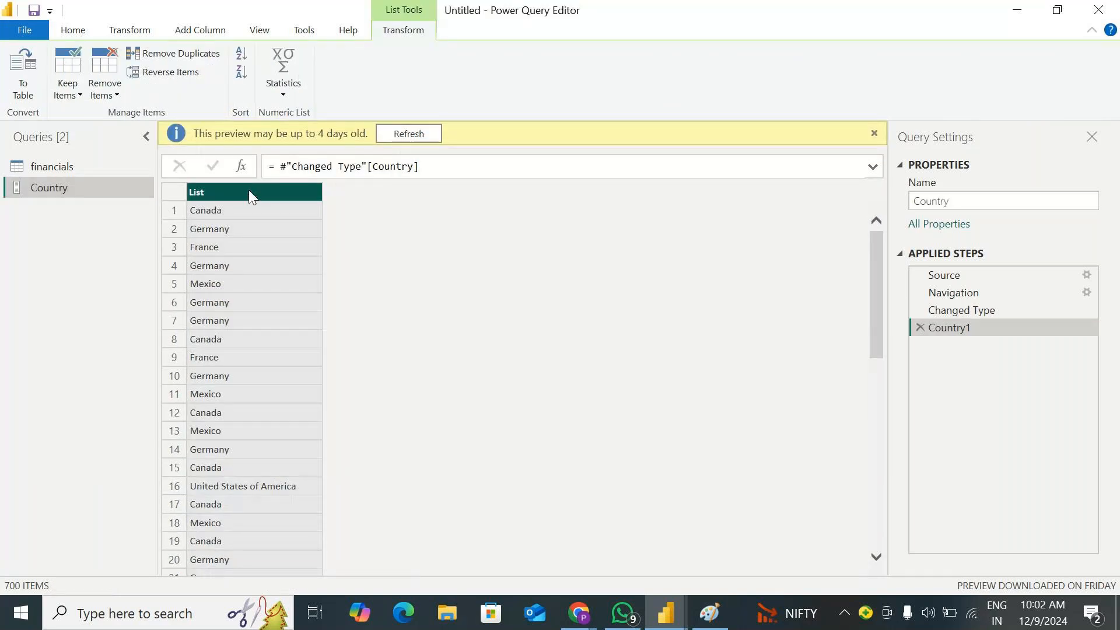
right_click(248, 190)
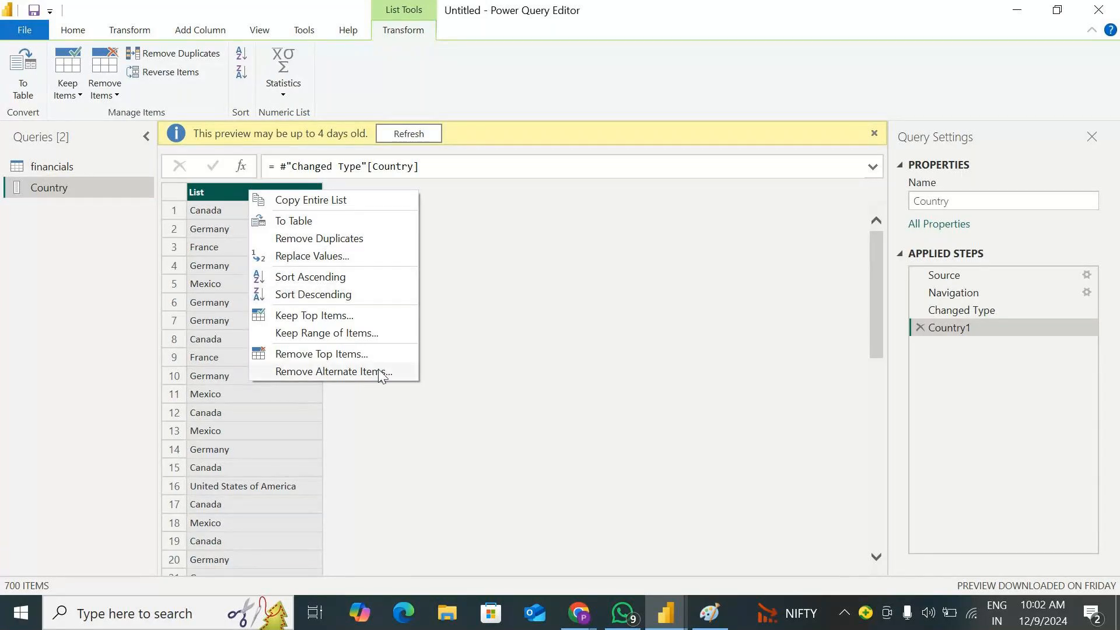
click(346, 238)
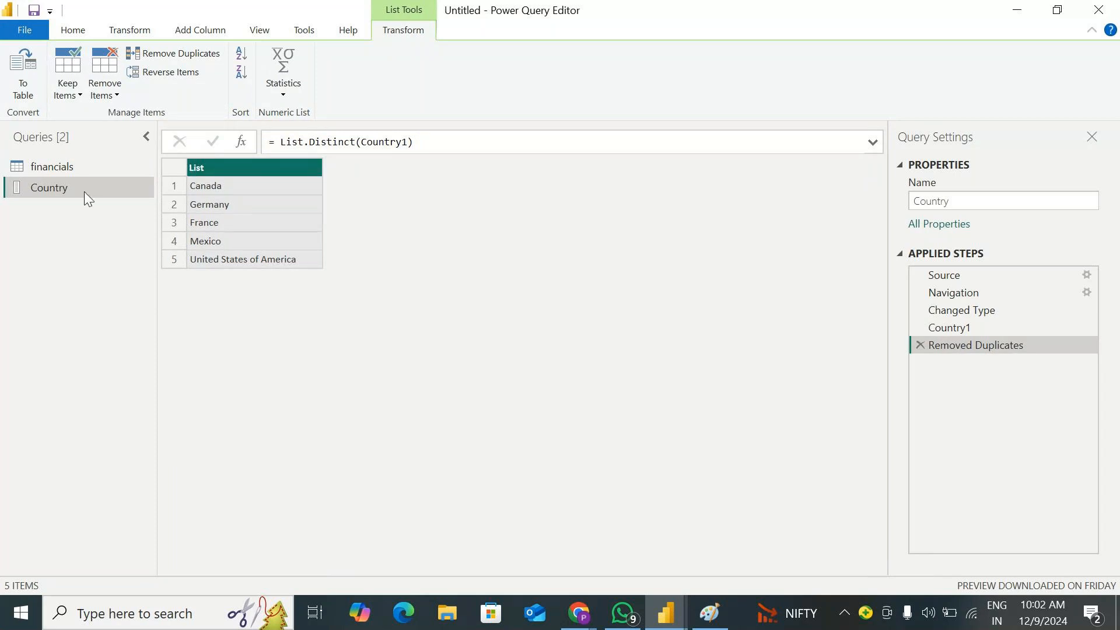
Create a new parameter of type Text whose suggested values come from the Country query
click(71, 31)
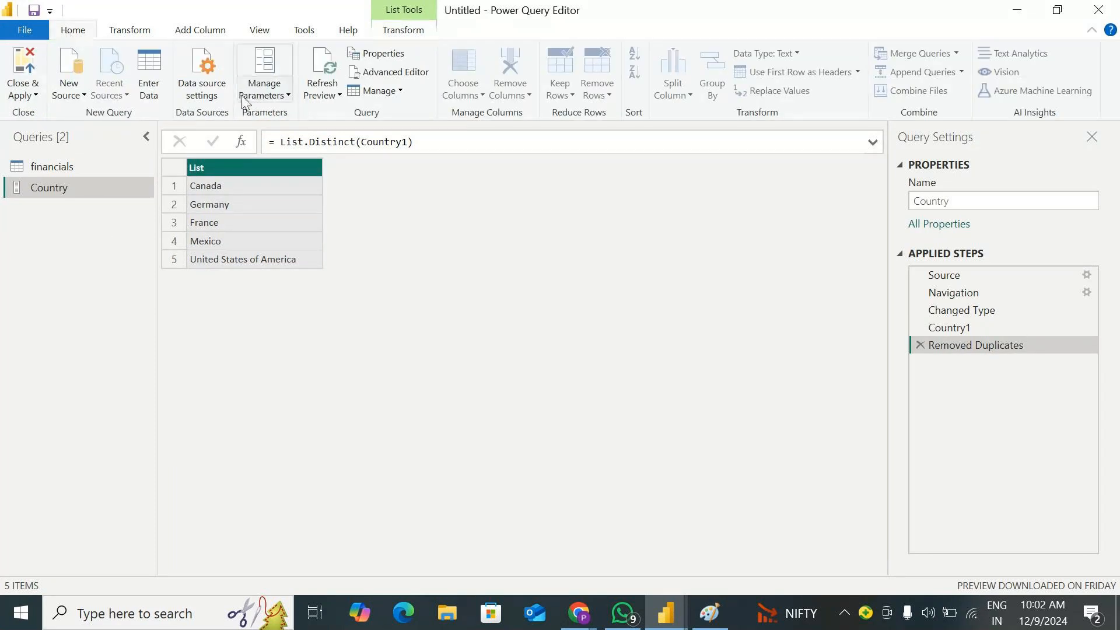
click(248, 96)
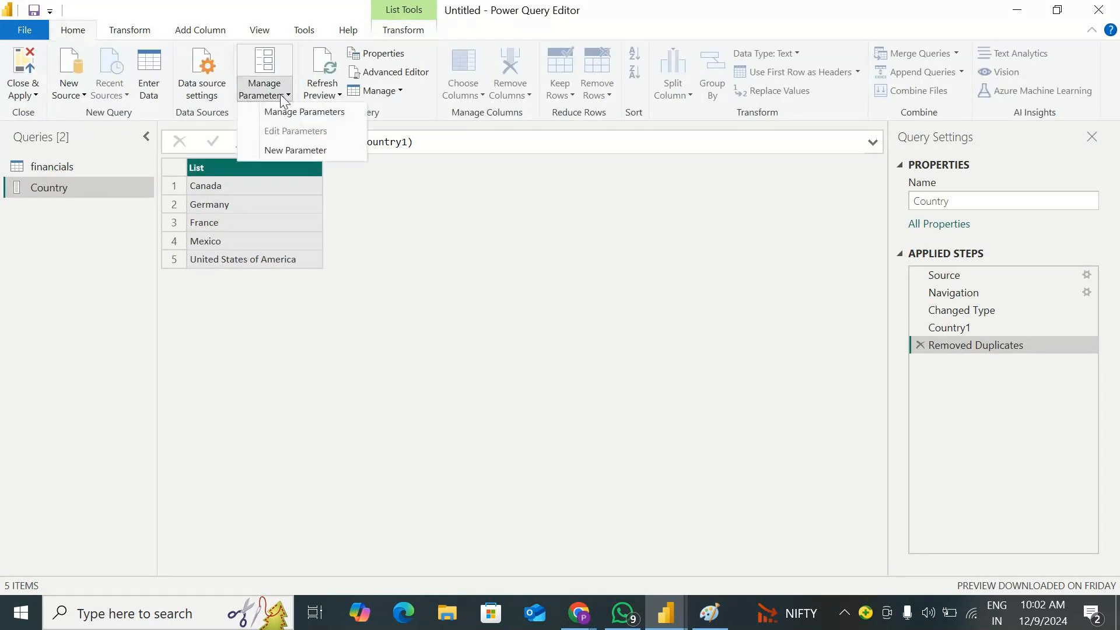
click(329, 116)
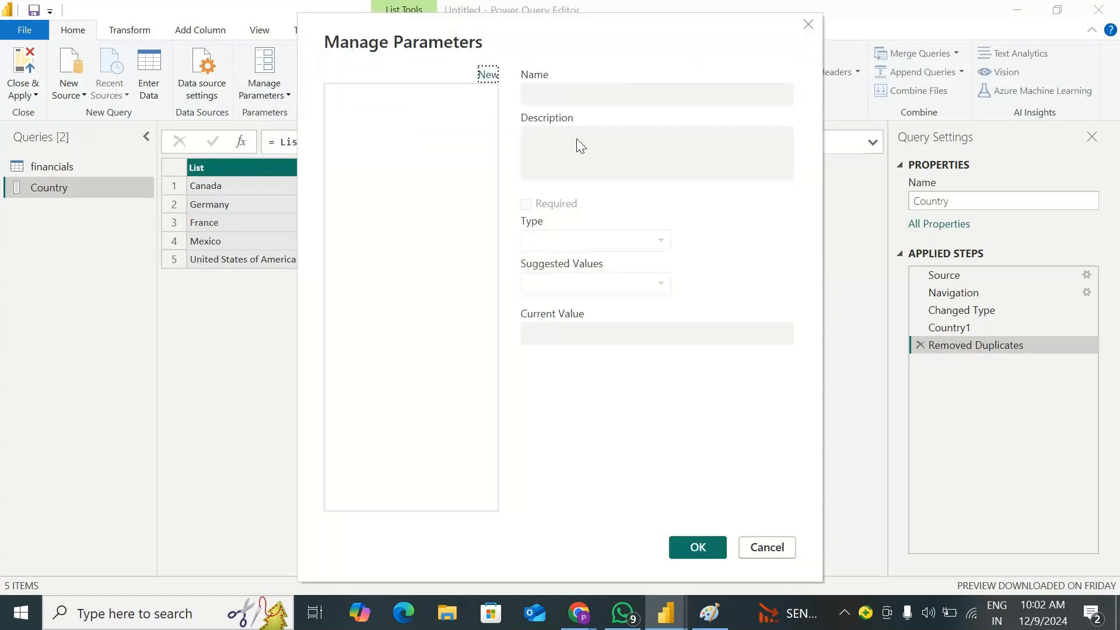
click(487, 75)
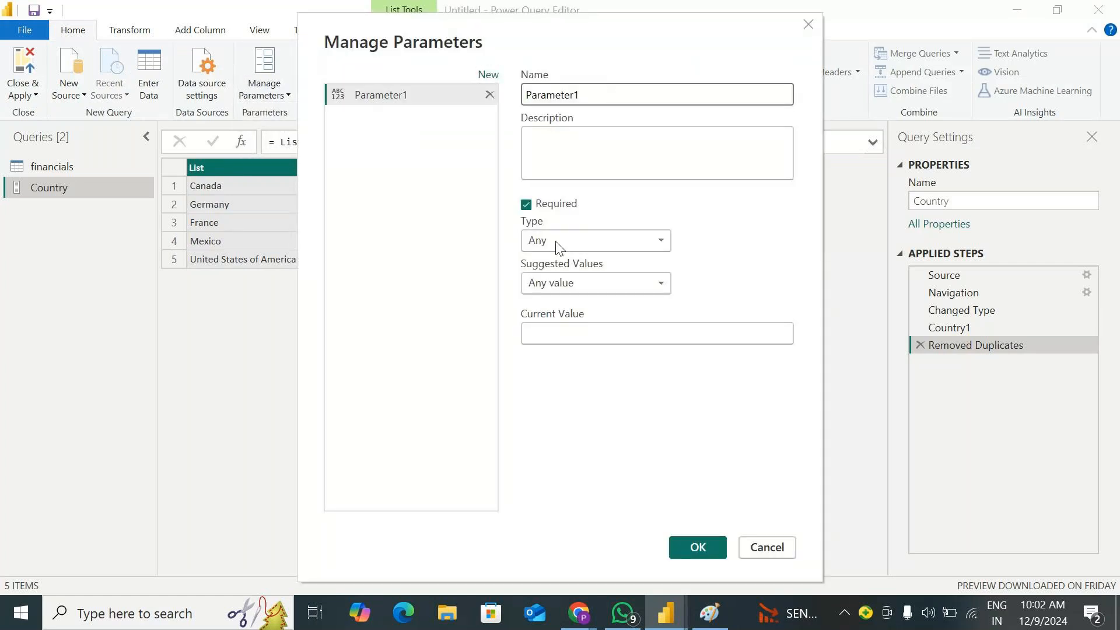
click(644, 240)
click(551, 383)
click(635, 281)
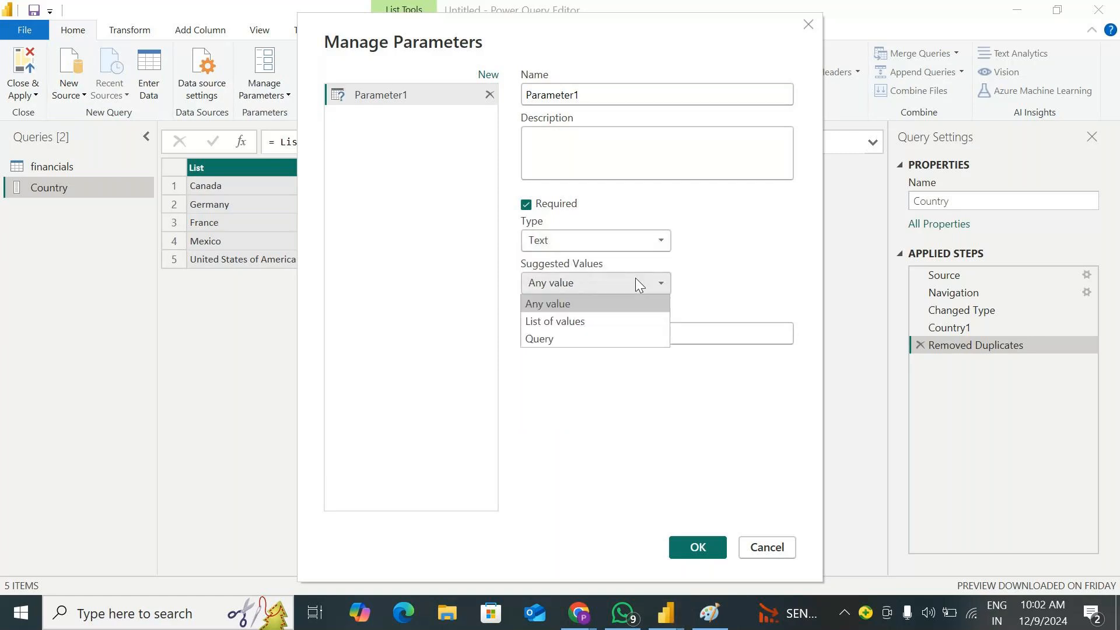
click(549, 341)
click(782, 327)
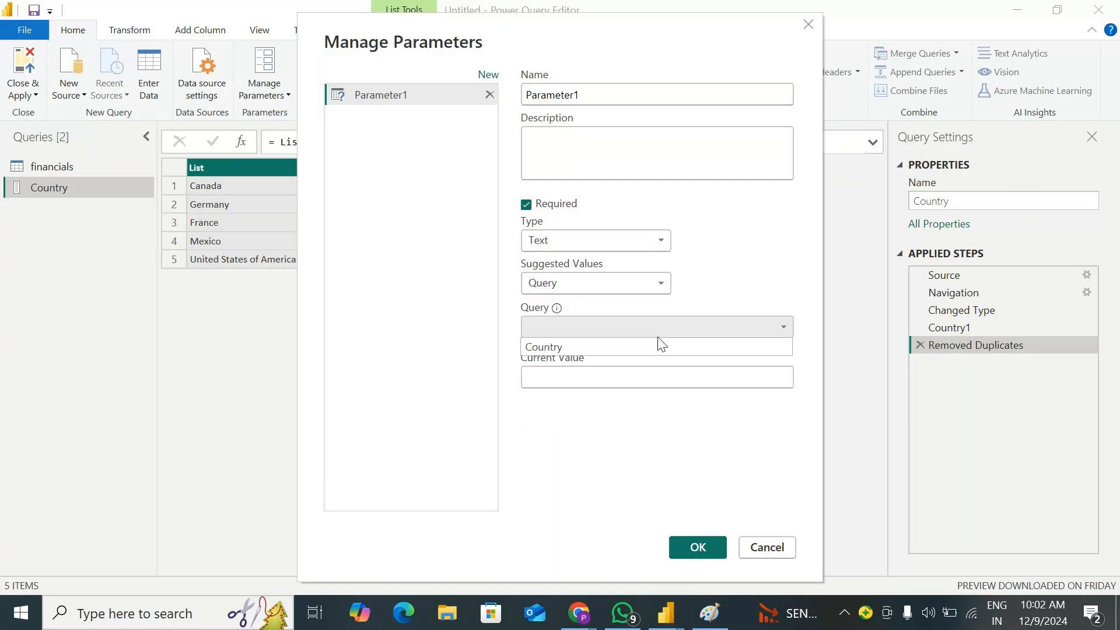
click(591, 349)
Set the new parameter's current value to Canada and save the parameter
click(529, 377)
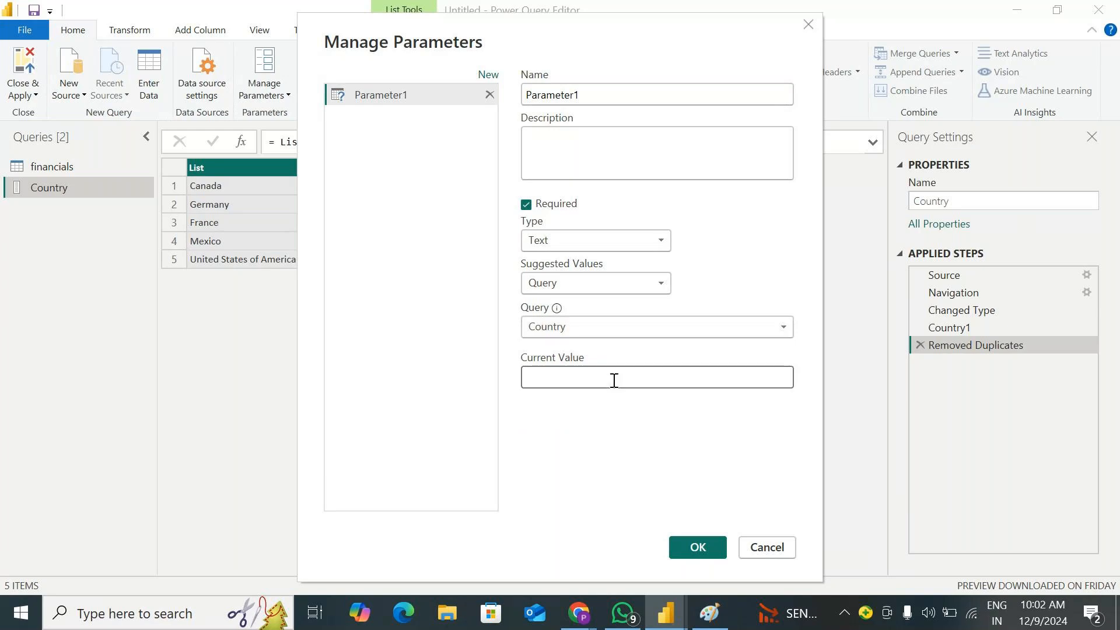
text(Canda)
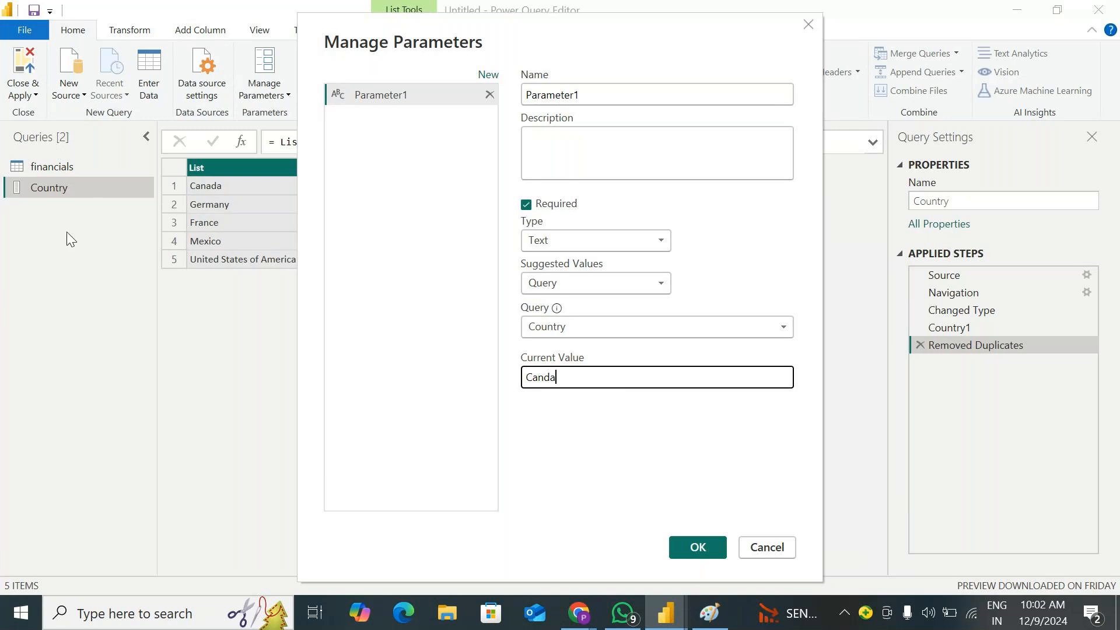
key(BackSpace)
key(BackSpace)
text(ada)
click(698, 549)
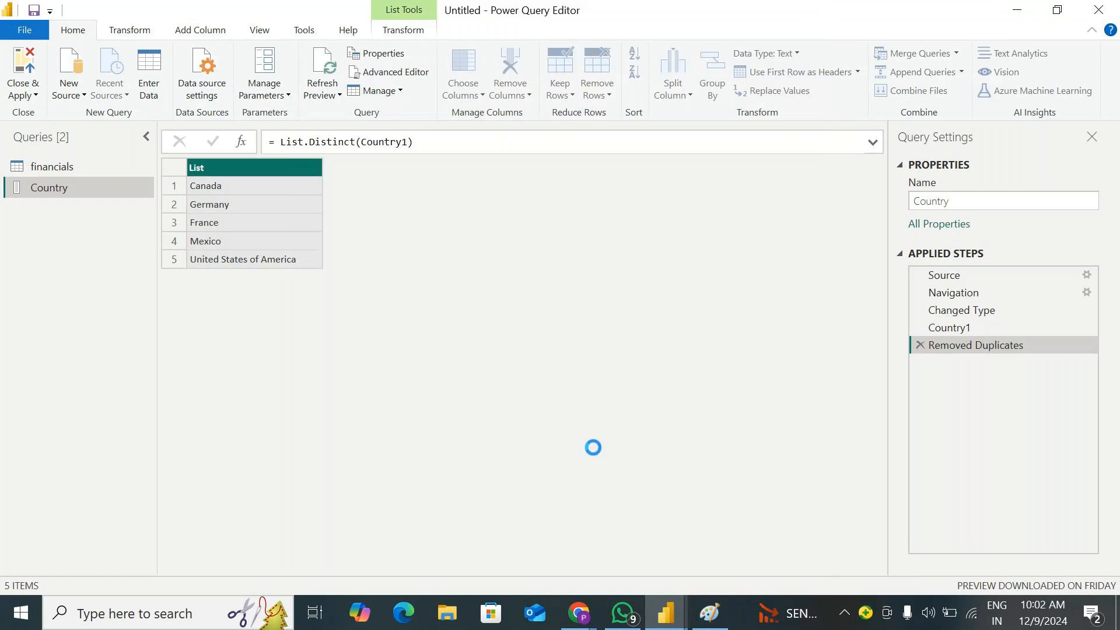
Show the financials query, apply the pending query changes and return to the report
click(56, 170)
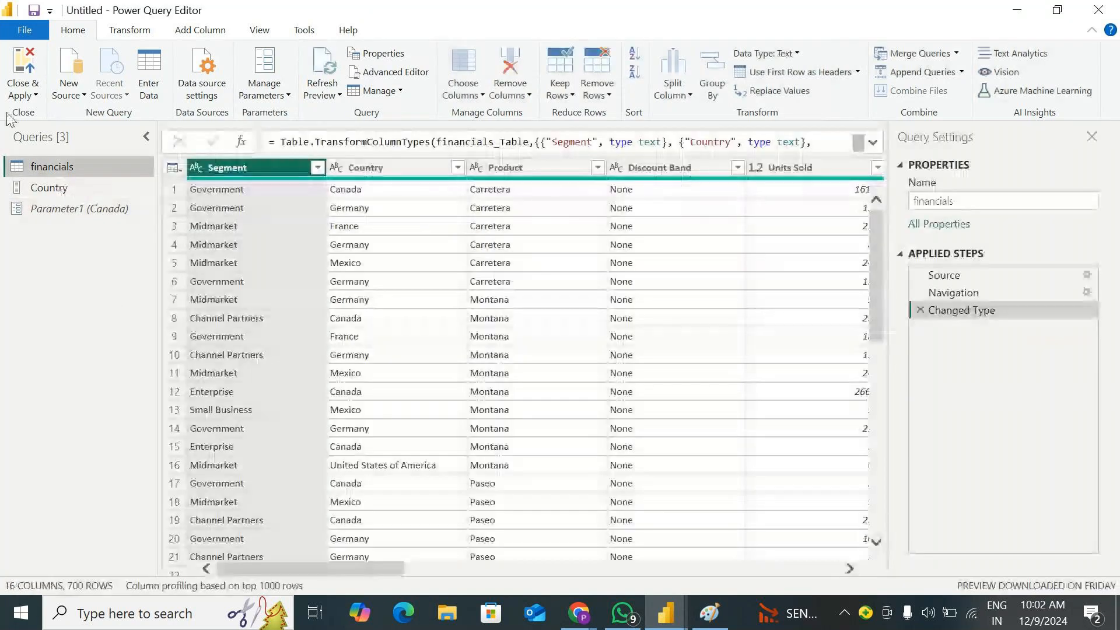
click(20, 92)
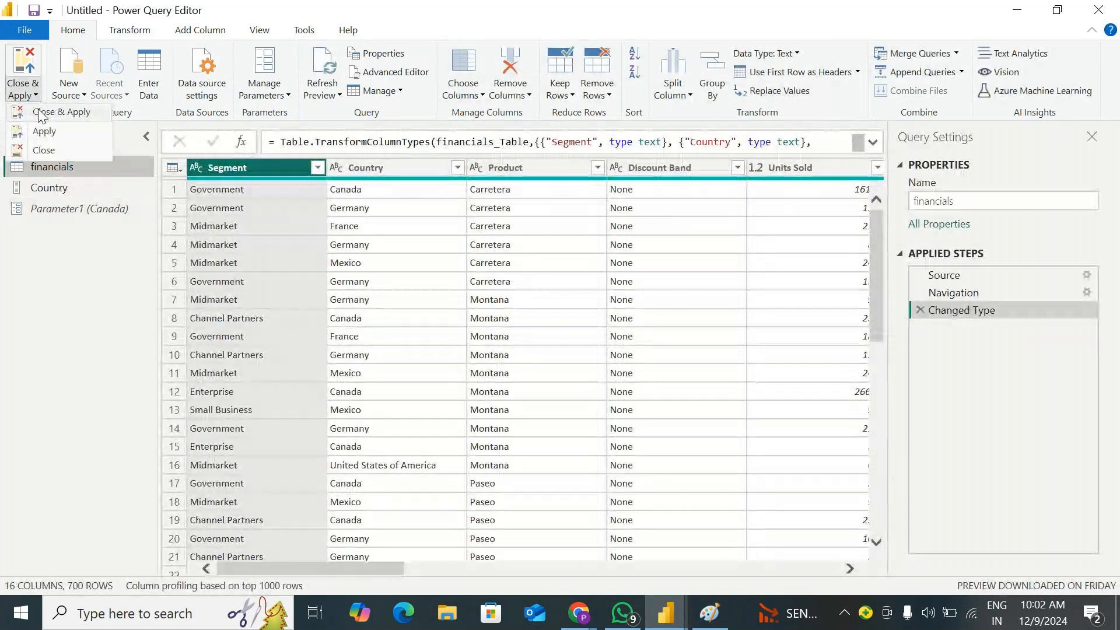
click(42, 110)
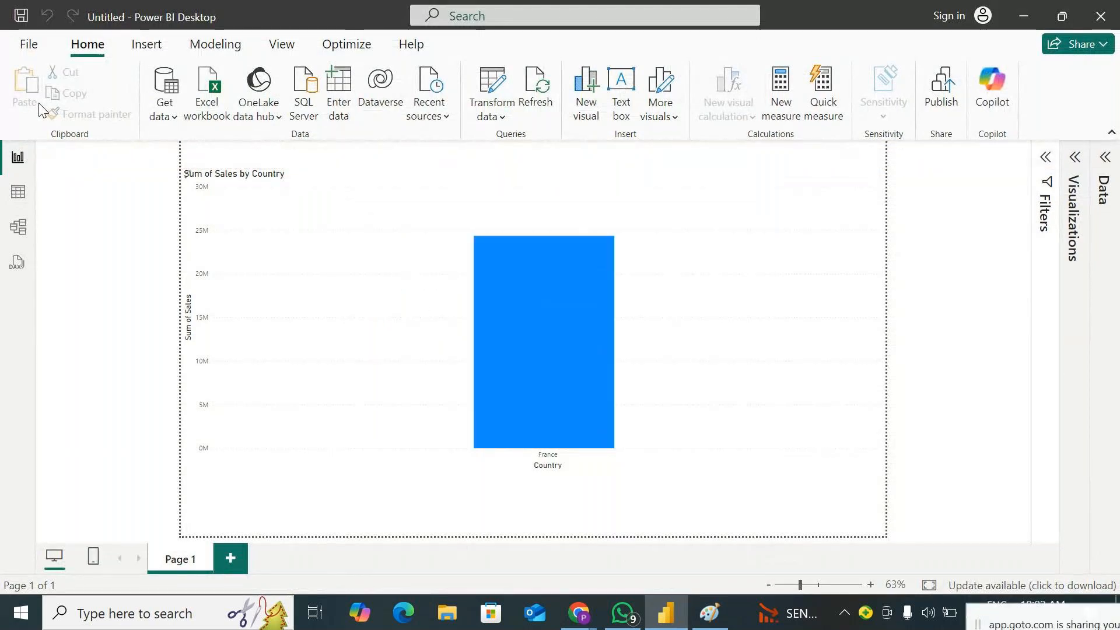
Reopen the Power Query editor and start an equals text filter on the Country column of the financials query
click(513, 112)
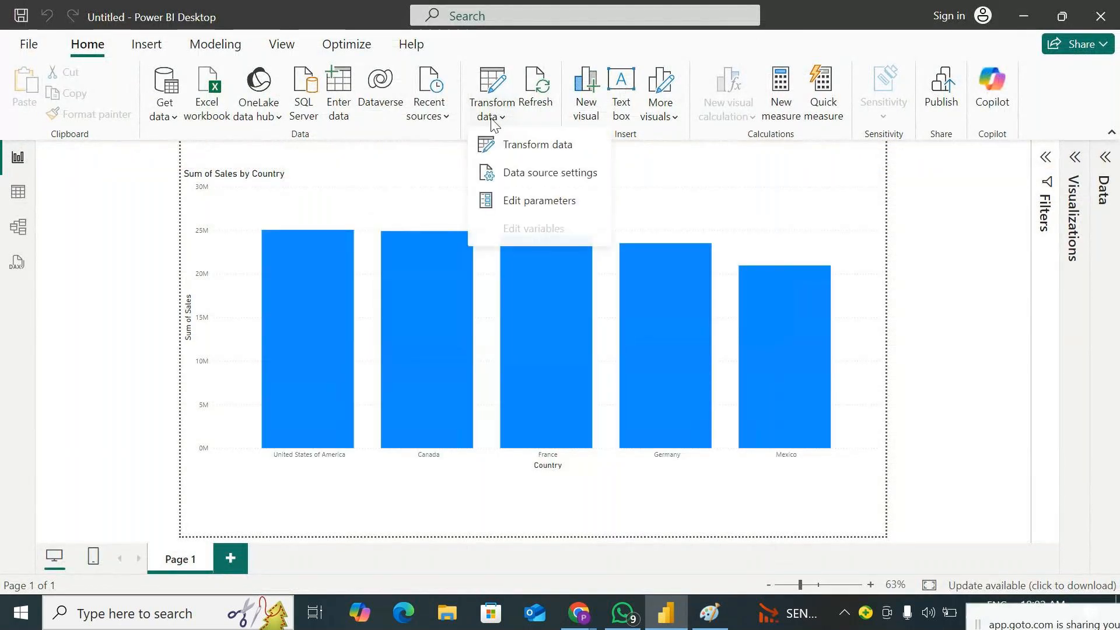
click(528, 145)
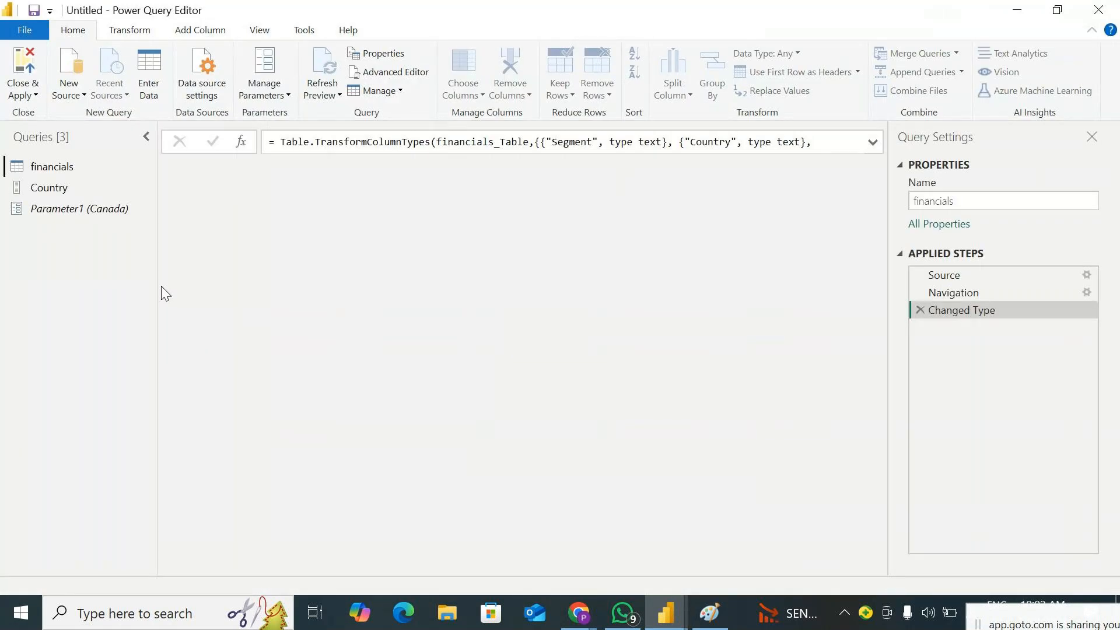
click(69, 204)
click(63, 189)
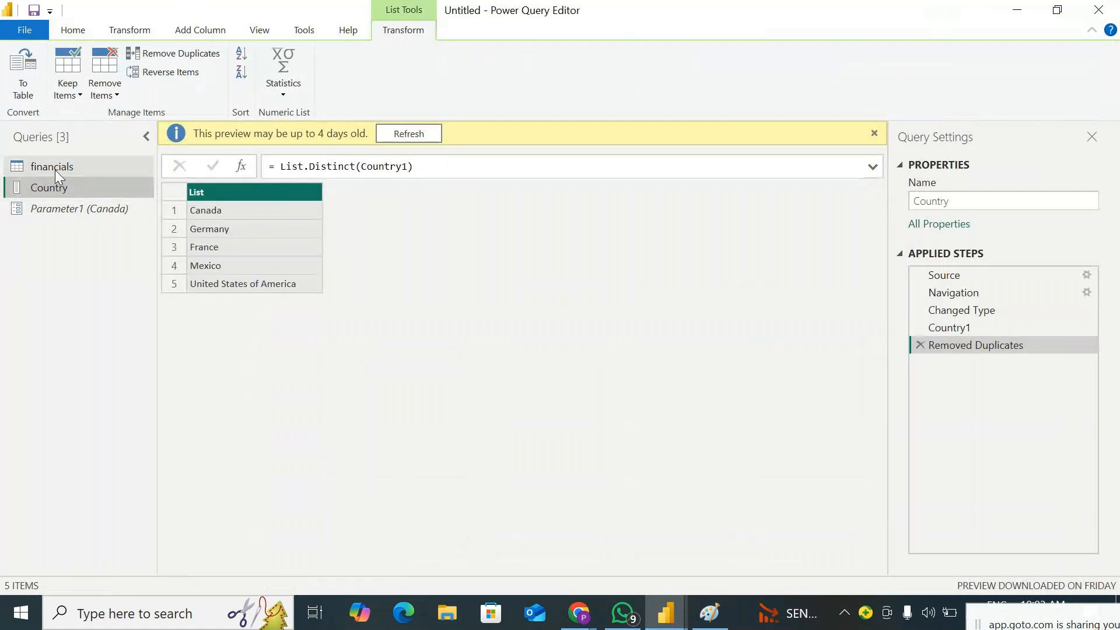
click(55, 167)
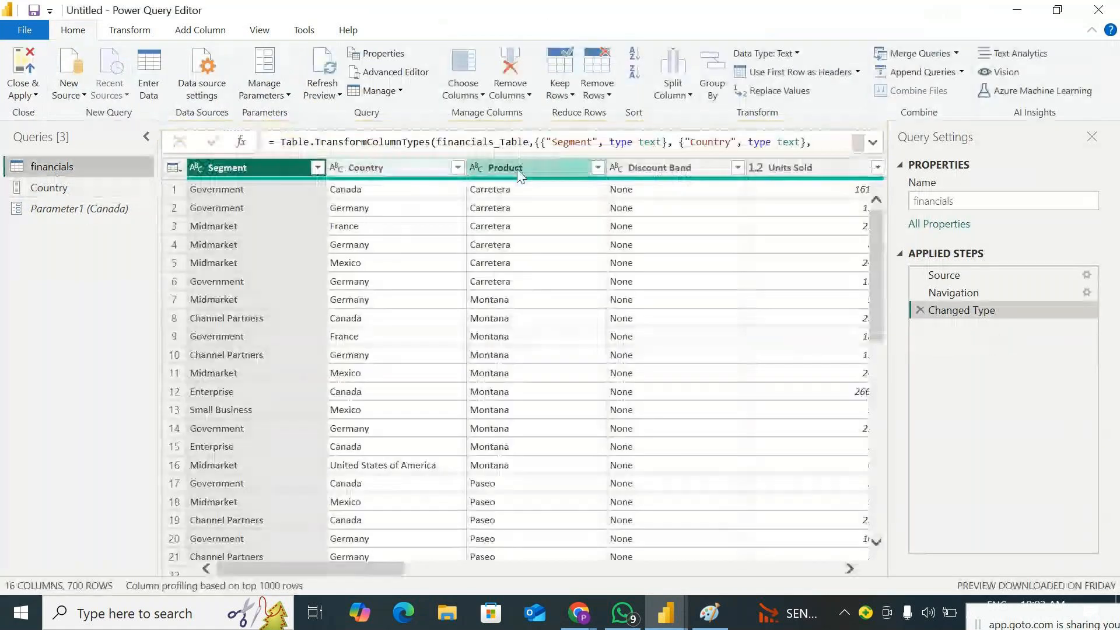
click(458, 167)
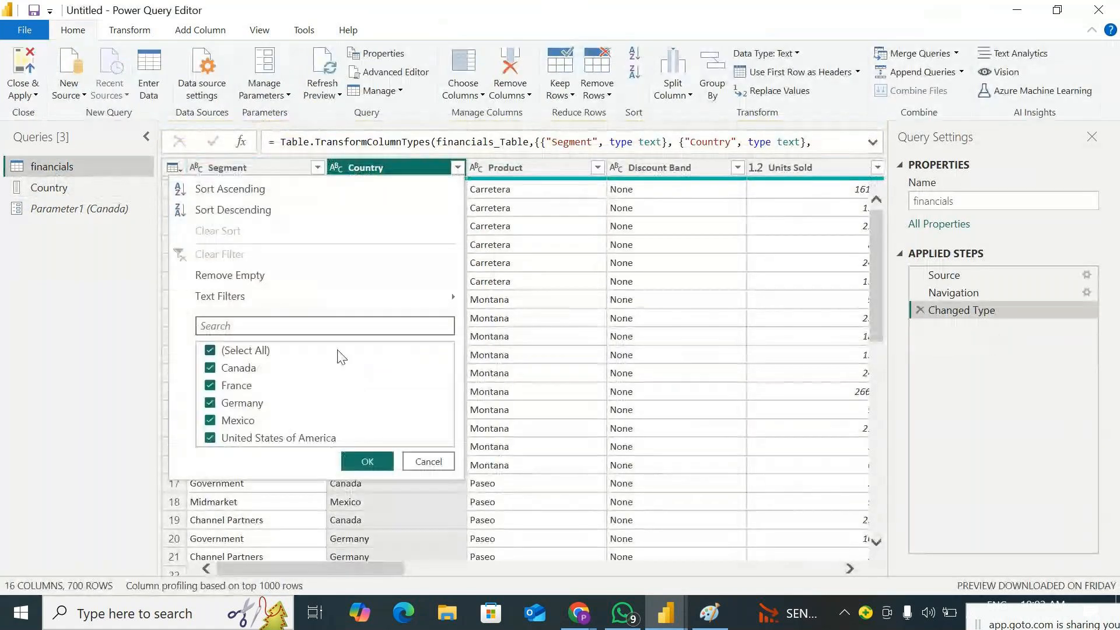
mouse_move(407, 299)
click(524, 303)
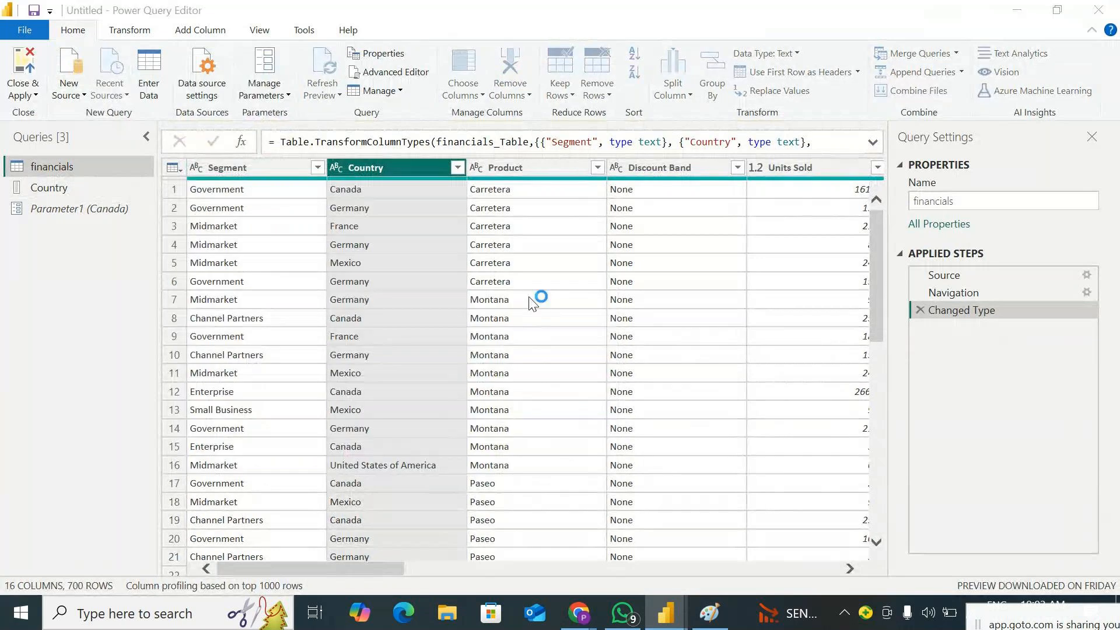
click(461, 300)
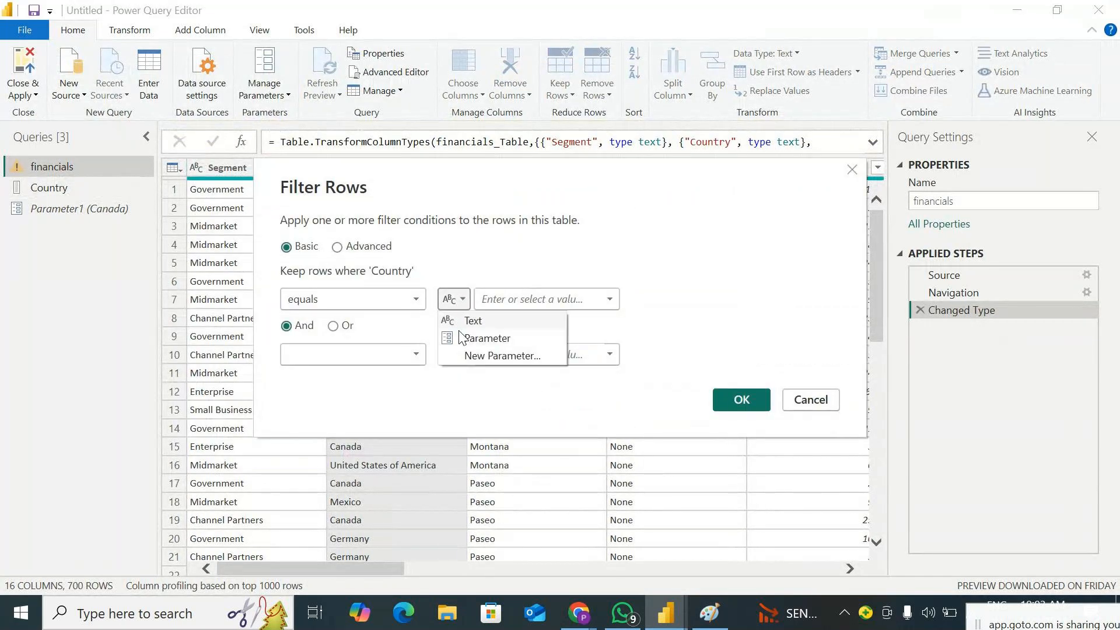
click(478, 356)
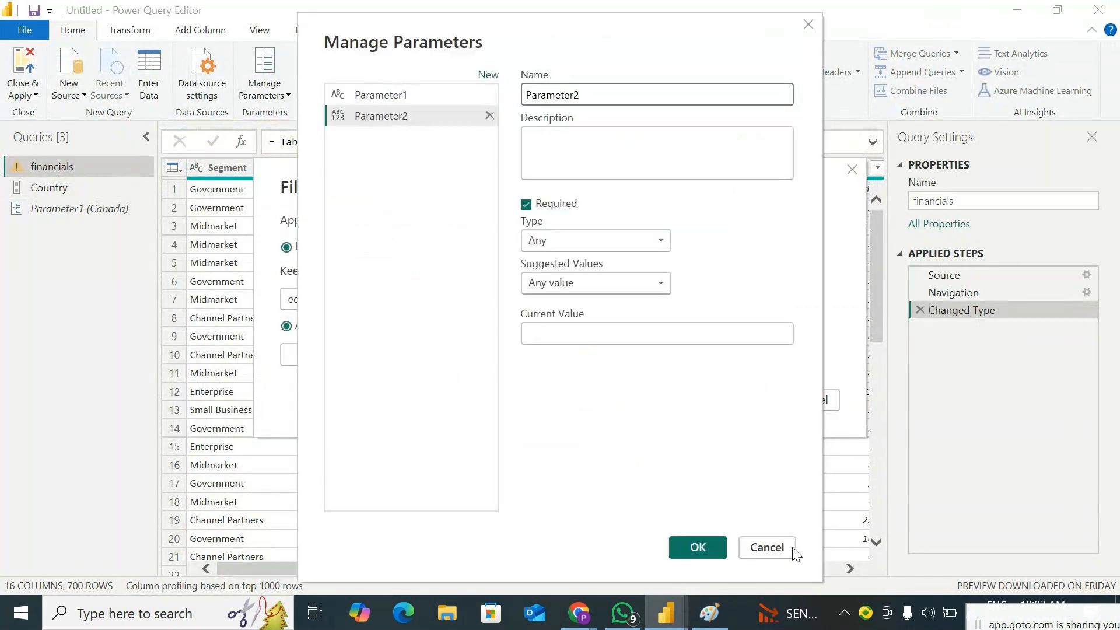
click(794, 548)
Keep only the financials rows where Country equals Parameter1, and apply the changes to the report
click(464, 305)
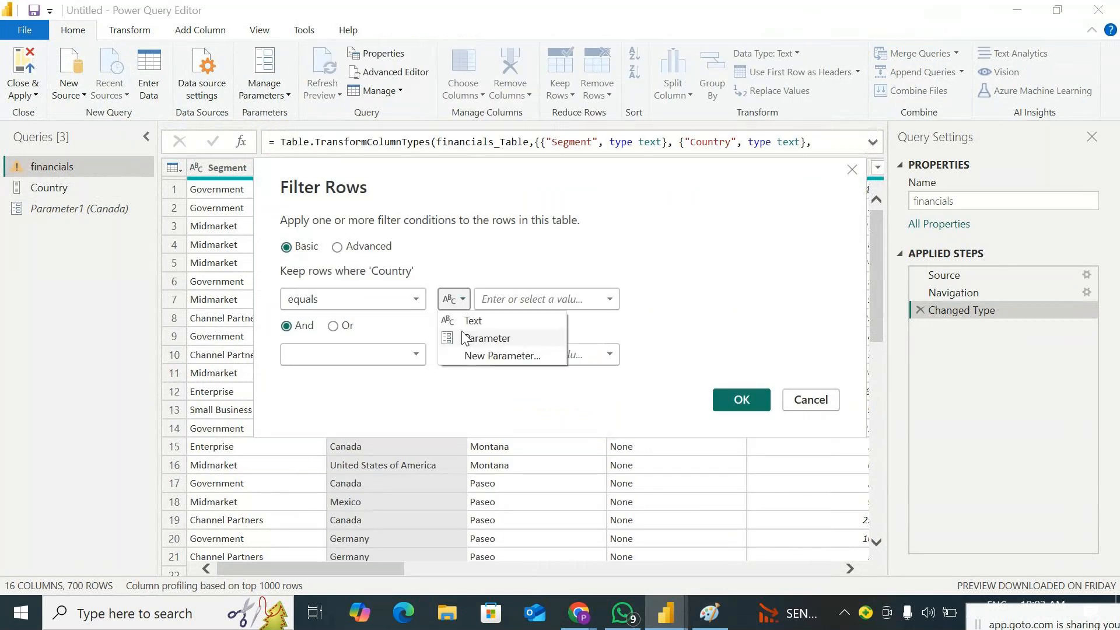
click(465, 337)
click(566, 303)
click(577, 319)
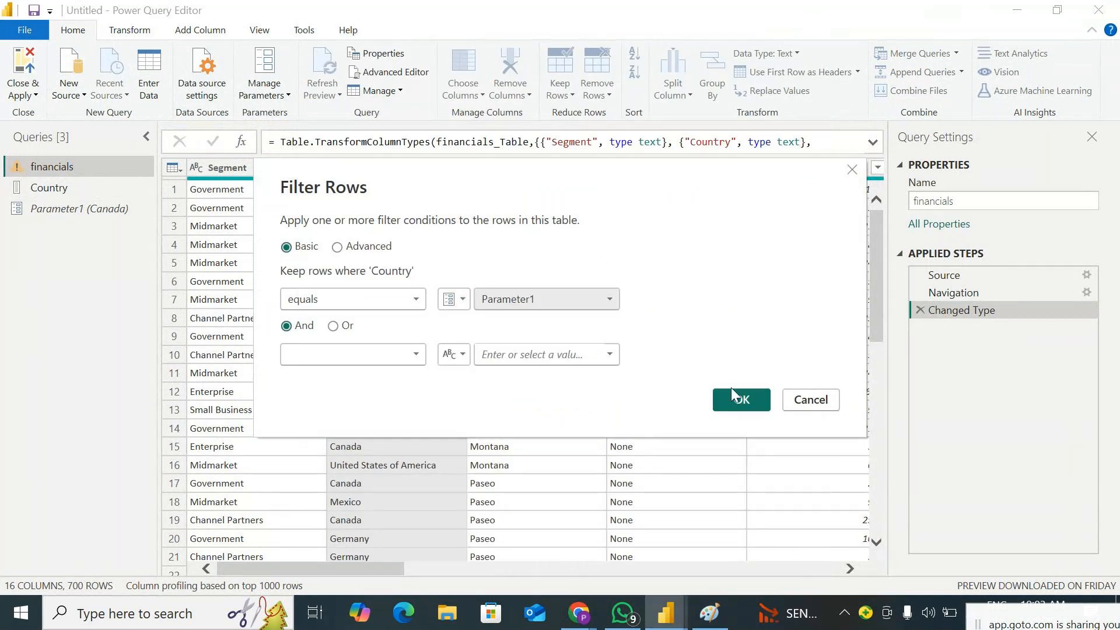
click(741, 400)
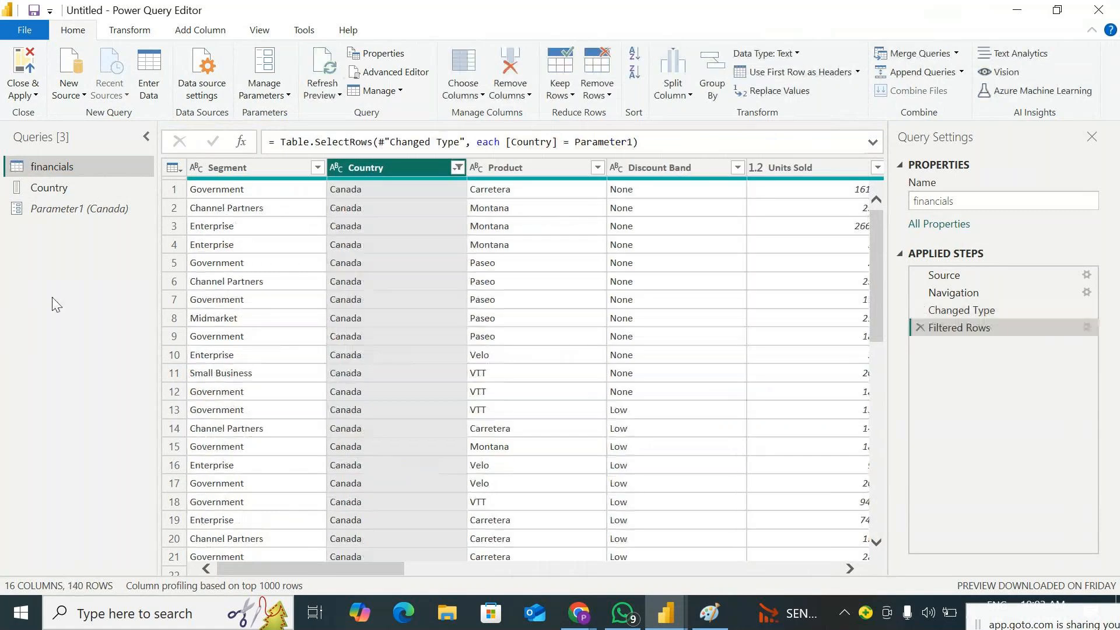
click(24, 91)
click(45, 112)
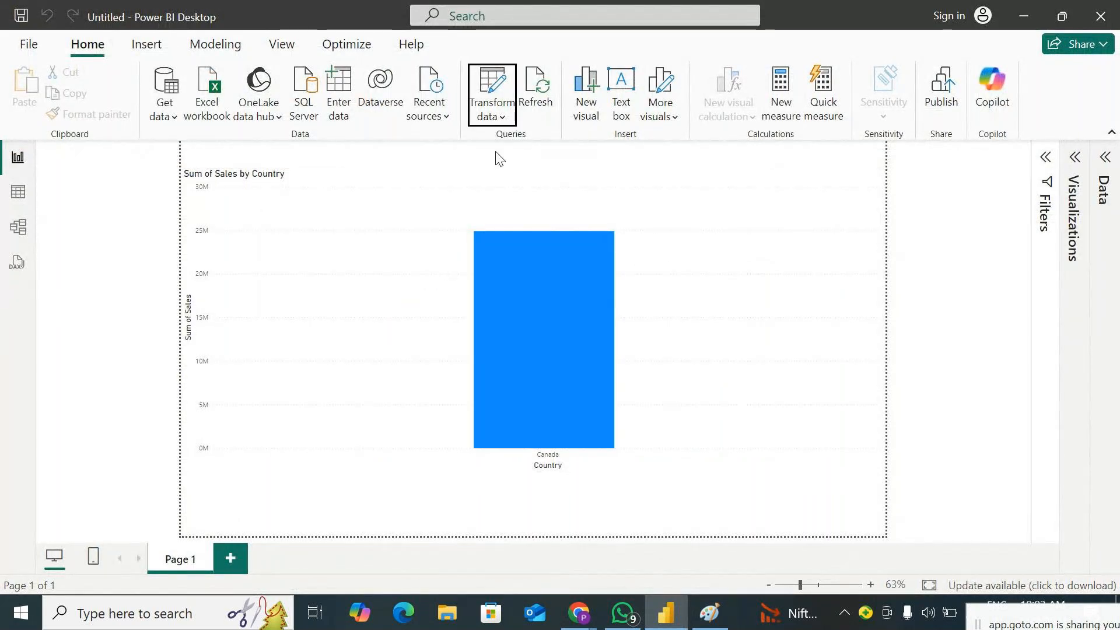
Set Parameter1 to United States of America from the report and apply the change to the chart
click(492, 110)
click(537, 204)
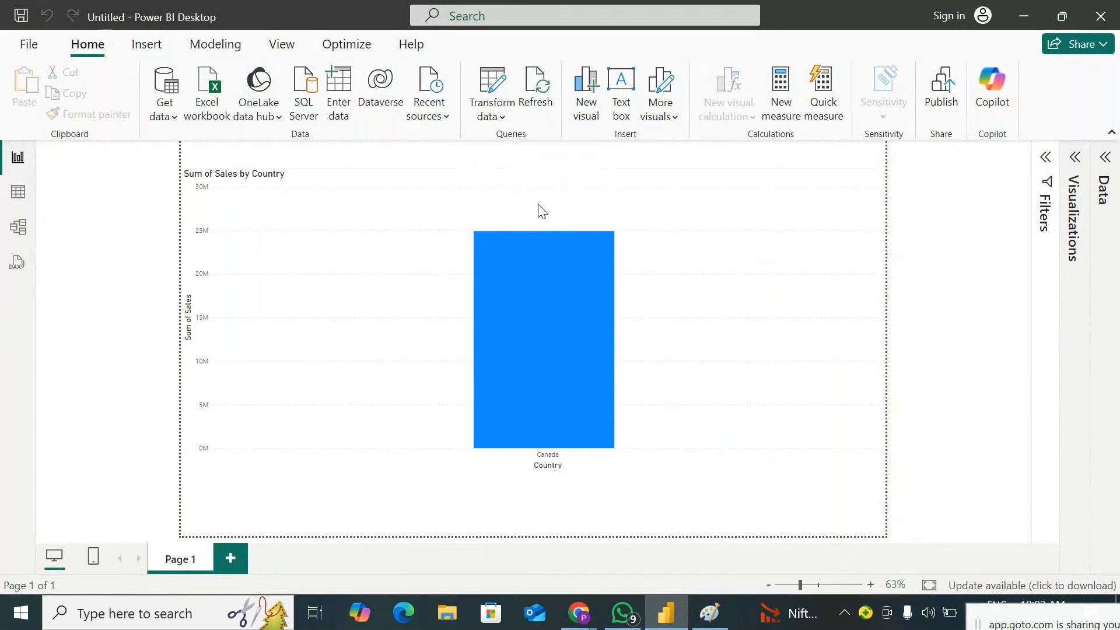
click(551, 299)
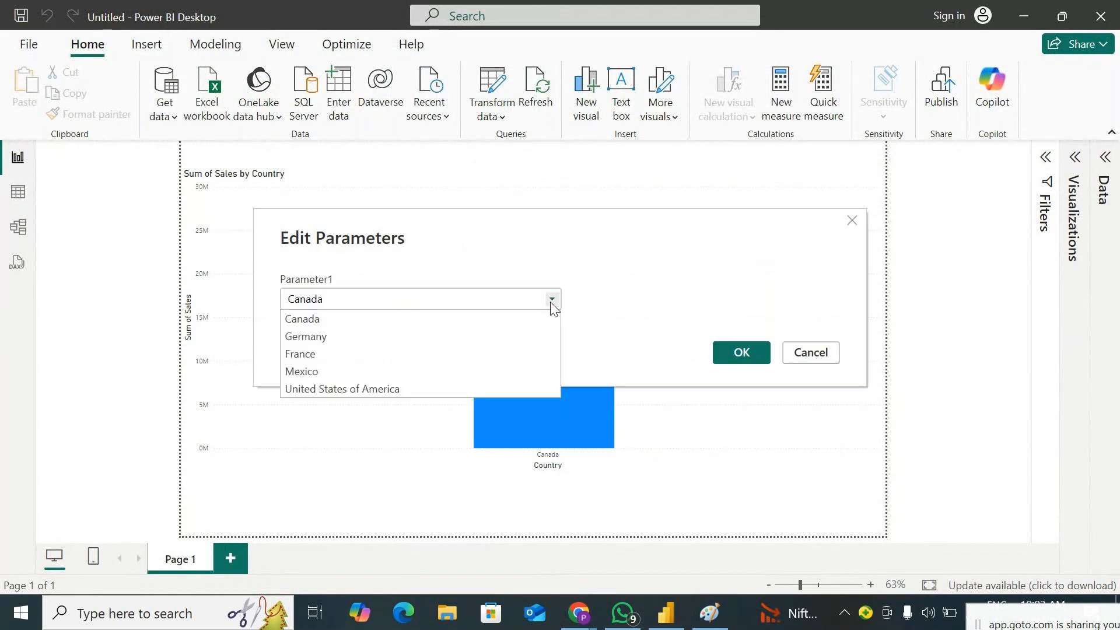
click(375, 389)
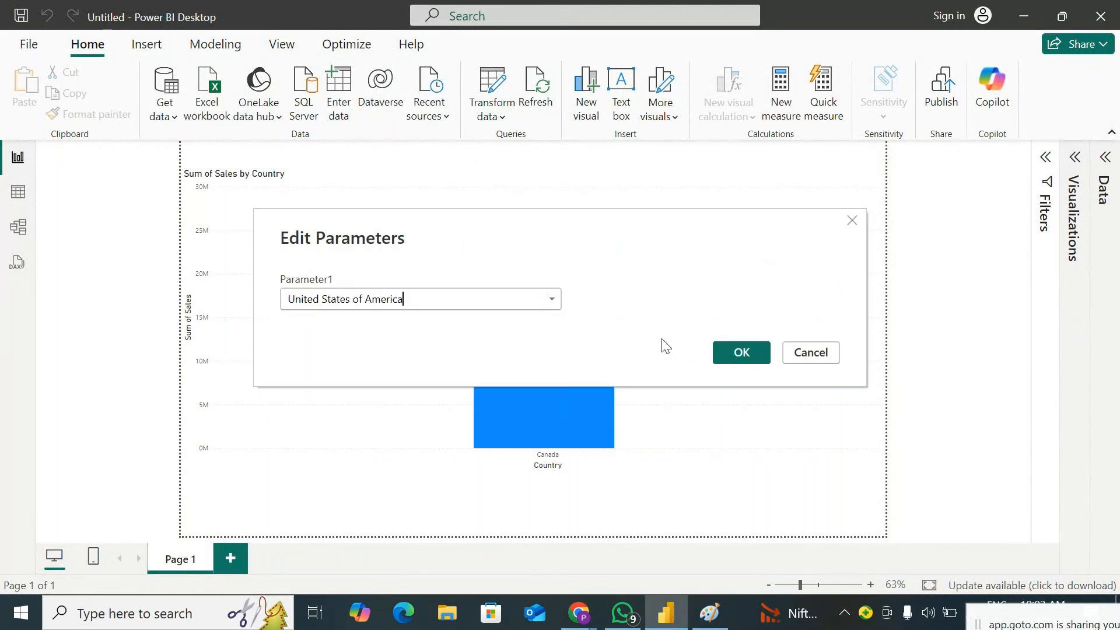
click(741, 352)
click(884, 156)
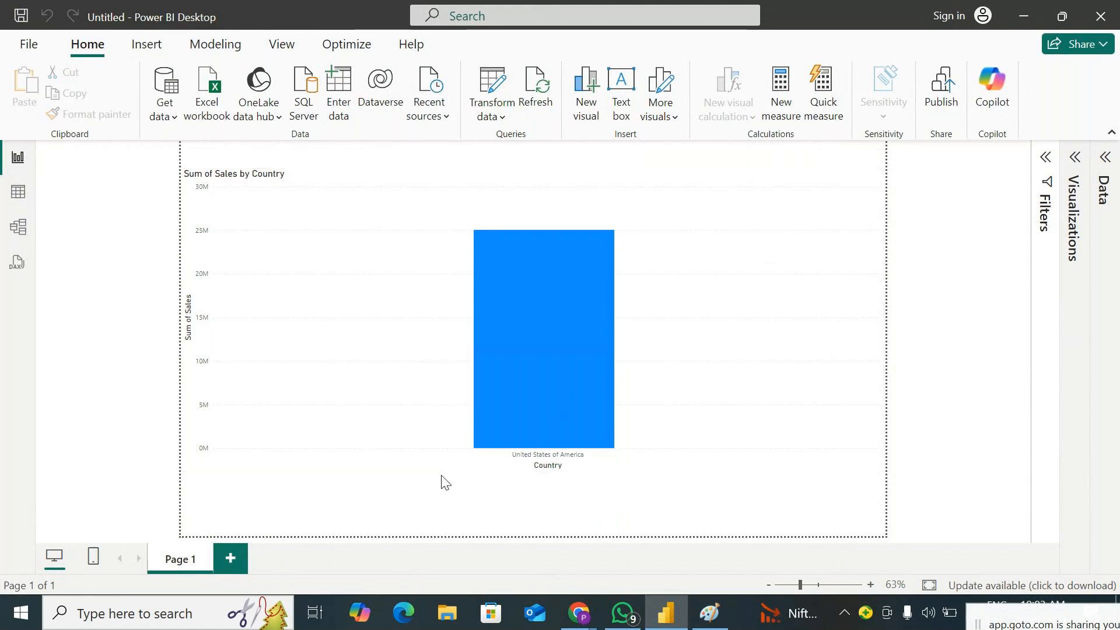
Open the Power Query editor and display Parameter1
click(496, 117)
click(528, 145)
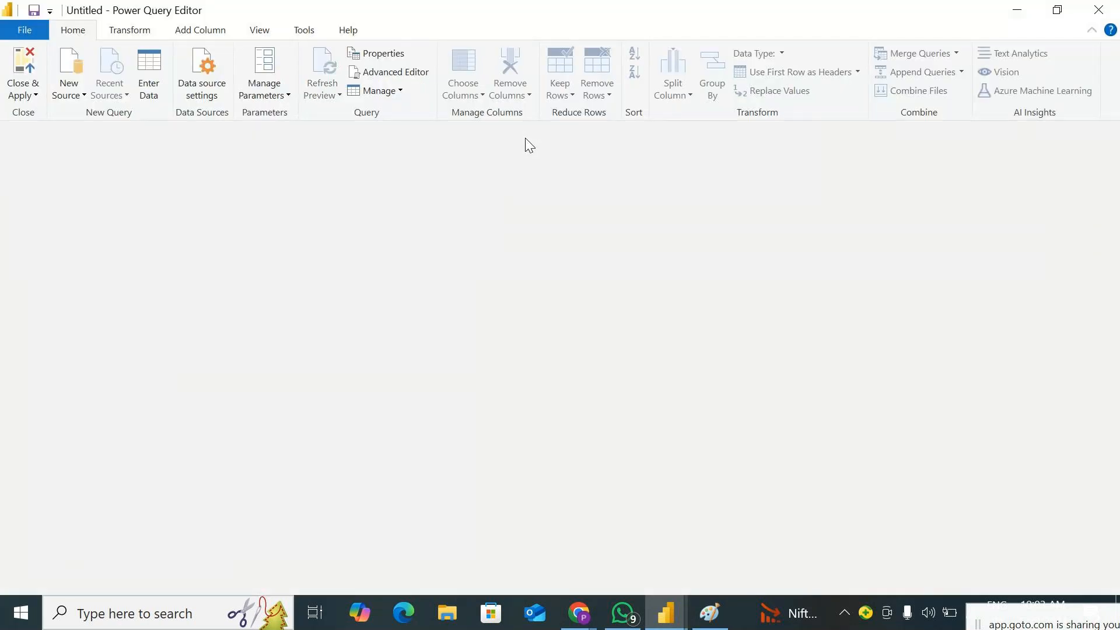
click(101, 211)
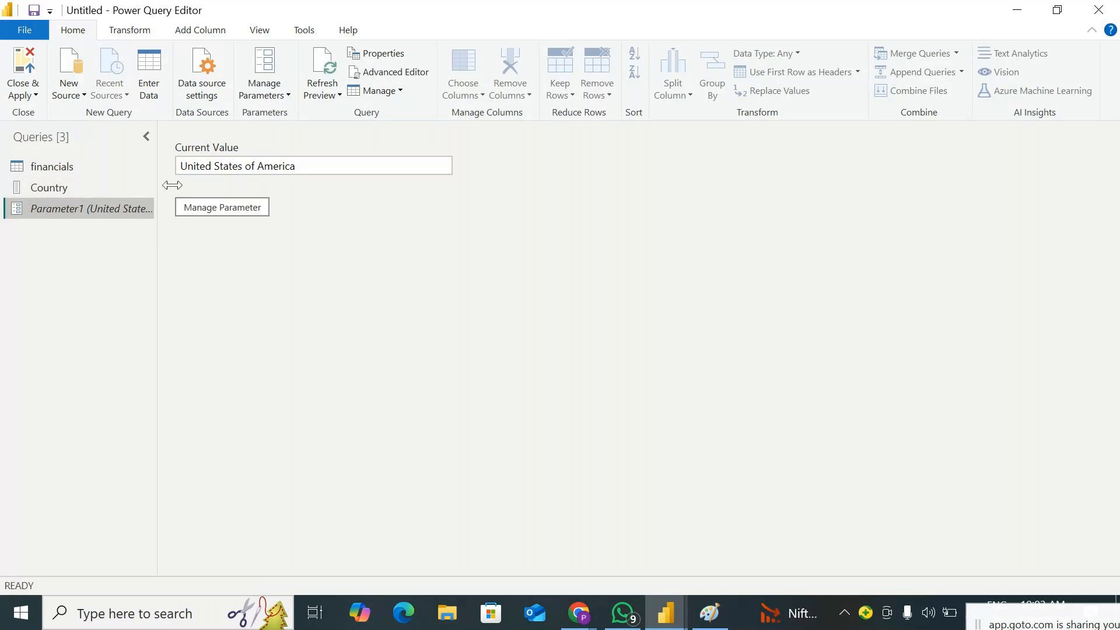
click(278, 97)
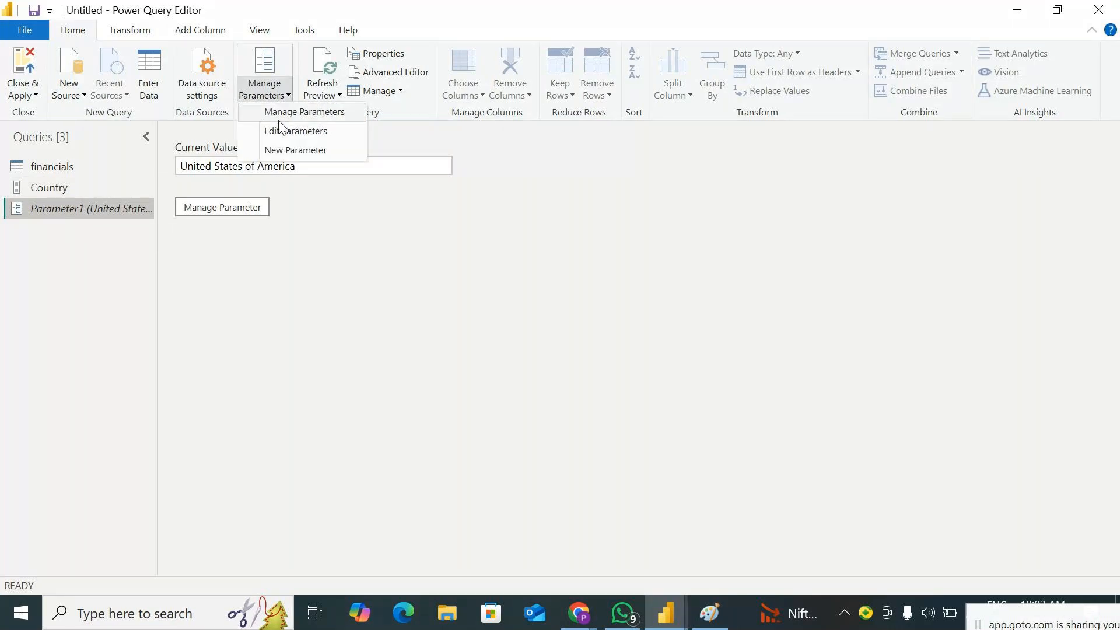
click(288, 155)
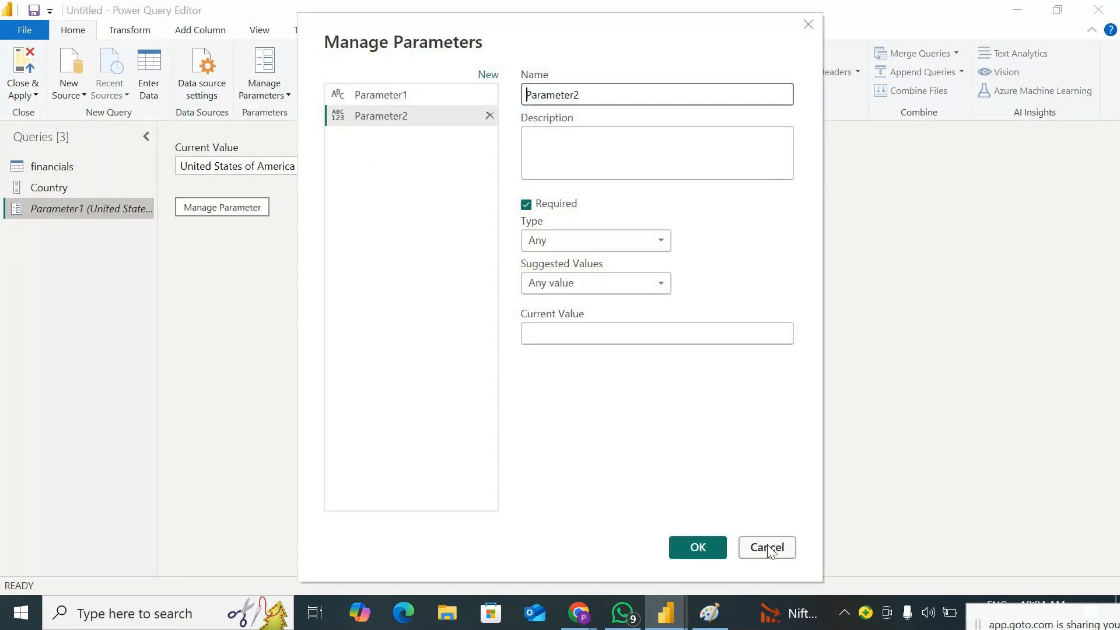
click(762, 547)
Set Parameter1 to Mexico by editing the parameters within the Power Query editor
click(282, 96)
click(283, 126)
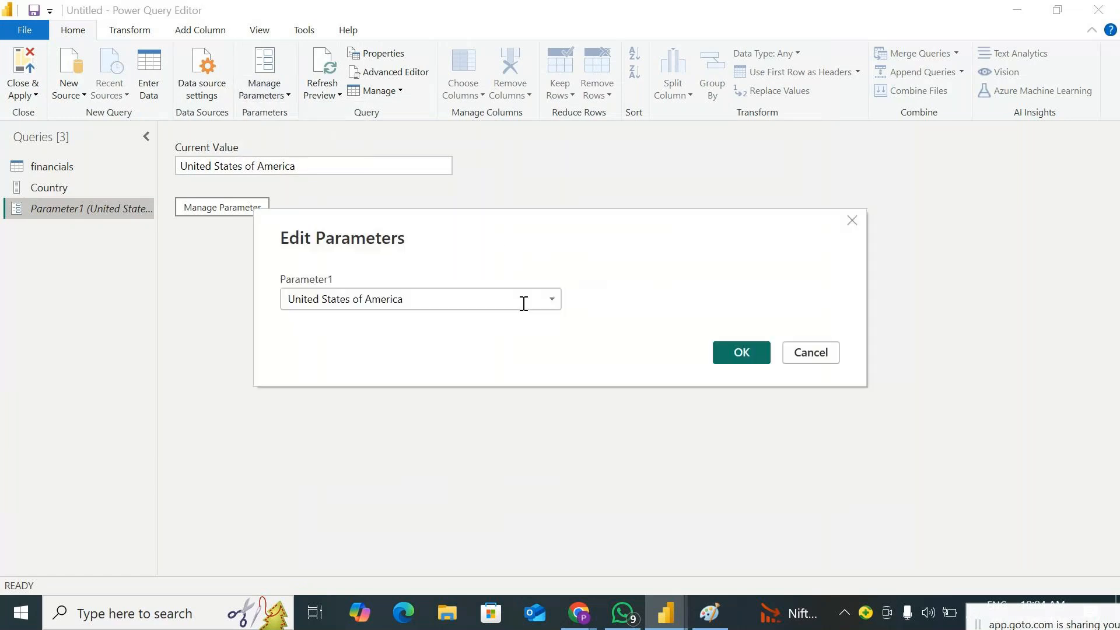
click(551, 301)
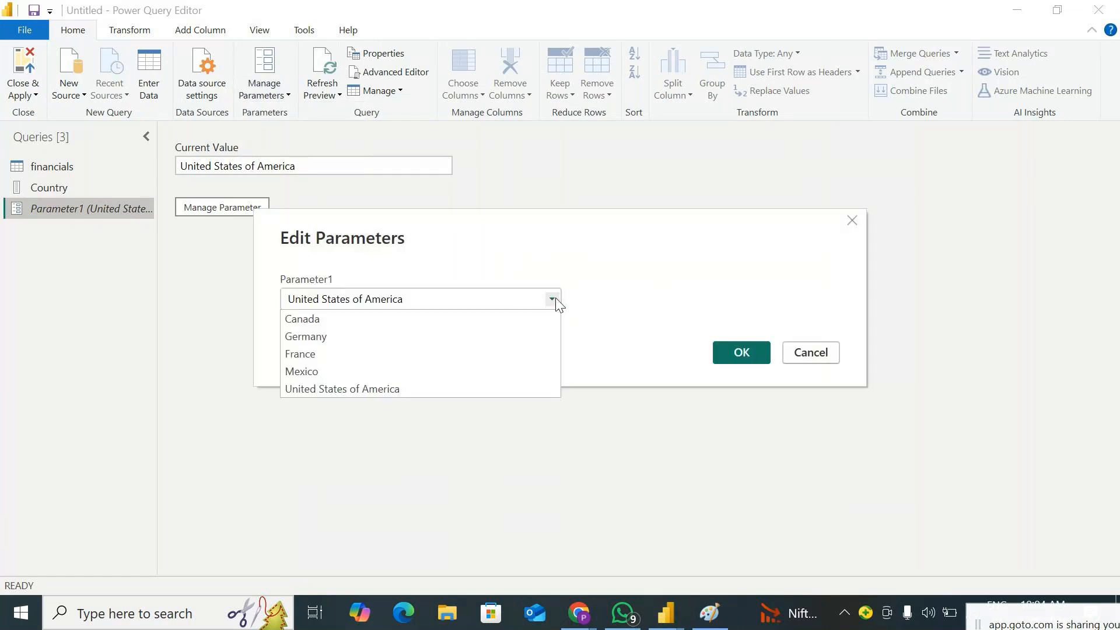
click(348, 371)
click(740, 352)
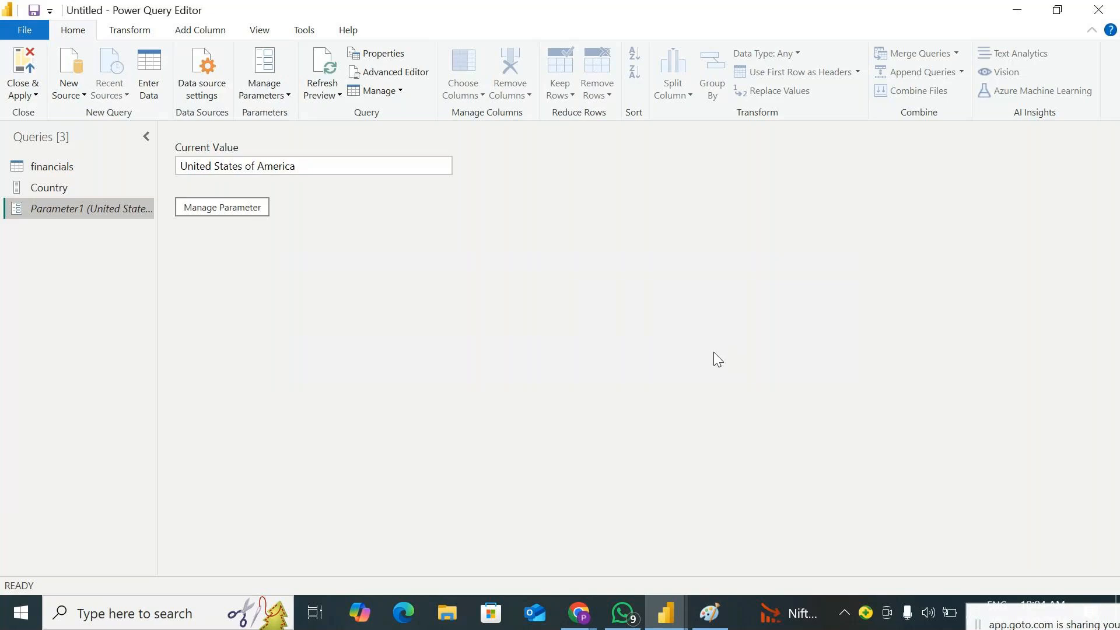
Review the filtered financials rows and the Parameter1 settings, leaving the parameter as it is
click(51, 171)
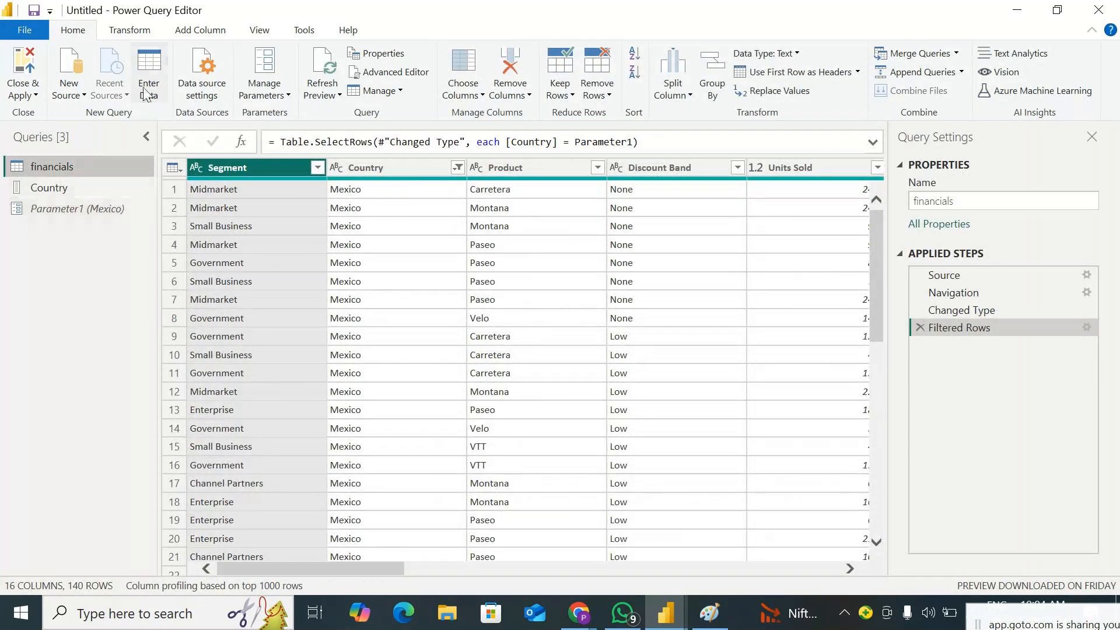
click(267, 95)
click(285, 110)
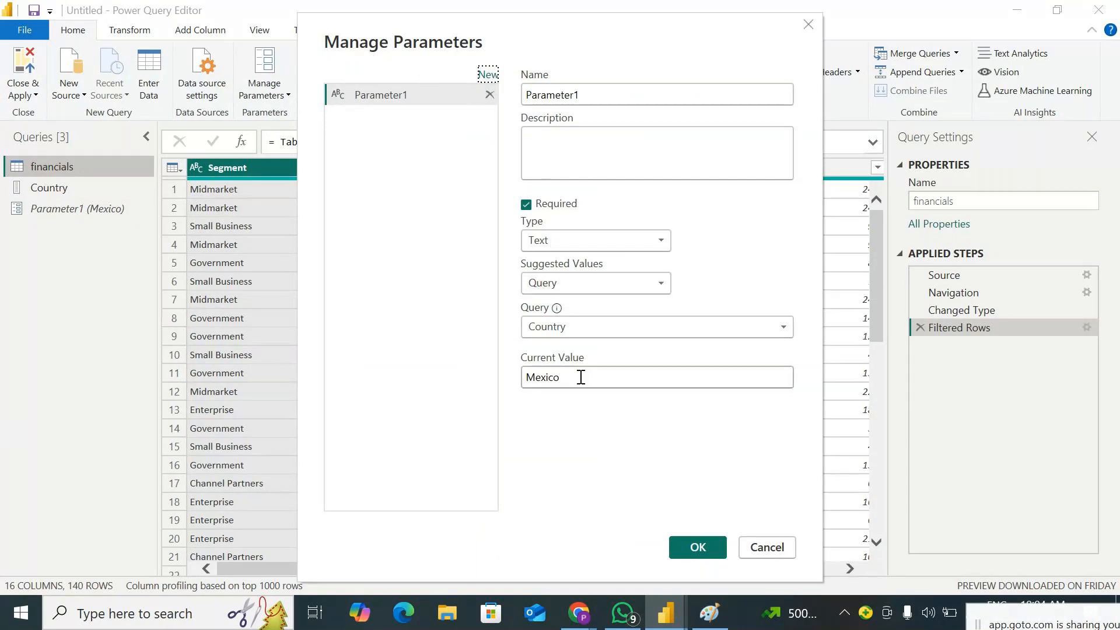
click(773, 549)
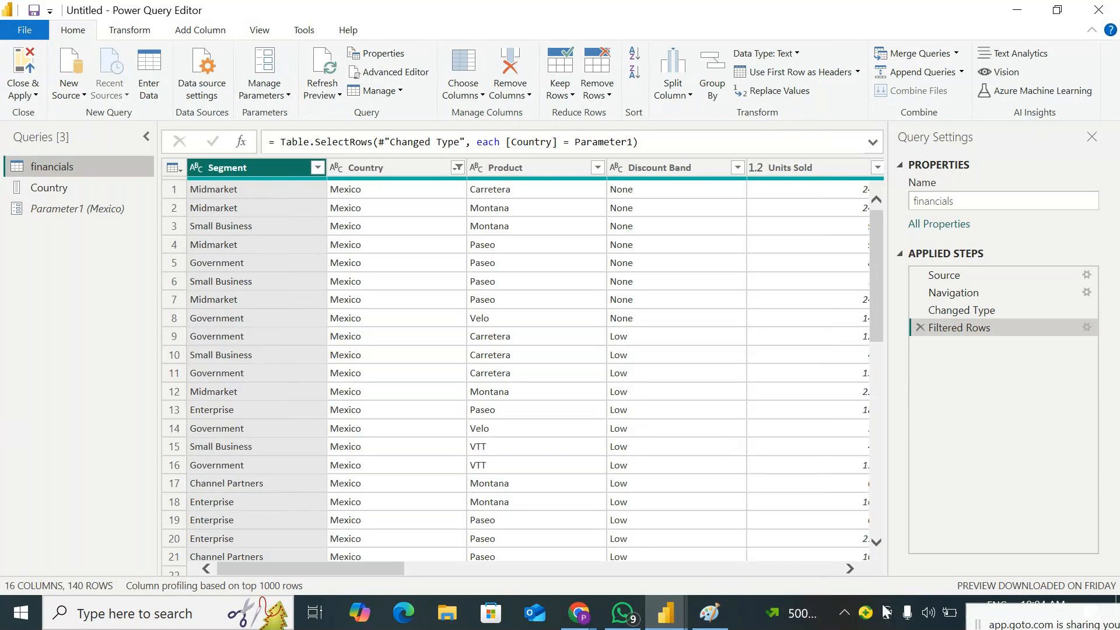
Switch to Paint and start a blank drawing, discarding the existing sketch
click(708, 619)
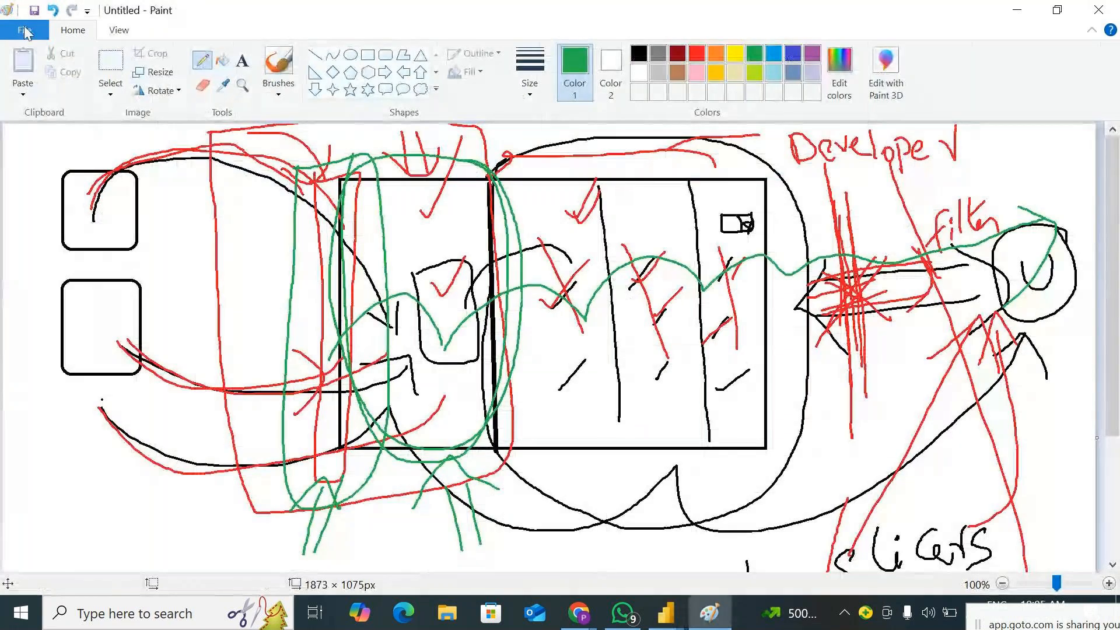
click(25, 31)
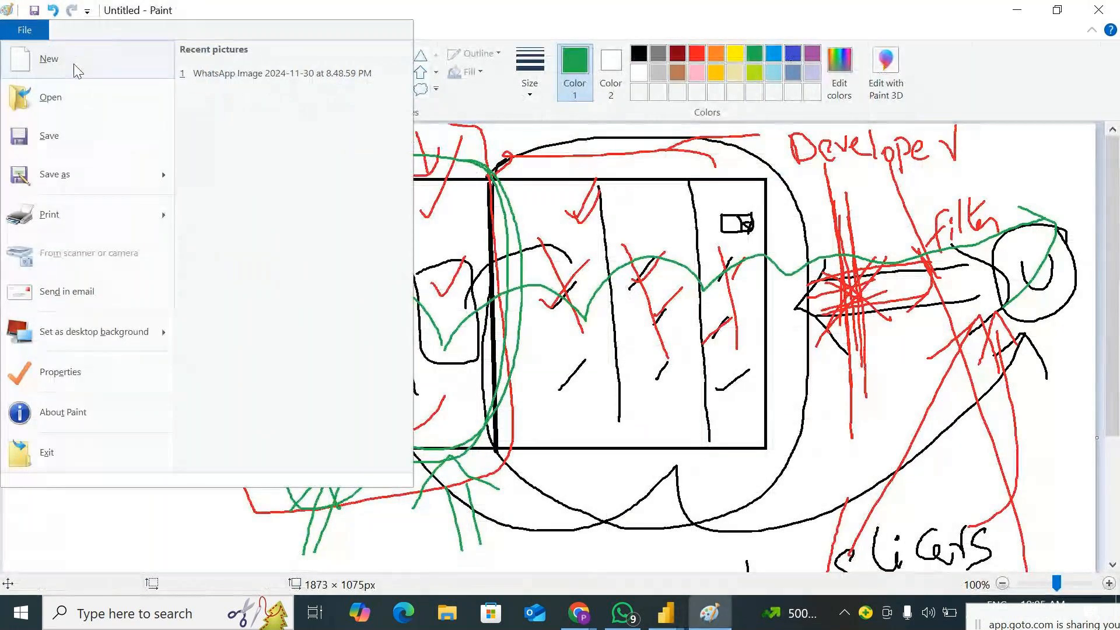
click(76, 67)
click(590, 307)
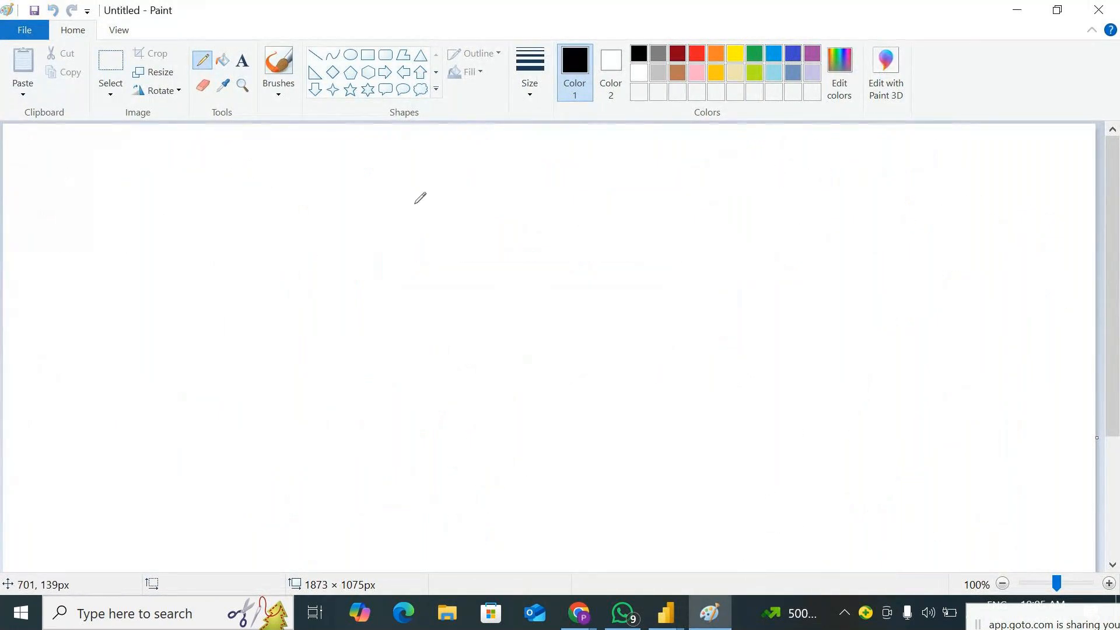
Sketch a large black box with three smaller data source shapes stacked beside it
mouse_move(405, 176)
mouse_down()
mouse_move(839, 232)
mouse_move(841, 358)
mouse_move(654, 502)
mouse_move(469, 504)
mouse_move(406, 269)
mouse_move(400, 174)
mouse_up()
mouse_move(142, 200)
mouse_down()
mouse_move(147, 271)
mouse_move(210, 266)
mouse_move(214, 192)
mouse_move(133, 187)
mouse_up()
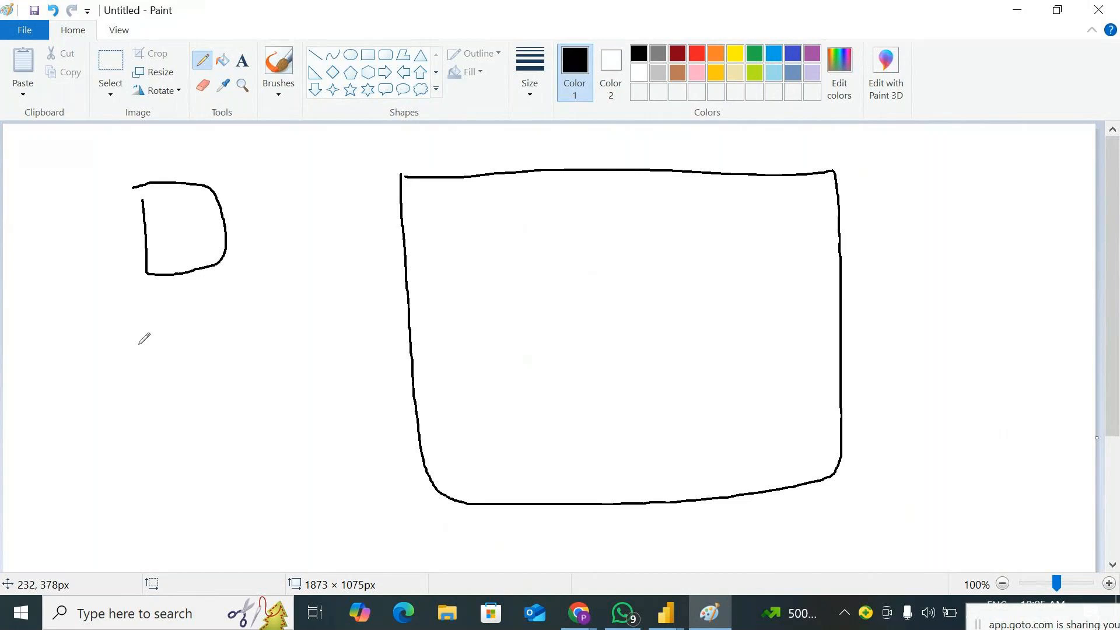
mouse_move(153, 314)
mouse_down()
mouse_move(242, 372)
mouse_move(163, 302)
mouse_move(148, 307)
mouse_up()
mouse_move(173, 457)
mouse_down()
mouse_move(218, 432)
mouse_move(251, 510)
mouse_move(182, 493)
mouse_up()
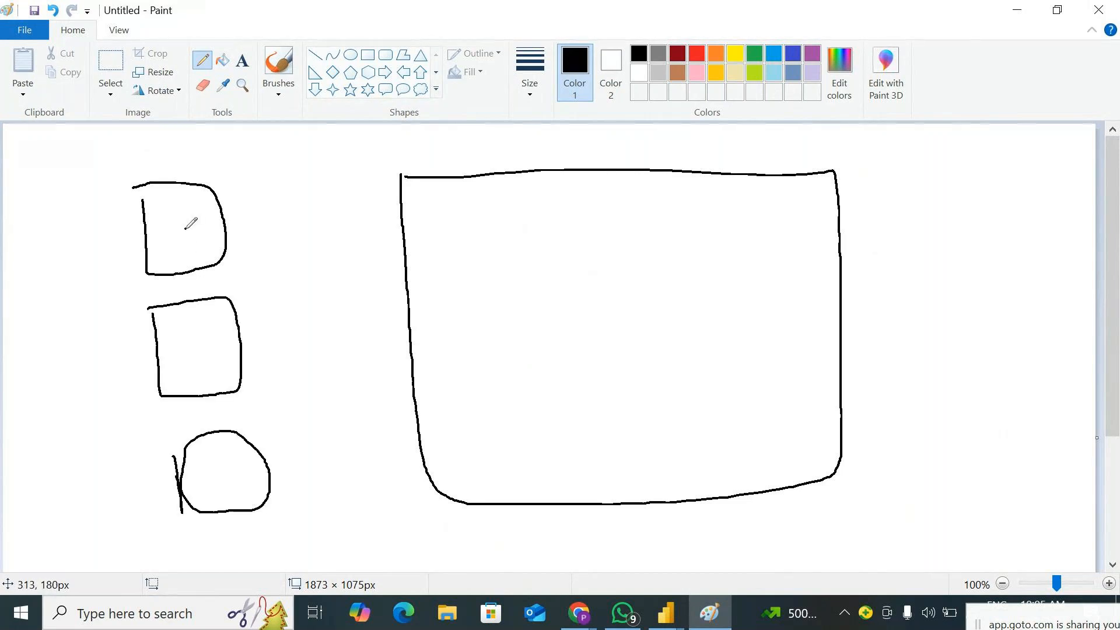
Link the three sources to the large box, add a divider and a narrow parameter strip at its entry edge, and mark an X
mouse_move(186, 228)
mouse_down()
mouse_move(375, 240)
mouse_move(462, 320)
mouse_up()
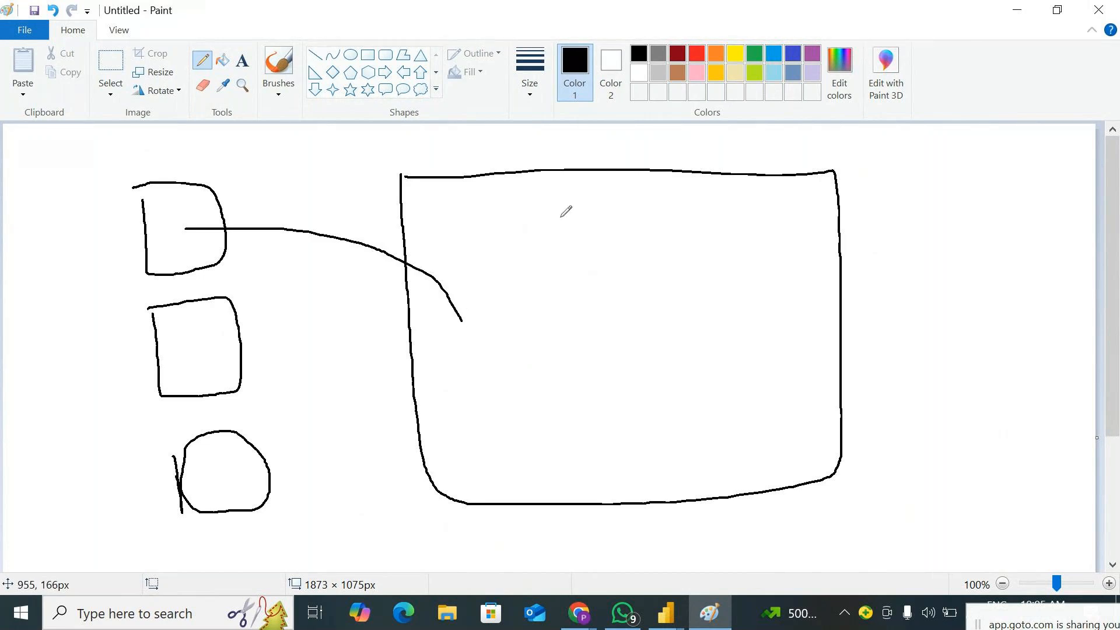
drag(551, 182, 586, 502)
mouse_move(216, 349)
mouse_down()
mouse_move(284, 385)
mouse_move(461, 354)
mouse_up()
drag(241, 478, 508, 385)
mouse_move(371, 220)
mouse_down()
mouse_move(411, 484)
mouse_move(464, 423)
mouse_move(450, 295)
mouse_move(409, 217)
mouse_move(381, 217)
mouse_move(400, 485)
mouse_move(450, 482)
mouse_up()
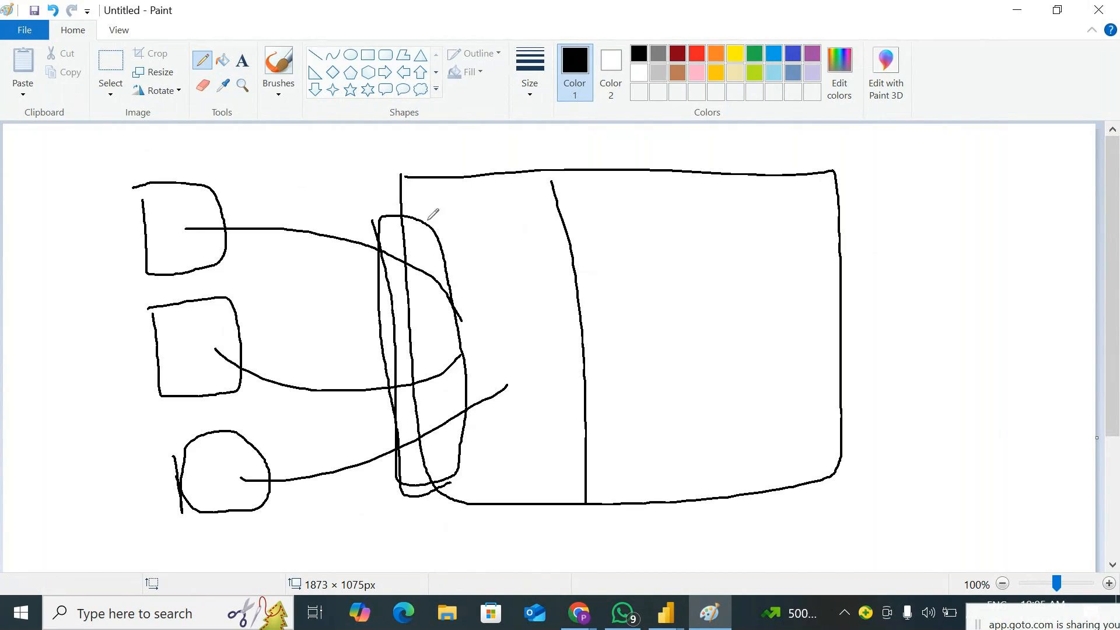
drag(502, 261, 547, 309)
drag(557, 244, 508, 346)
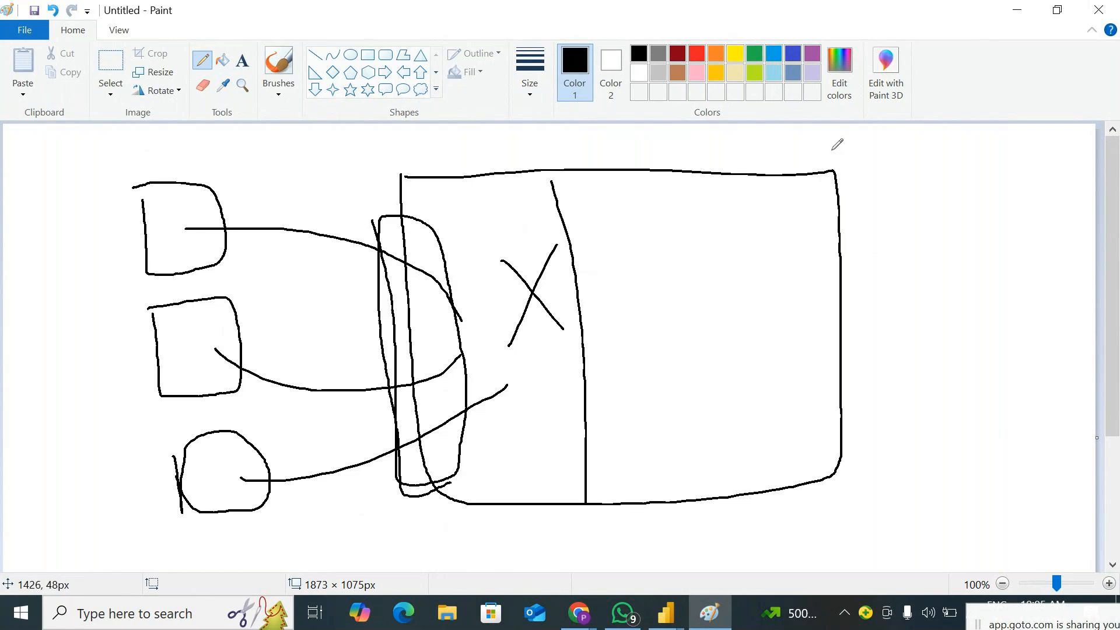
Outline a tall rounded strip over the large box's far edge and handwrite "Filter" vertically inside it
mouse_move(798, 148)
mouse_down()
mouse_move(889, 140)
mouse_move(915, 246)
mouse_move(936, 463)
mouse_move(808, 493)
mouse_move(787, 239)
mouse_move(822, 140)
mouse_up()
mouse_move(882, 198)
mouse_down()
mouse_move(874, 275)
mouse_move(890, 237)
mouse_up()
drag(877, 324, 884, 354)
drag(878, 305, 875, 312)
mouse_move(857, 374)
mouse_down()
mouse_move(887, 467)
mouse_move(888, 434)
mouse_up()
mouse_move(868, 488)
mouse_down()
mouse_move(879, 480)
mouse_move(879, 508)
mouse_move(919, 498)
mouse_up()
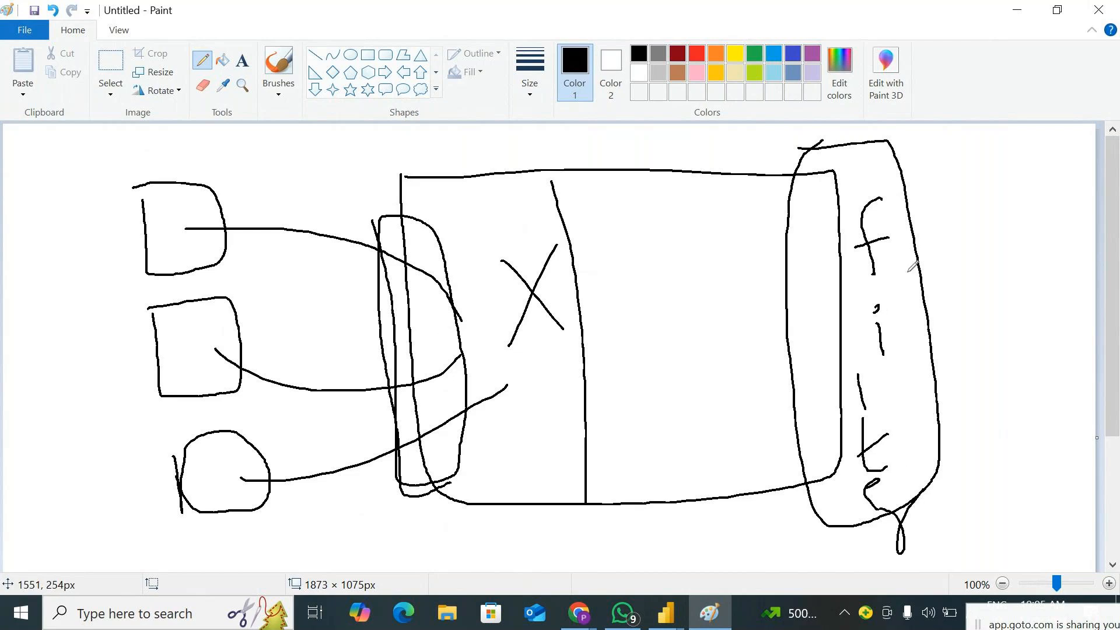
Draw an arrow from the filter strip to a small user shape and label it with a boxed "Slicer"
drag(925, 255, 999, 253)
drag(928, 287, 1011, 276)
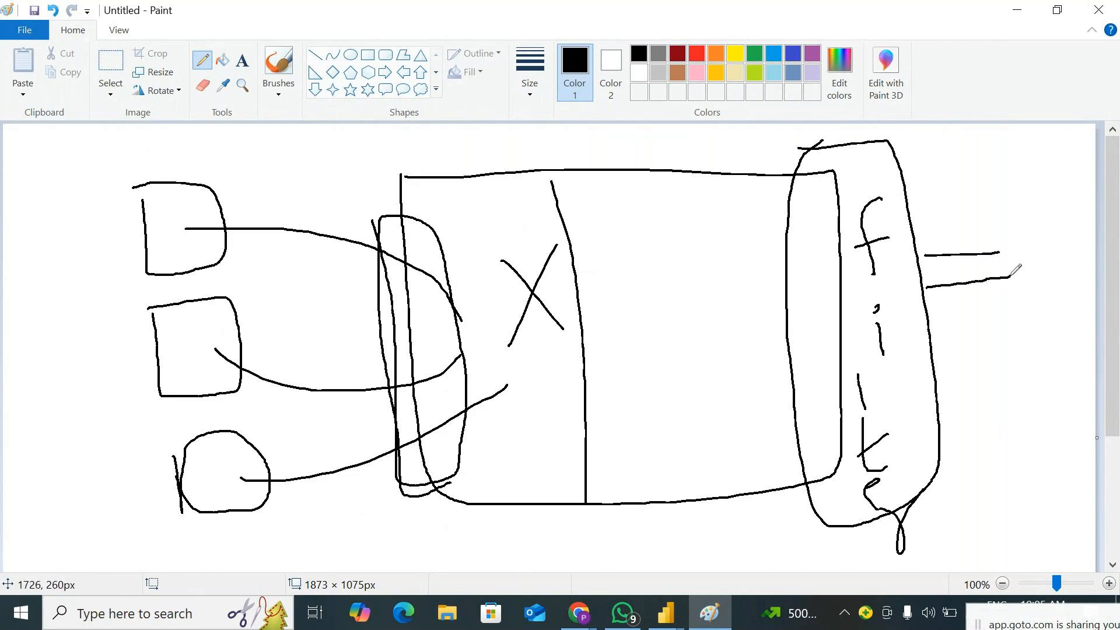
drag(946, 202, 969, 314)
mouse_move(1036, 216)
mouse_down()
mouse_move(1022, 301)
mouse_move(1071, 289)
mouse_move(1029, 222)
mouse_up()
mouse_move(1043, 355)
mouse_down()
mouse_move(1041, 297)
mouse_move(1030, 334)
mouse_move(1058, 330)
mouse_up()
mouse_move(1002, 295)
mouse_down()
mouse_move(1003, 326)
mouse_move(1089, 293)
mouse_move(1018, 282)
mouse_move(1023, 313)
mouse_move(1010, 315)
mouse_move(1040, 291)
mouse_move(1080, 306)
mouse_move(1070, 287)
mouse_up()
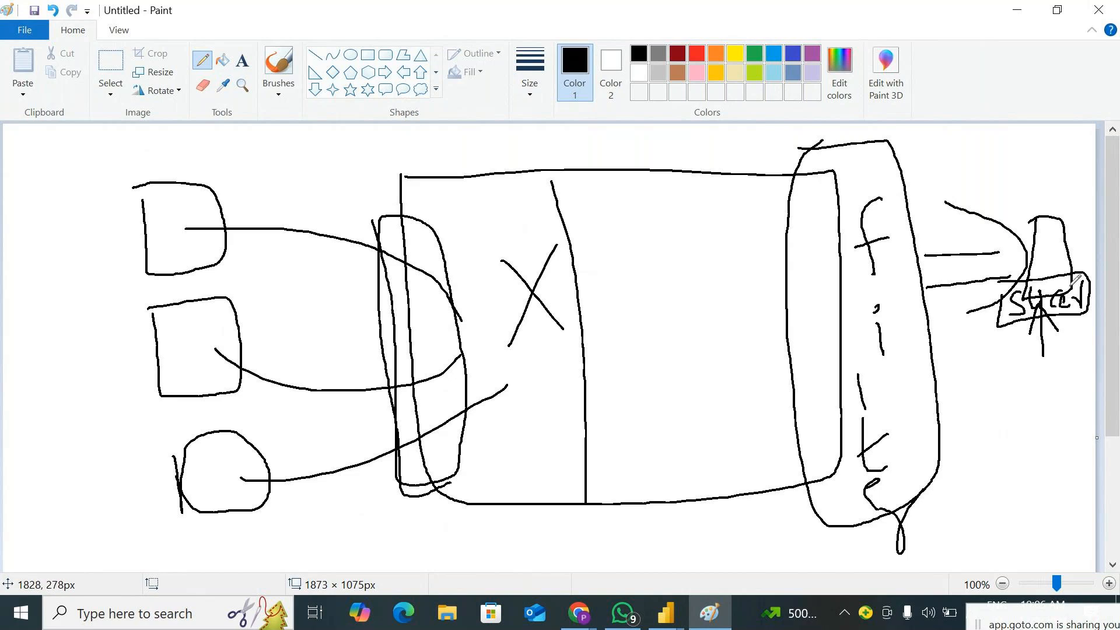
Switch to the GoTo Meeting window, read the chat messages, and return to the Power Query Editor
click(1016, 10)
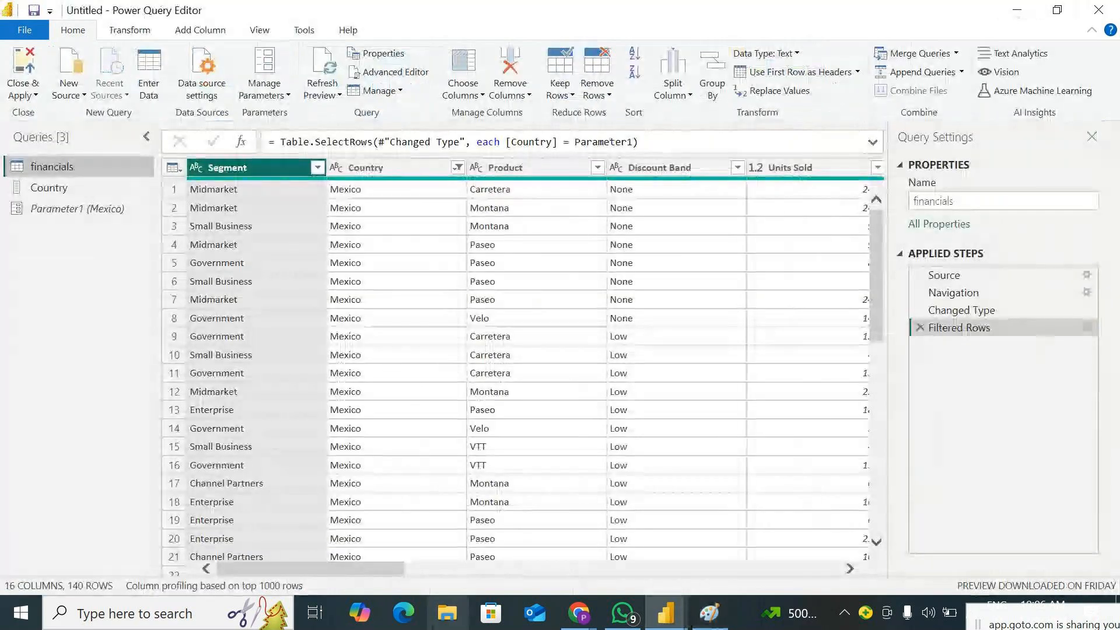
click(579, 613)
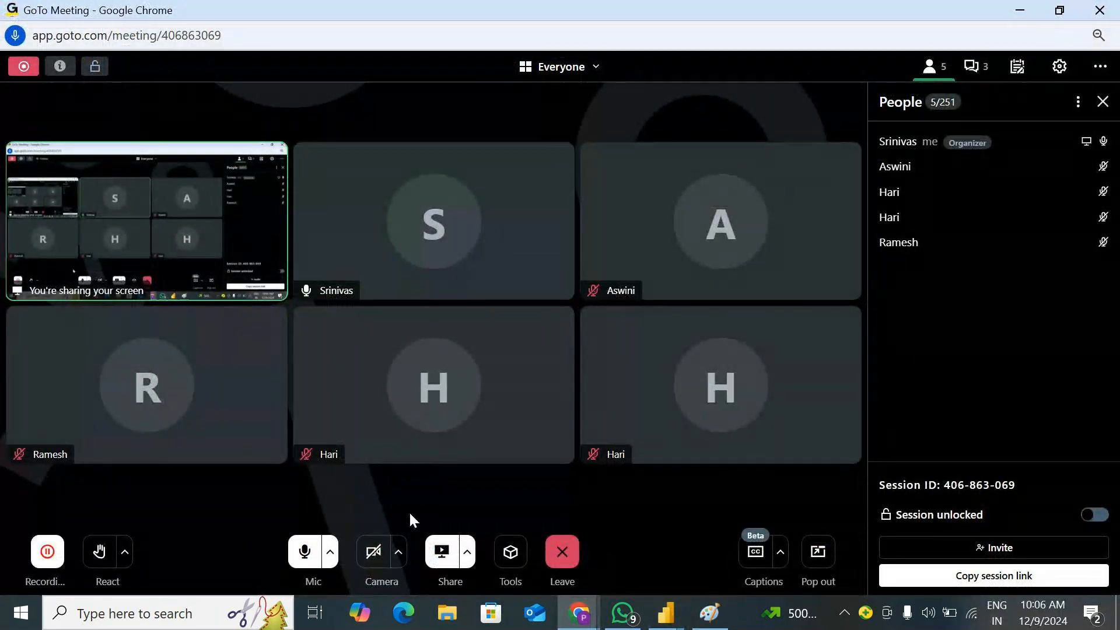
click(976, 66)
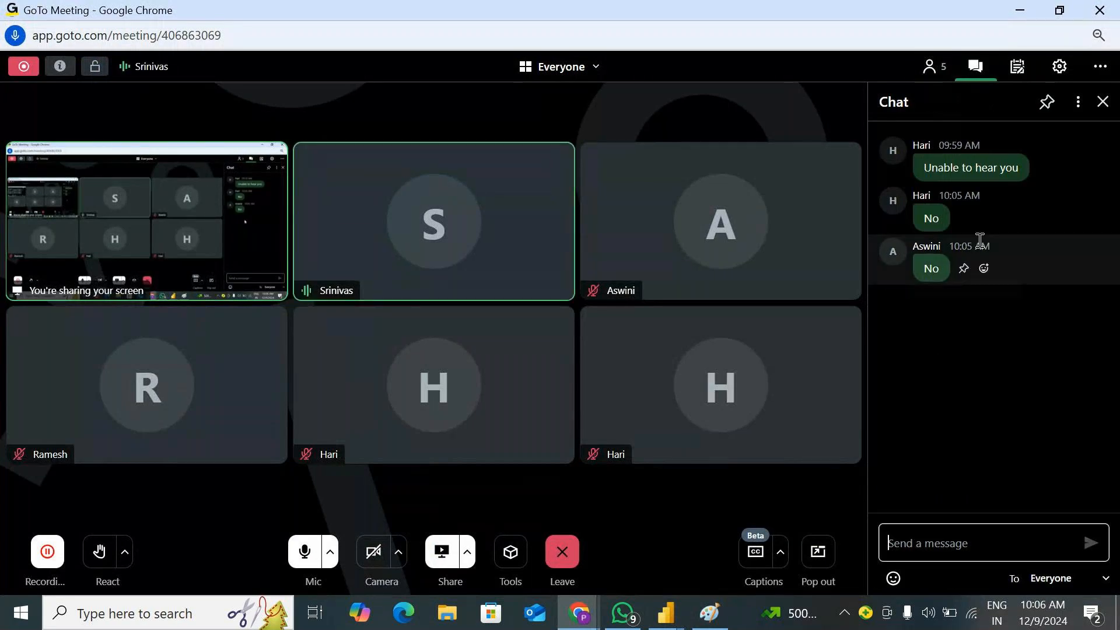
click(1020, 14)
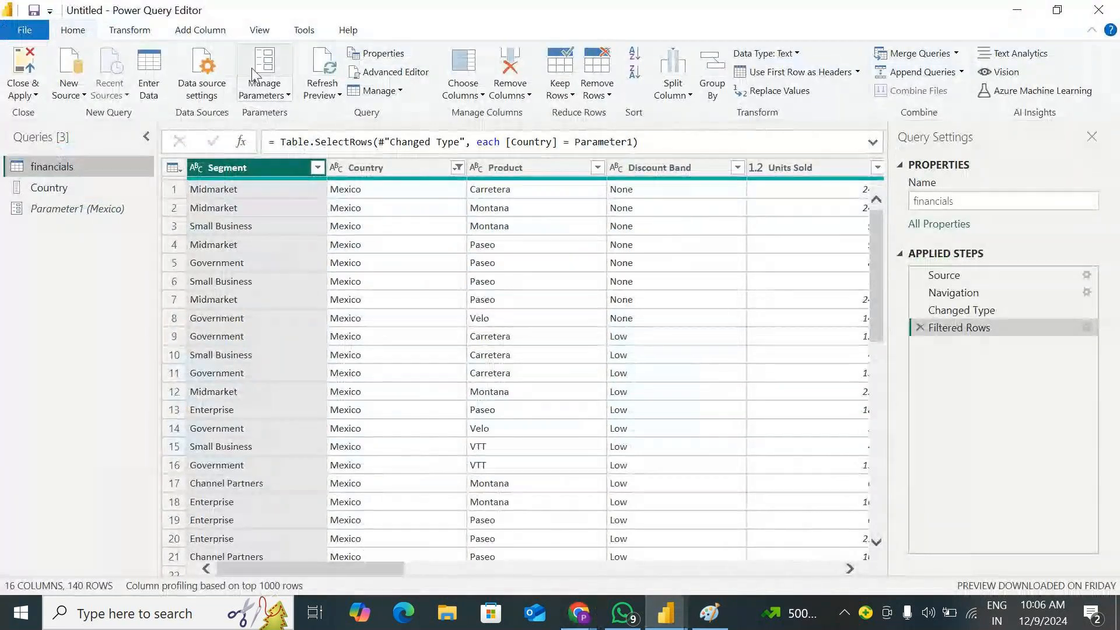
Try to delete the Parameter1 query
right_click(109, 207)
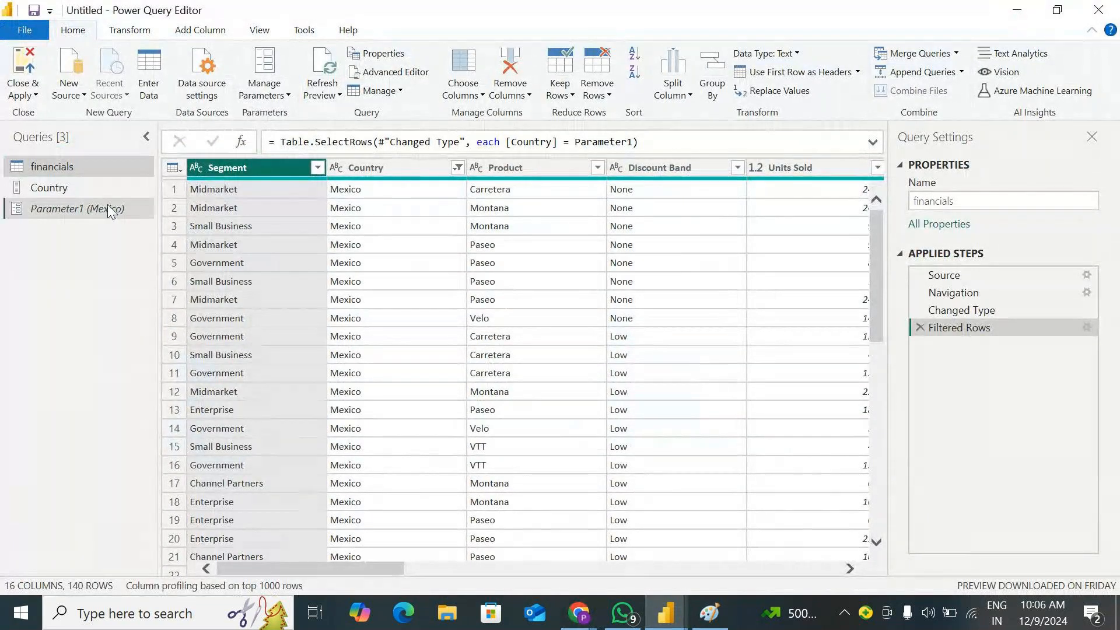
right_click(108, 208)
click(163, 251)
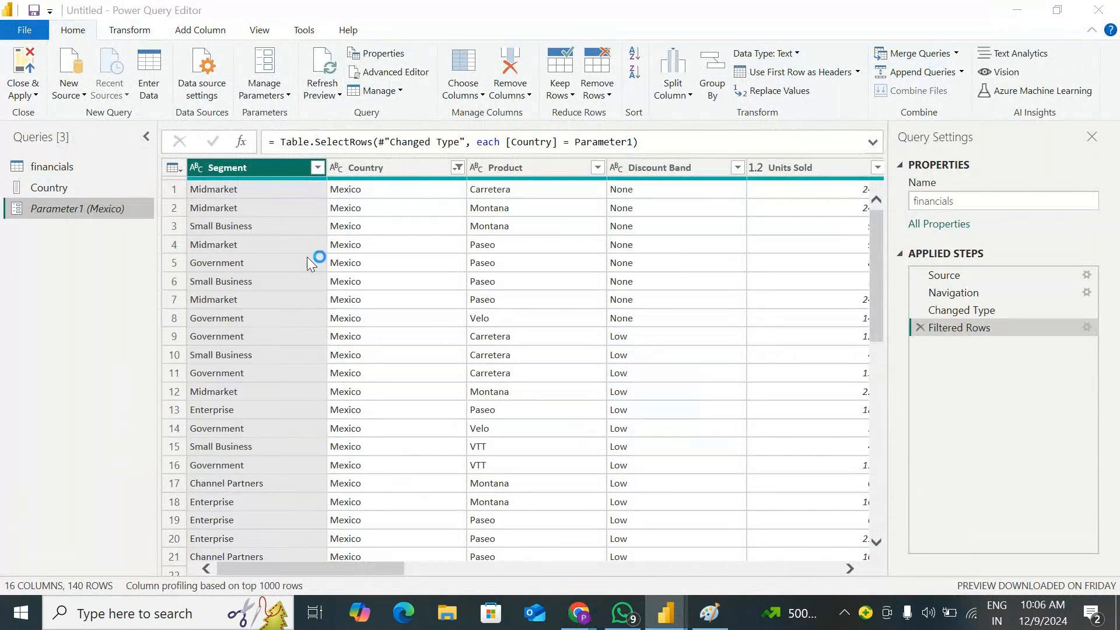
click(758, 338)
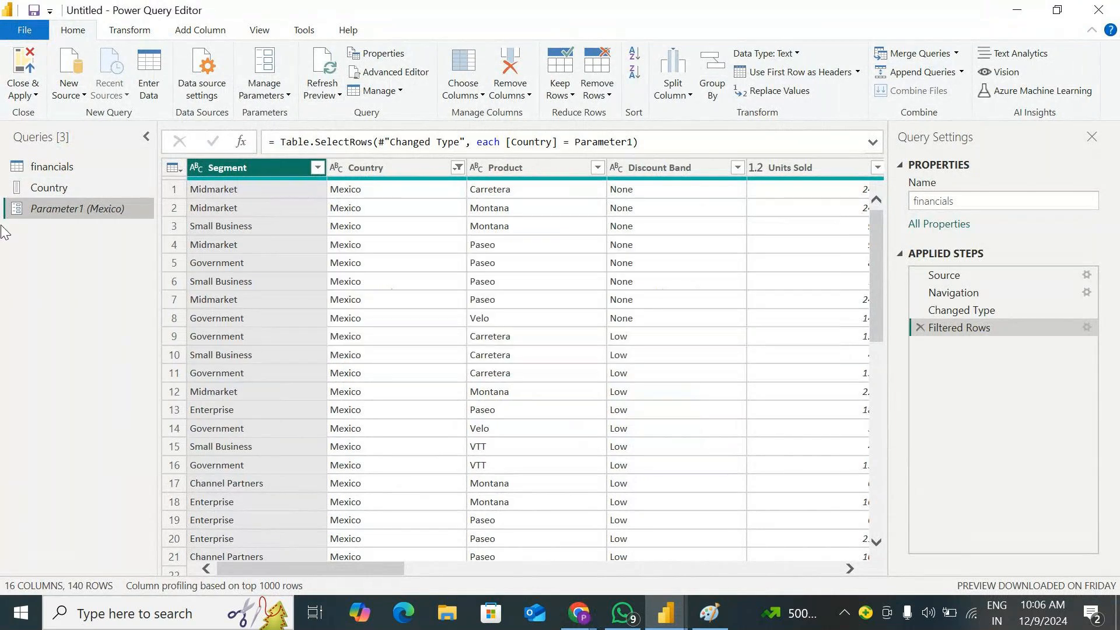
Remove the Filtered Rows step from the financials query
right_click(36, 187)
click(920, 328)
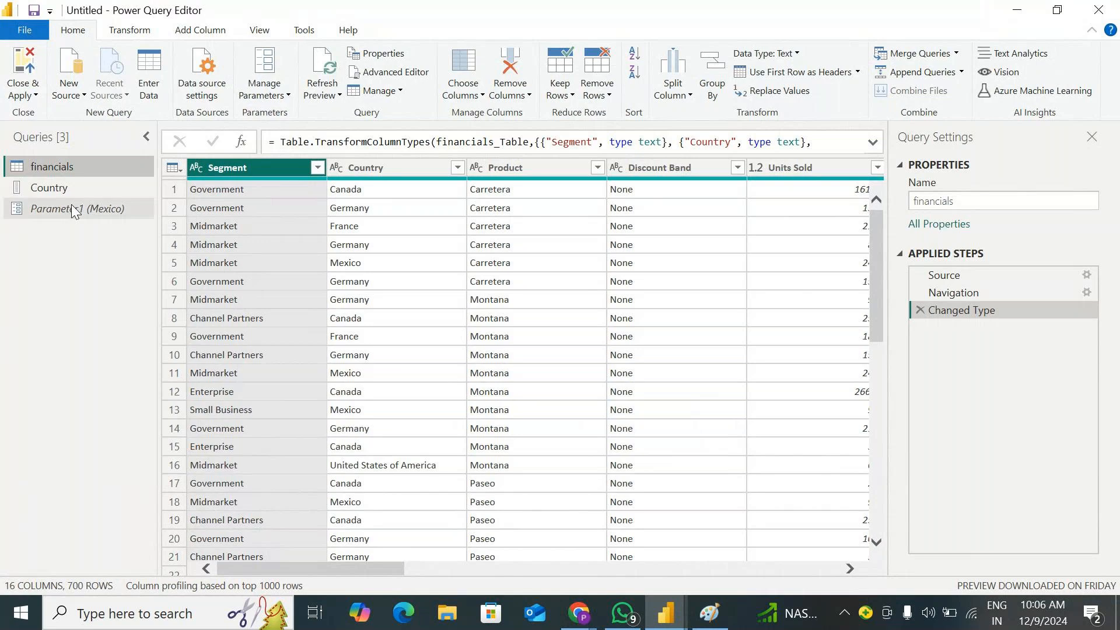
Try to delete the Country list query
right_click(27, 187)
click(84, 234)
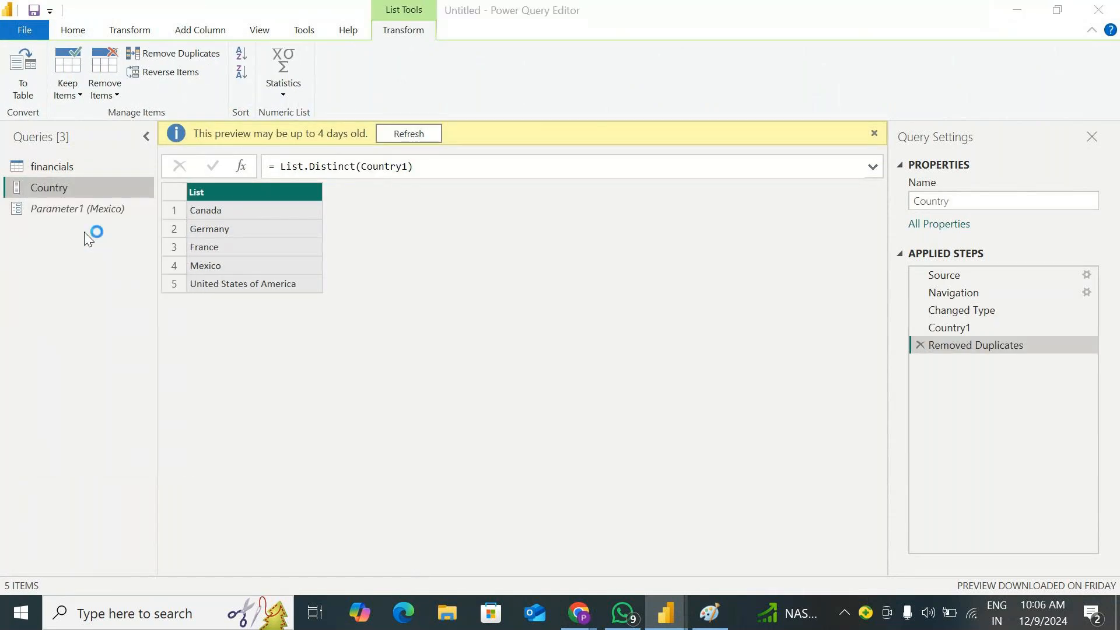
click(756, 339)
Delete the Parameter1 query and remove the Removed Duplicates step from the Country list
right_click(80, 209)
click(135, 259)
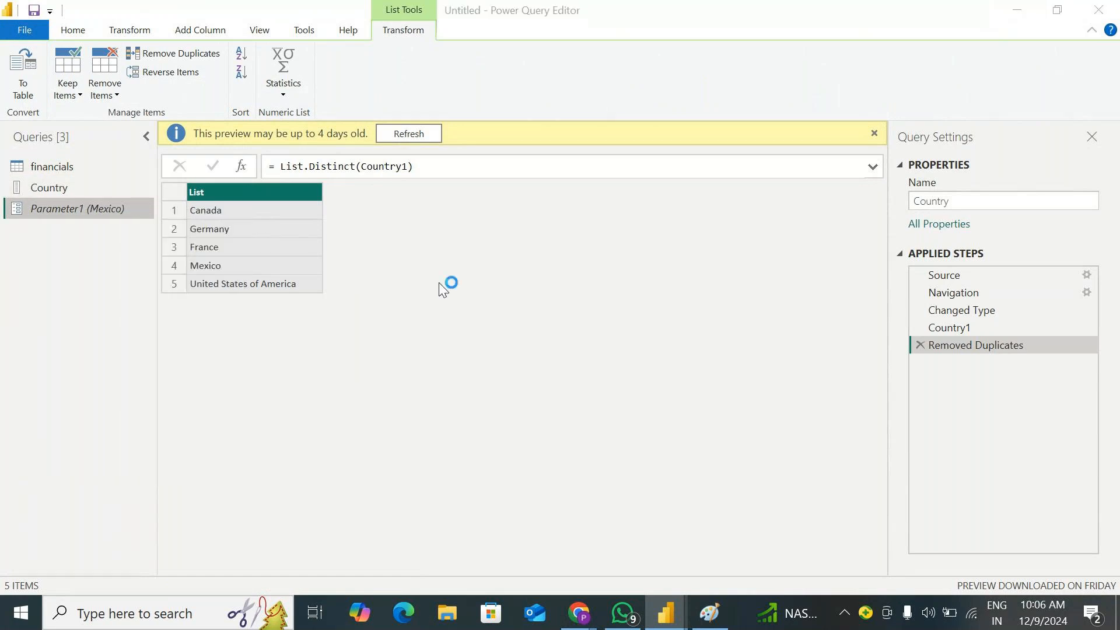
click(623, 337)
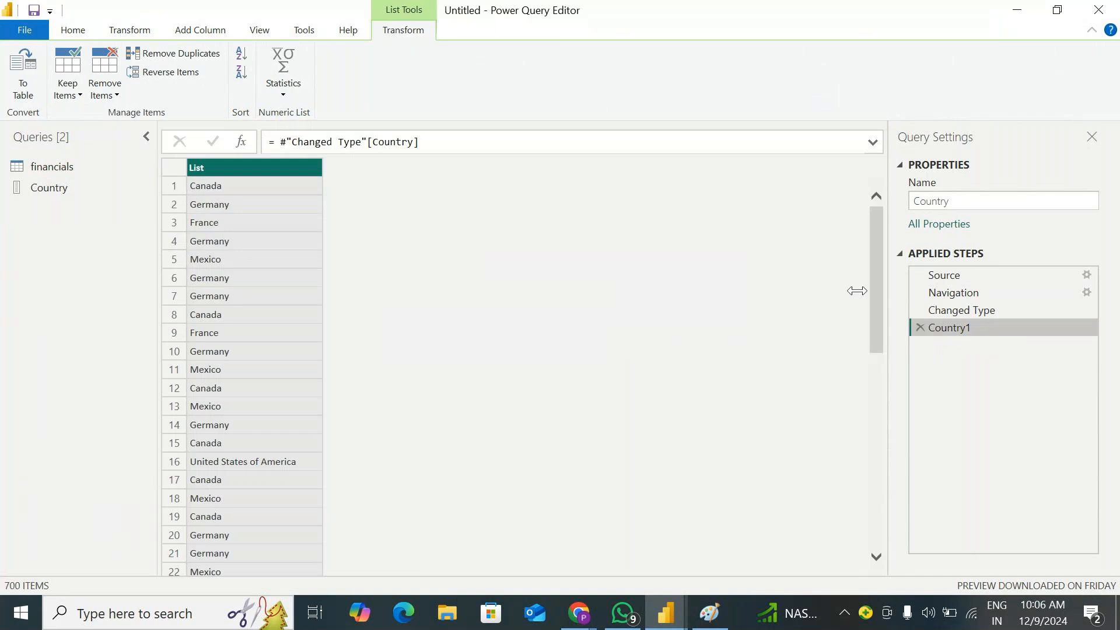
Delete the Country list query so that only the financials query remains
click(61, 168)
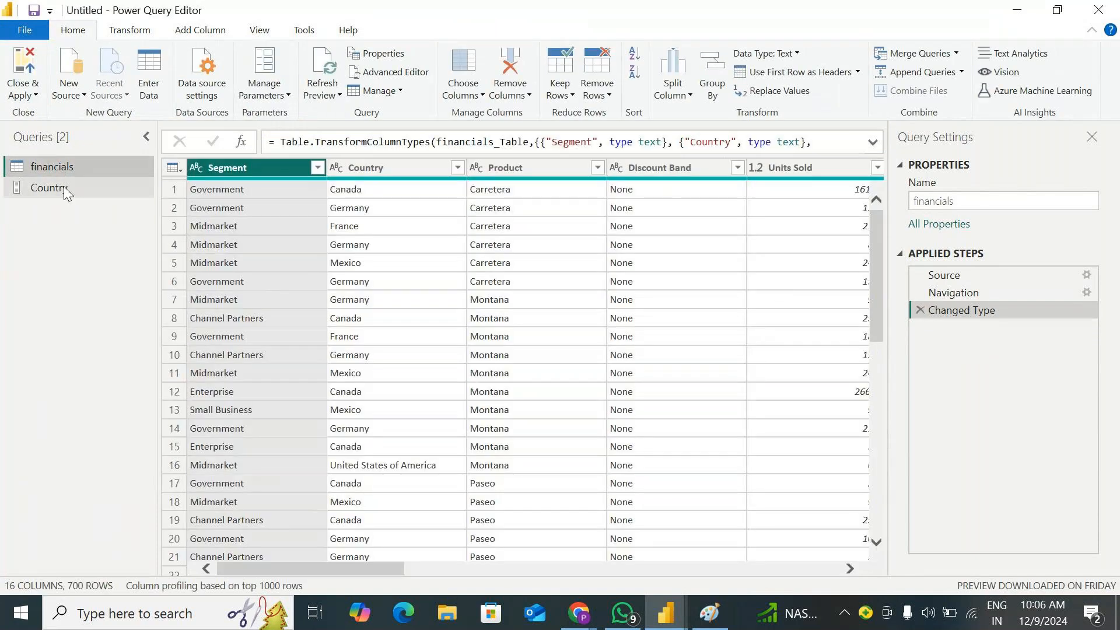
right_click(64, 187)
click(103, 235)
click(629, 349)
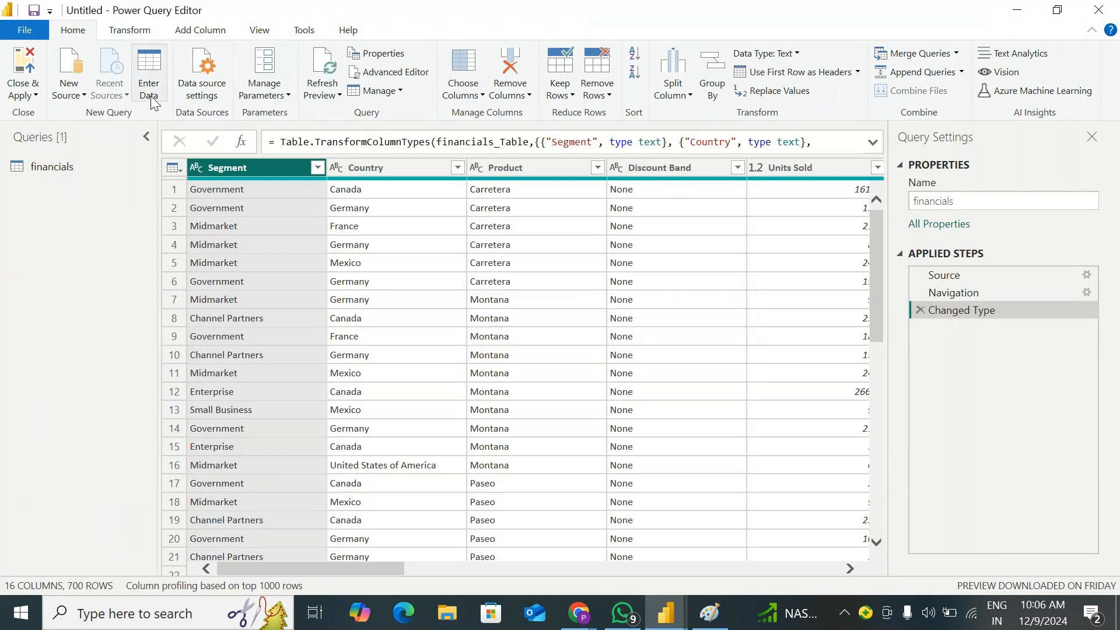
Select the Date column in the financials query and display the column transformation commands
click(61, 168)
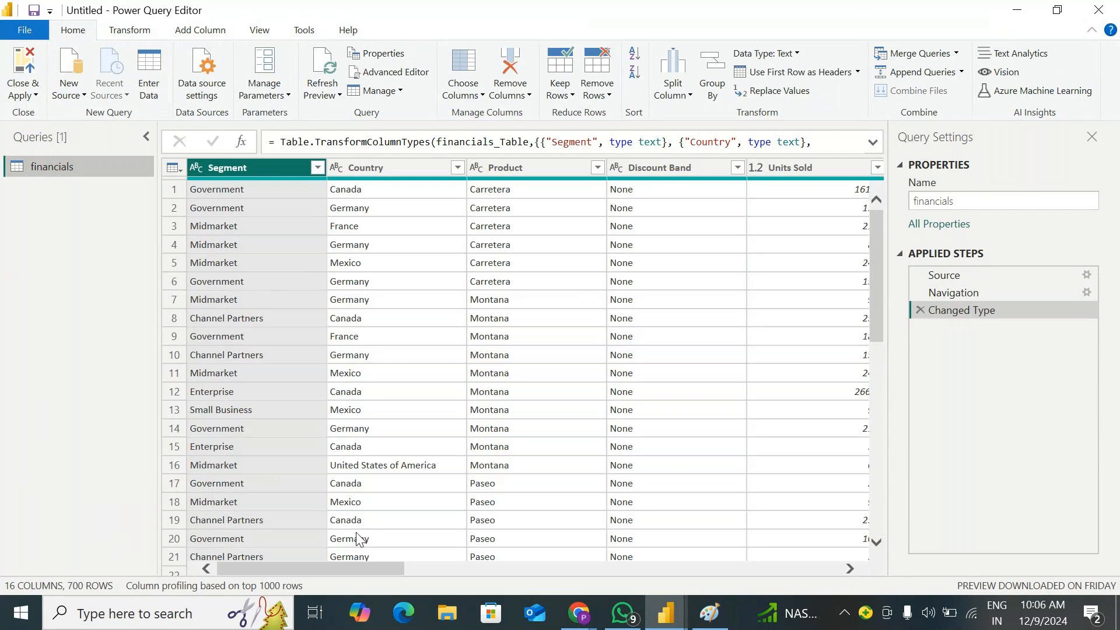
drag(261, 565, 811, 565)
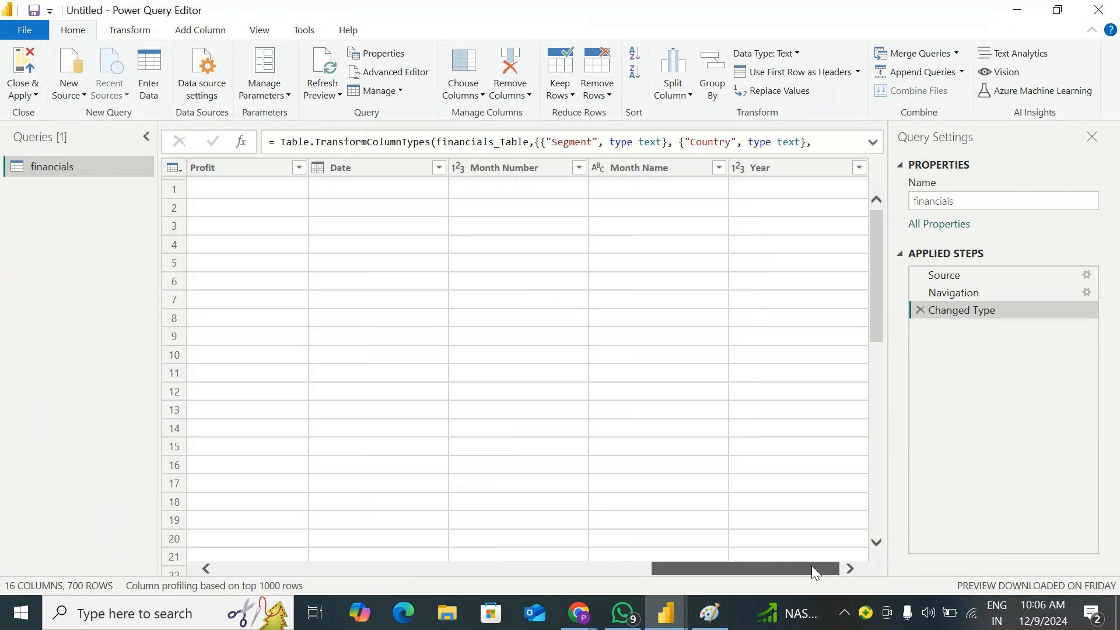
click(379, 167)
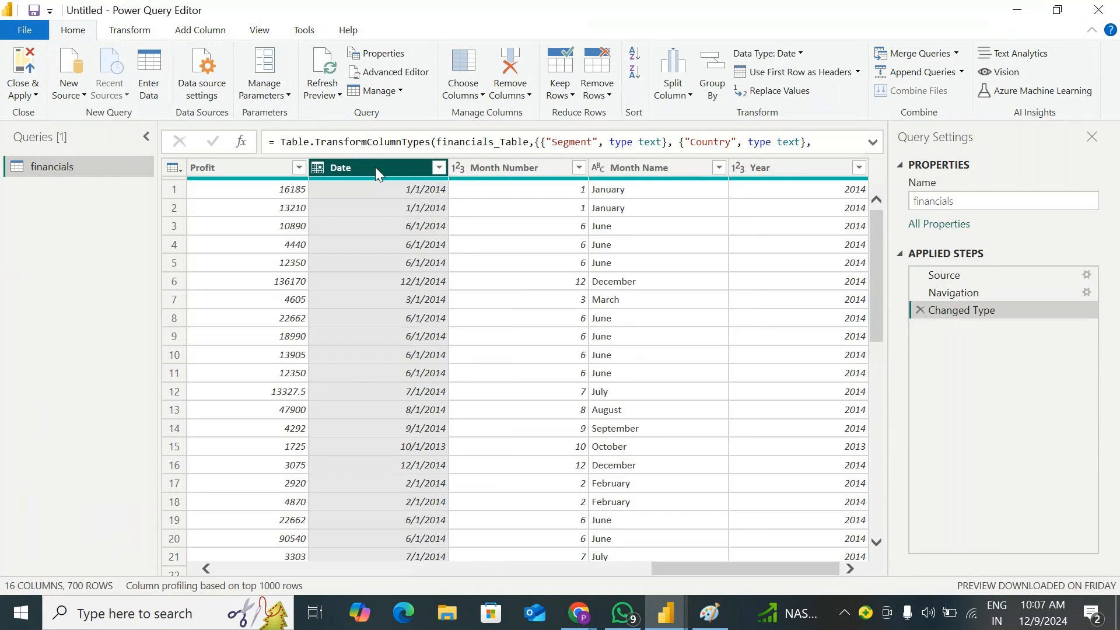
click(130, 30)
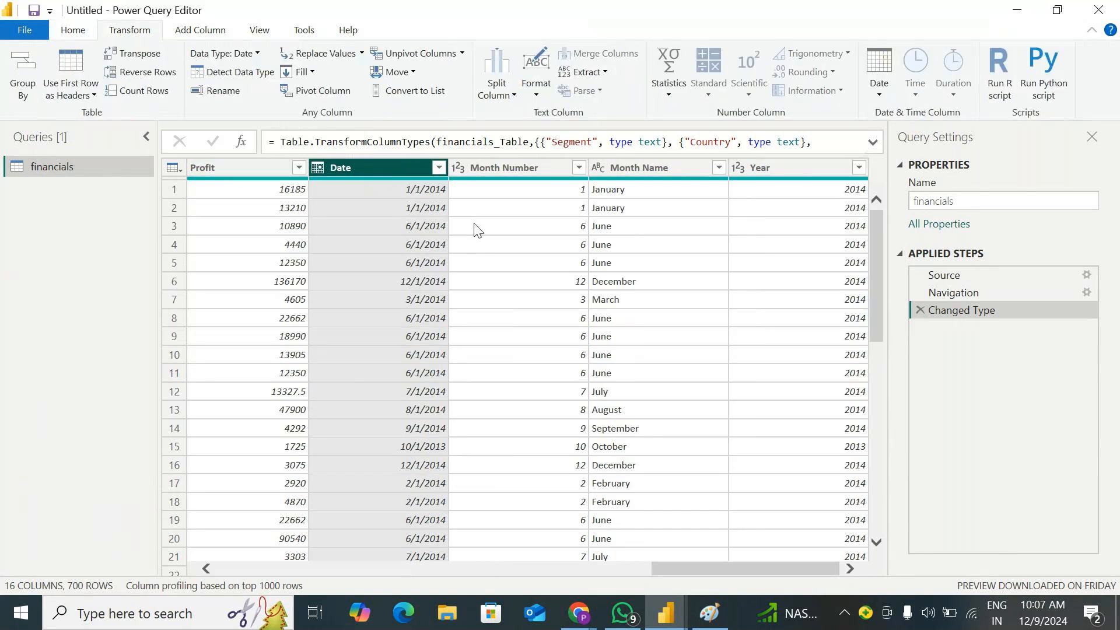
Examine which date and time transformations are offered for the Month Name column, and reselect the Date column
click(631, 167)
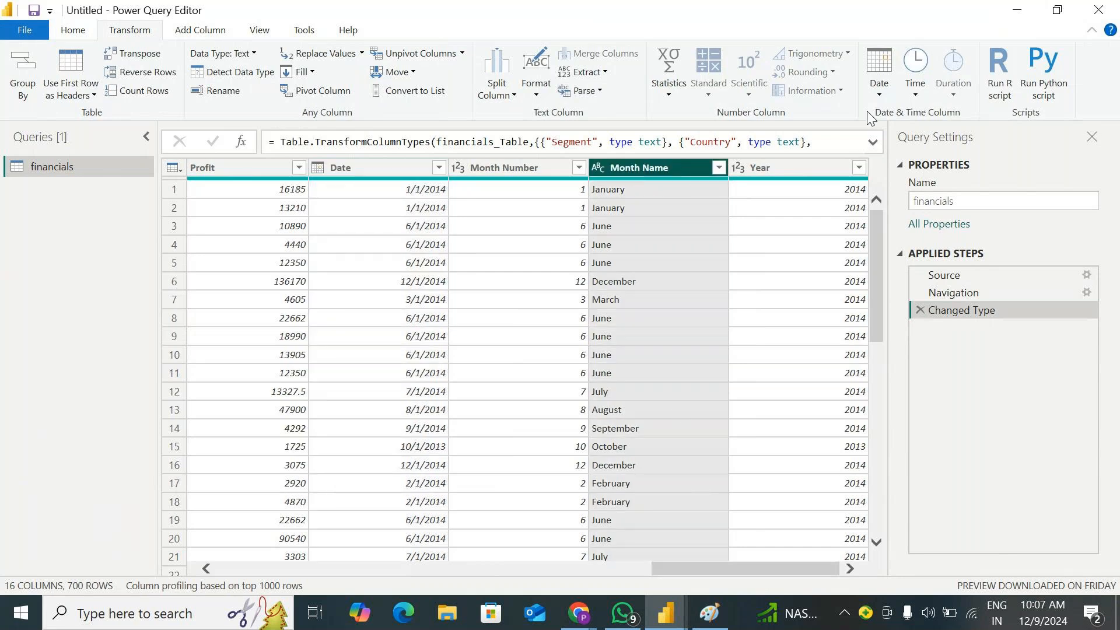
click(876, 93)
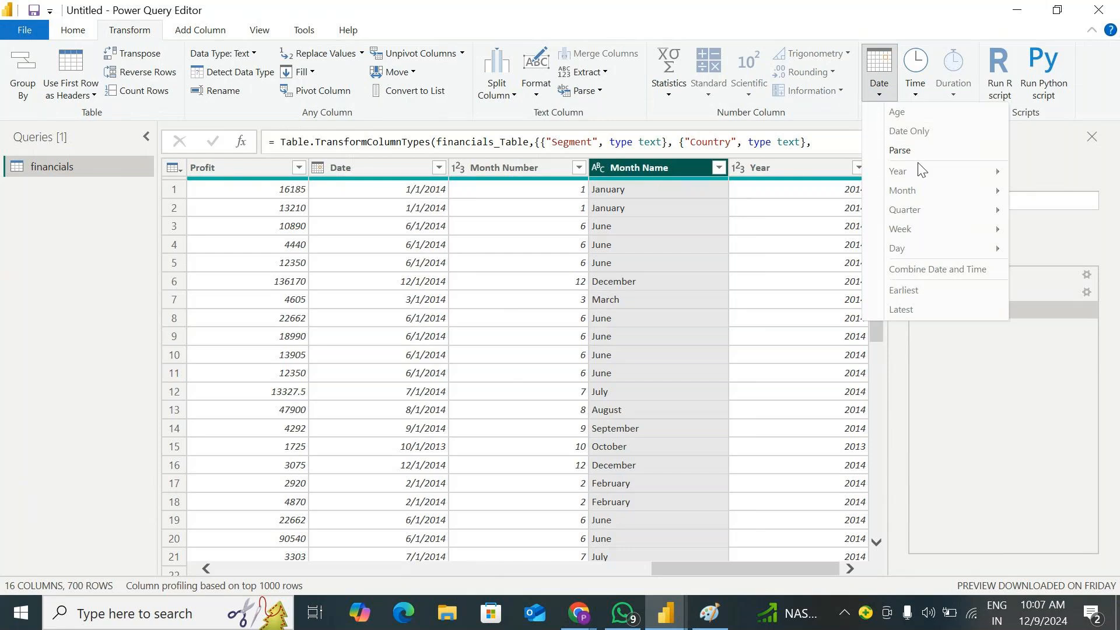
click(828, 19)
click(915, 73)
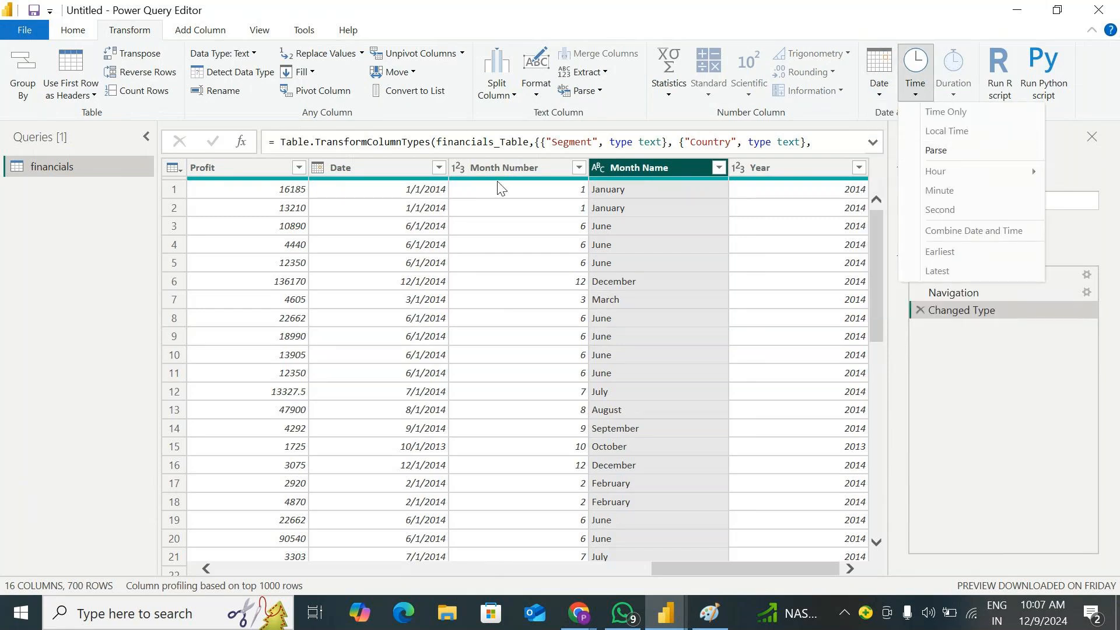
click(393, 169)
click(393, 169)
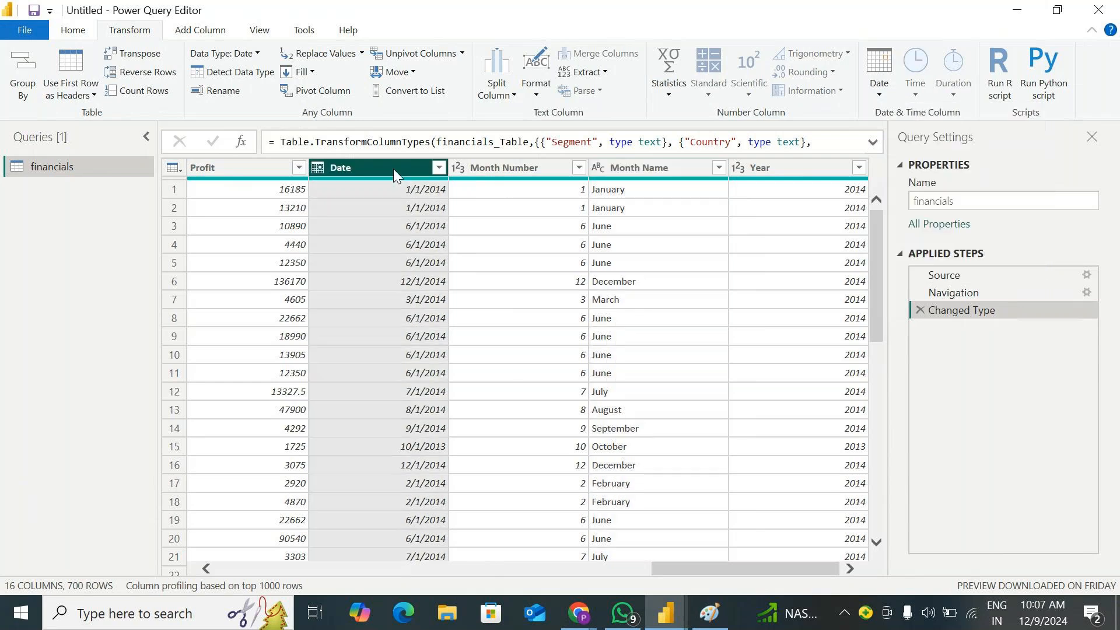
Duplicate the Date column in the financials query
click(881, 90)
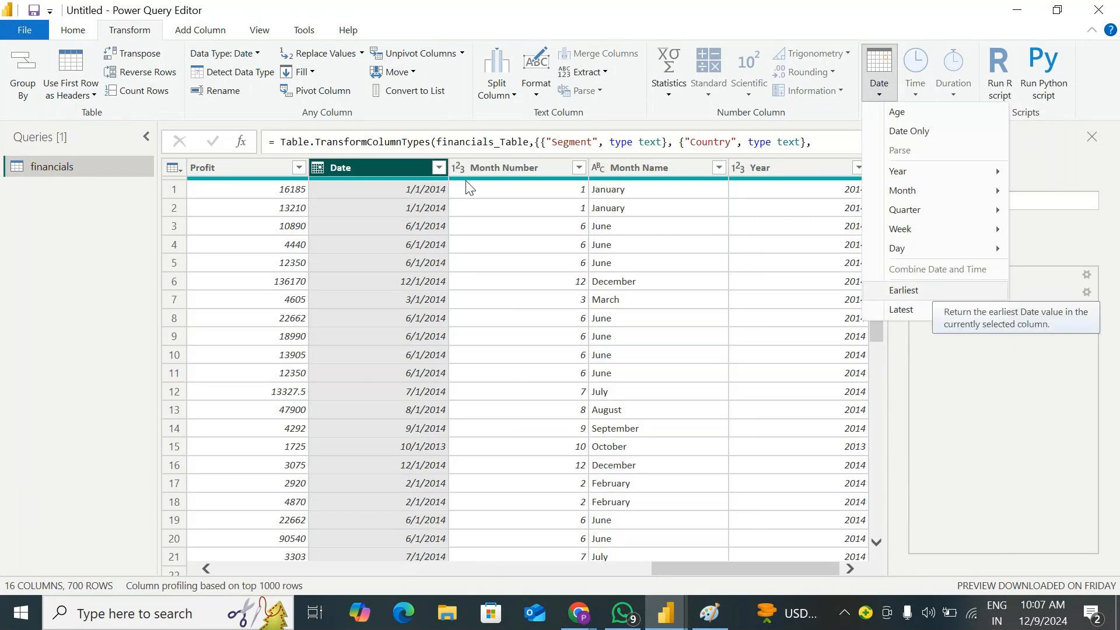
right_click(351, 168)
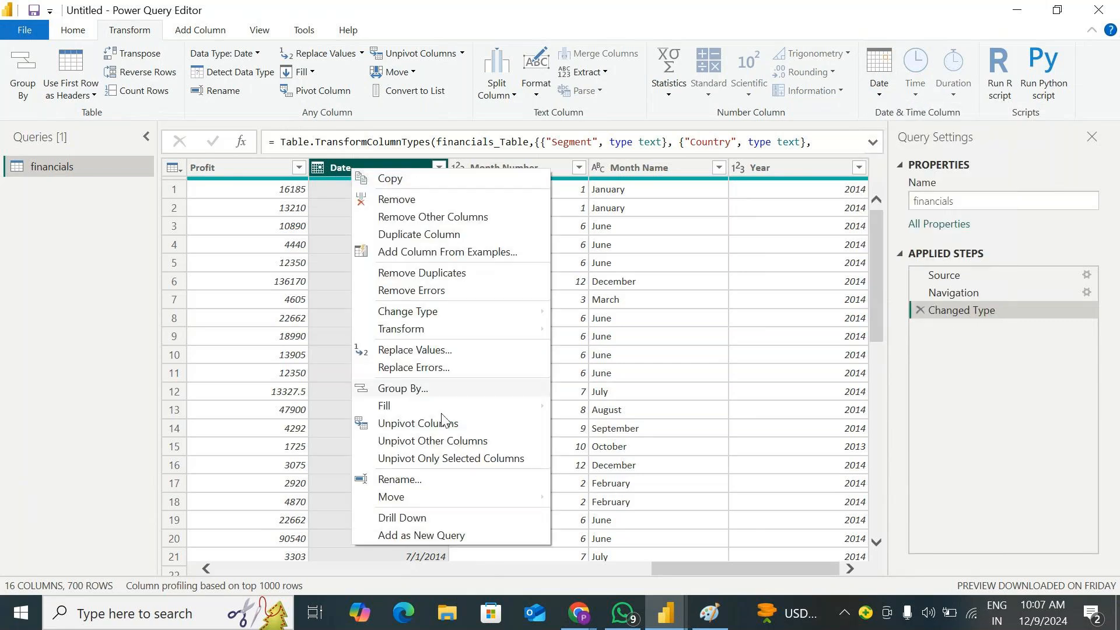
click(422, 238)
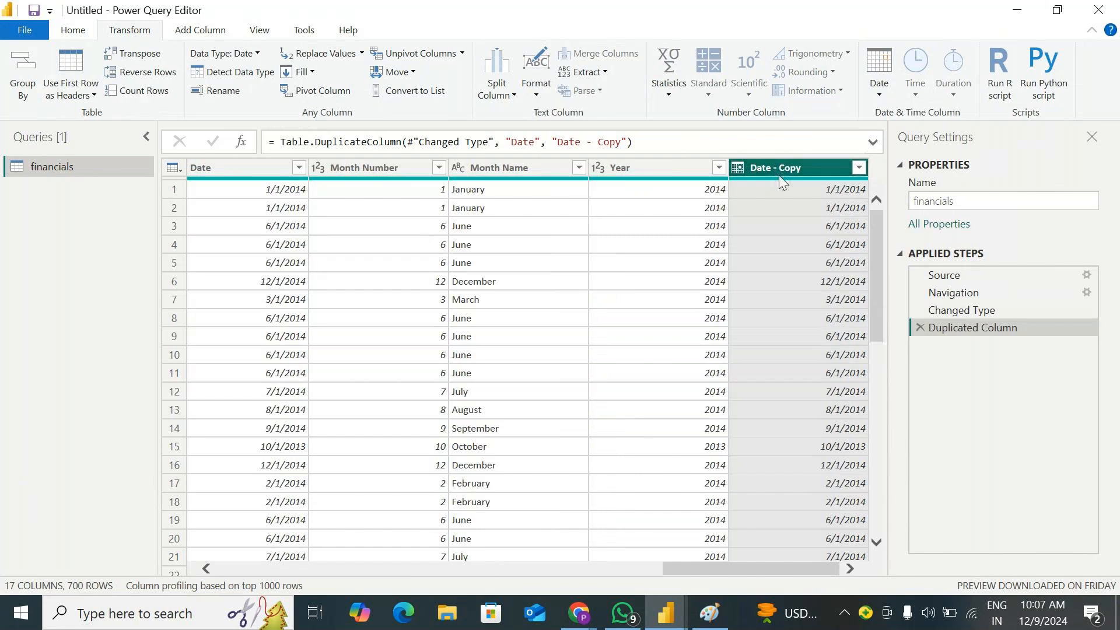
Rename the duplicated date column as Date1
double_click(802, 170)
click(803, 169)
key(BackSpace)
key(BackSpace)
key(BackSpace)
key(BackSpace)
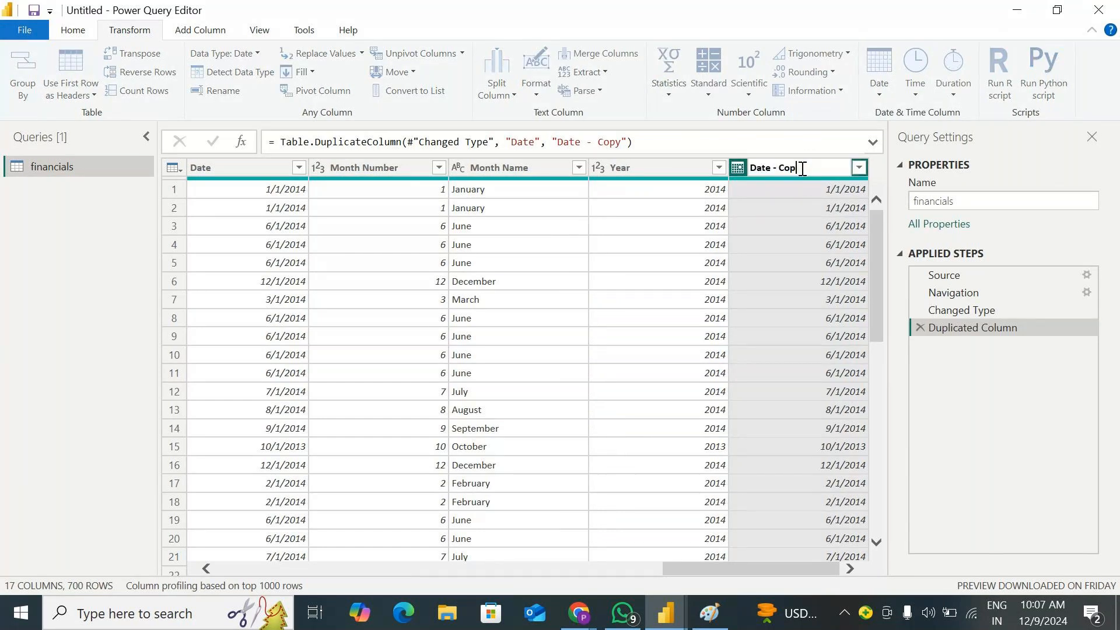
key(Return)
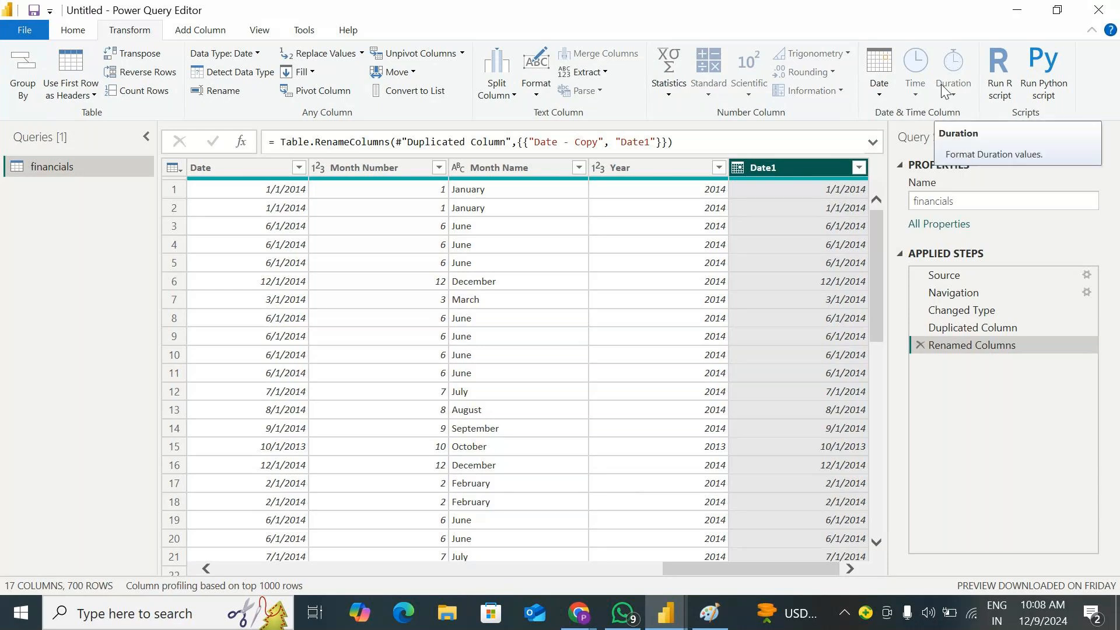
Convert the dates in the Date1 column to their age relative to the current date
click(885, 94)
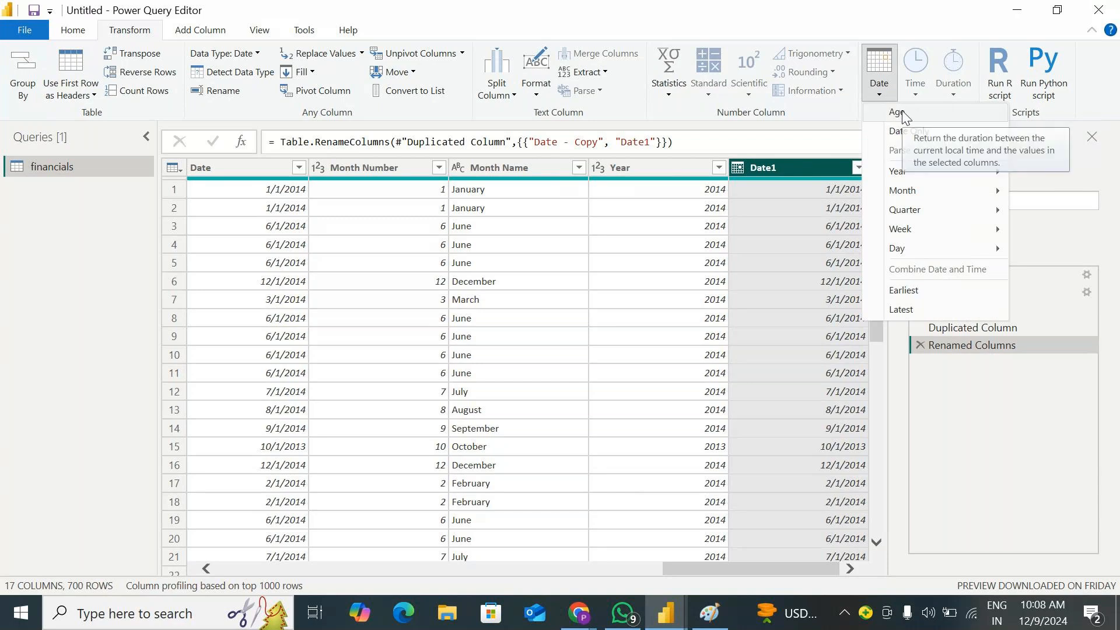
click(800, 192)
click(824, 192)
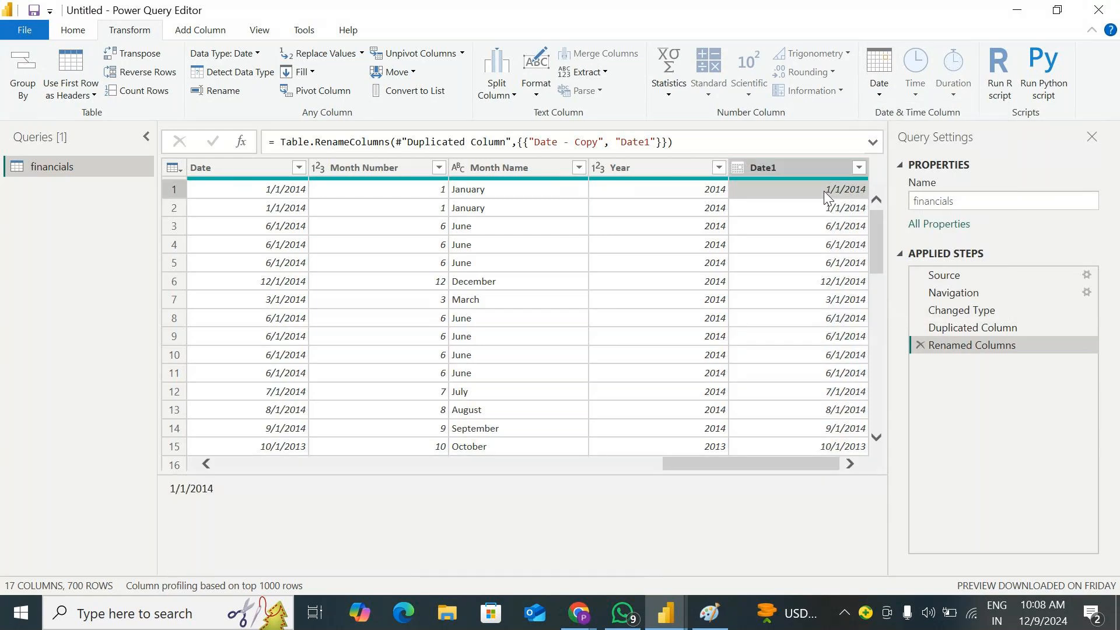
mouse_move(1046, 627)
click(803, 168)
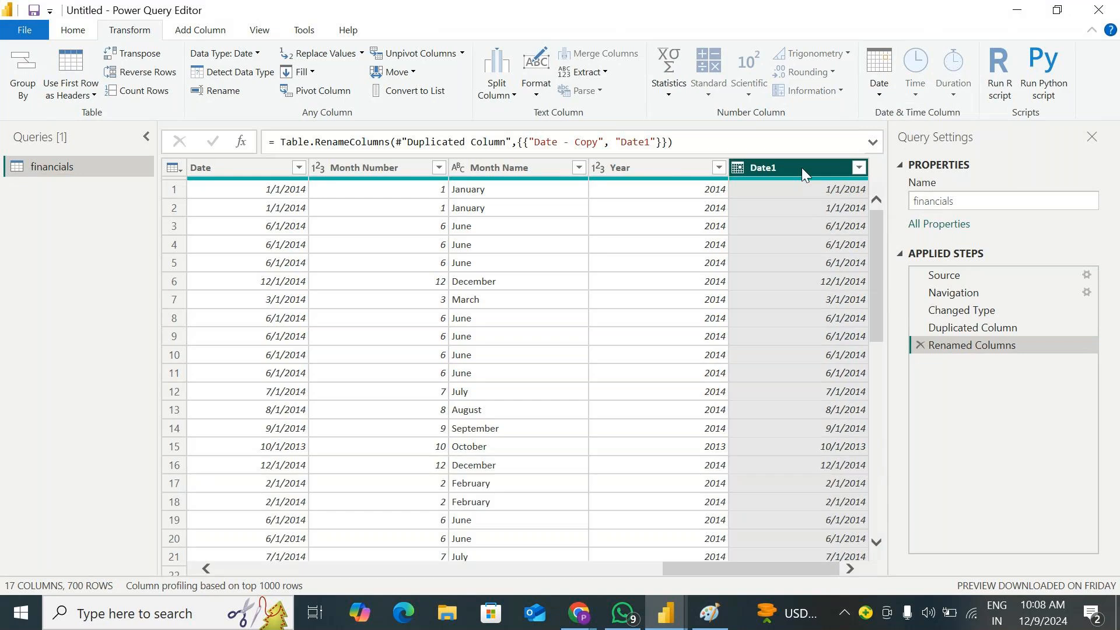
click(875, 93)
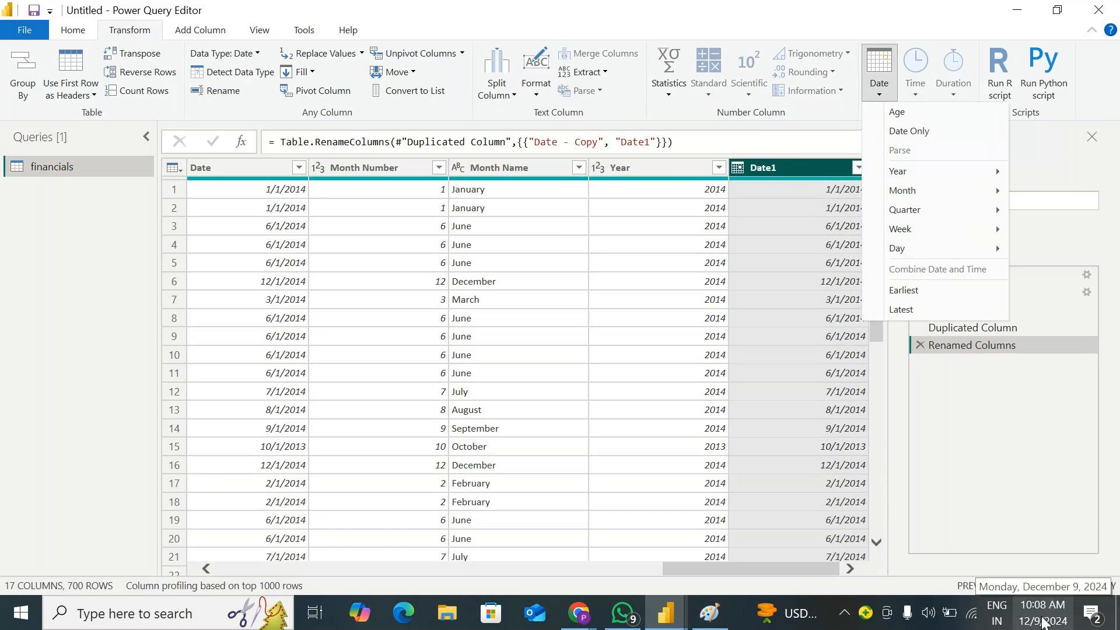
click(908, 113)
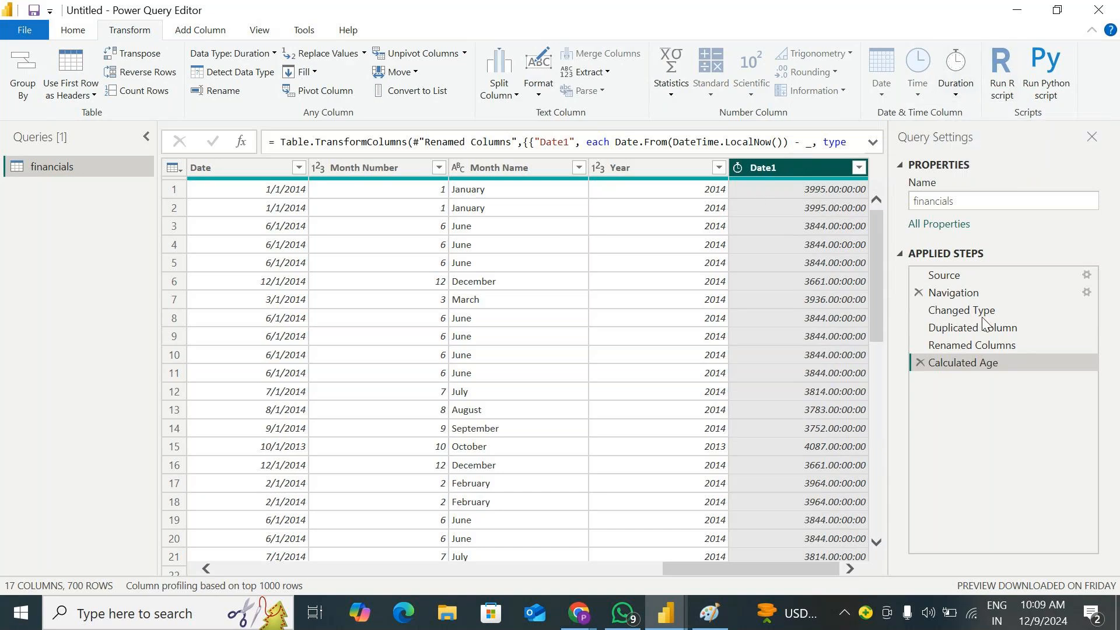
Compare Date1 in the Renamed Columns and Calculated Age steps, and delete the Calculated Age step
click(984, 346)
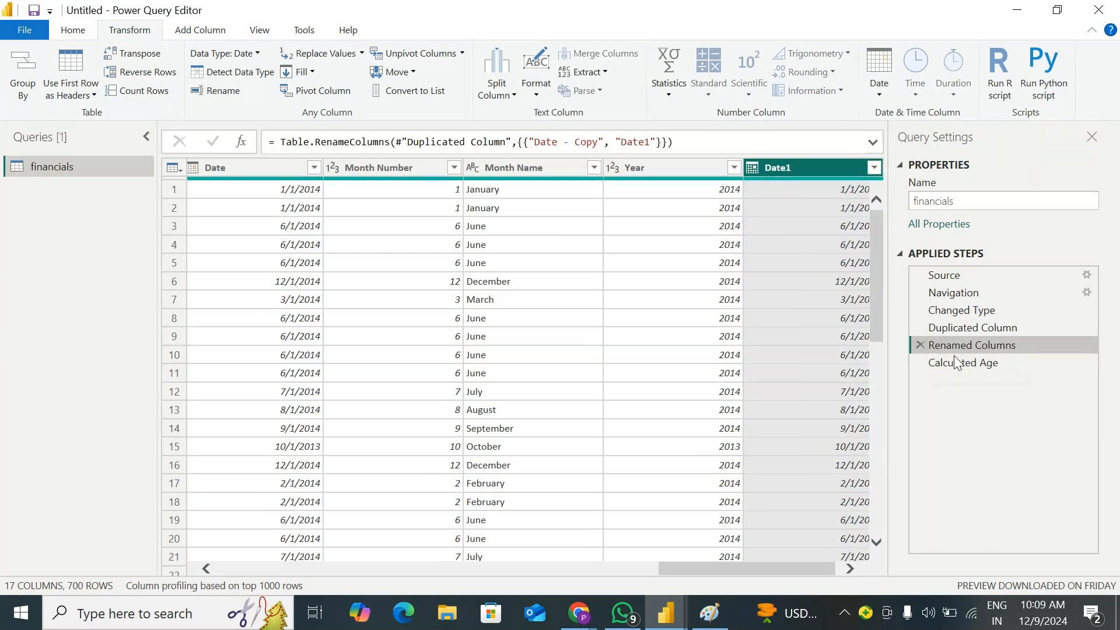
click(996, 363)
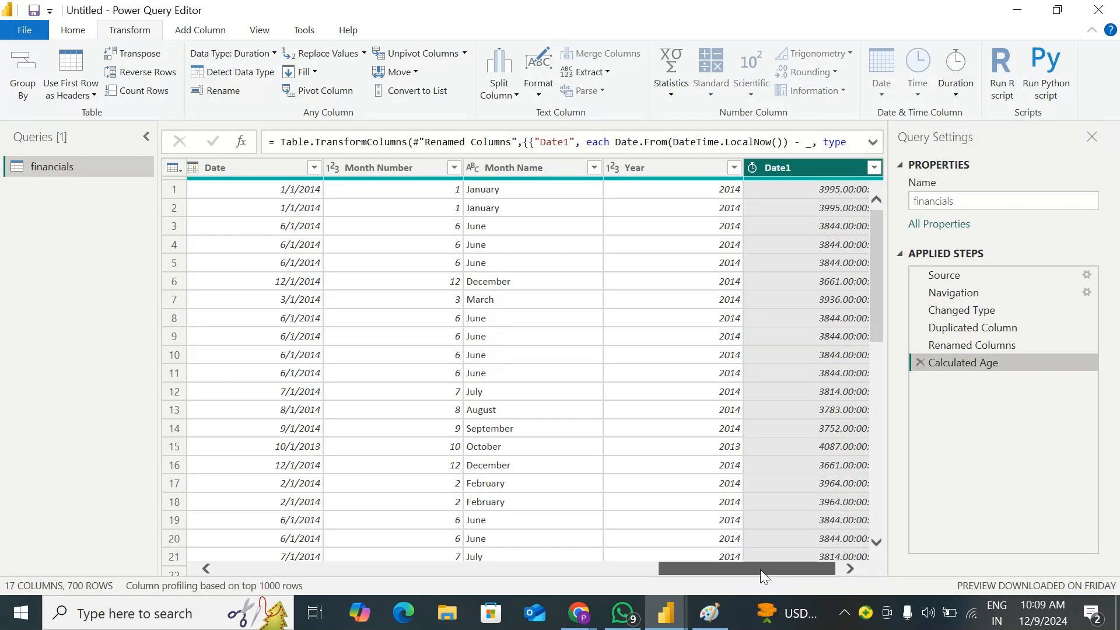
drag(761, 569, 807, 568)
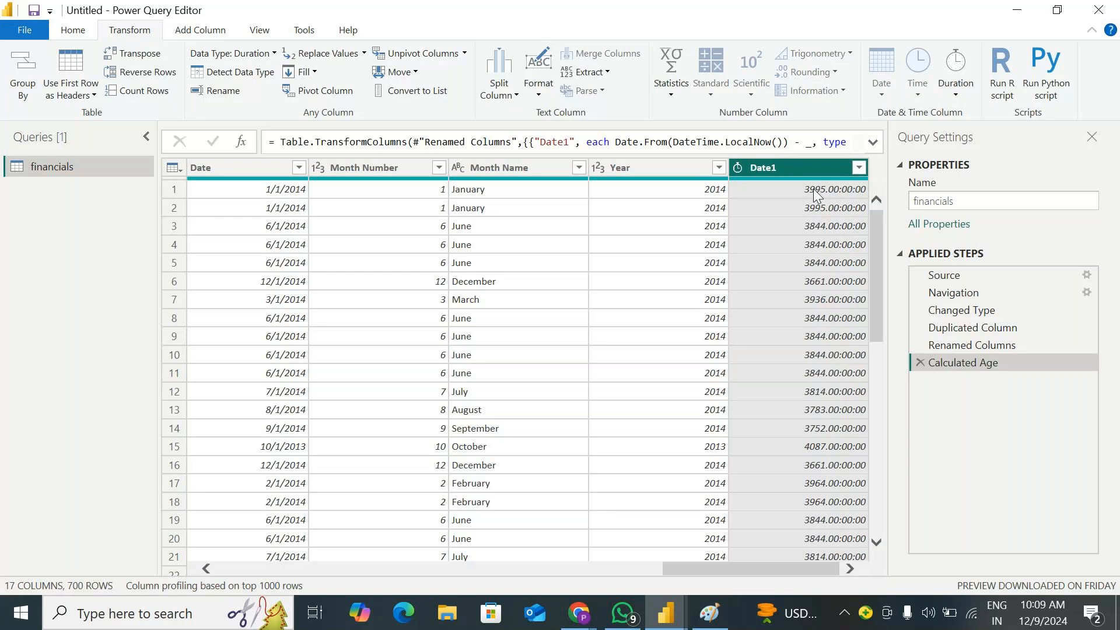
click(921, 363)
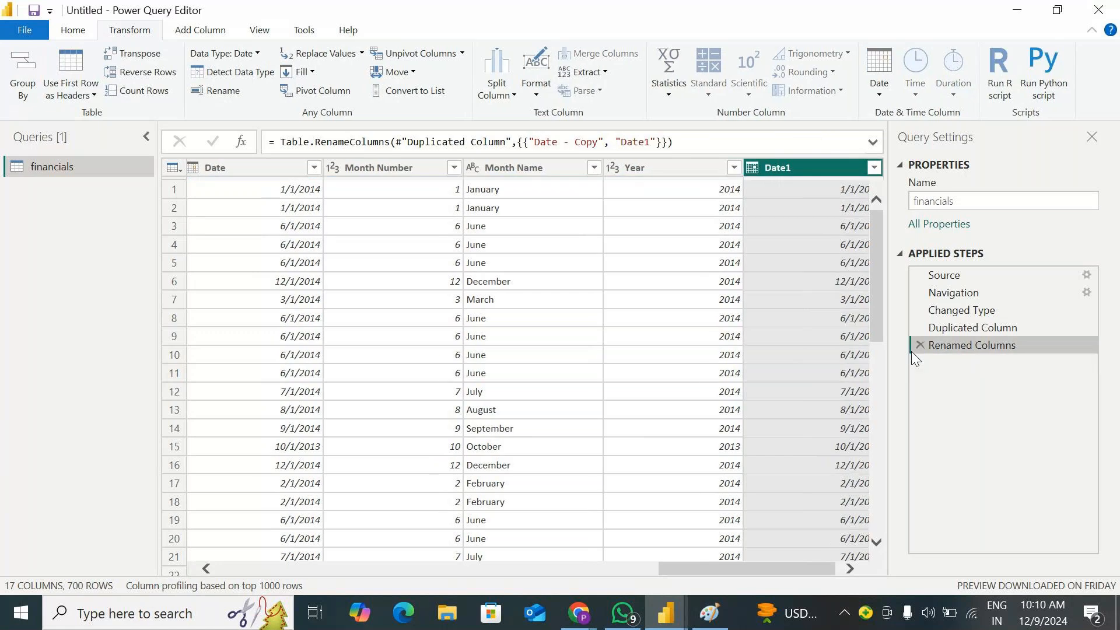
Change the data type of the Date1 column to Date/Time
click(876, 87)
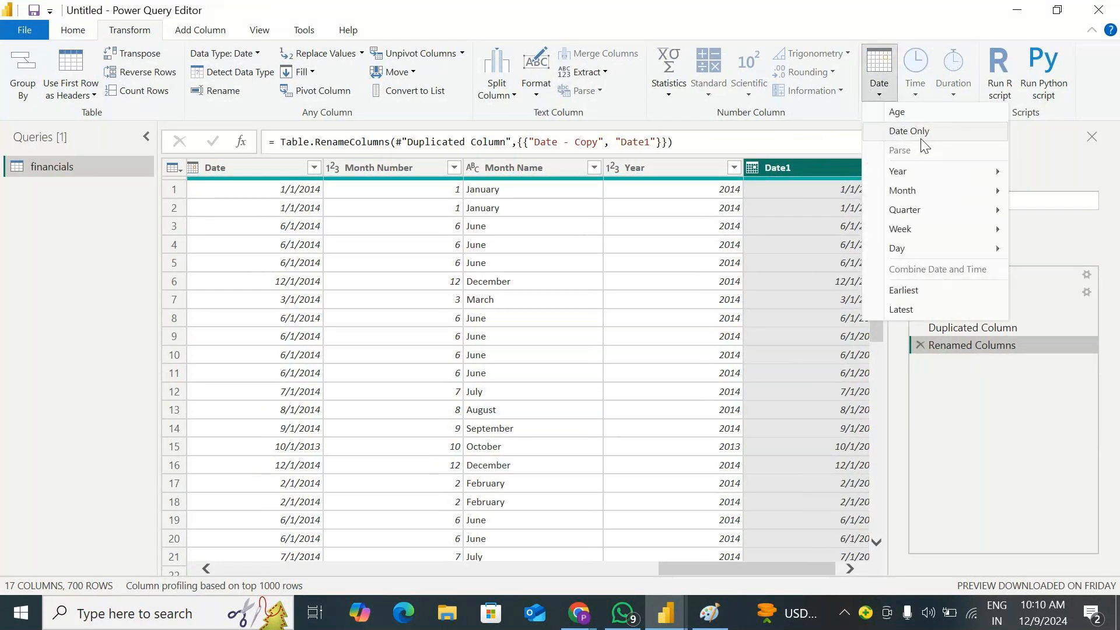
click(815, 2)
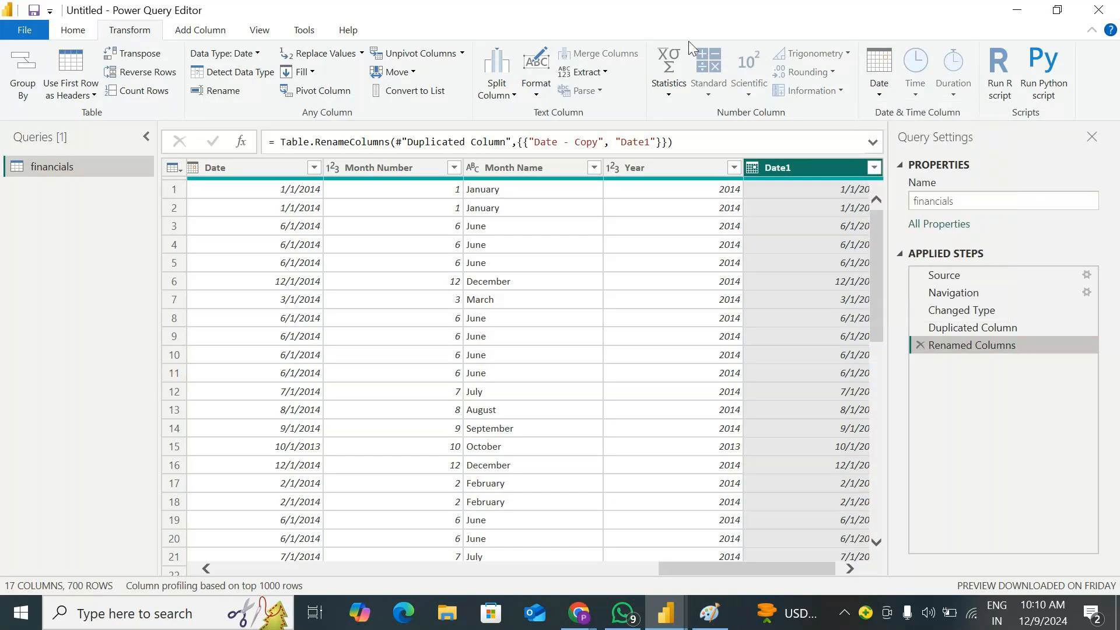
click(786, 166)
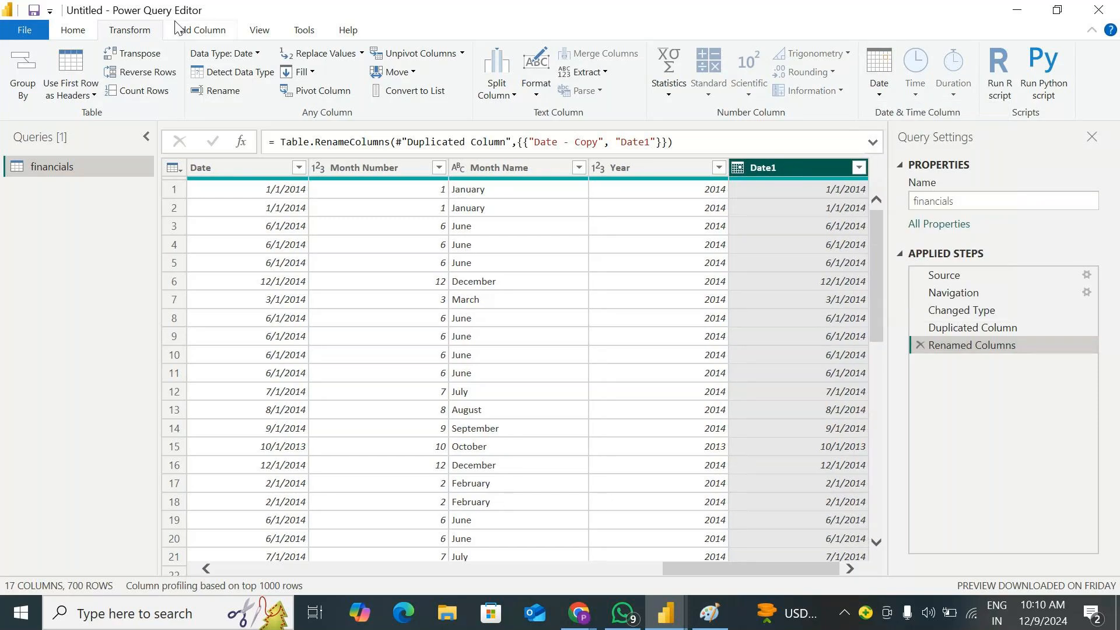
click(242, 51)
click(246, 152)
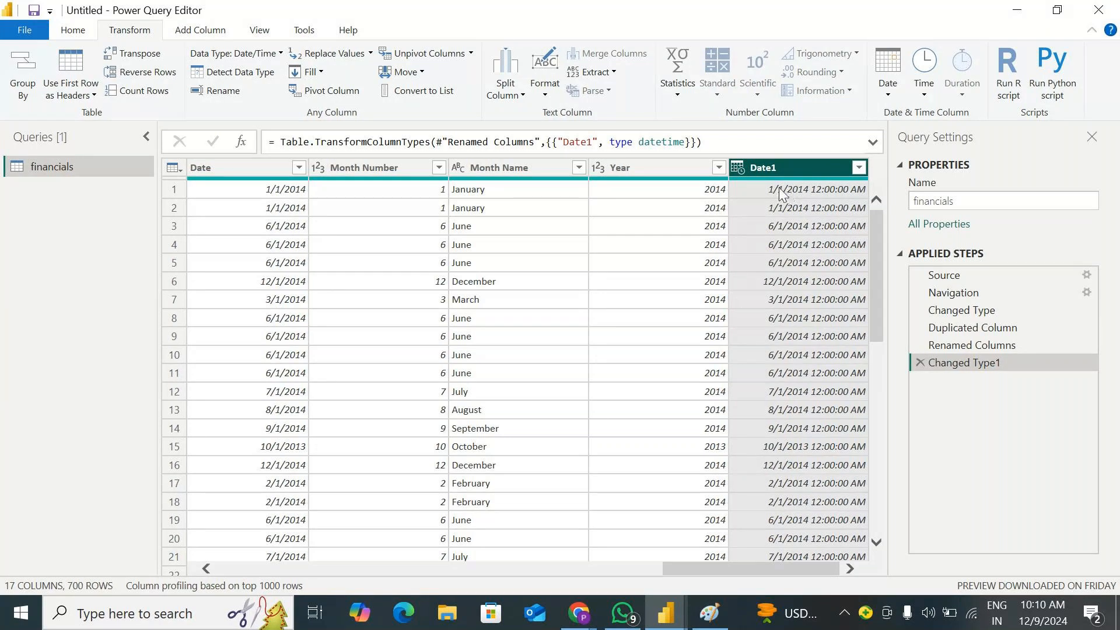
Reduce the Date1 column to Date Only and compare it with the preceding Changed Type1 step
click(887, 90)
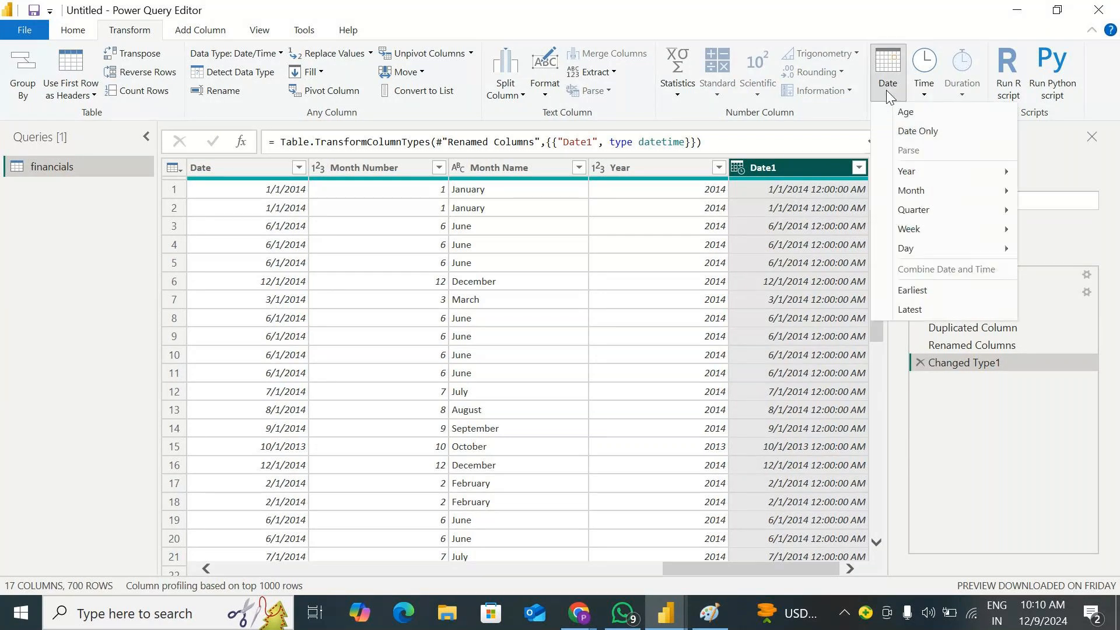
click(919, 134)
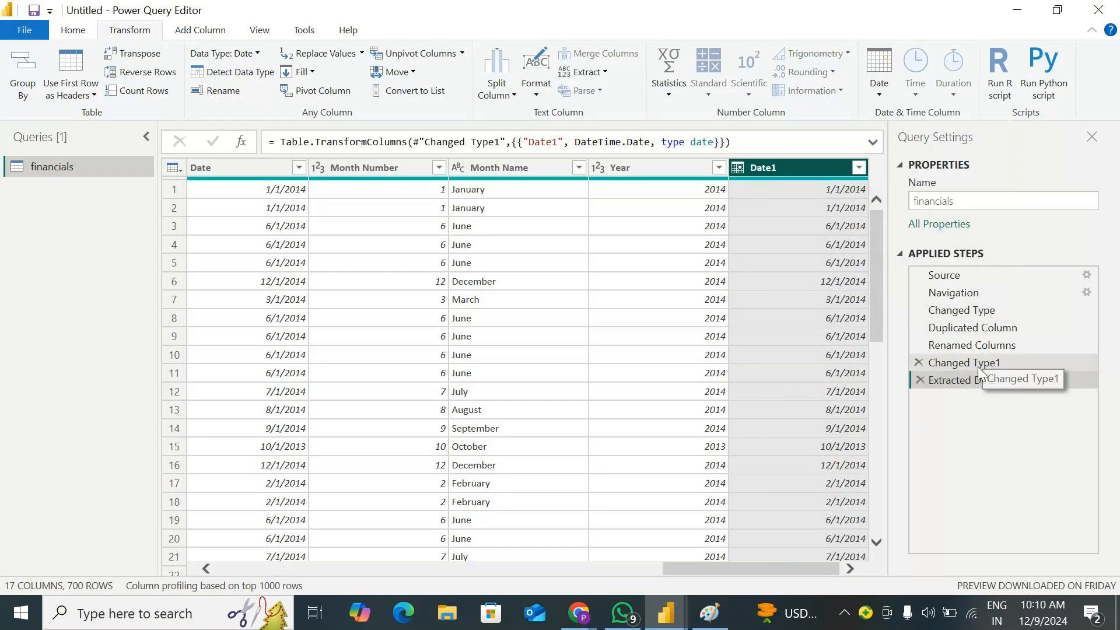
click(977, 364)
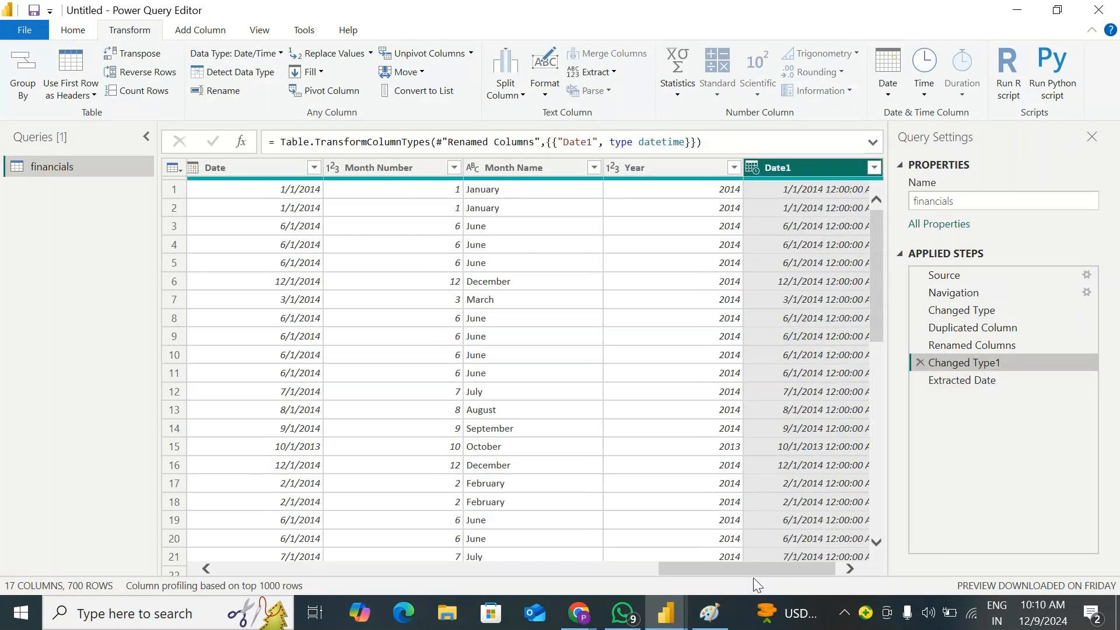
drag(754, 576, 873, 555)
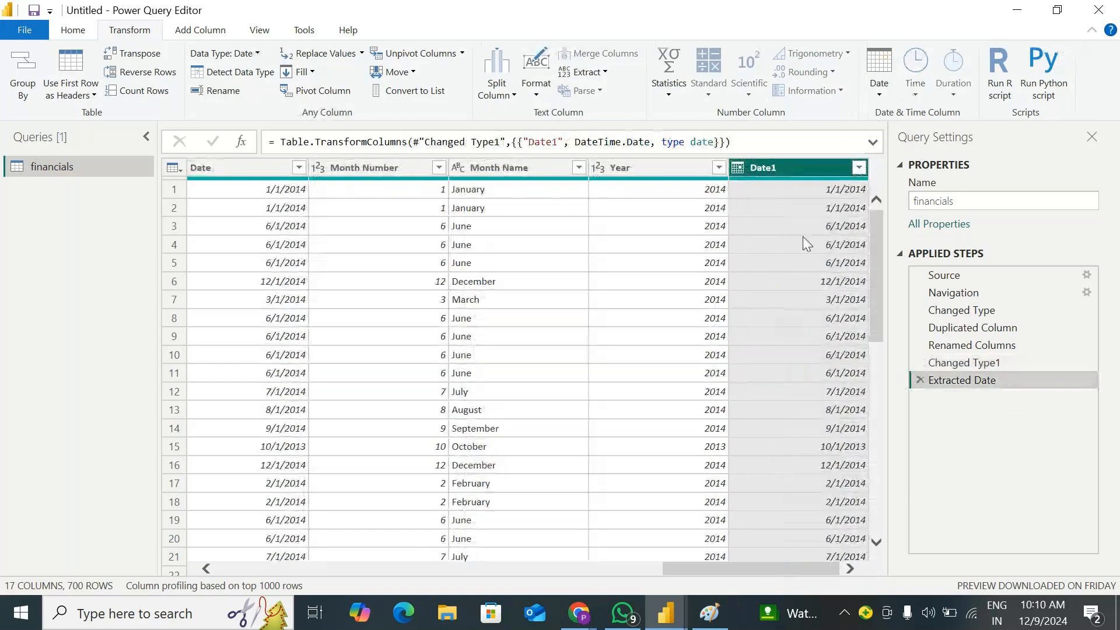
Extract the year from the Date1 column and delete the Extracted Year step
click(878, 92)
mouse_move(993, 178)
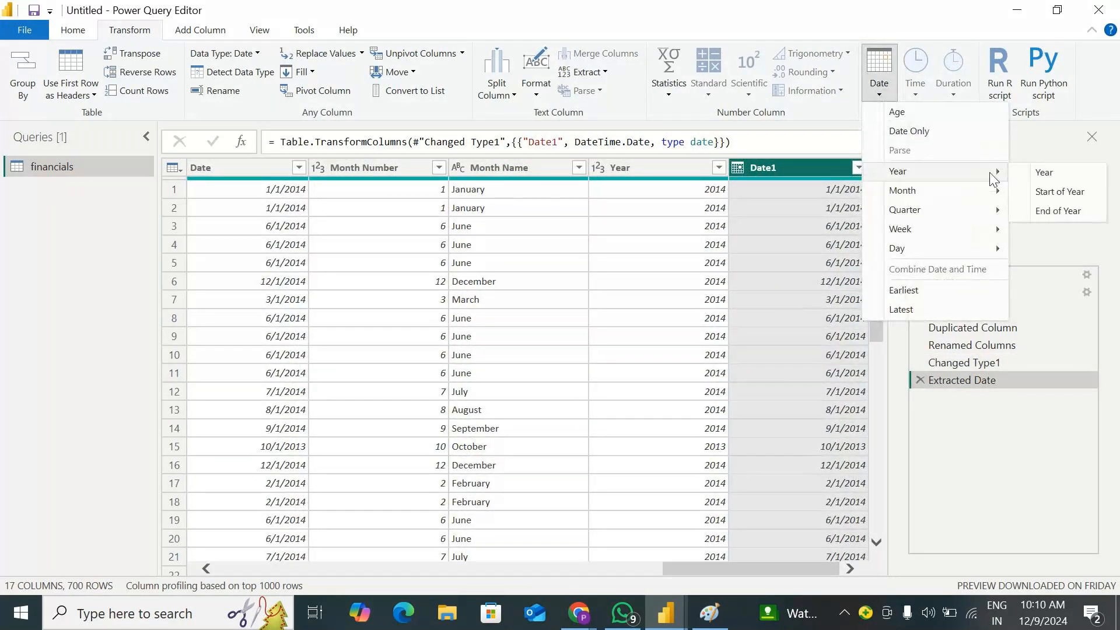
click(1058, 174)
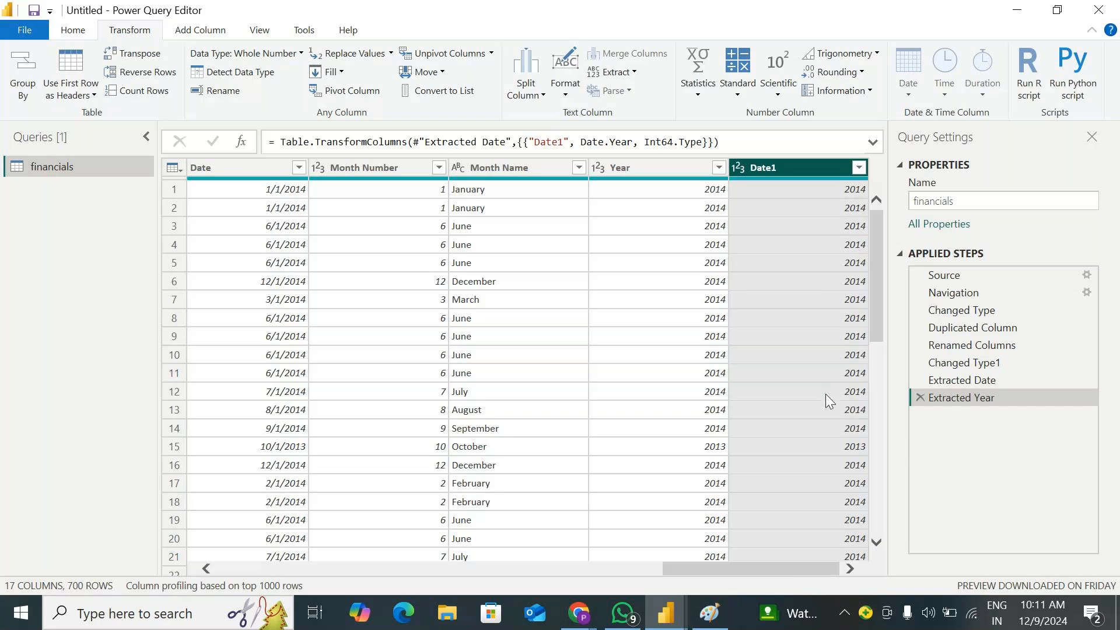
click(920, 398)
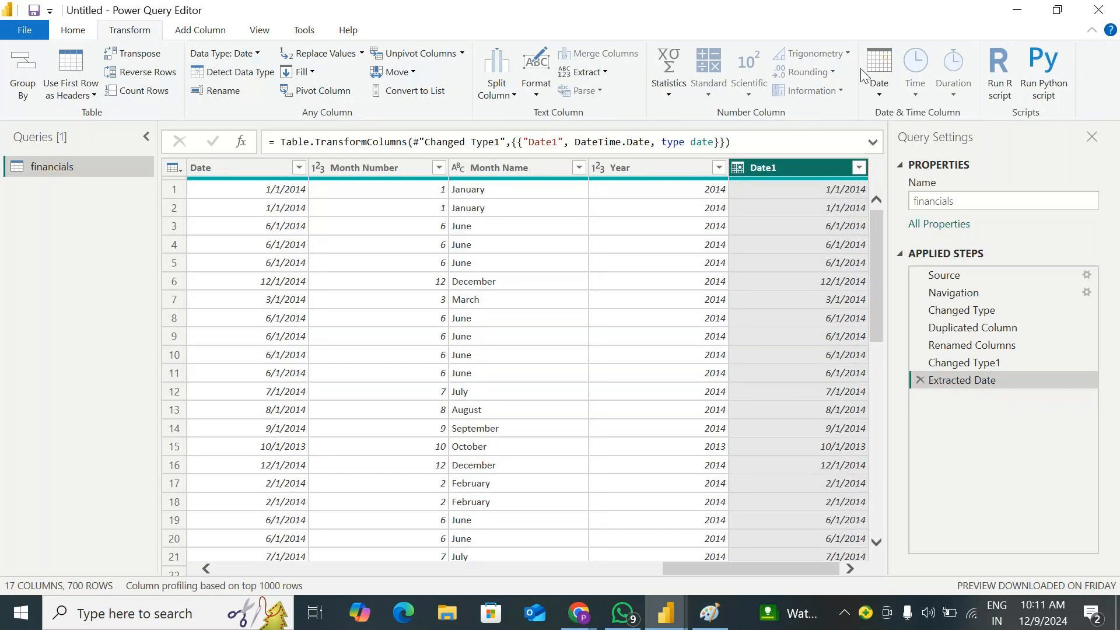
Repeat the Year extraction on Date1 and remove it again to restore the full dates
click(879, 82)
mouse_move(897, 172)
click(1044, 172)
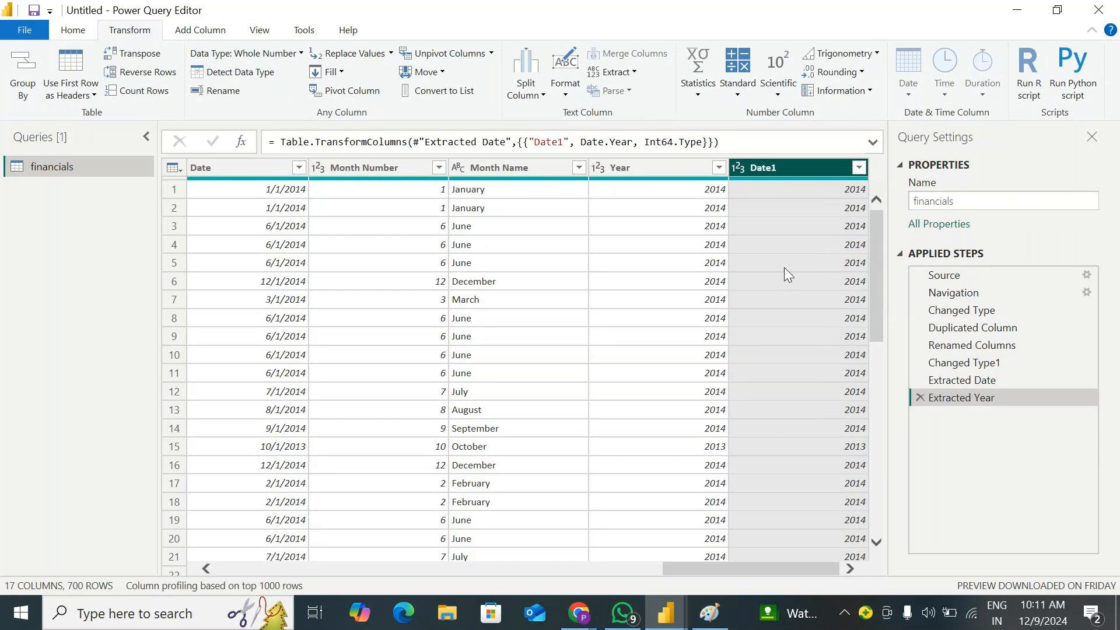
click(921, 398)
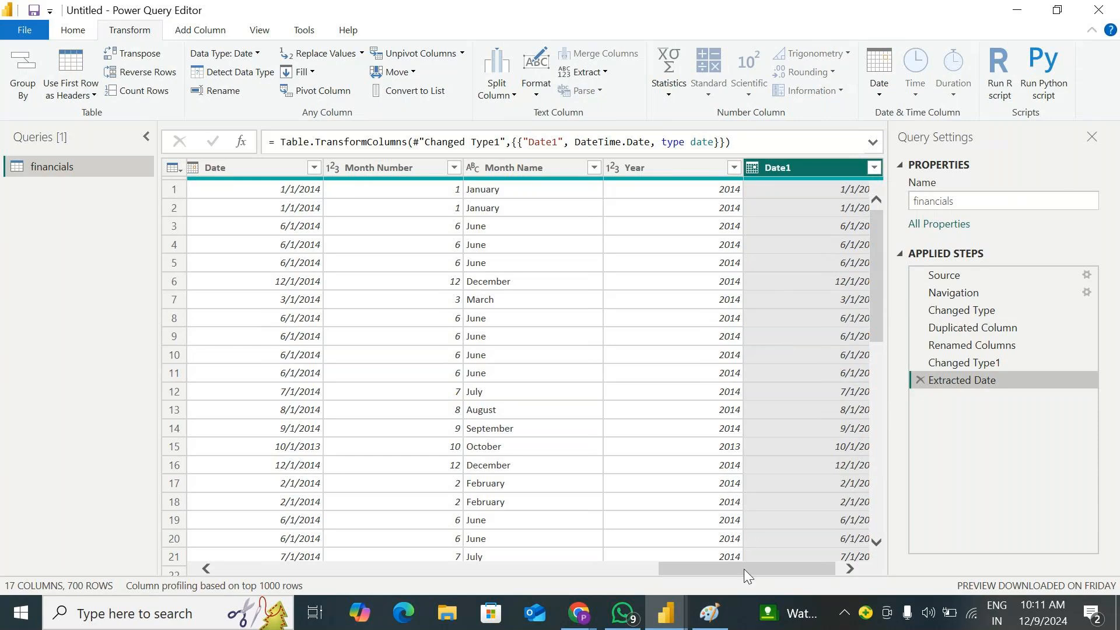
drag(744, 569, 794, 567)
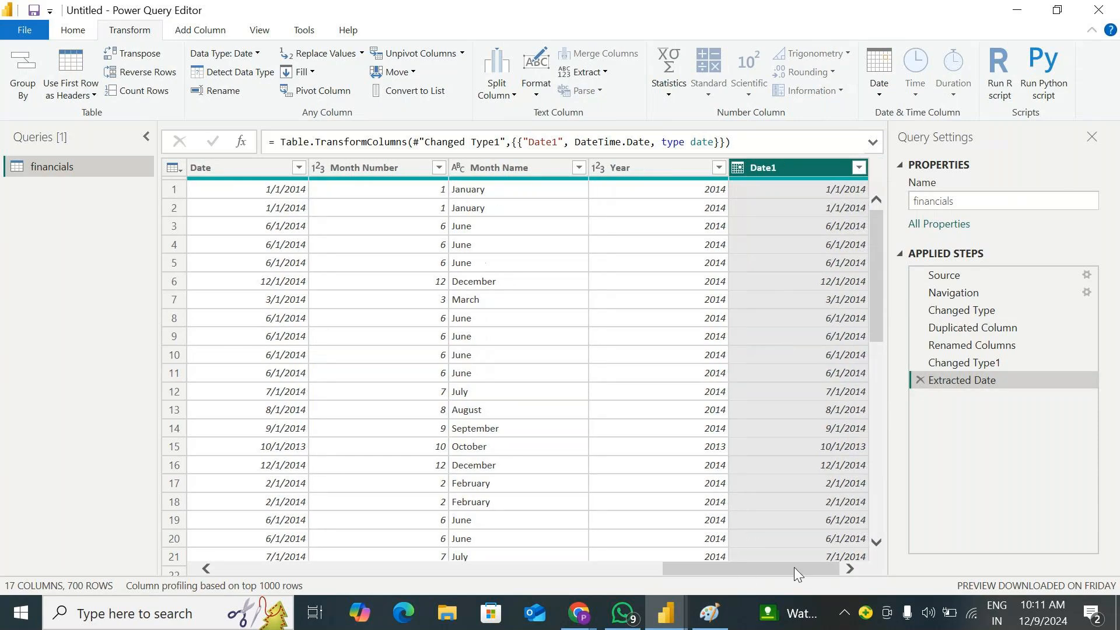
Transform the Date1 column to the Start of Year date
click(879, 92)
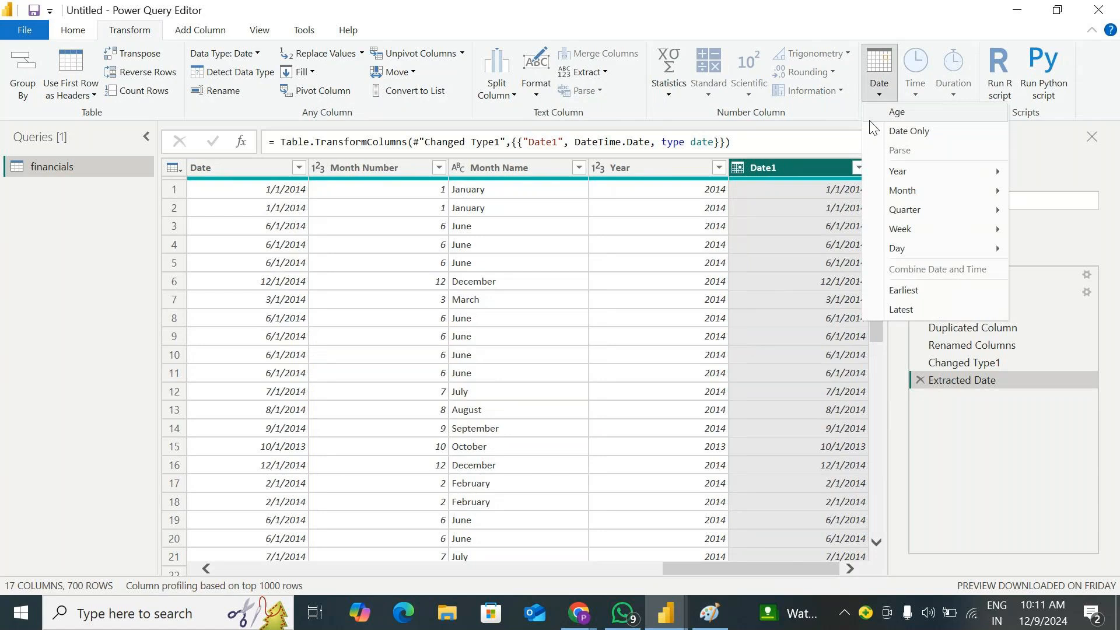
click(816, 229)
click(816, 229)
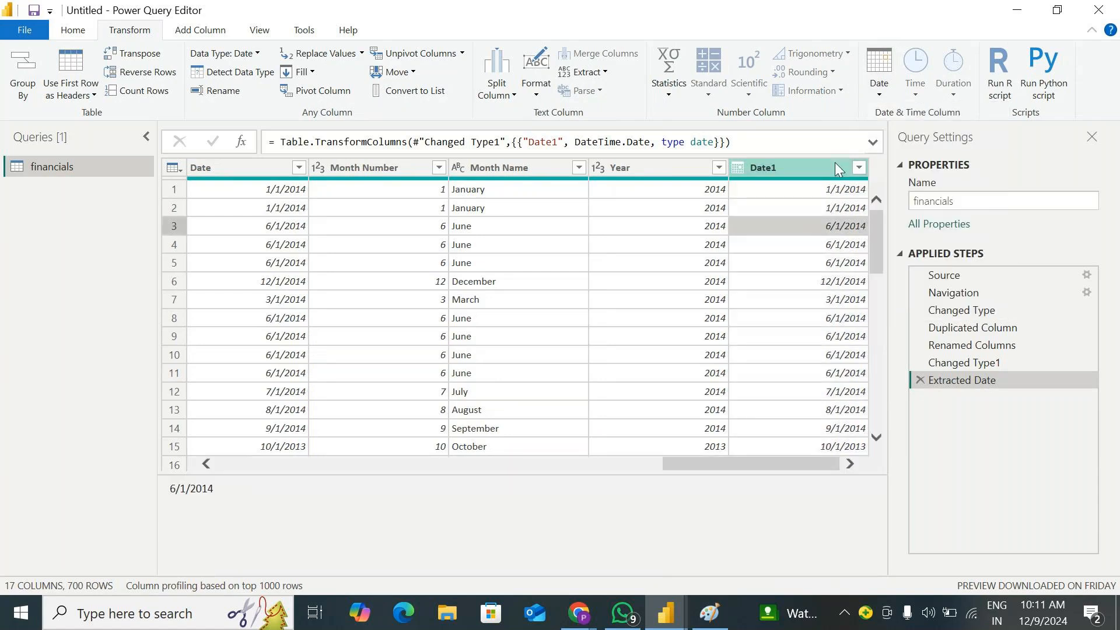
click(803, 166)
click(879, 73)
mouse_move(945, 171)
click(1058, 192)
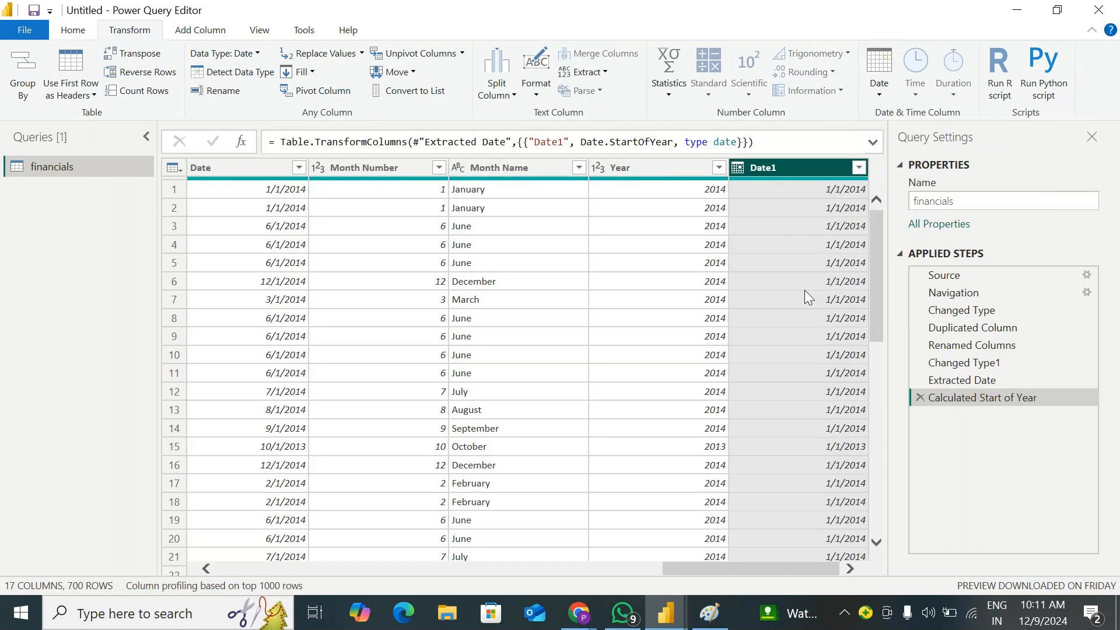
Review the start-of-year dates down the Date1 column and delete the Calculated Start of Year step
scroll(818, 245, down, 18)
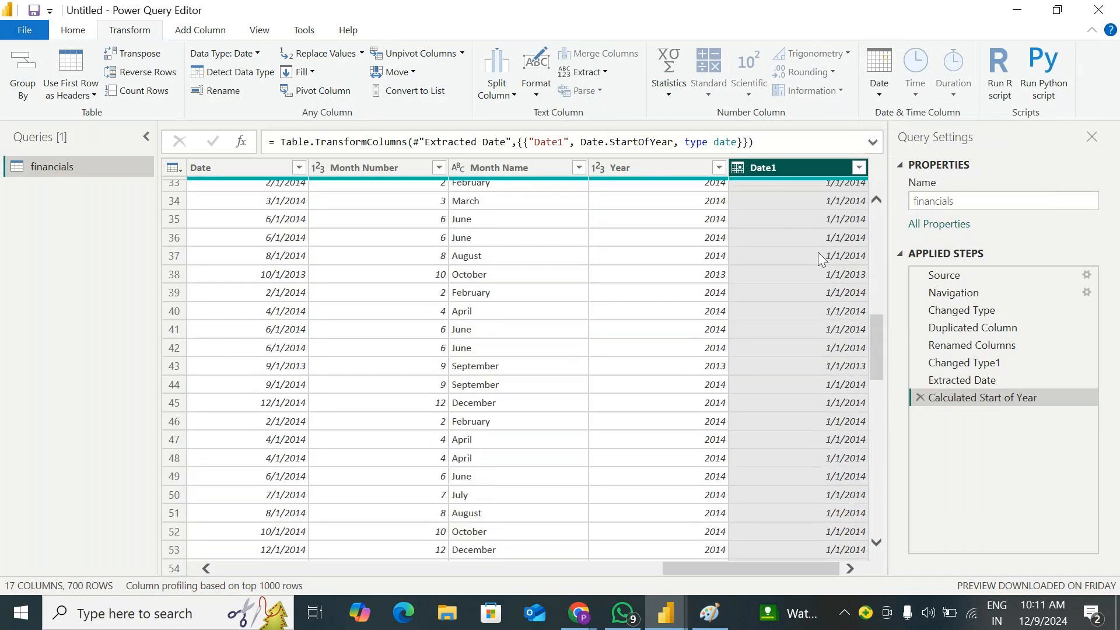
scroll(818, 251, down, 20)
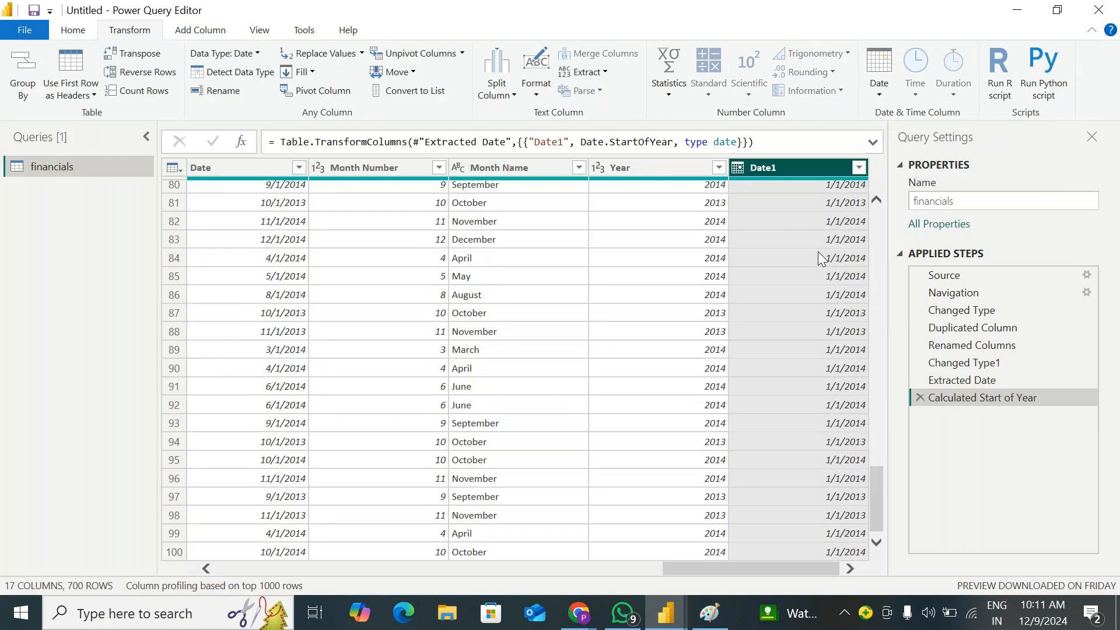
scroll(805, 312, down, 6)
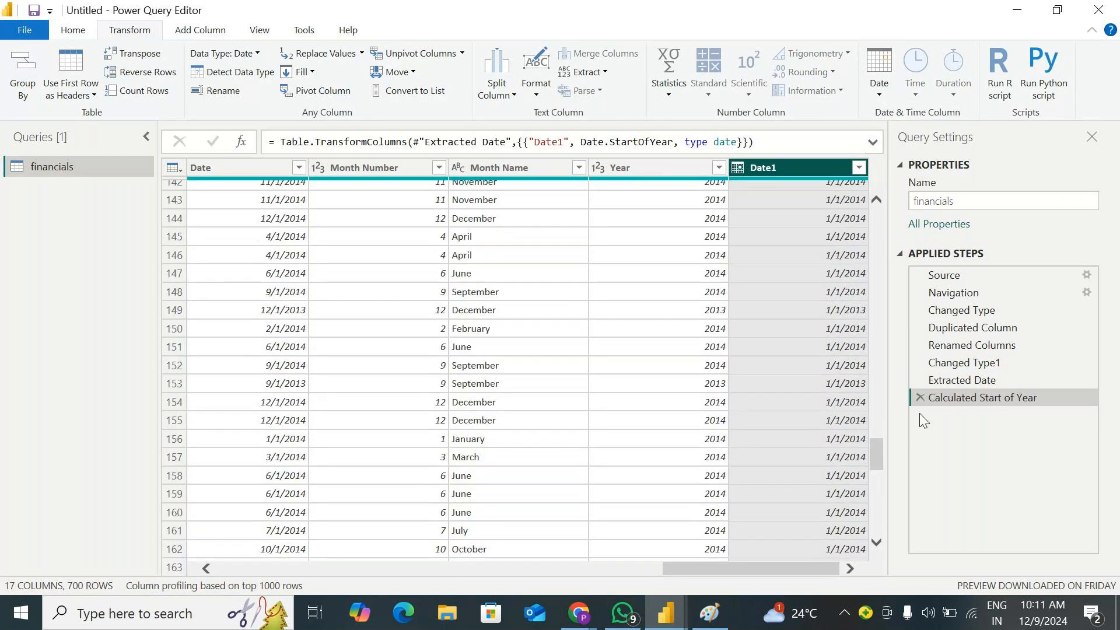
click(919, 397)
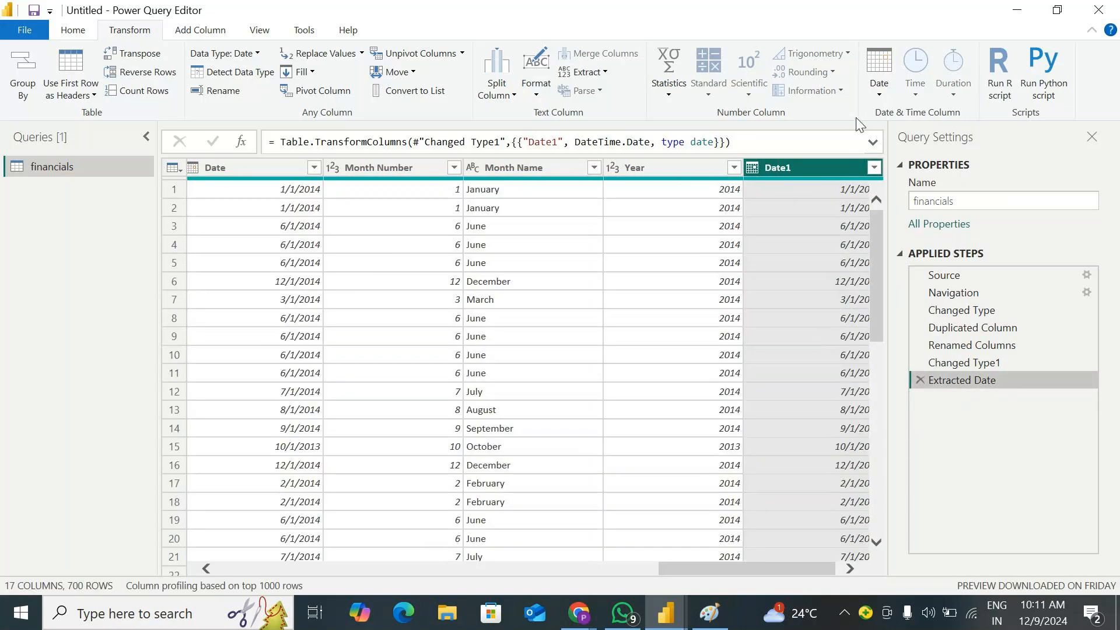
Transform the Date1 column to the End of Year date and delete the Calculated End of Year step
click(880, 76)
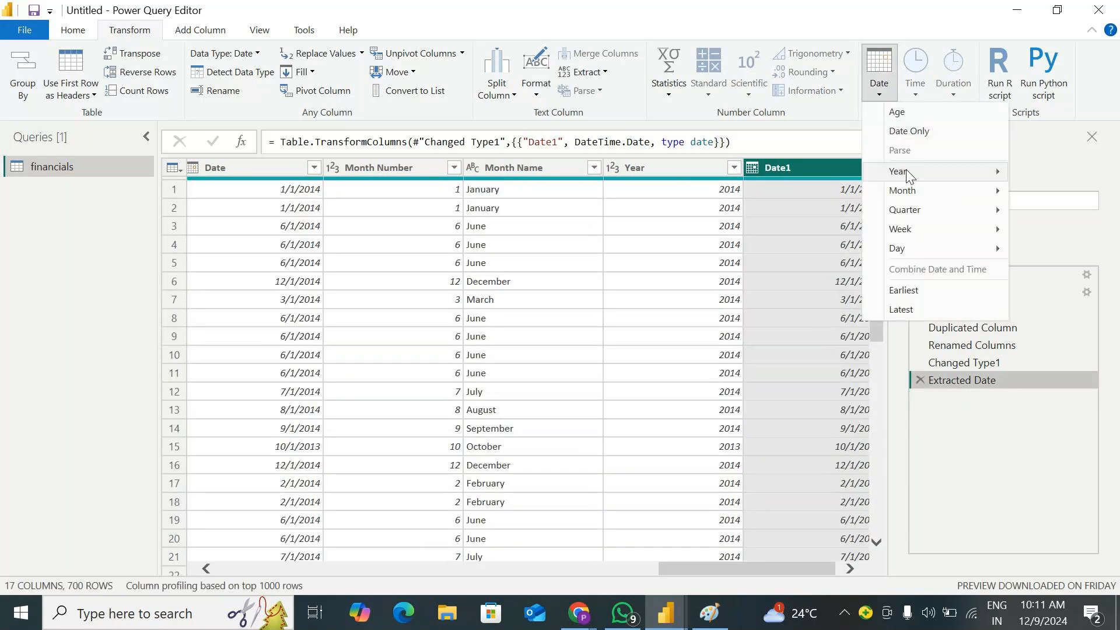
mouse_move(916, 178)
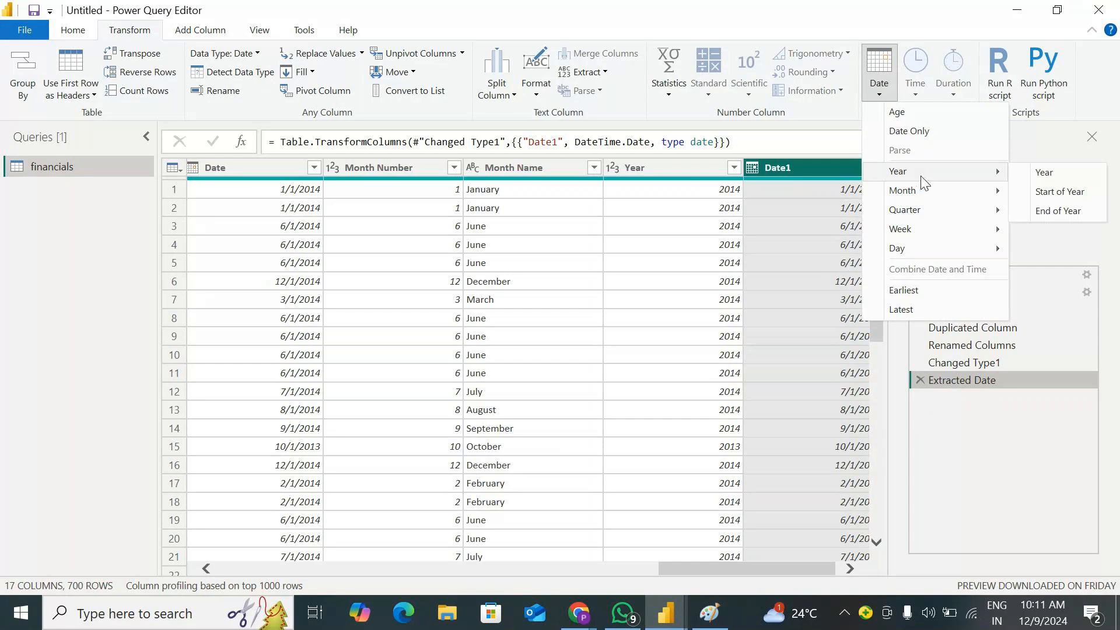
click(1058, 211)
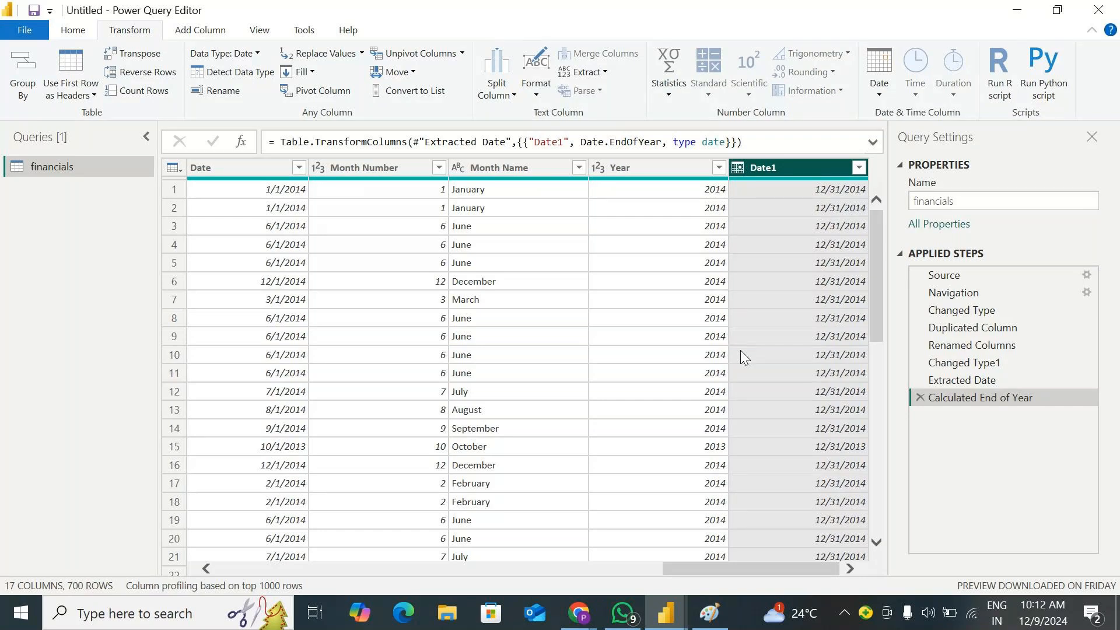
click(917, 397)
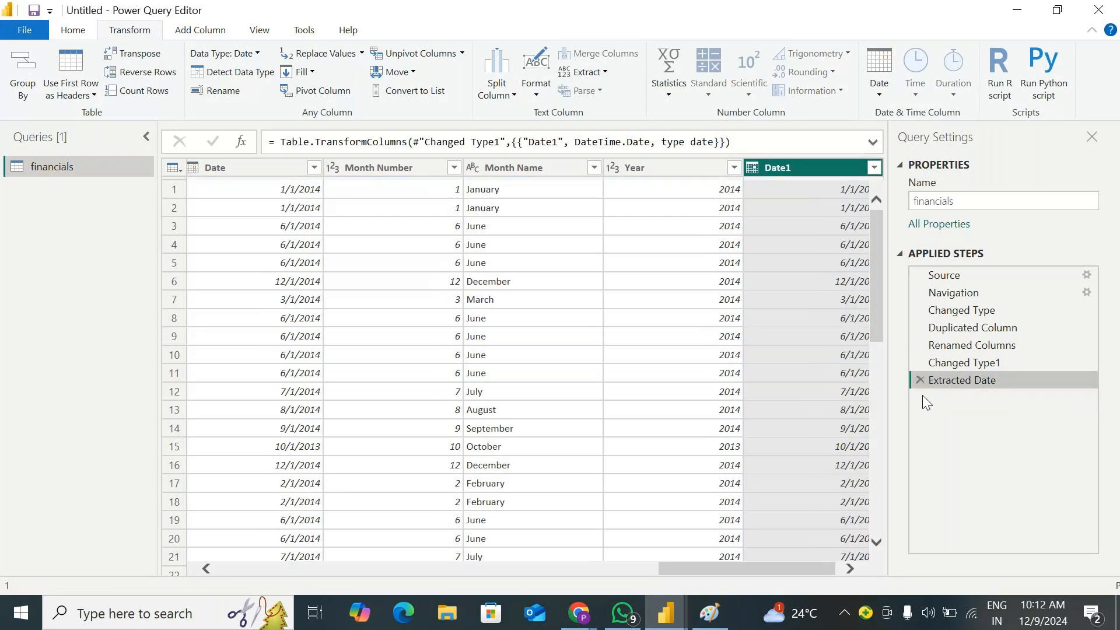
Extract the month number from Date1, review the values down the column, and delete the Extracted Month step
click(879, 73)
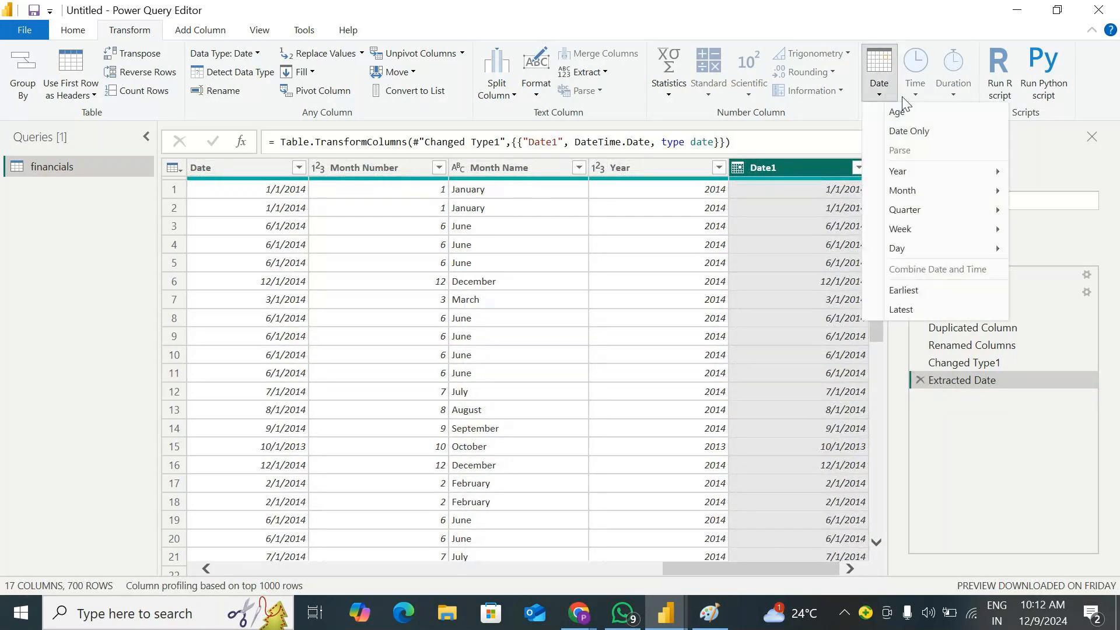
mouse_move(927, 178)
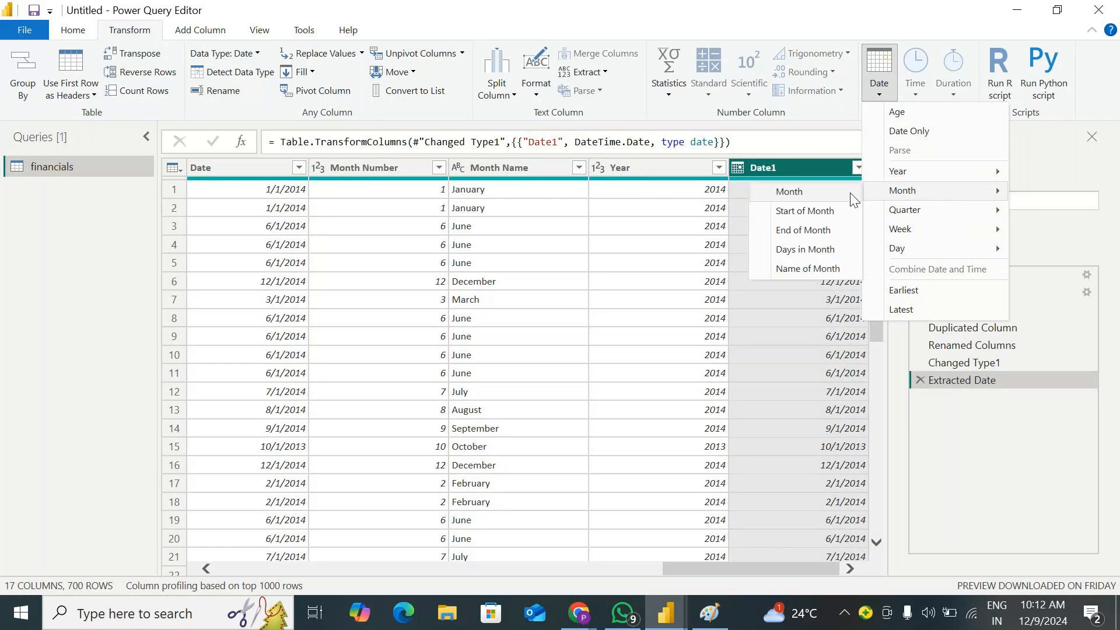
click(795, 192)
scroll(838, 245, down, 7)
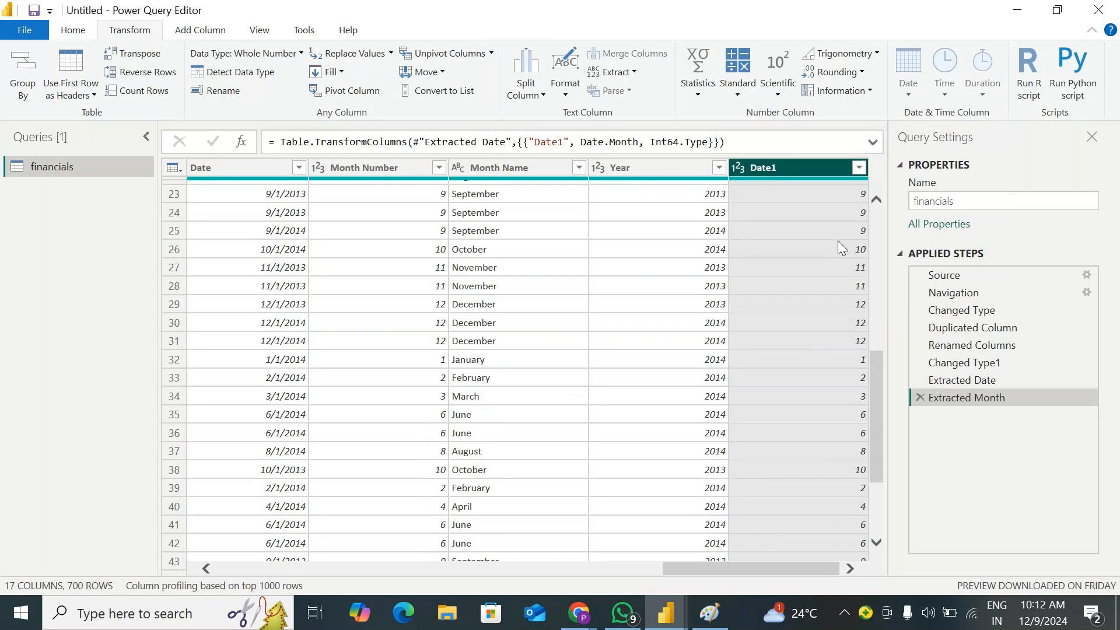
scroll(839, 247, up, 7)
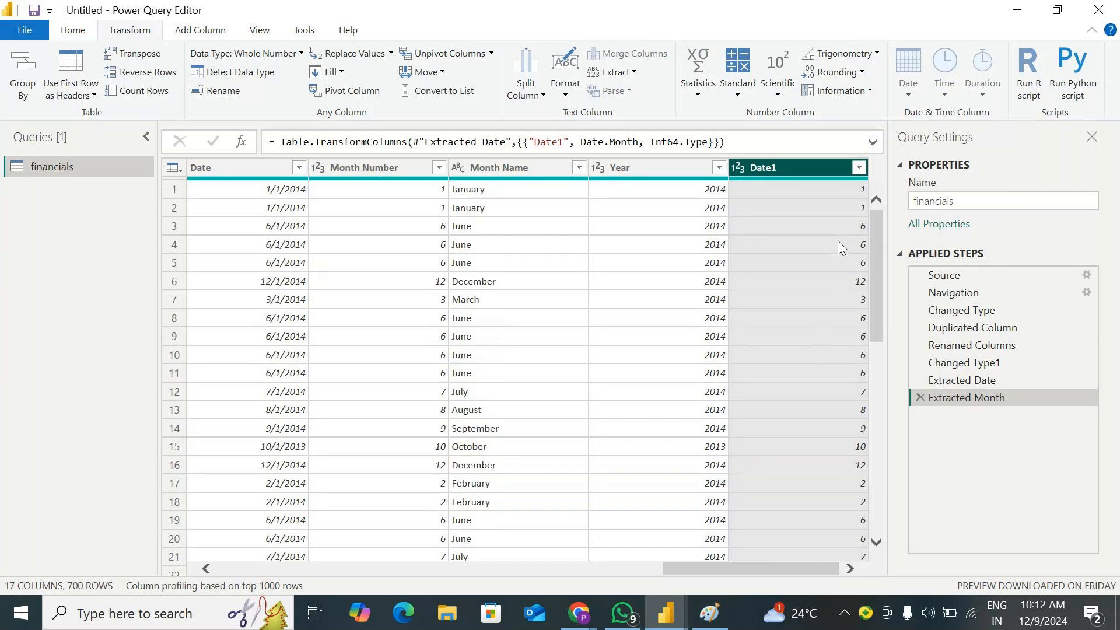
click(920, 398)
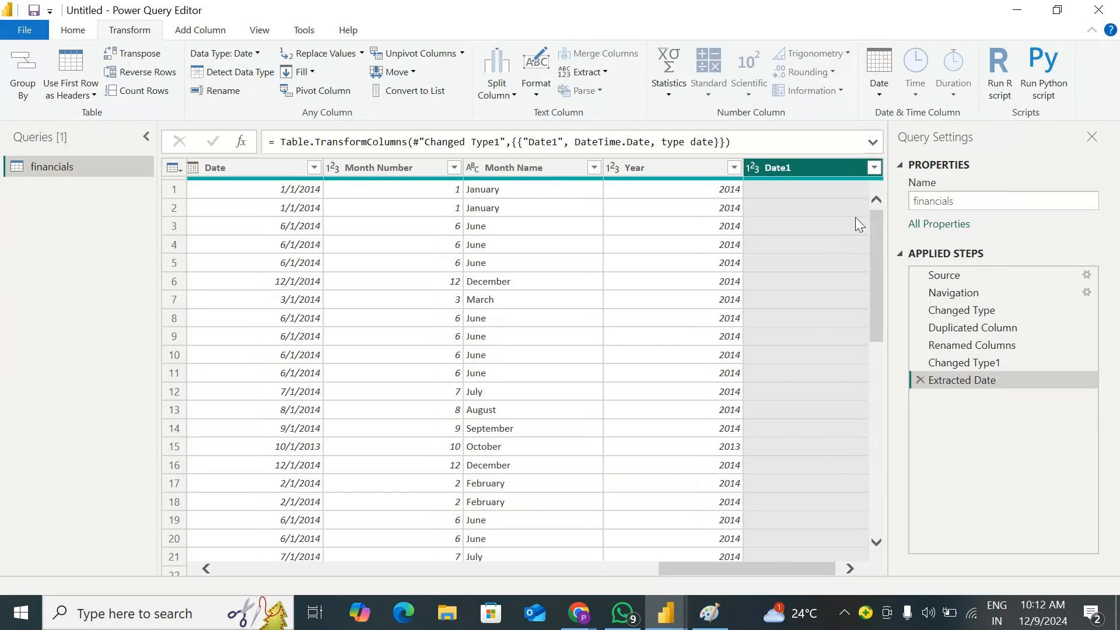
Convert the Date1 column to the Name of Month and delete the Extracted Month Name step
click(880, 88)
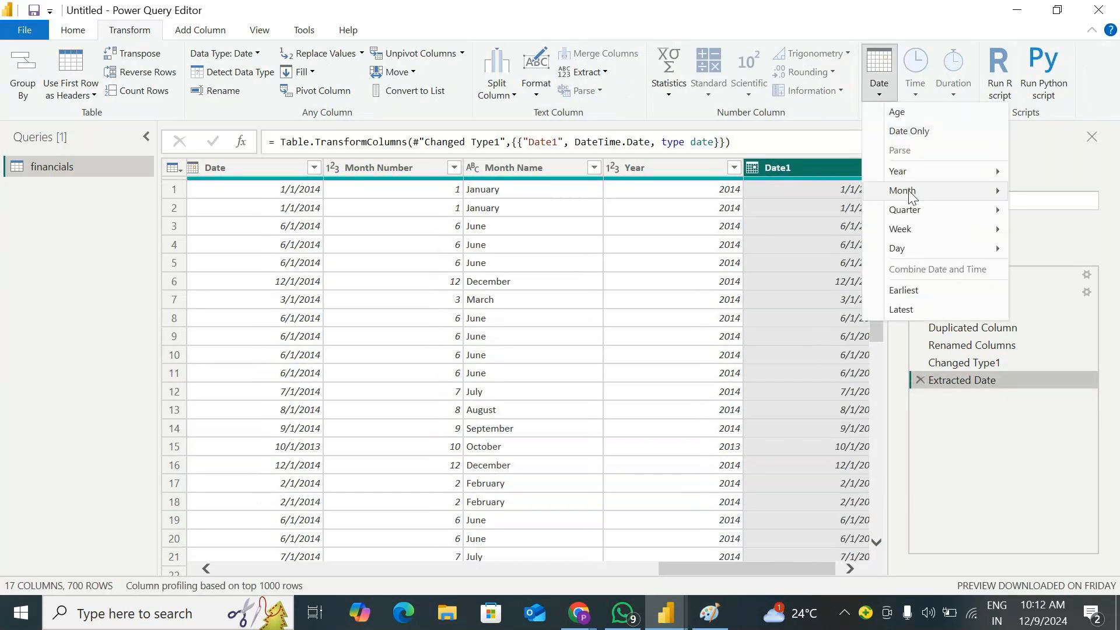
mouse_move(910, 193)
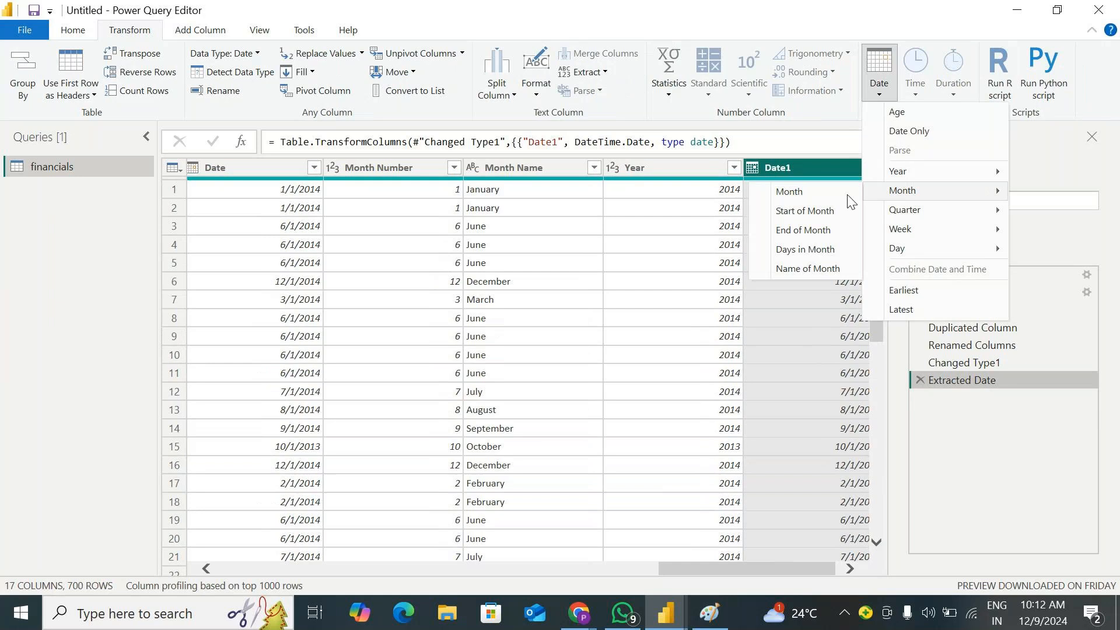
click(801, 269)
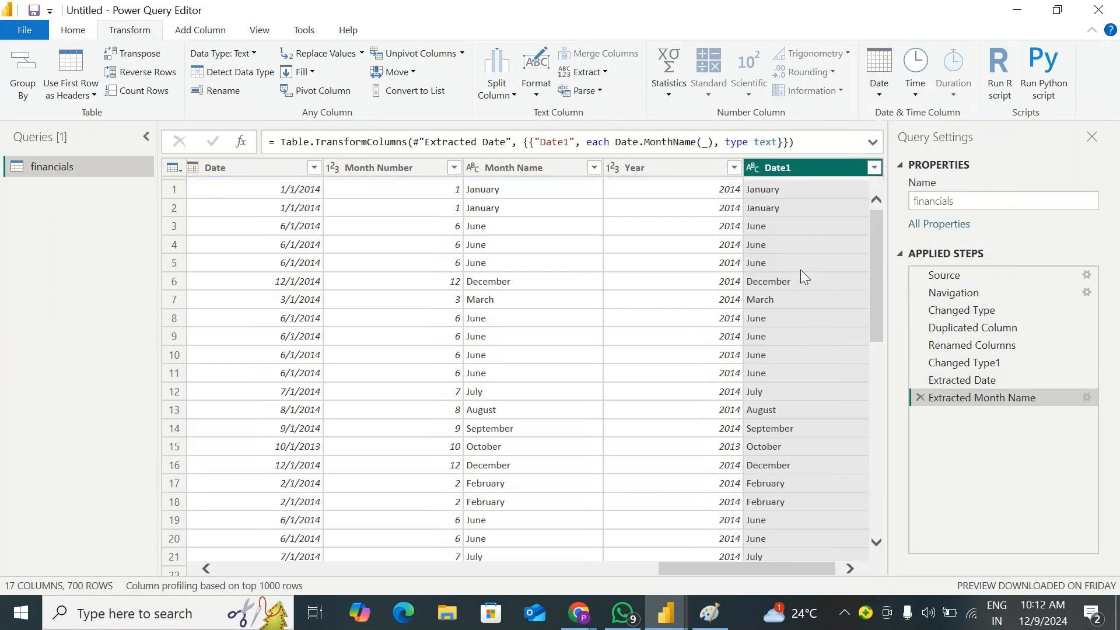
click(920, 397)
Transform the Date1 column to the Start of Month date and delete the Calculated Start of Month step
click(871, 92)
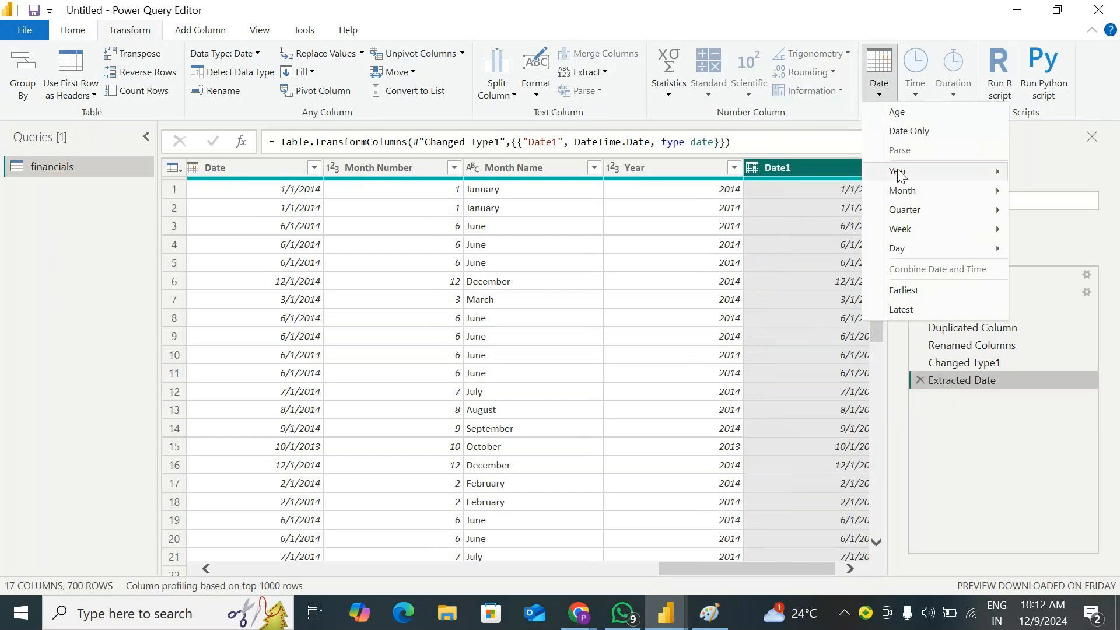
mouse_move(910, 191)
click(825, 212)
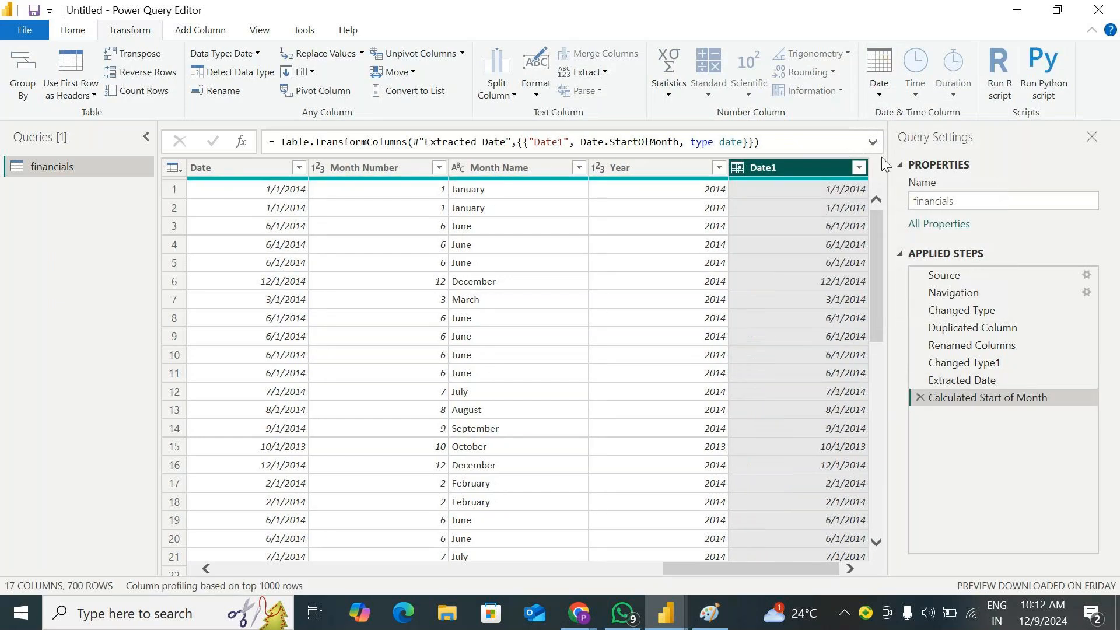
click(920, 398)
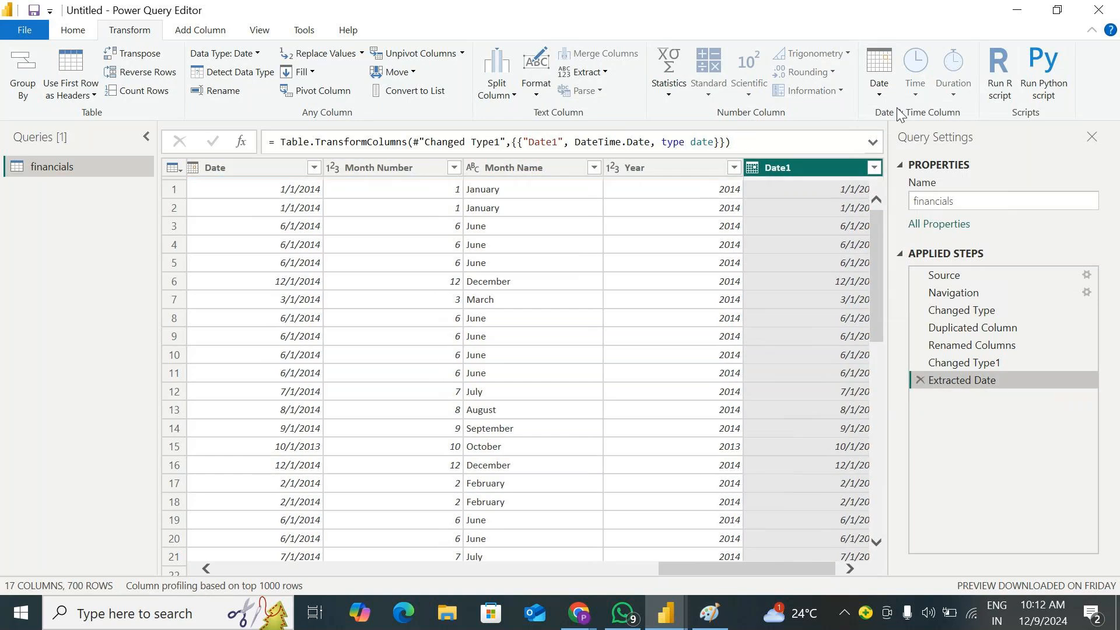
Transform the Date1 column to the End of Month date and delete the Calculated End of Month step
click(884, 90)
mouse_move(921, 191)
click(811, 229)
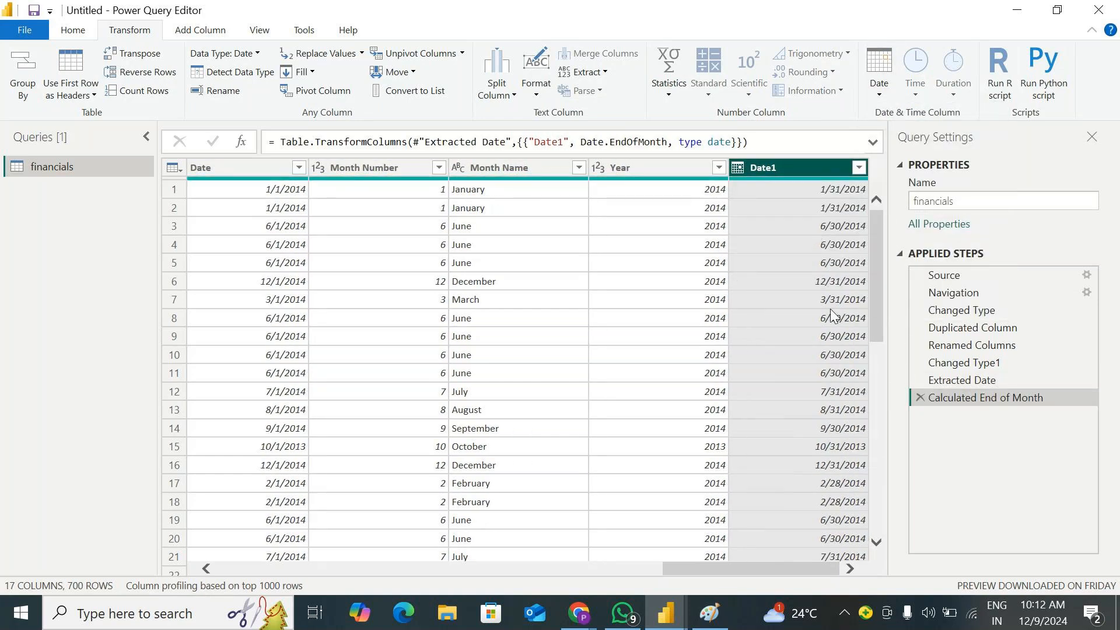
click(919, 397)
Calculate Days in Month for Date1, review the values down the column, and delete the Calculated Days in Month step
click(879, 76)
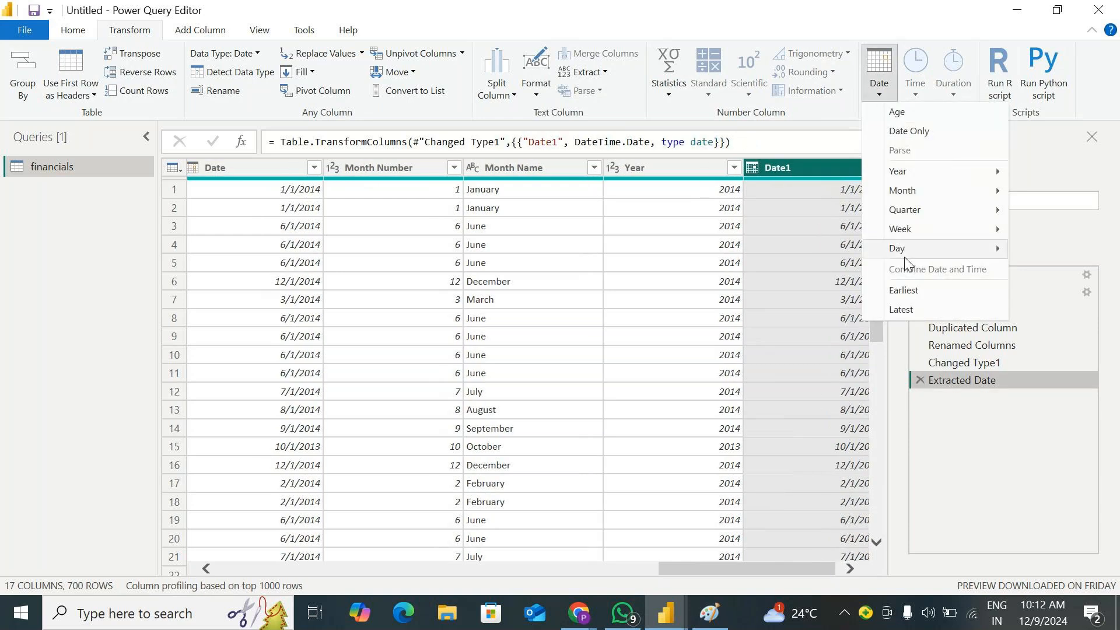
mouse_move(926, 198)
click(825, 254)
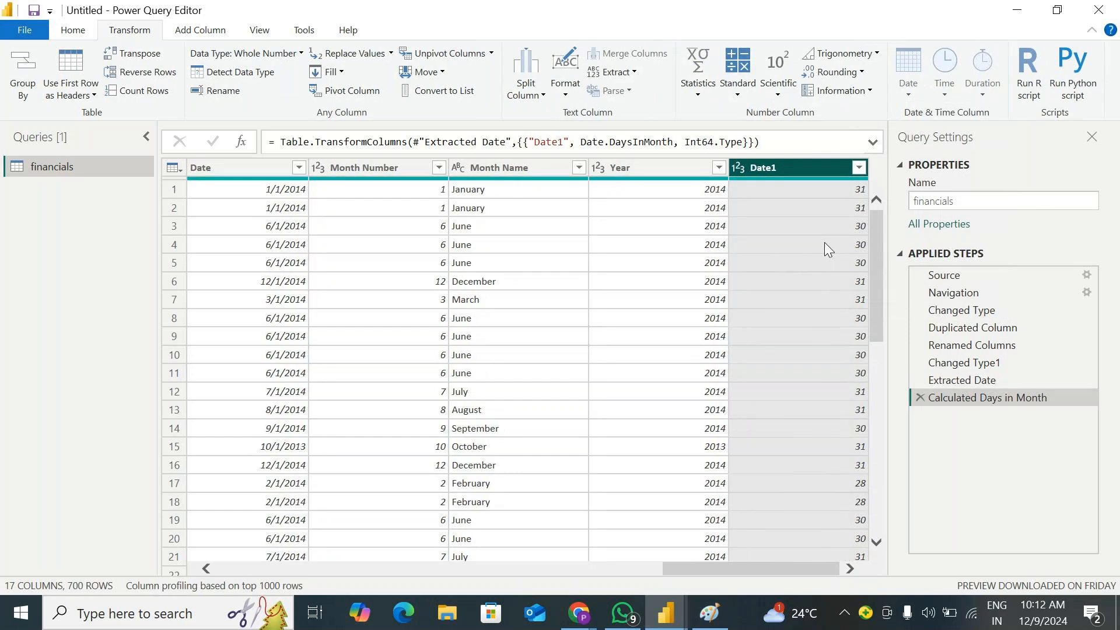
scroll(824, 243, down, 2)
scroll(831, 240, down, 7)
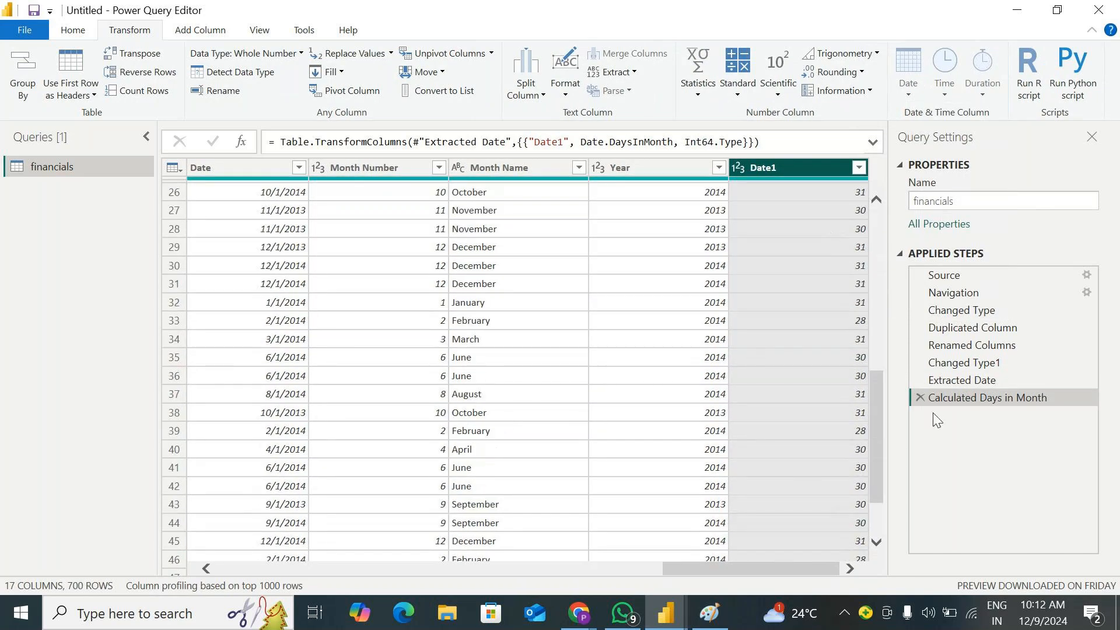
click(920, 397)
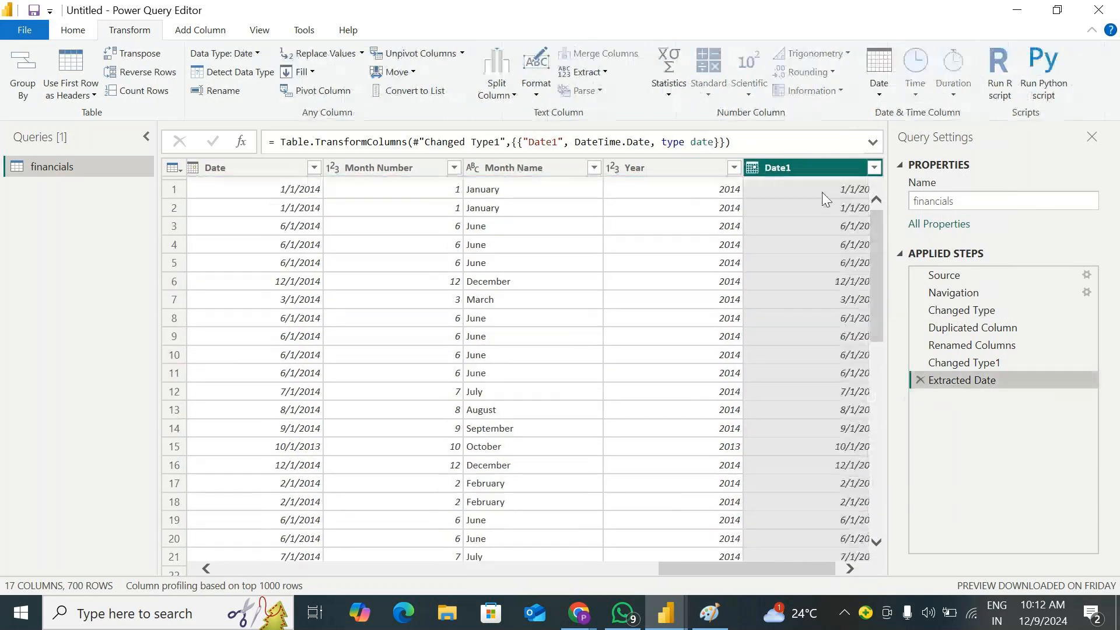
Review the Quarter date options, extract the Day from the Date1 column, and delete the Extracted Day step
click(884, 93)
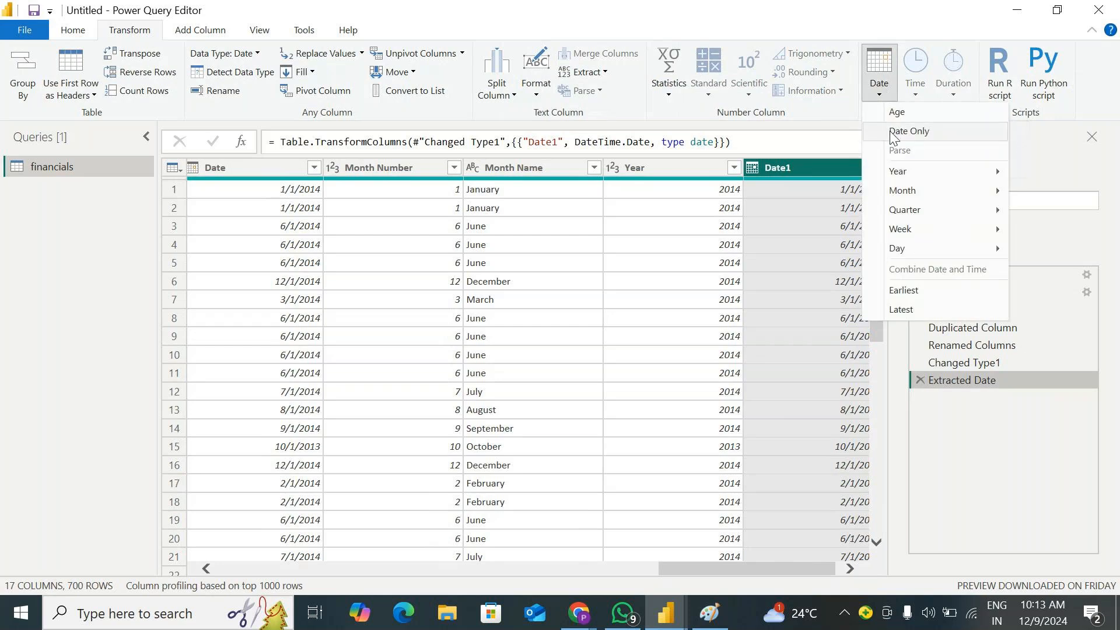
click(934, 414)
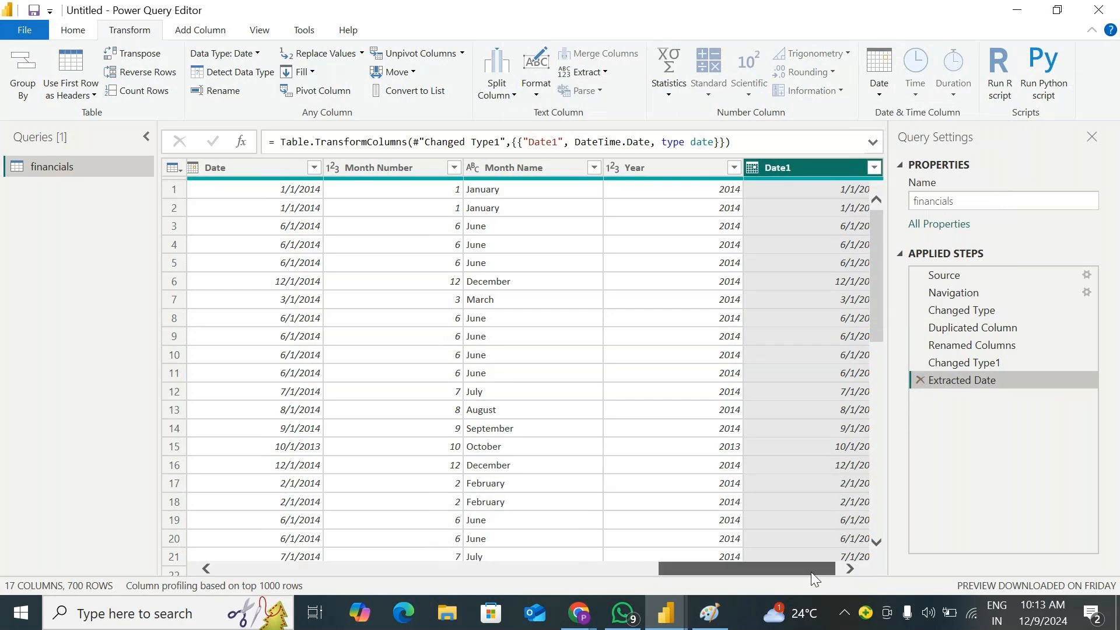
drag(811, 572, 873, 543)
click(878, 87)
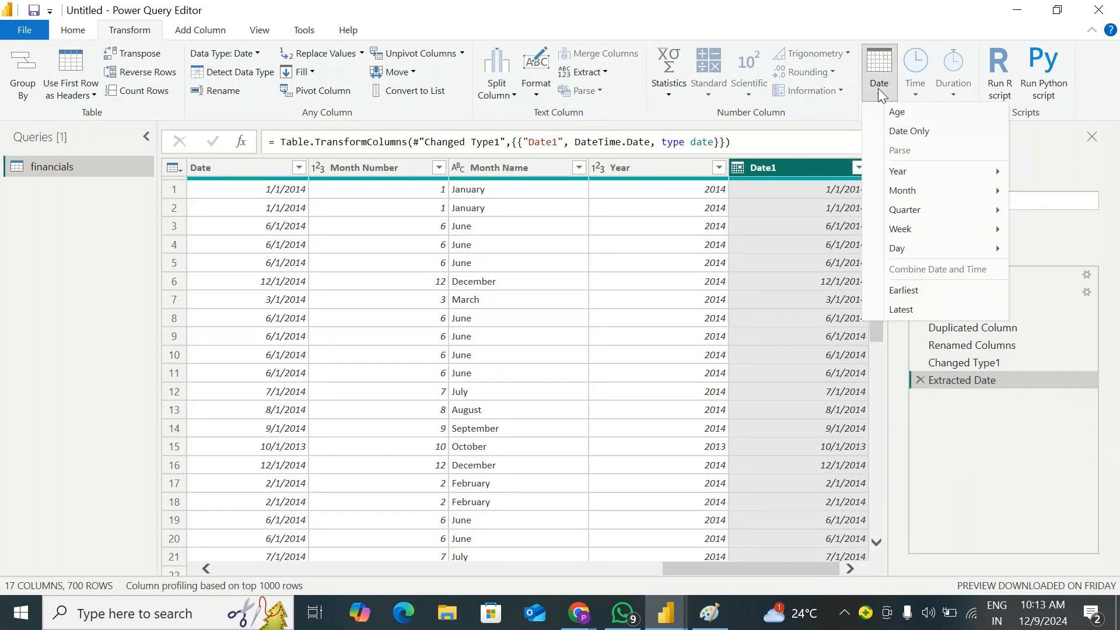
mouse_move(904, 210)
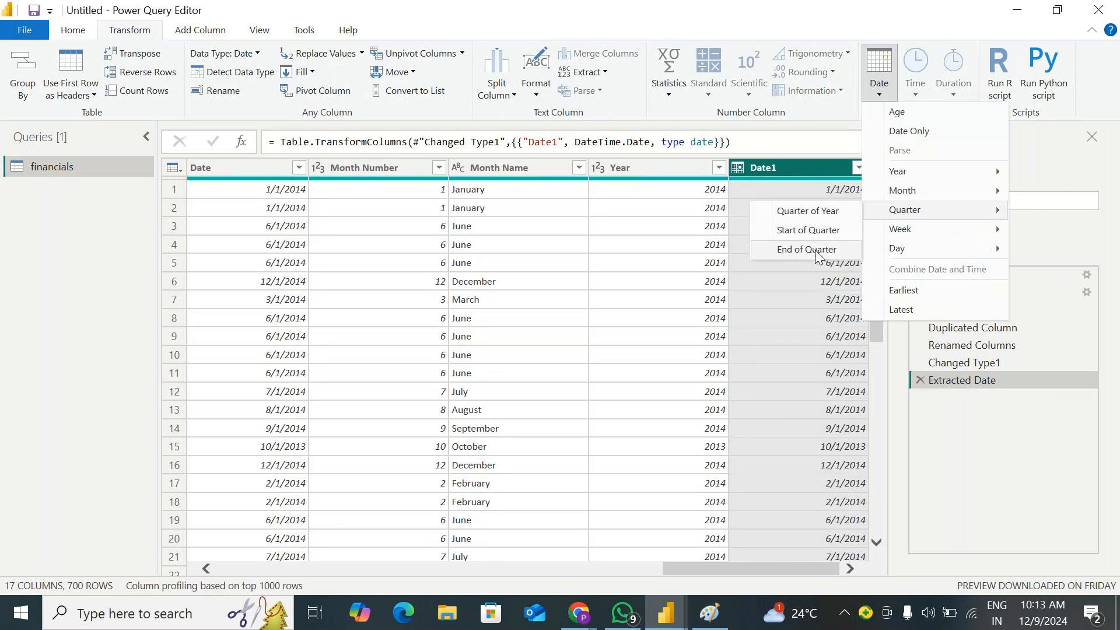
mouse_move(946, 234)
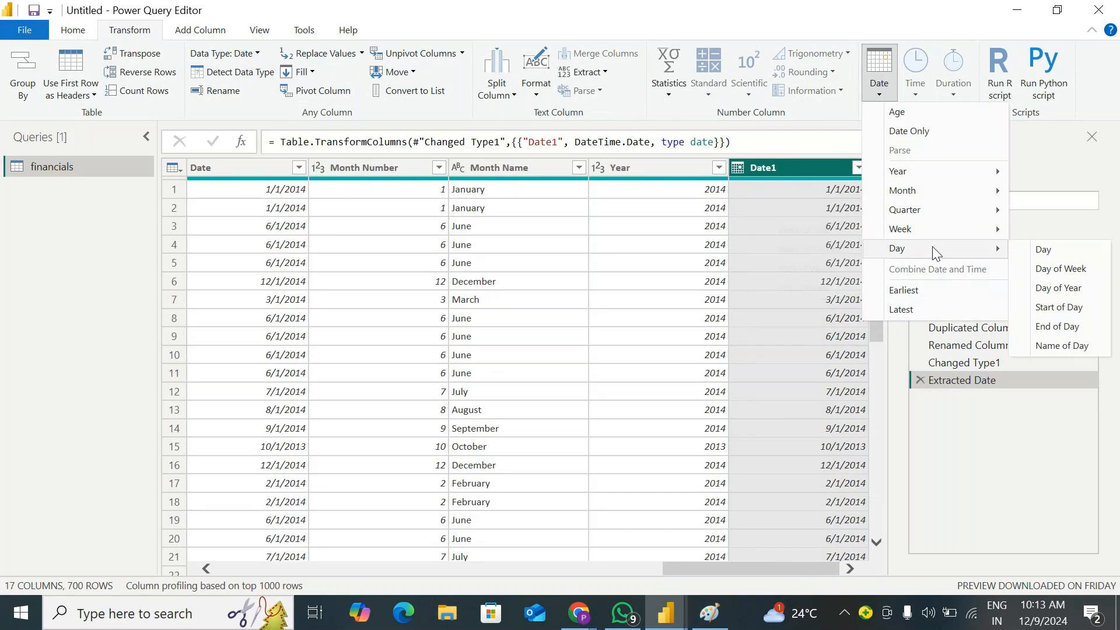
click(1048, 249)
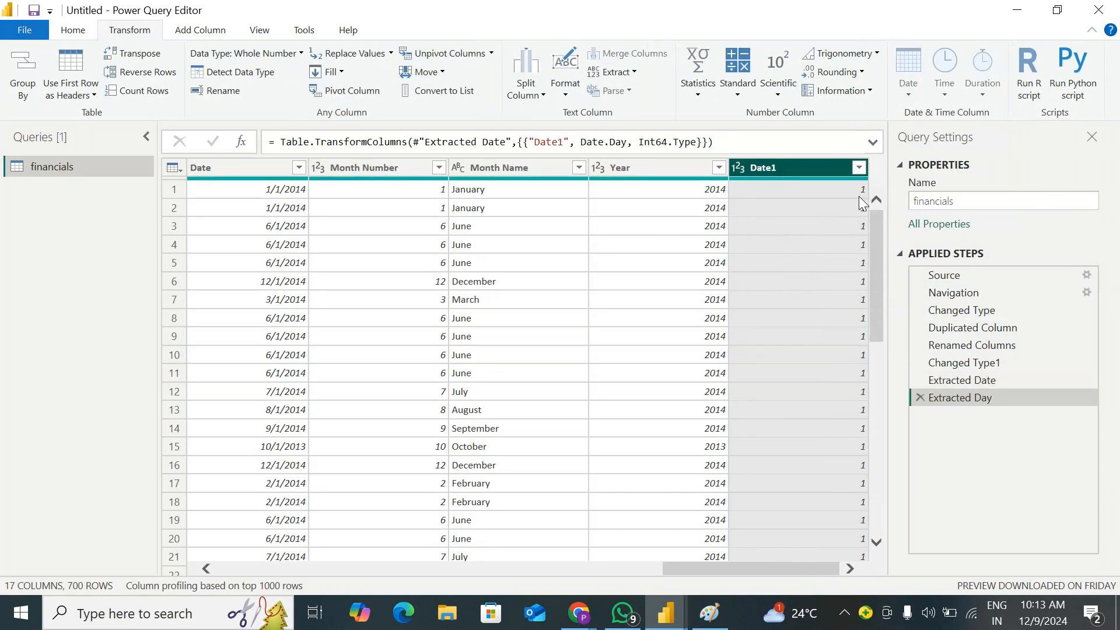
click(920, 398)
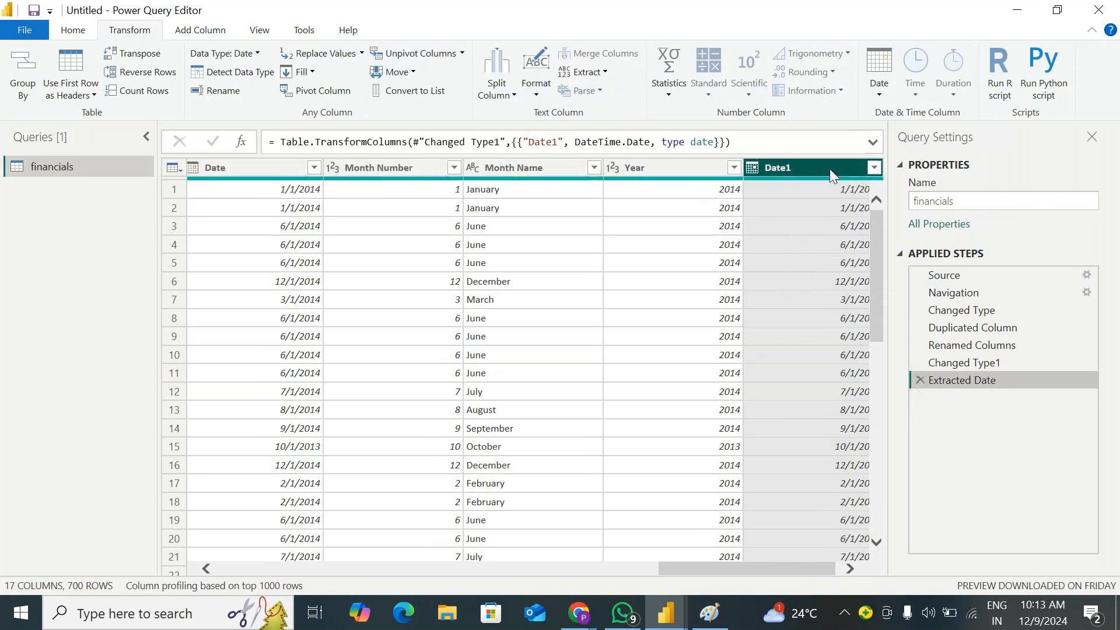
Convert the Date1 column to the Name of Day and delete the Extracted Day Name step
click(879, 73)
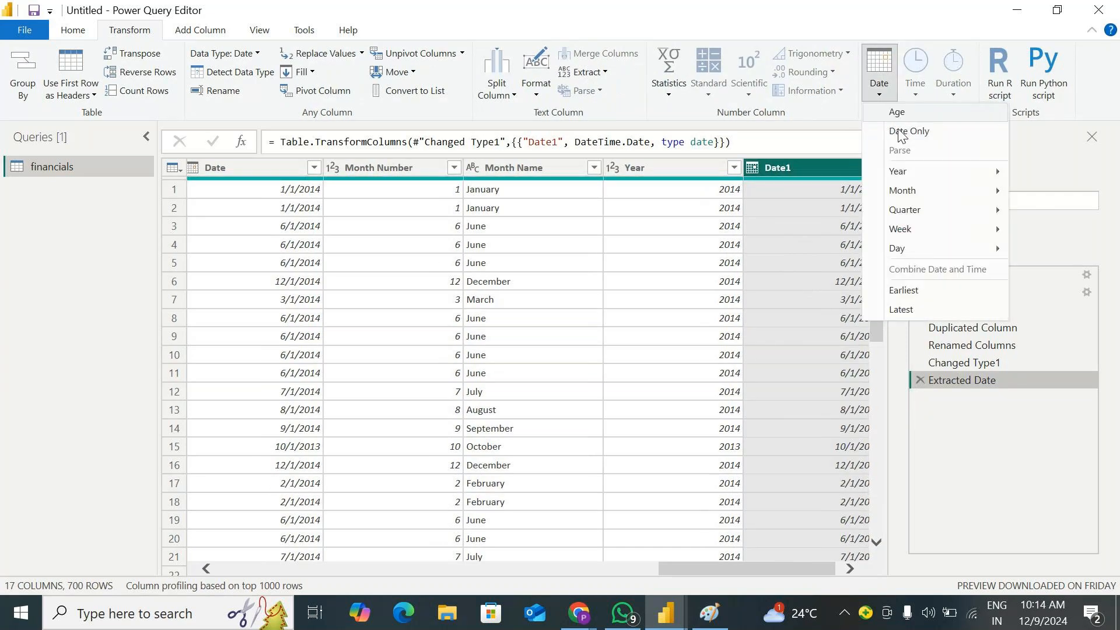
mouse_move(925, 250)
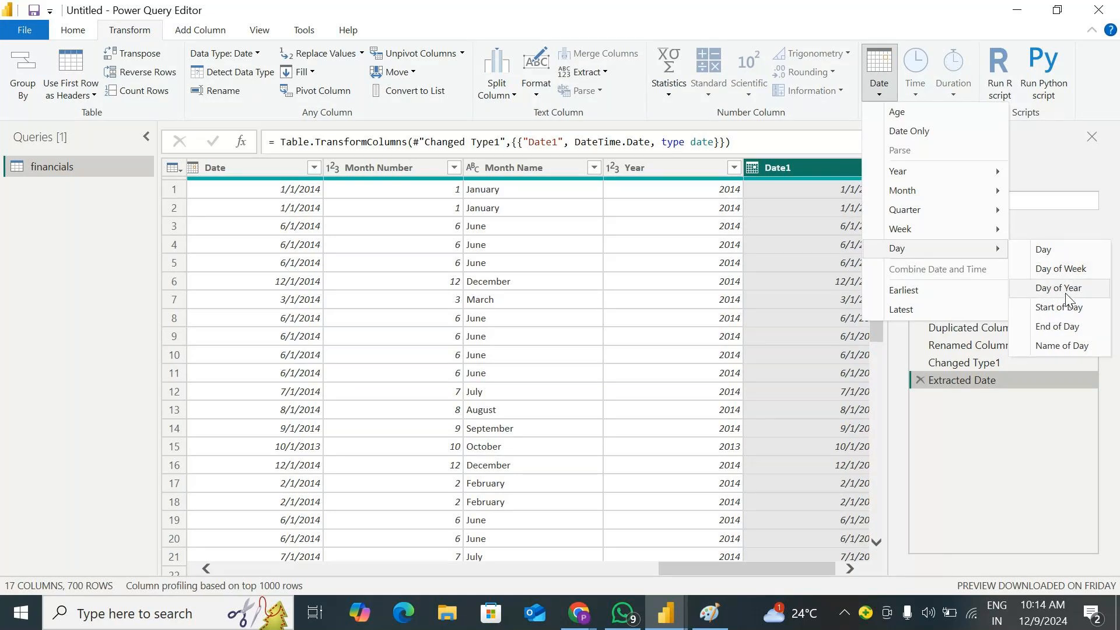
click(1063, 346)
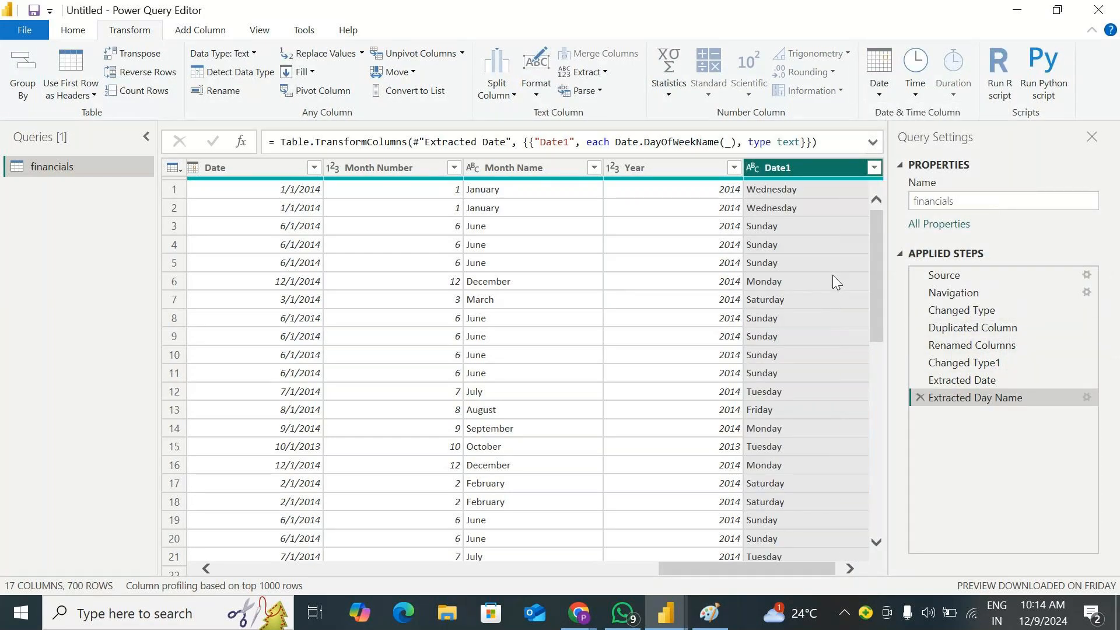
click(920, 398)
Calculate the Earliest date in Date1, delete the Calculated Earliest step, and reselect the Date1 column
click(879, 88)
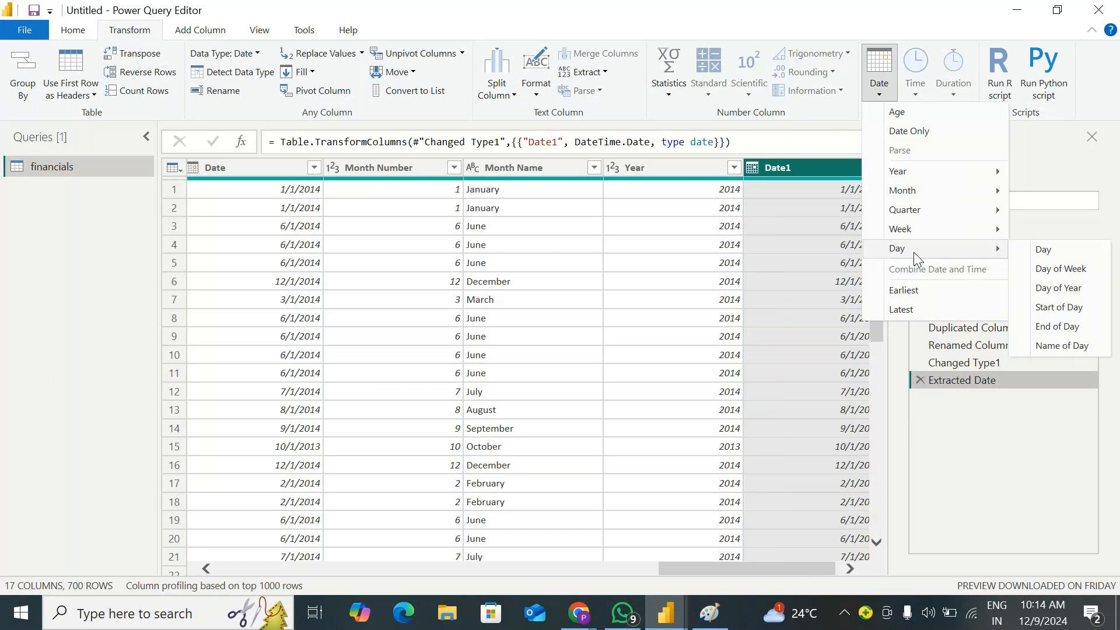
click(934, 297)
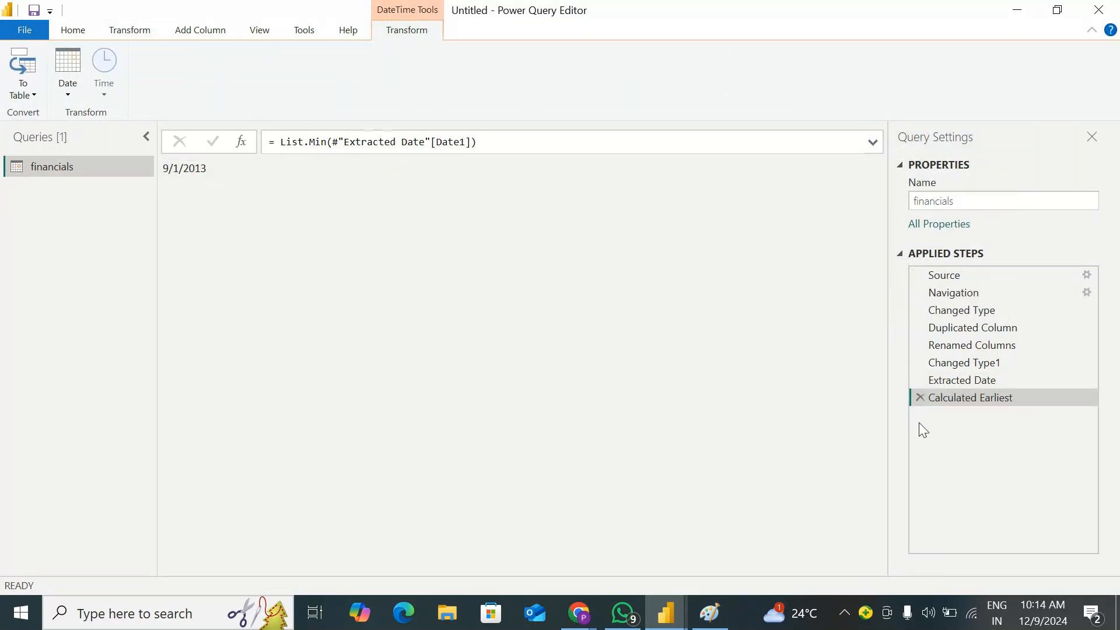
click(923, 399)
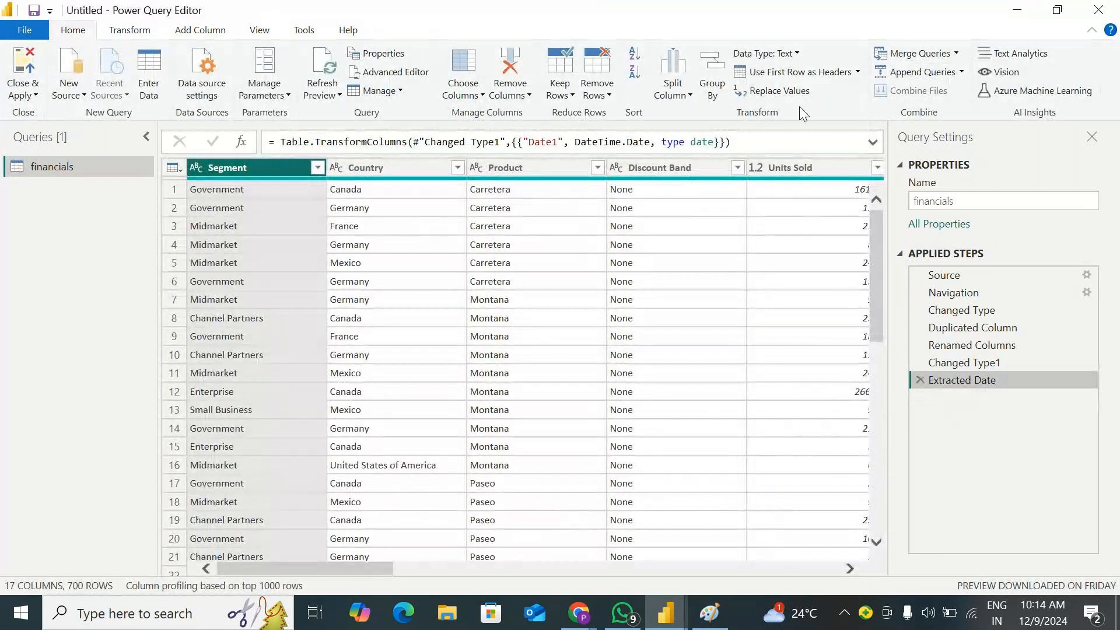
drag(379, 573, 971, 561)
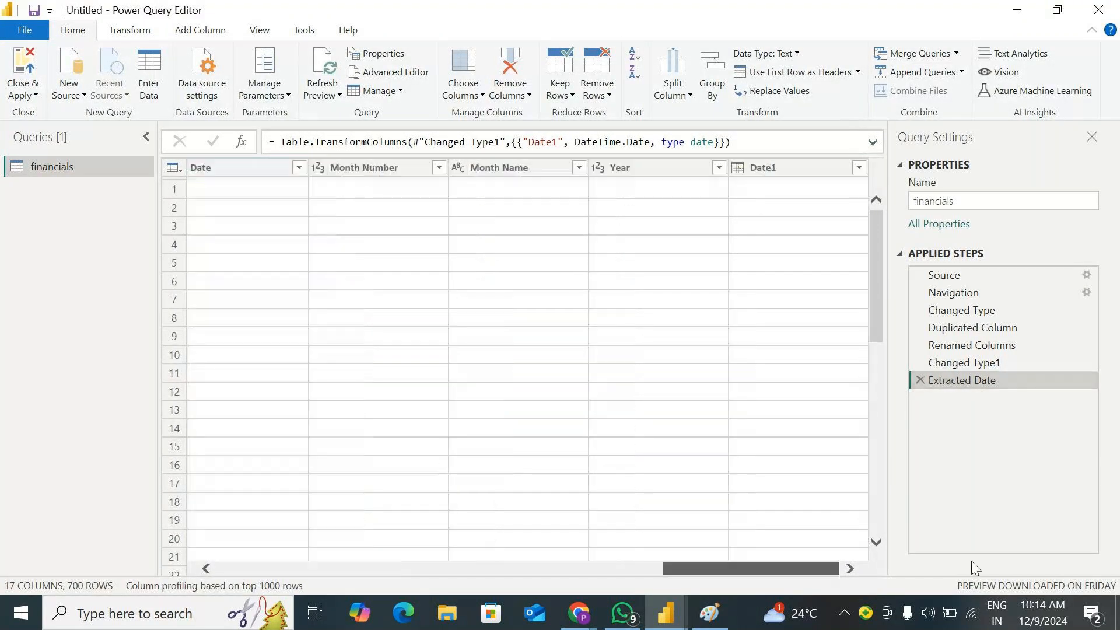
click(863, 166)
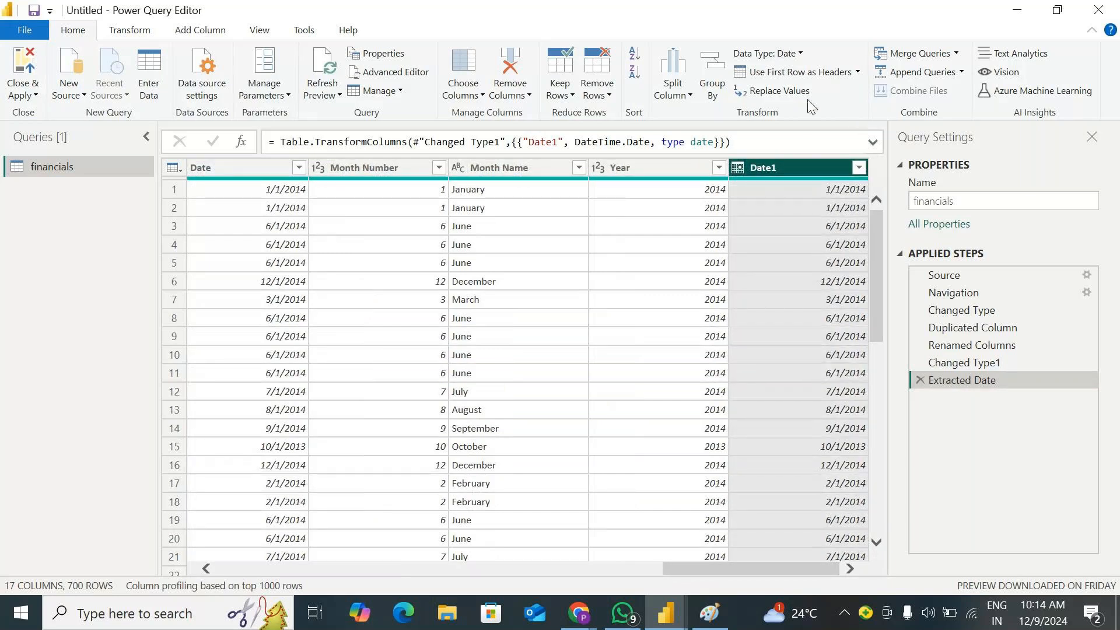
Calculate the Latest date in Date1, delete the Calculated Latest step, and select the Date1 column again
click(130, 29)
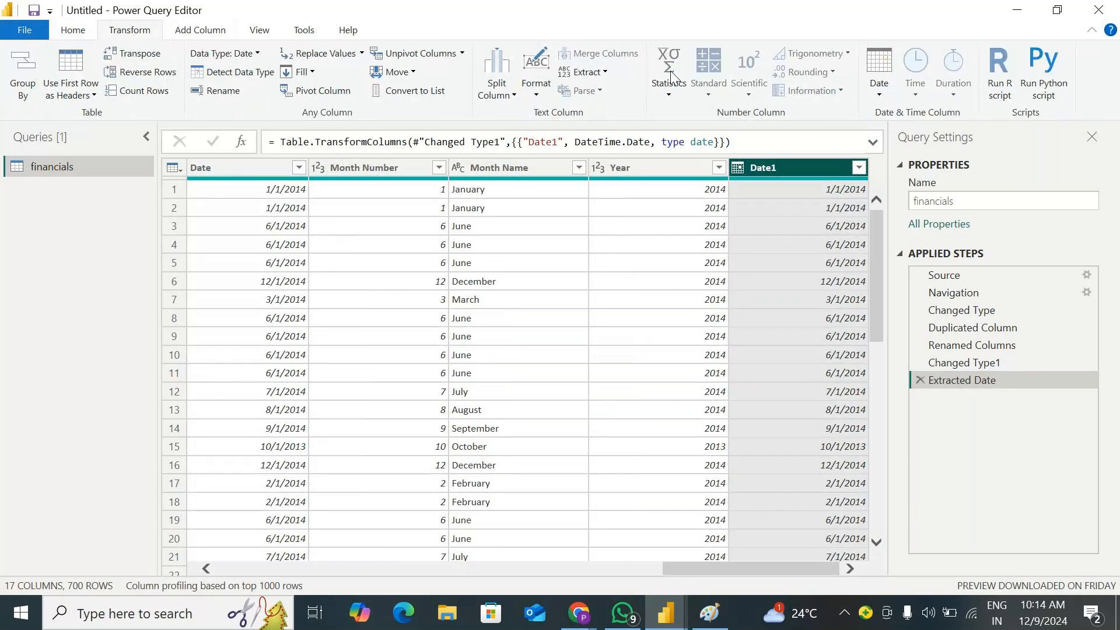
click(879, 73)
click(913, 311)
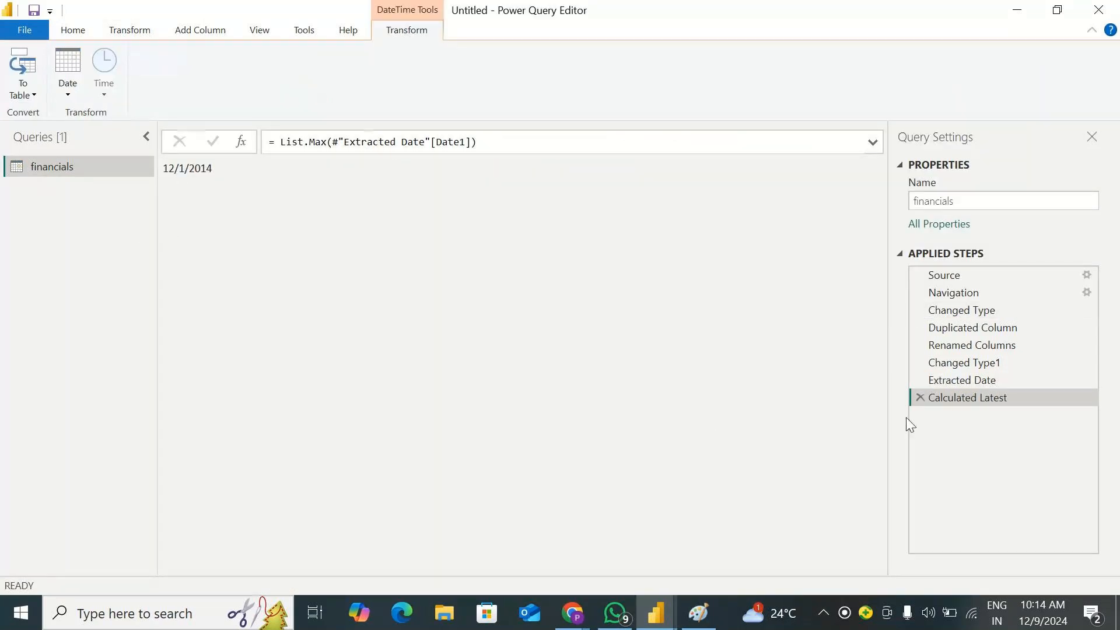
click(921, 397)
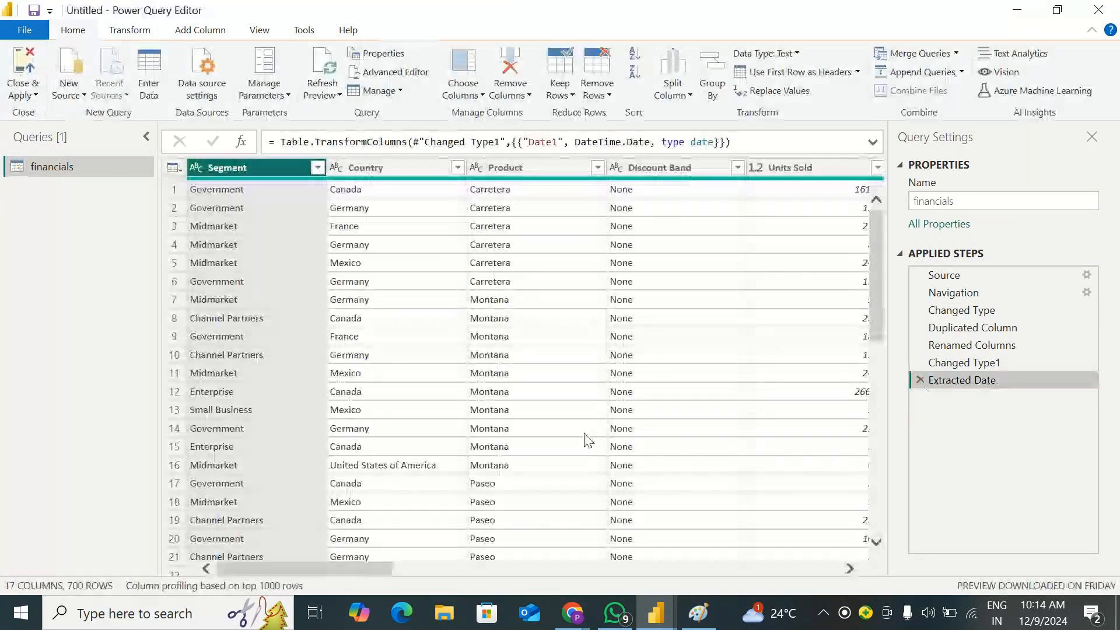
drag(304, 567, 798, 498)
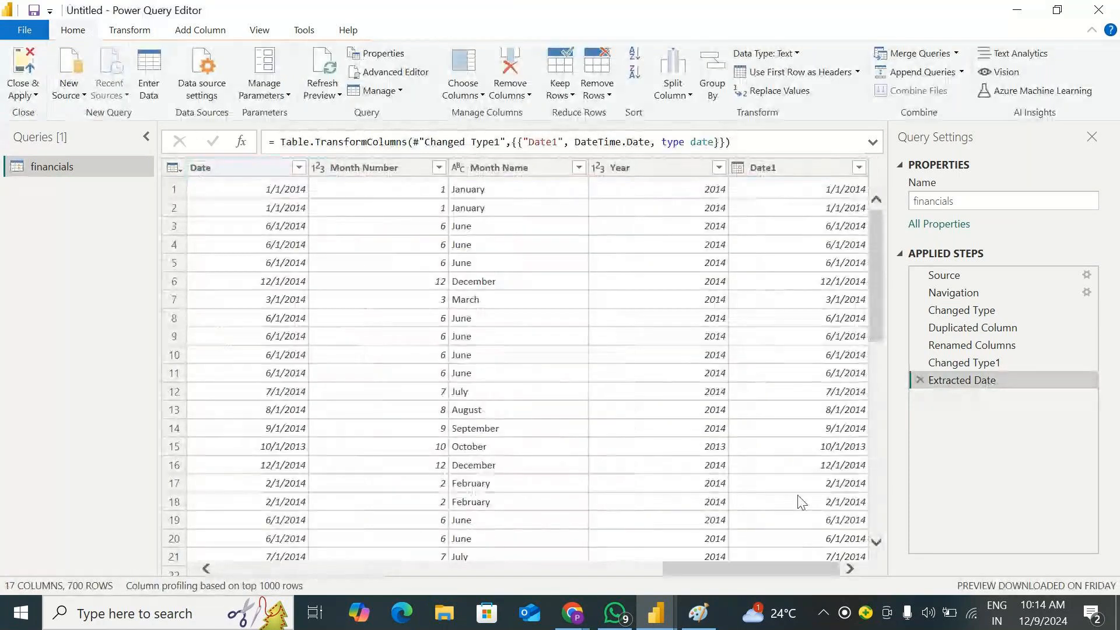
click(782, 166)
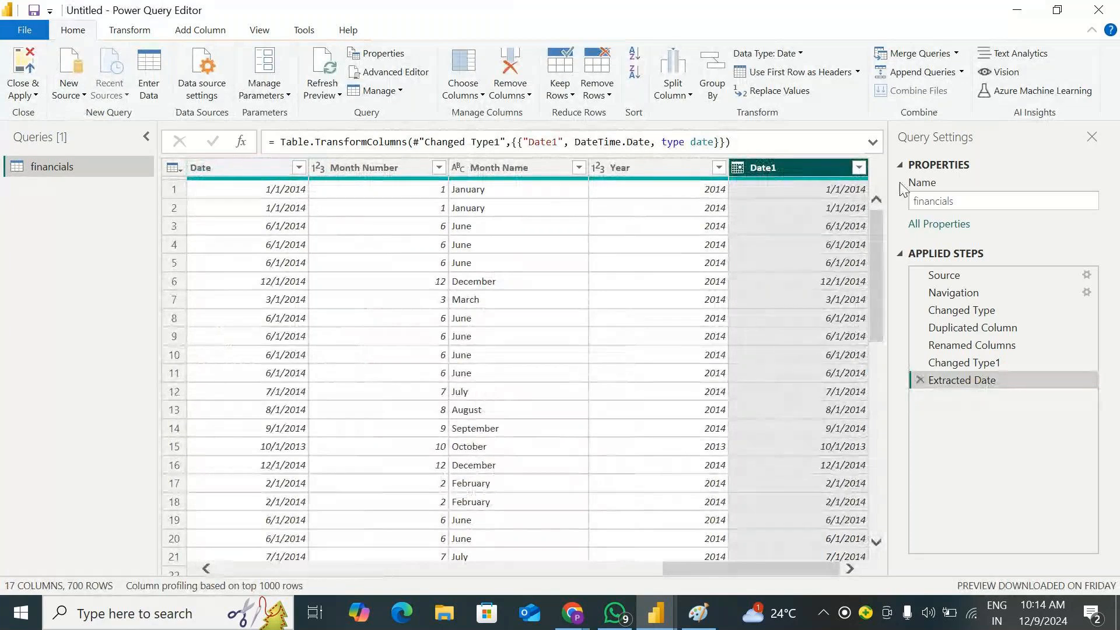
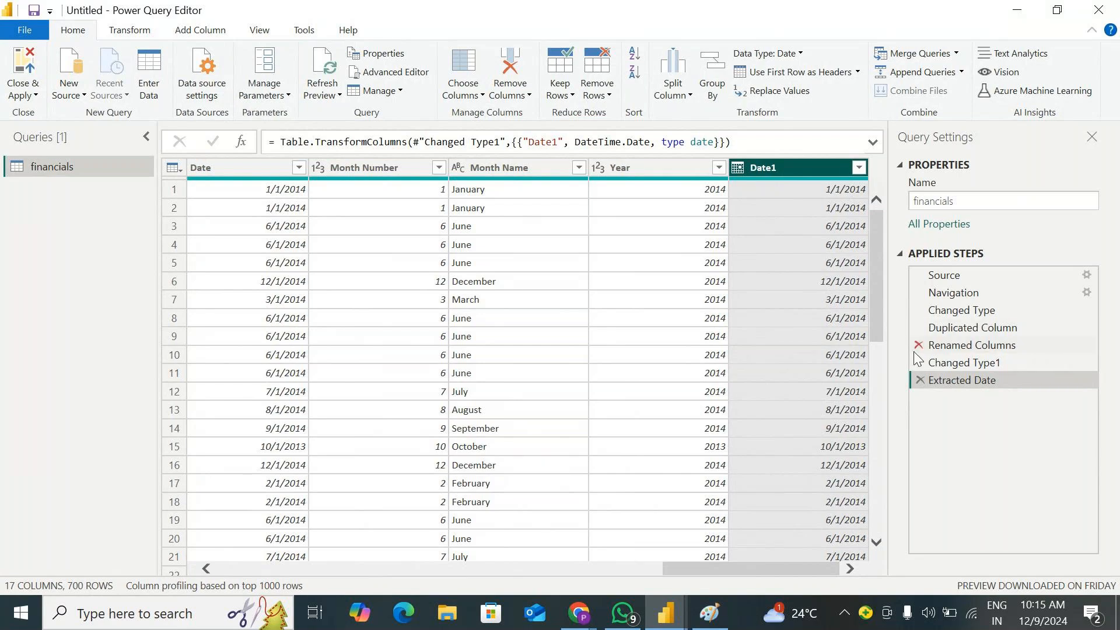
Change the data type of the Date1 column to Date/Time
click(130, 30)
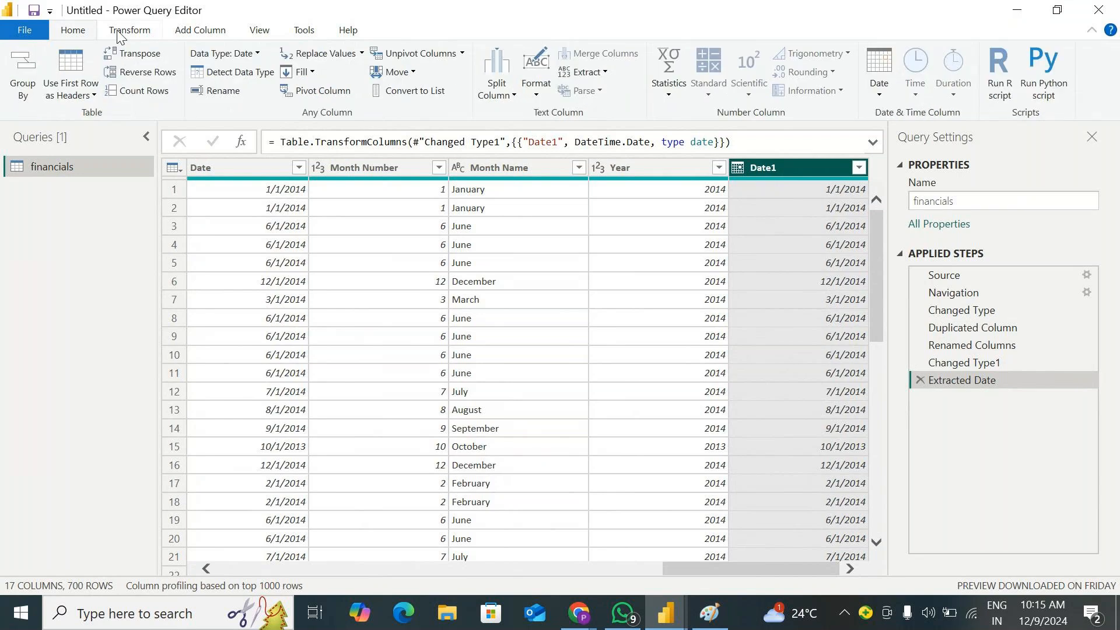
click(257, 54)
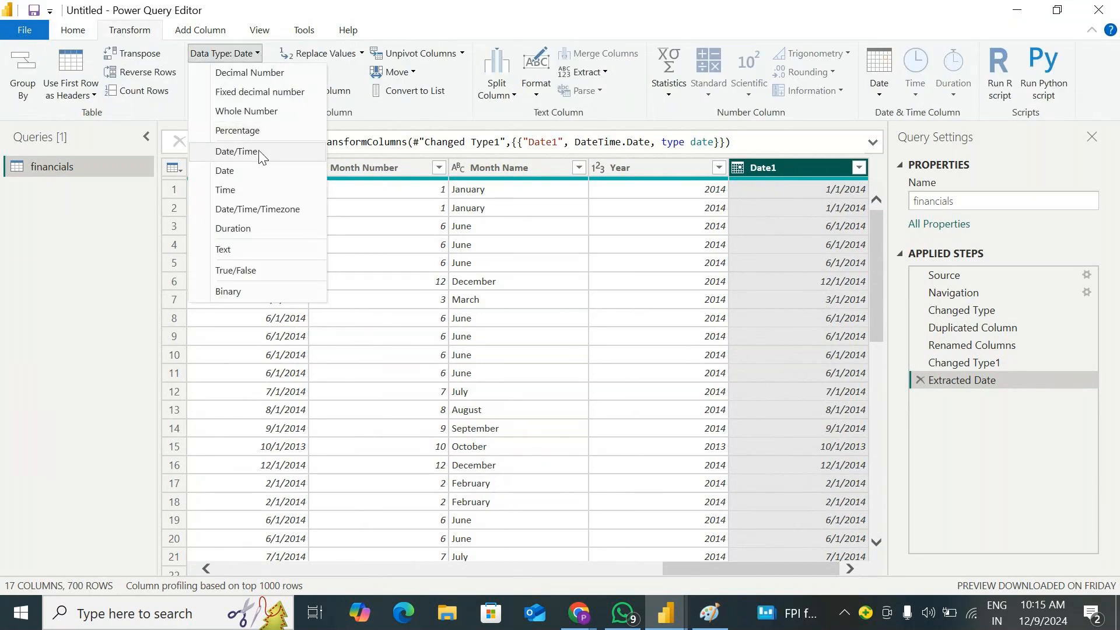
click(237, 152)
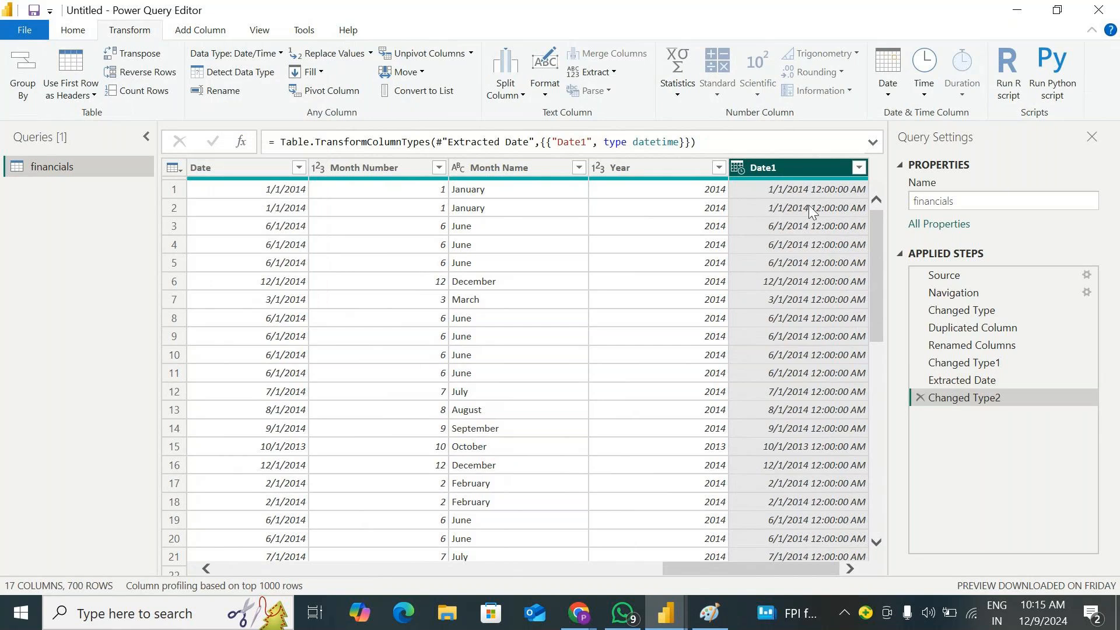
Extract Time Only from the Date1 column, review the other Time options, and delete the Extracted Time step
click(933, 96)
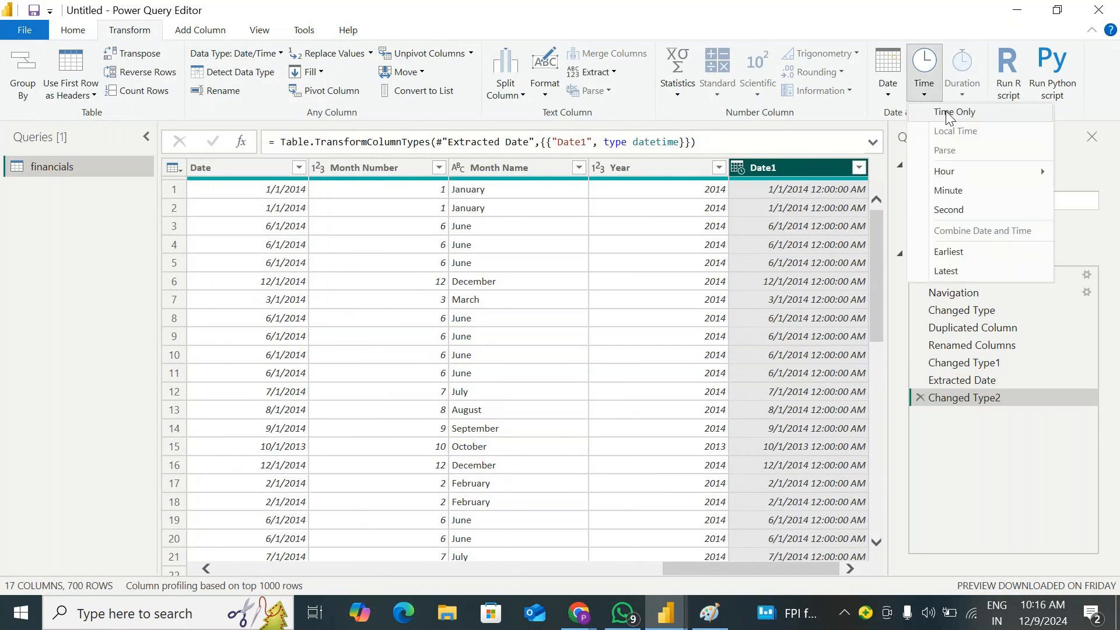
click(949, 114)
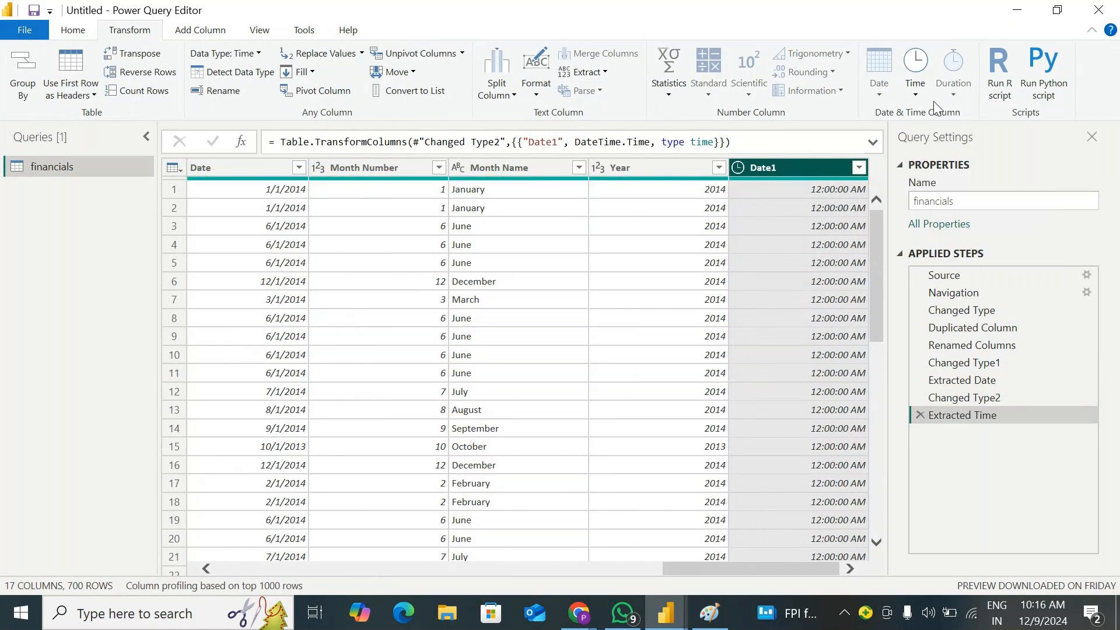
click(918, 95)
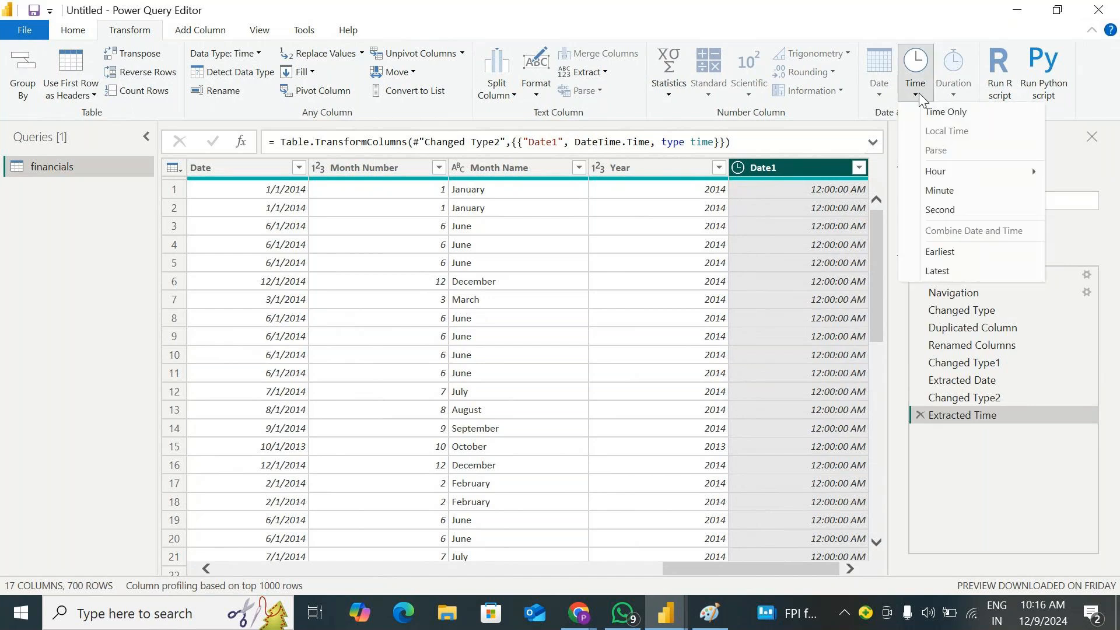
mouse_move(940, 173)
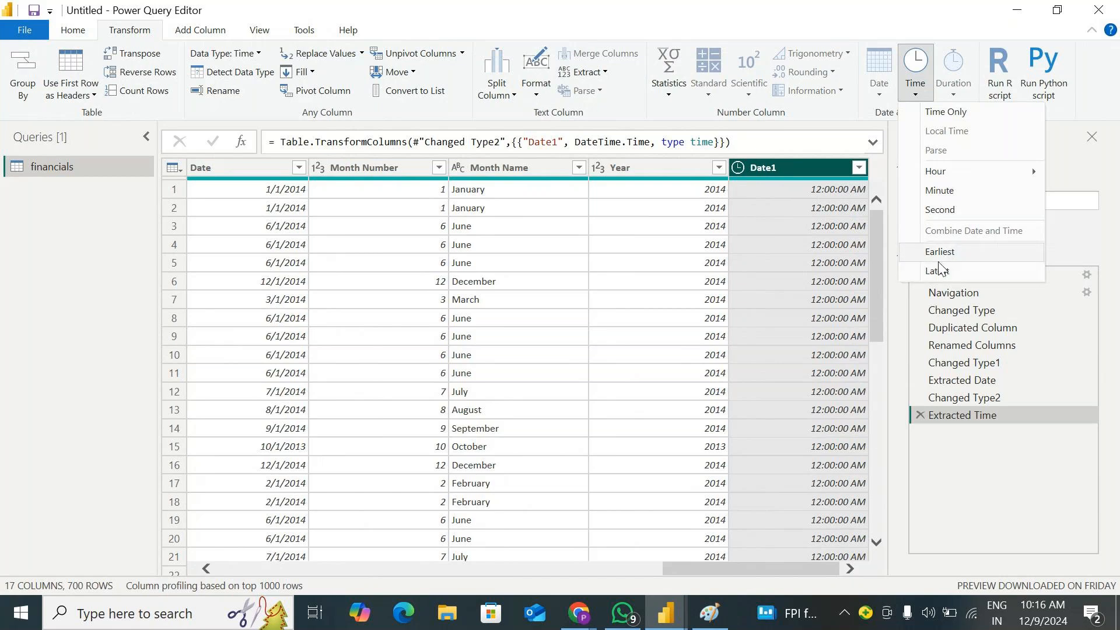
click(992, 464)
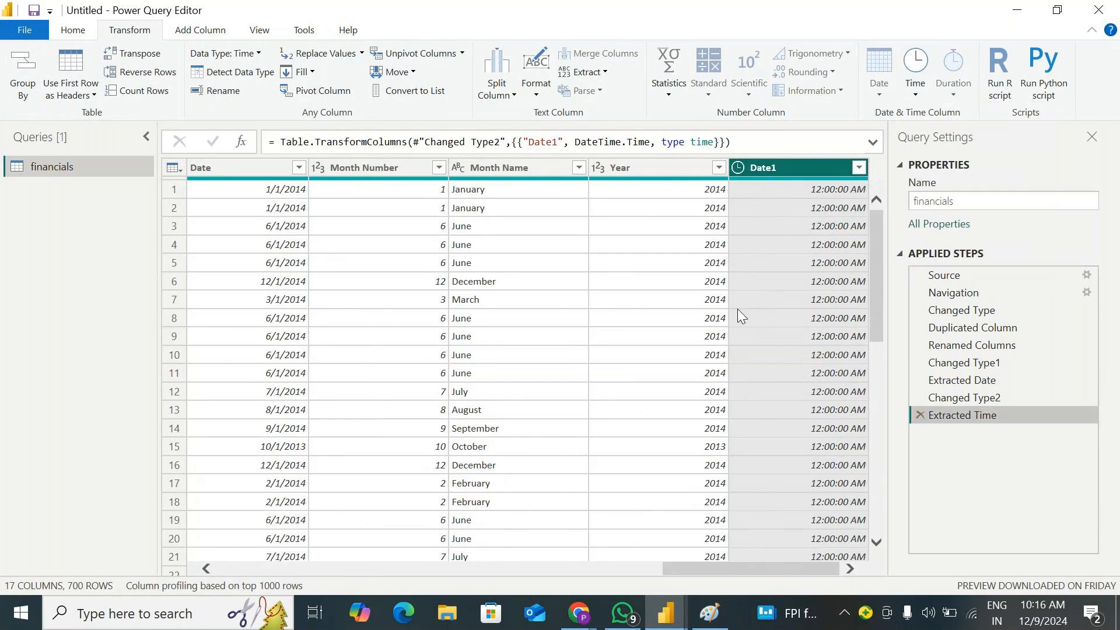
click(921, 415)
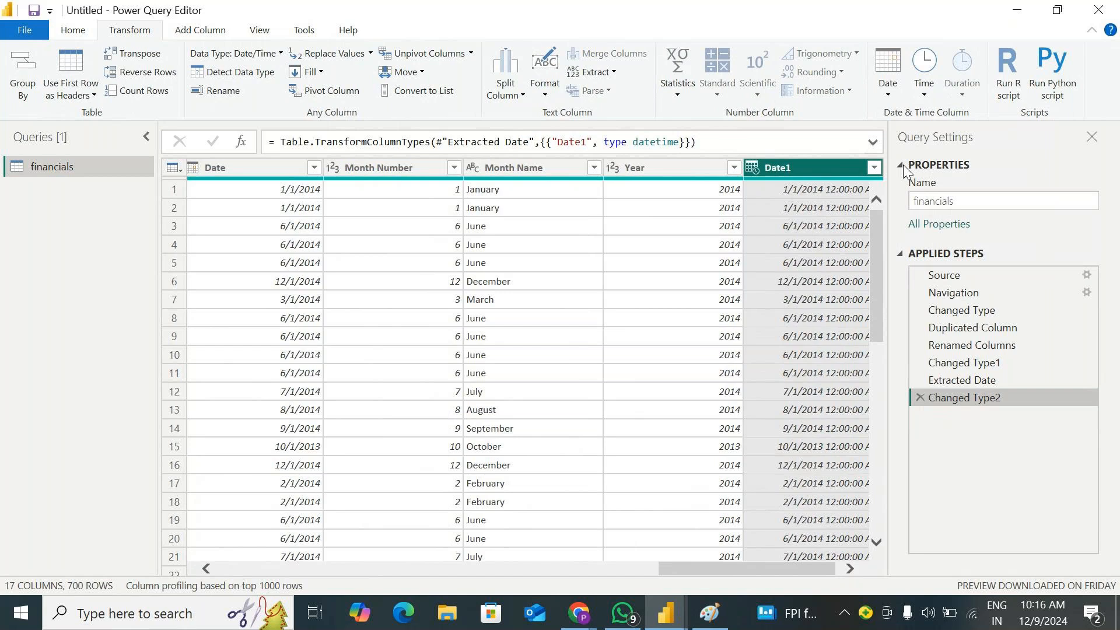
Calculate the Age of the Date1 values as a duration
click(888, 85)
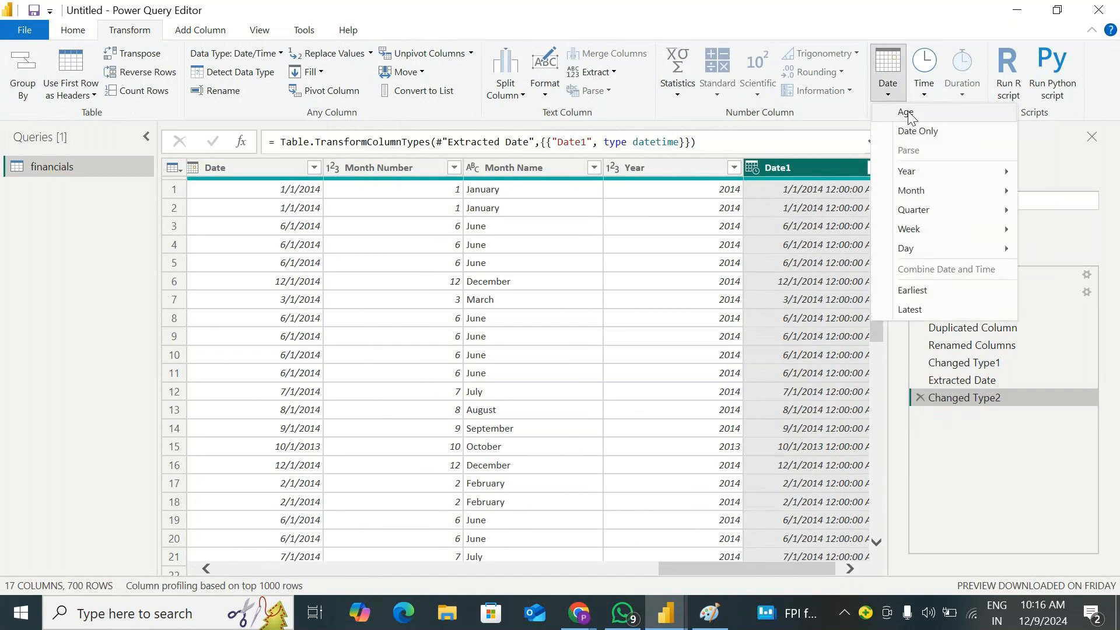
click(908, 112)
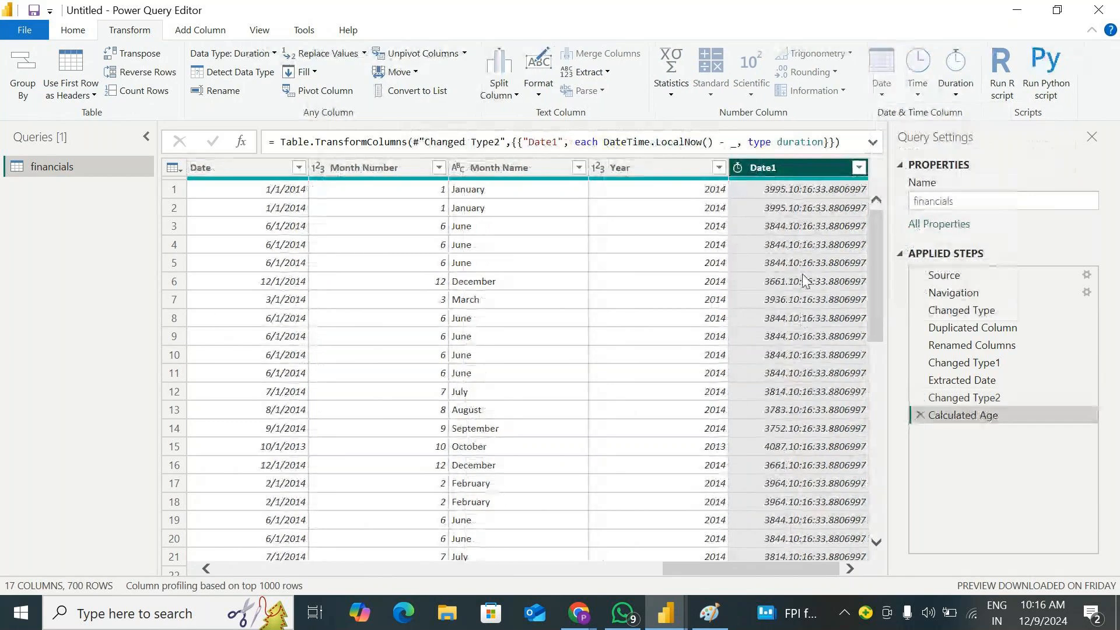
Extract the Days and then the Hours from the Date1 duration, deleting each extracted step after viewing it
click(967, 97)
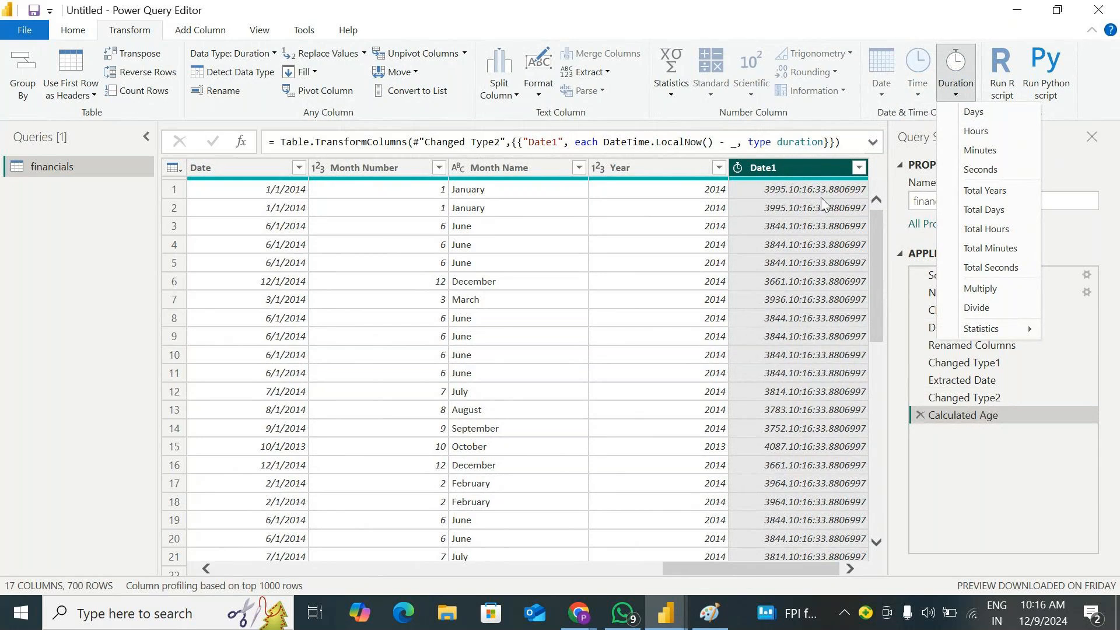
click(996, 114)
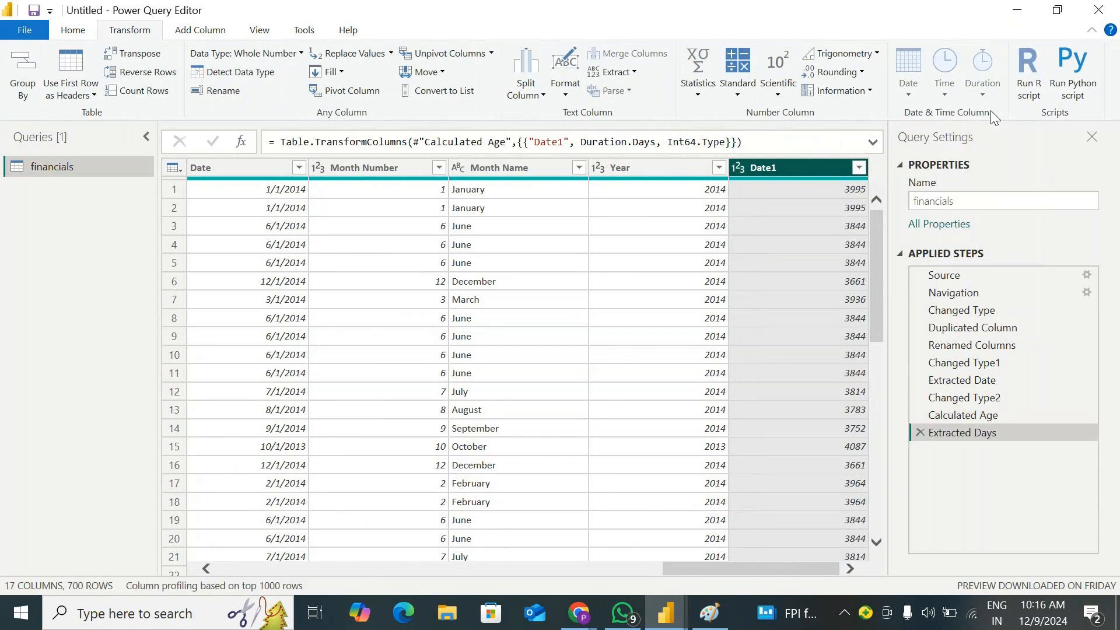
click(920, 433)
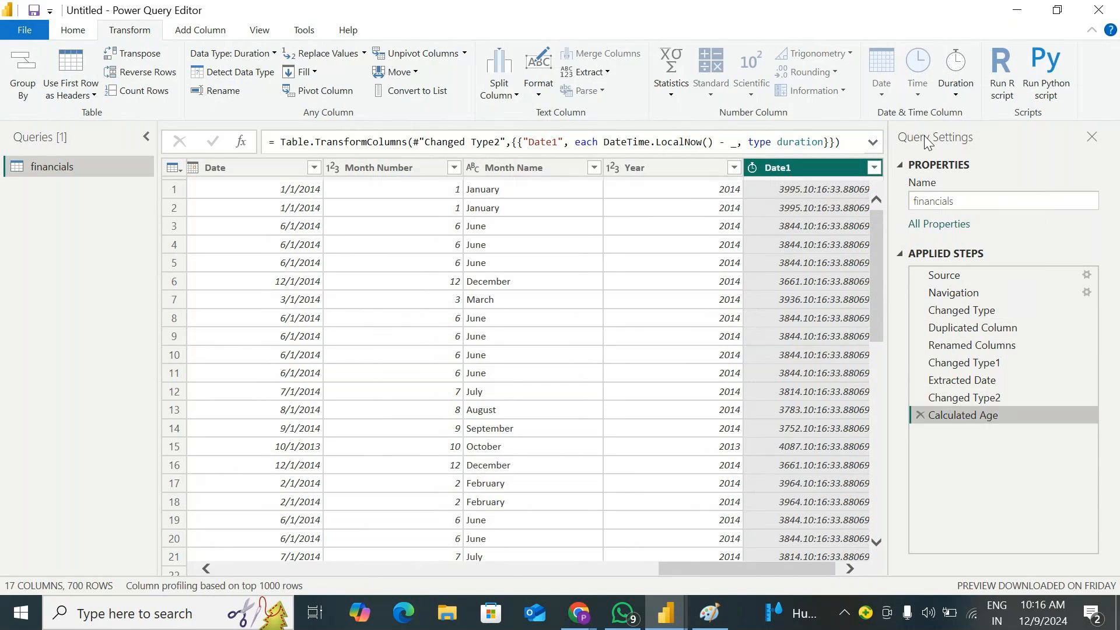
click(955, 70)
click(982, 135)
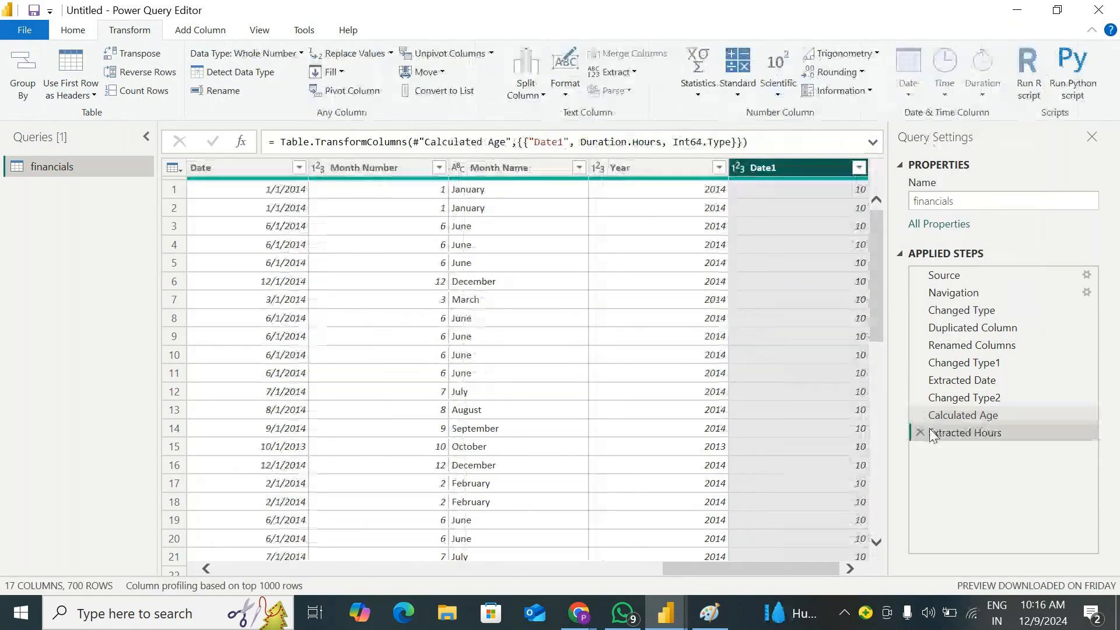
click(921, 433)
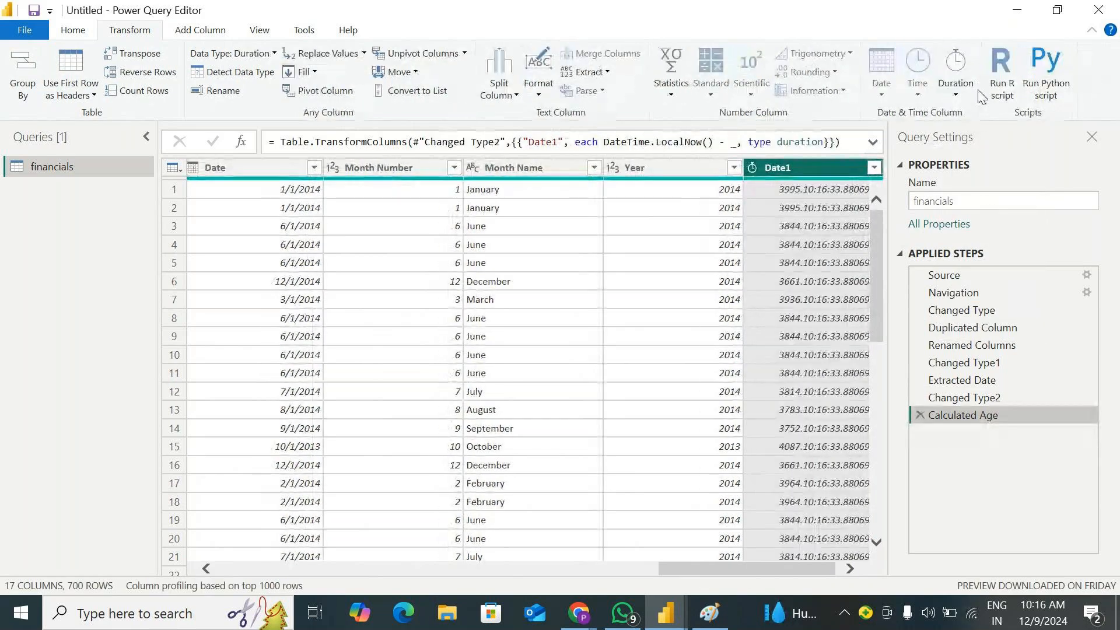
Extract the Minutes and then the Seconds from the Date1 duration, deleting each extracted step after viewing it
click(955, 93)
click(986, 150)
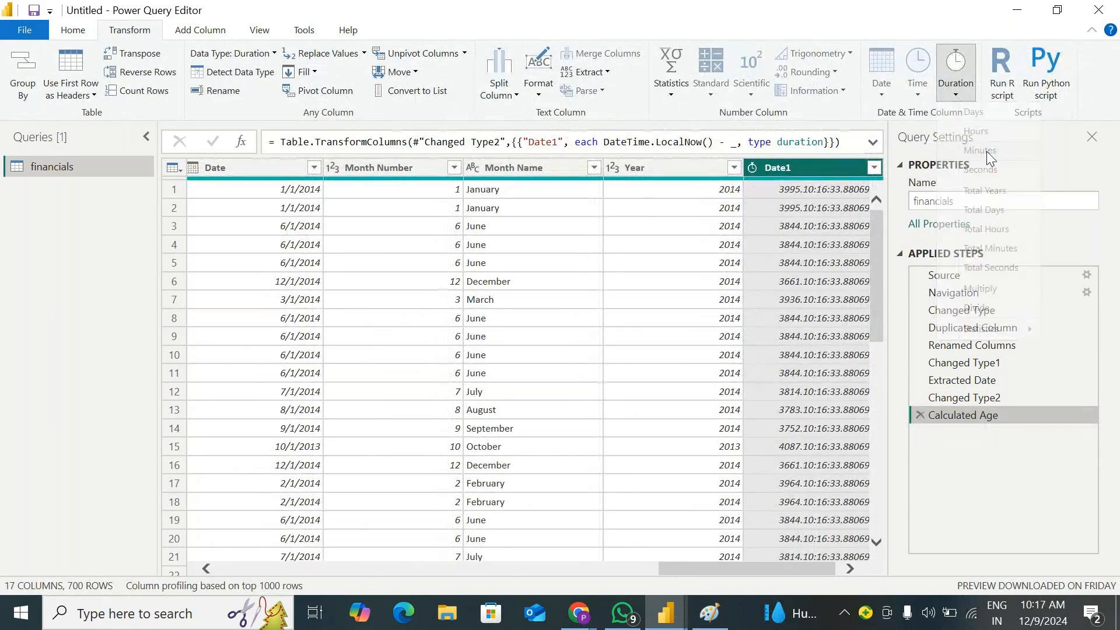
click(921, 433)
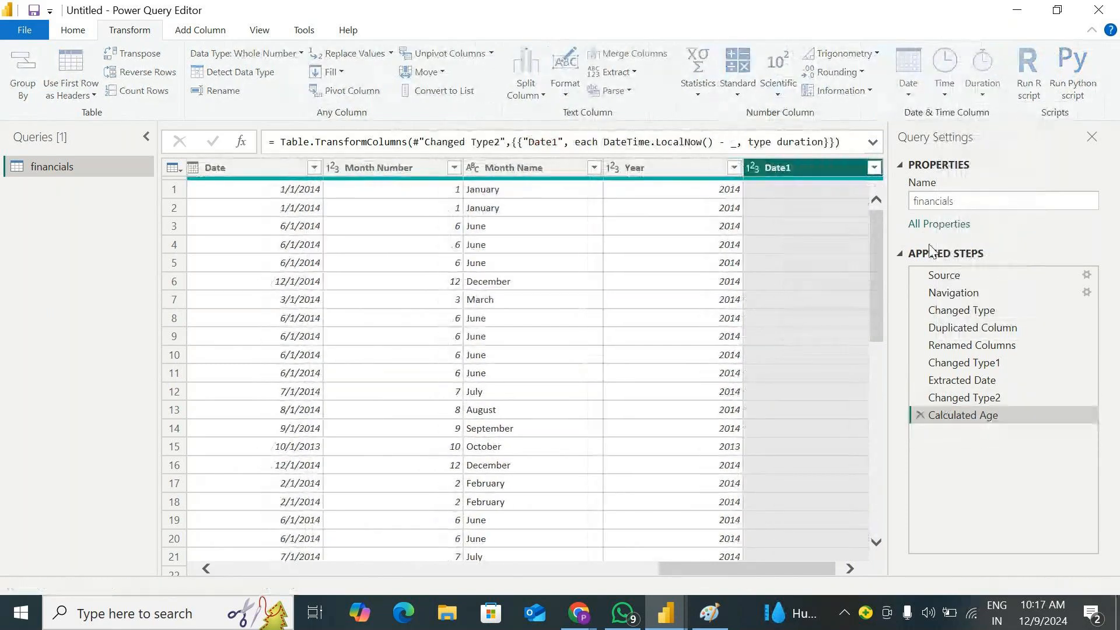
click(957, 94)
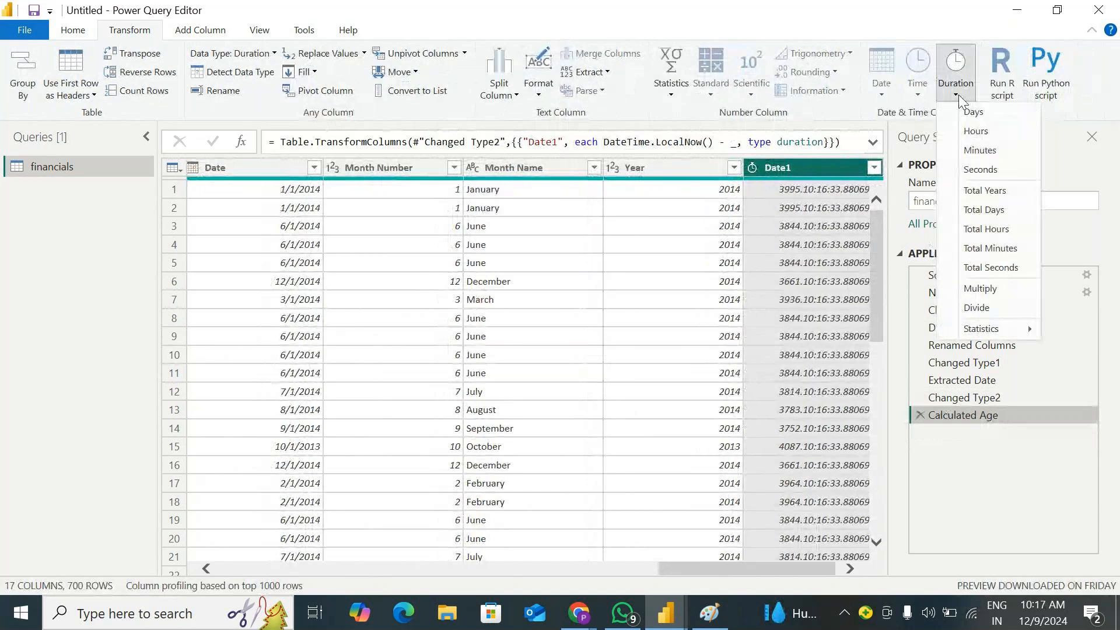
click(976, 172)
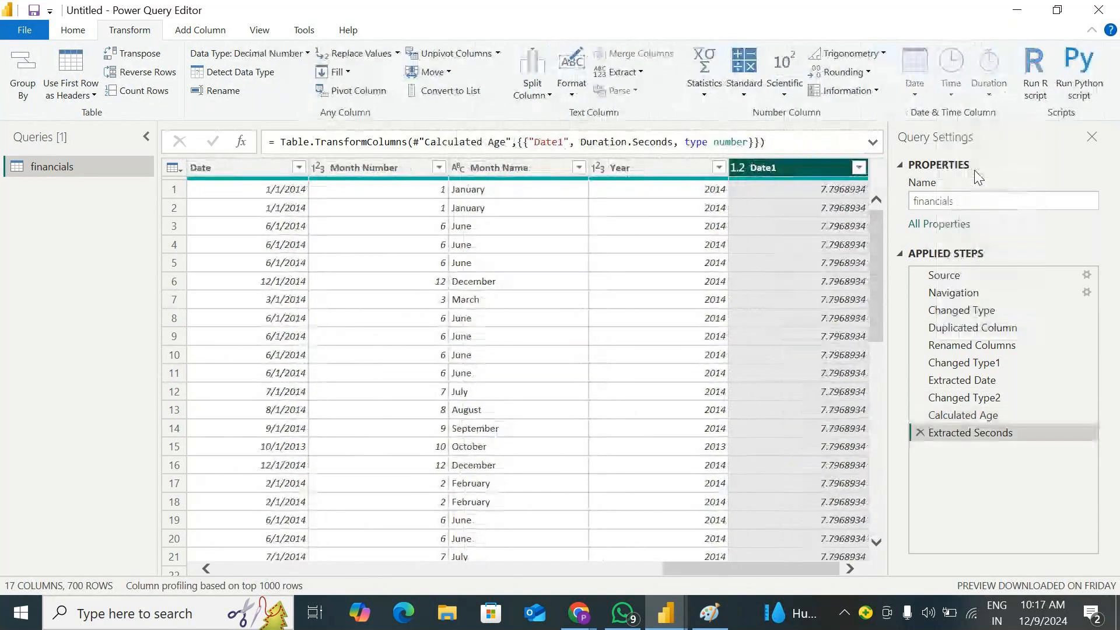
click(920, 433)
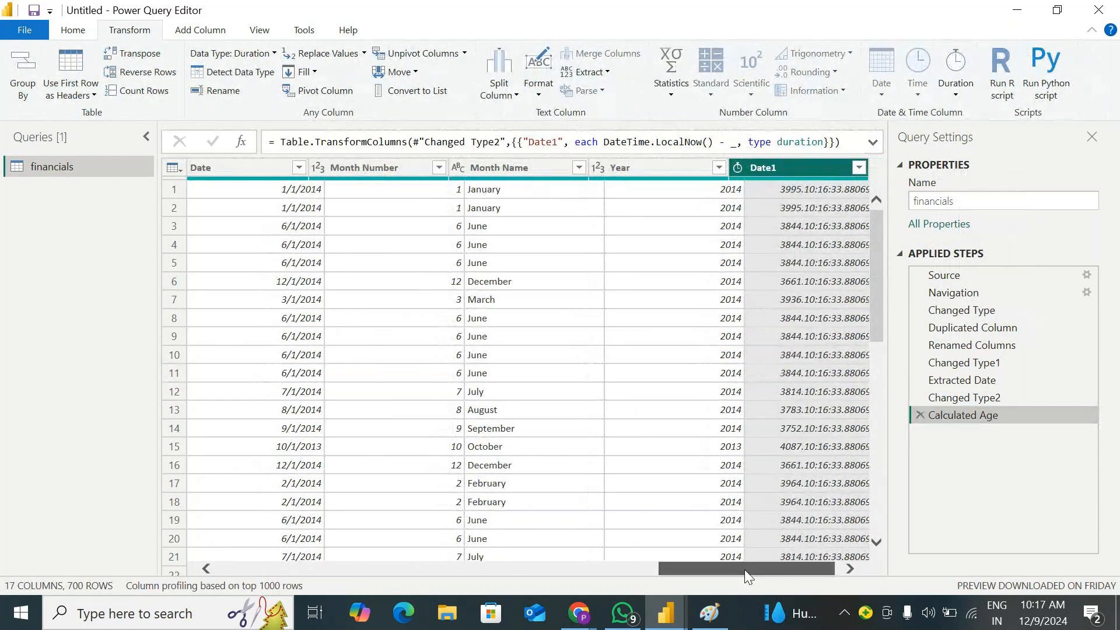
Convert the Date1 duration to Total Years twice, deleting the Calculated Total Years step each time
drag(744, 570, 758, 569)
click(956, 96)
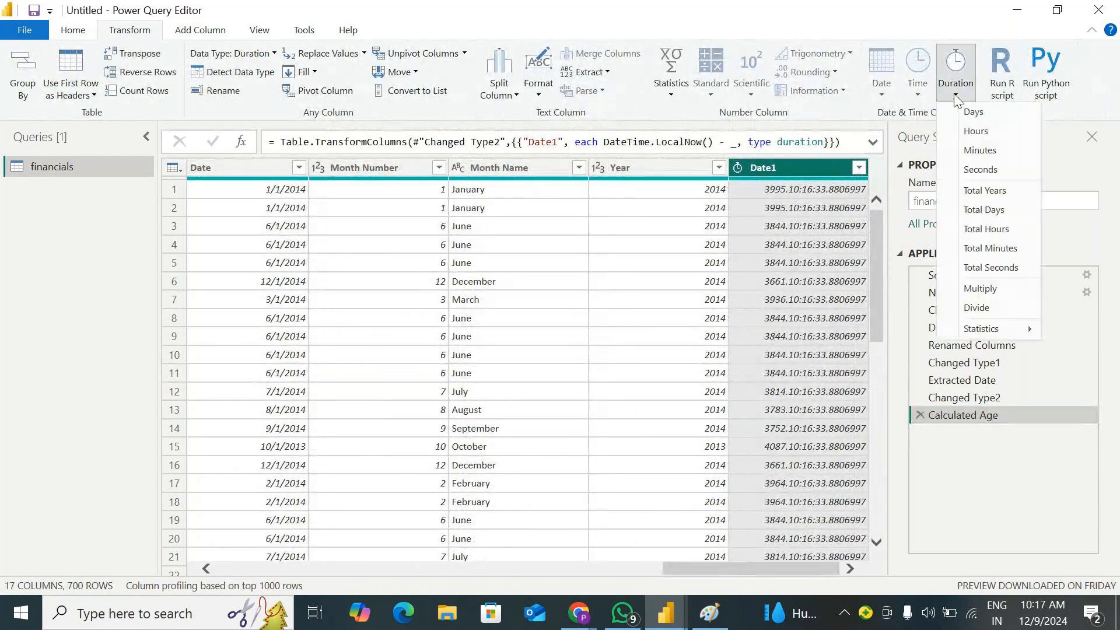
click(988, 192)
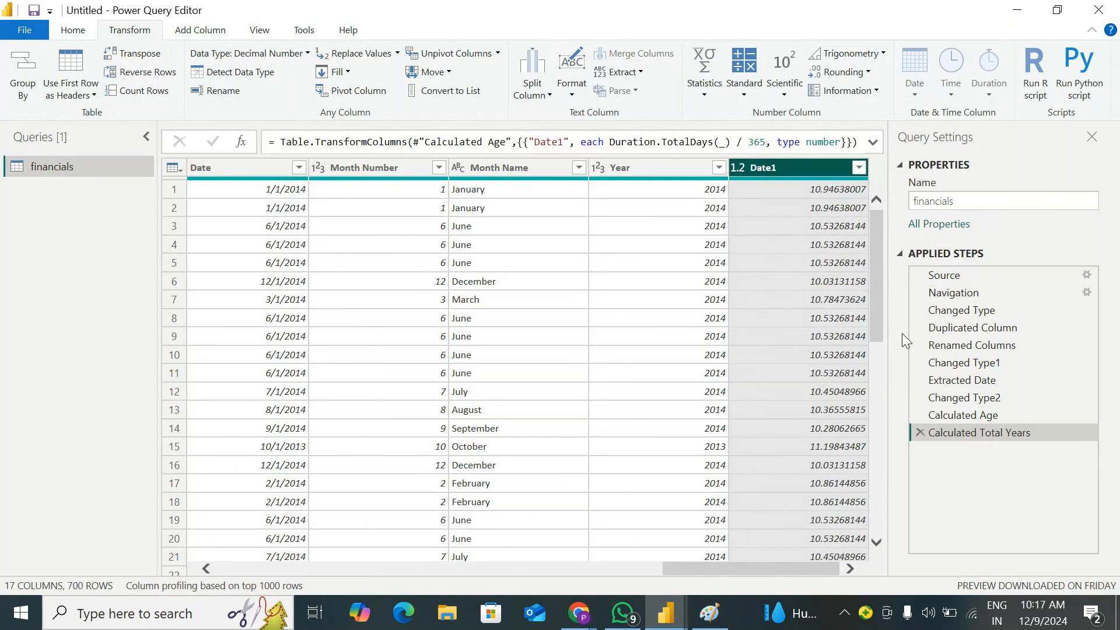
click(920, 433)
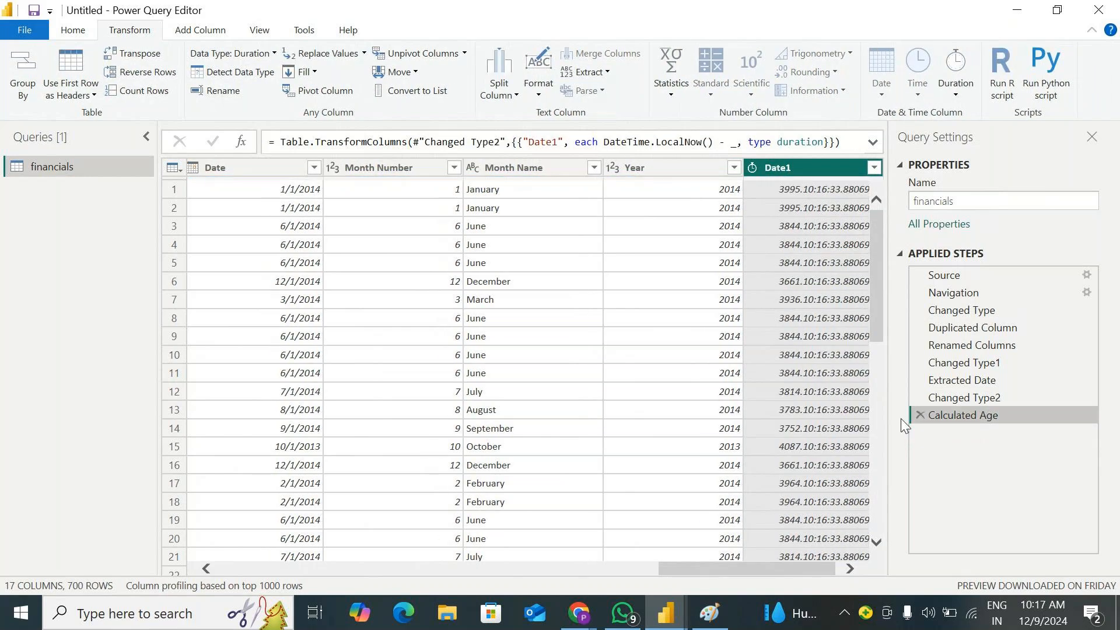
click(956, 76)
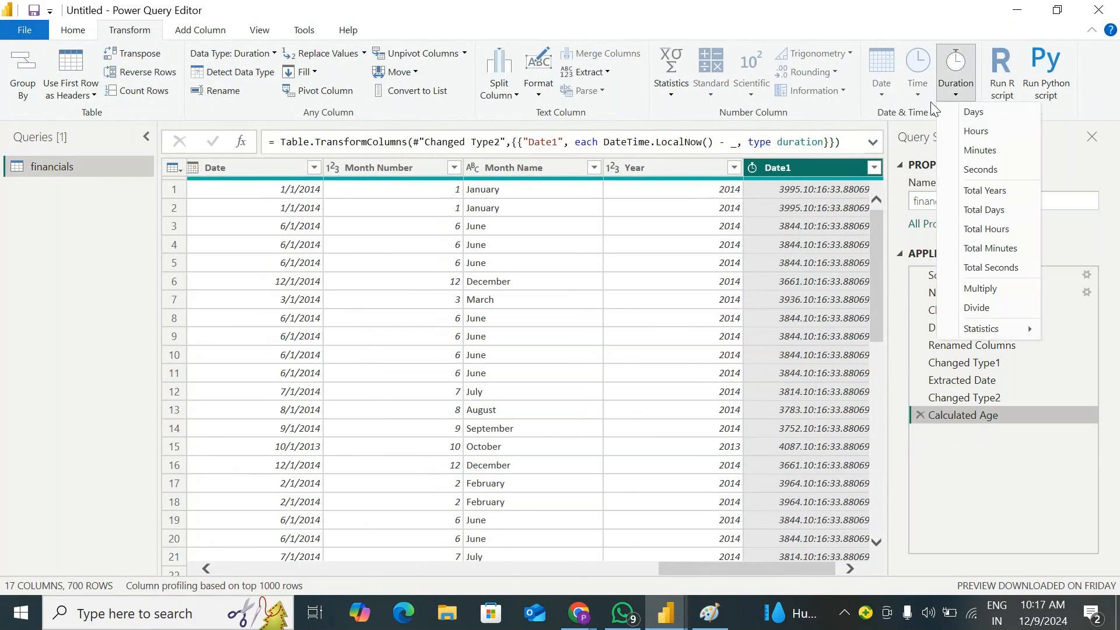
click(997, 192)
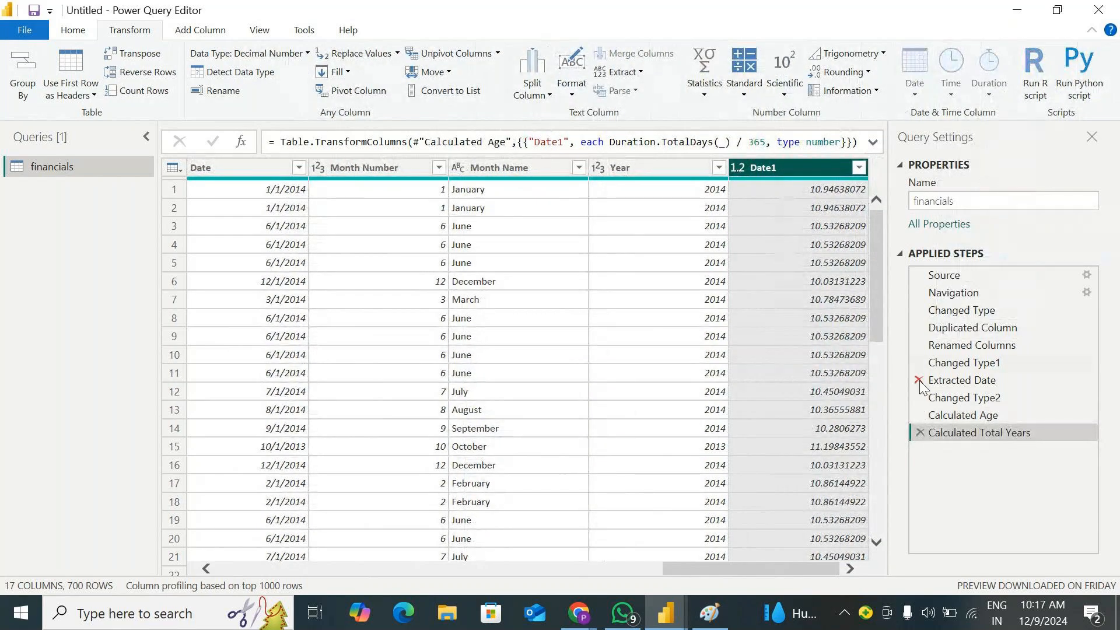
click(918, 432)
Convert the Date1 duration to Total Days and then to Total Hours, deleting each calculated step after viewing it
click(956, 85)
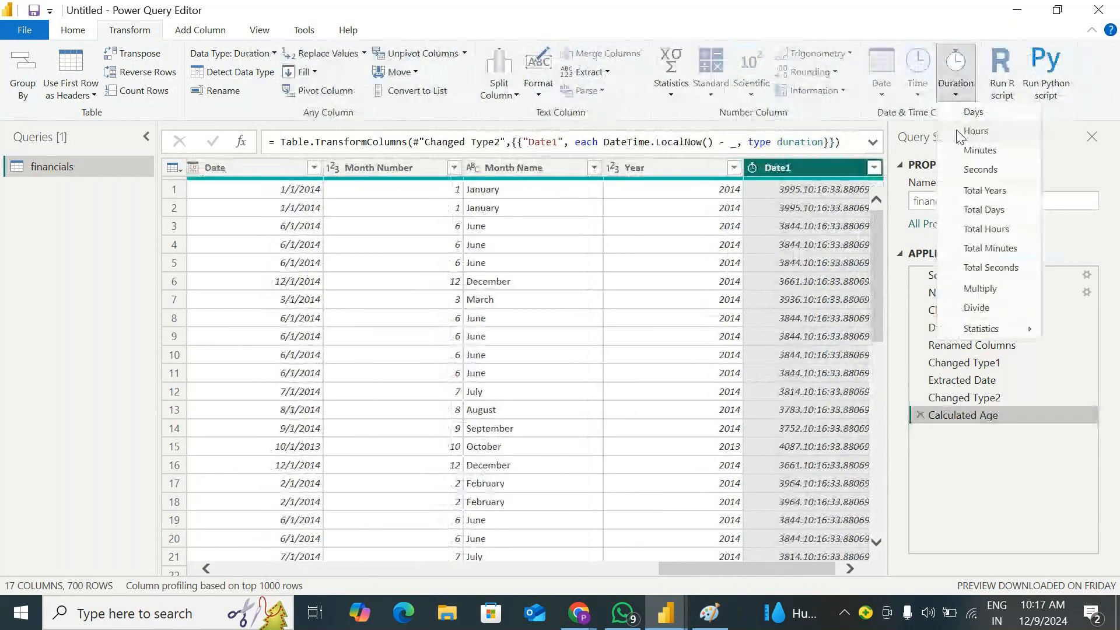
click(993, 211)
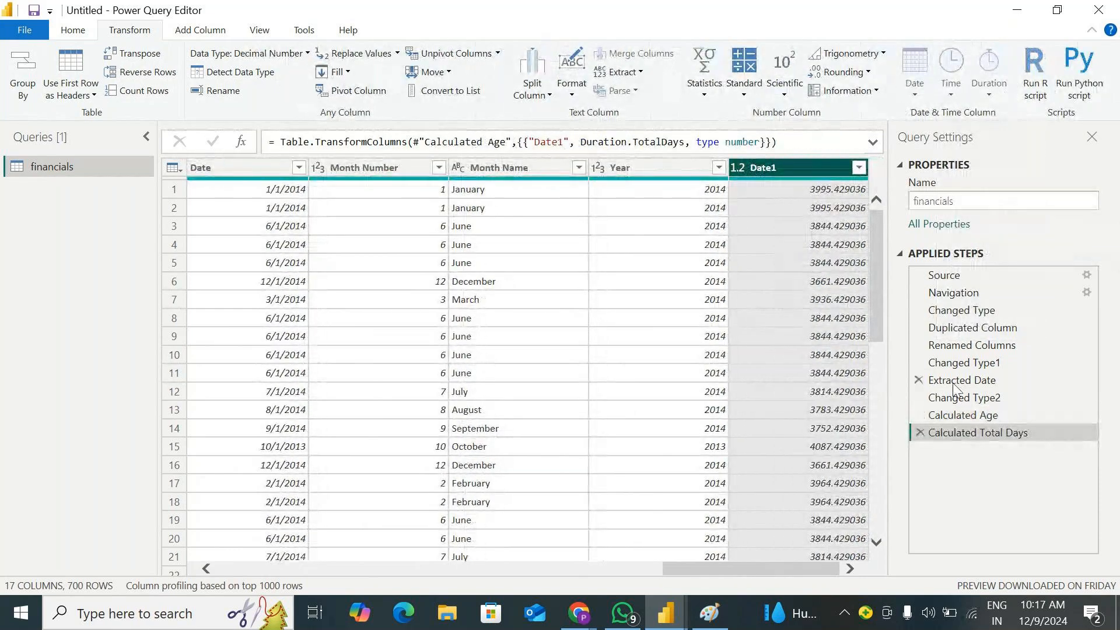
click(921, 433)
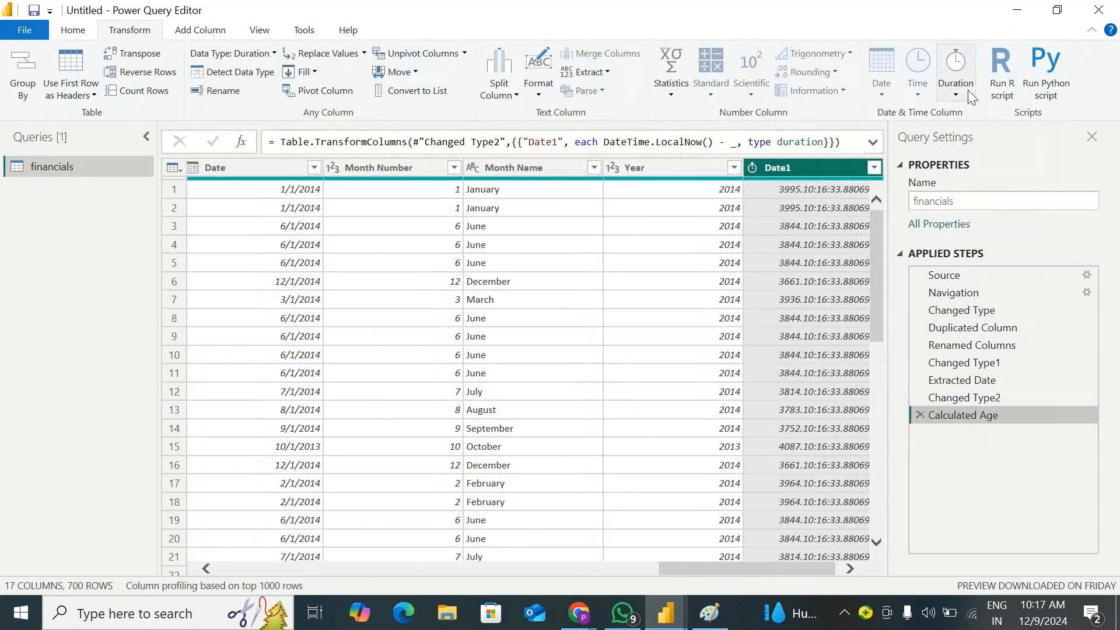
click(970, 97)
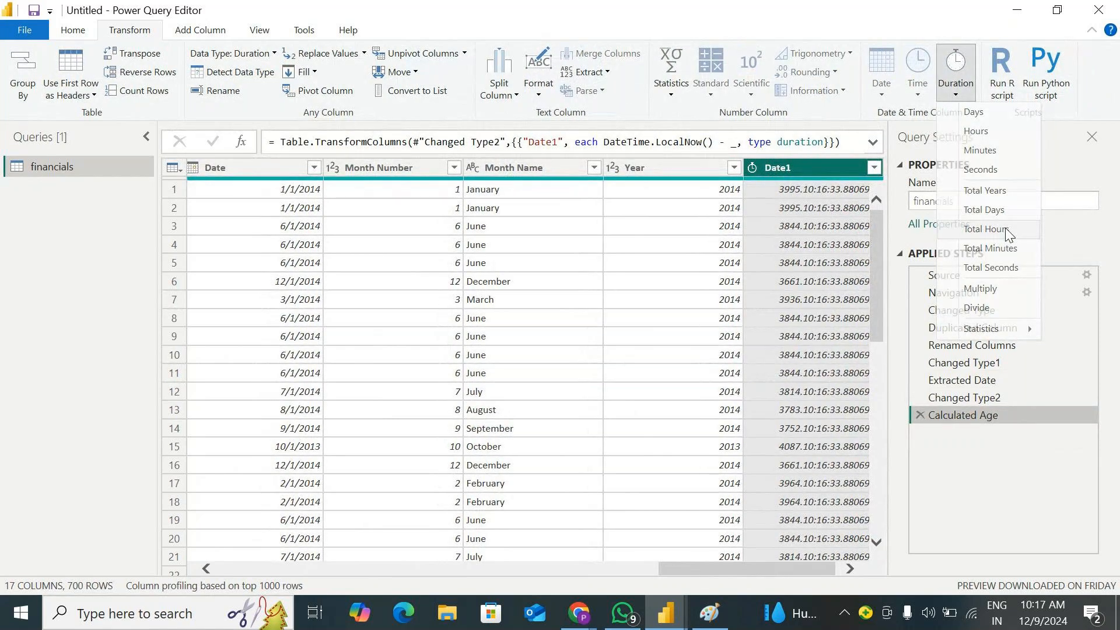
click(1000, 232)
click(921, 432)
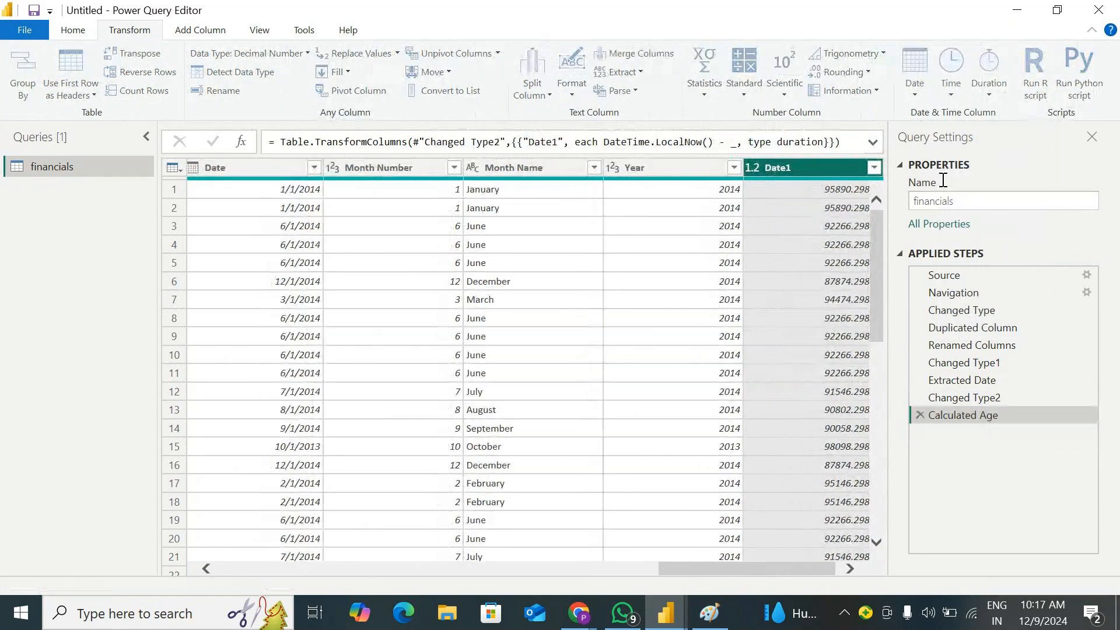
Convert the Date1 duration to Total Minutes and delete the Calculated Total Minutes step
click(955, 88)
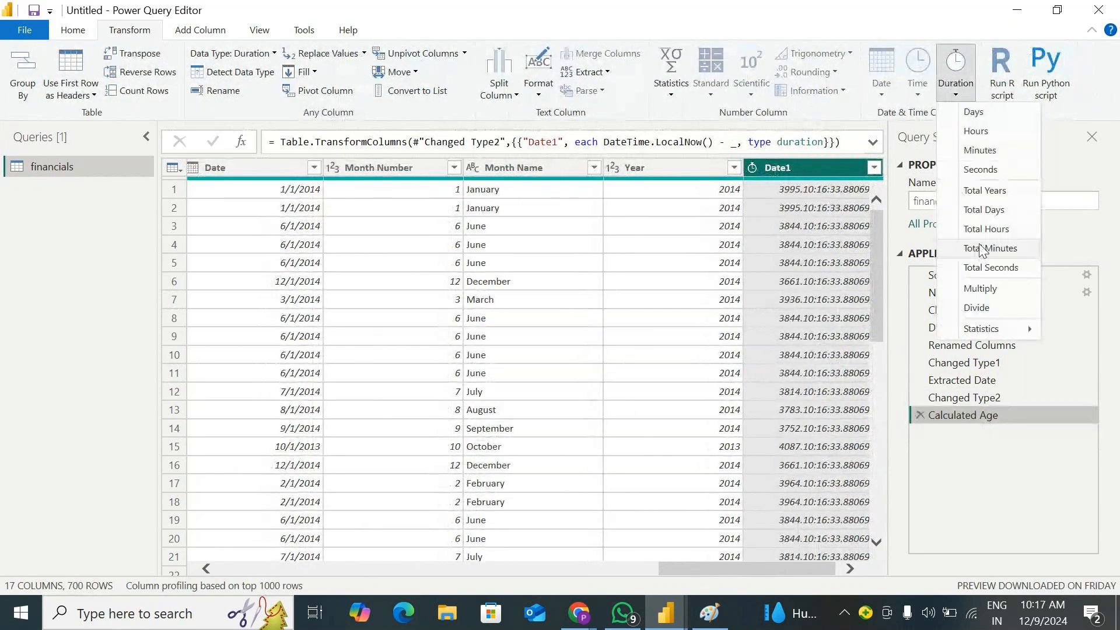
click(986, 248)
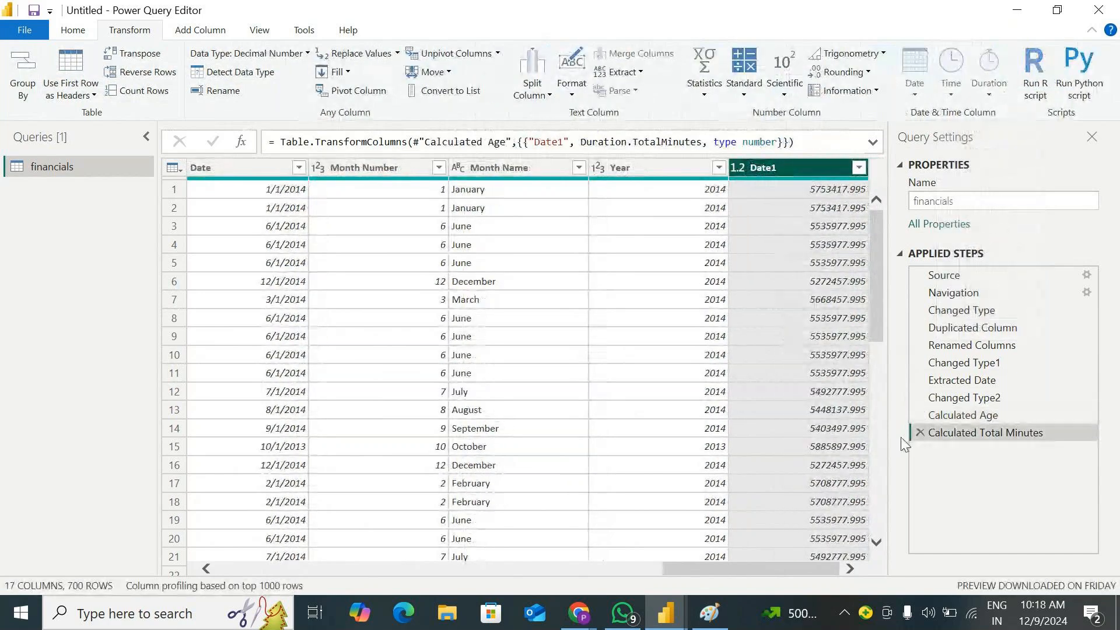
click(921, 432)
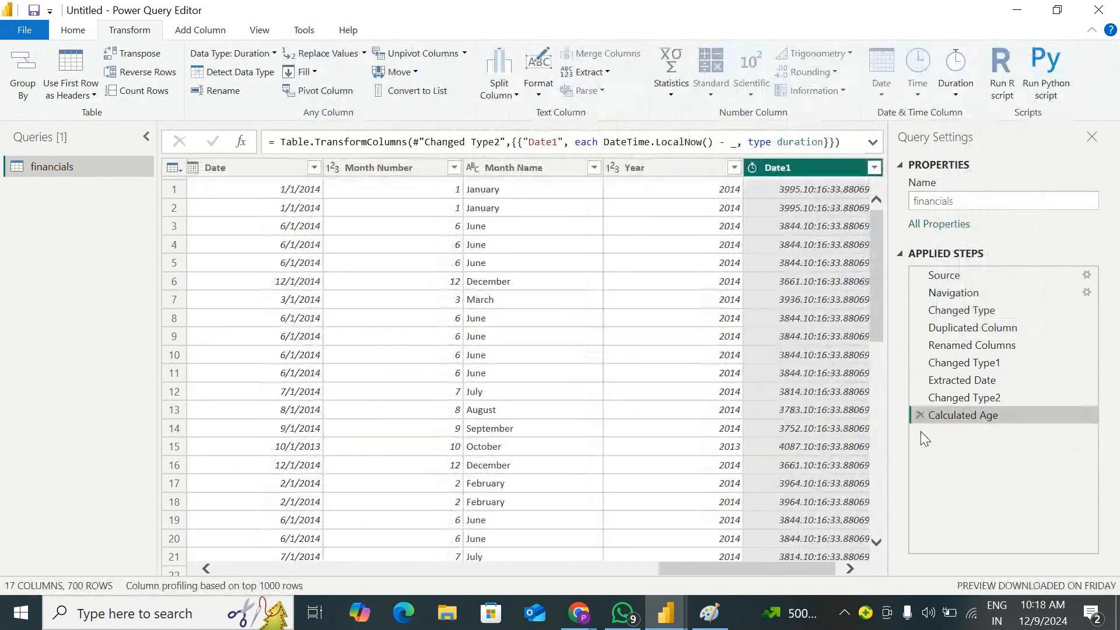
click(954, 93)
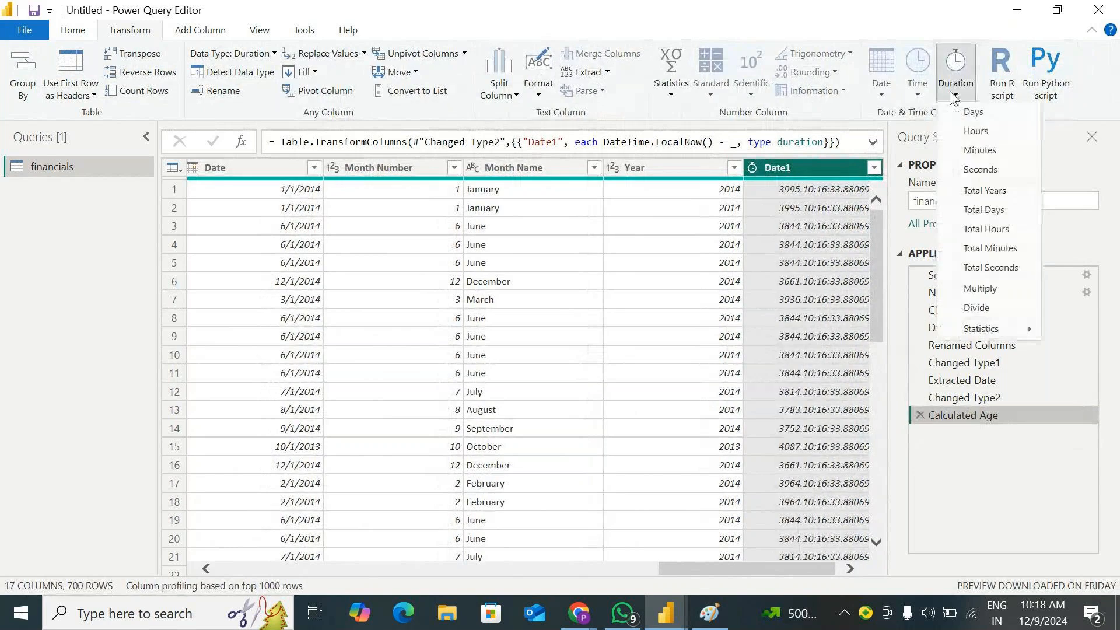
click(985, 304)
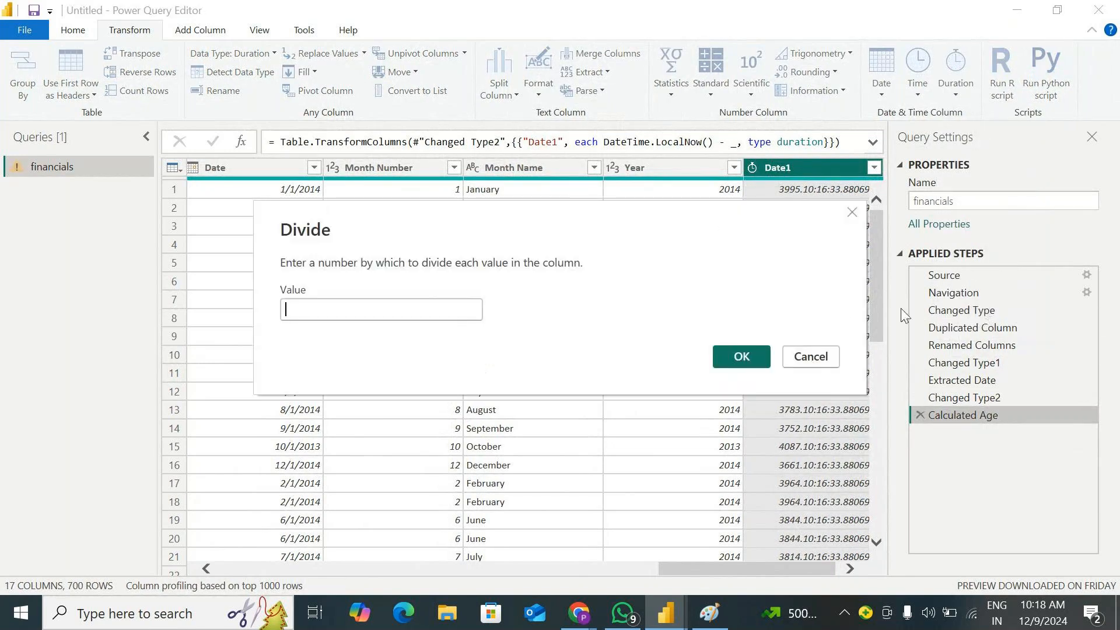
click(822, 357)
Calculate the Maximum statistic of the Date1 duration and delete the Calculated Maximum step
click(955, 88)
mouse_move(991, 335)
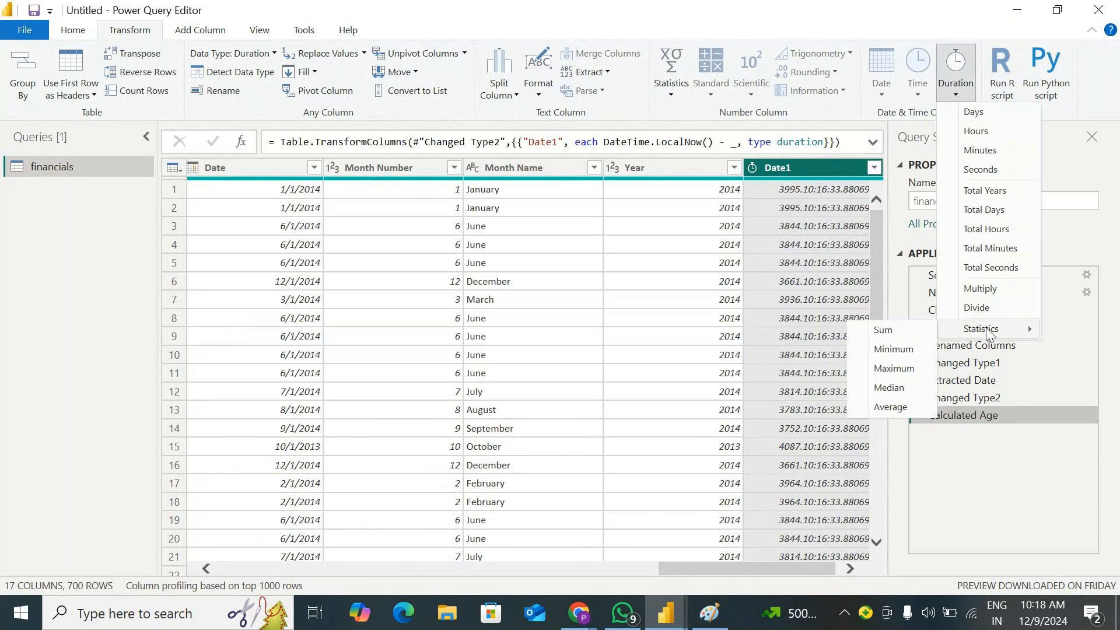
click(886, 370)
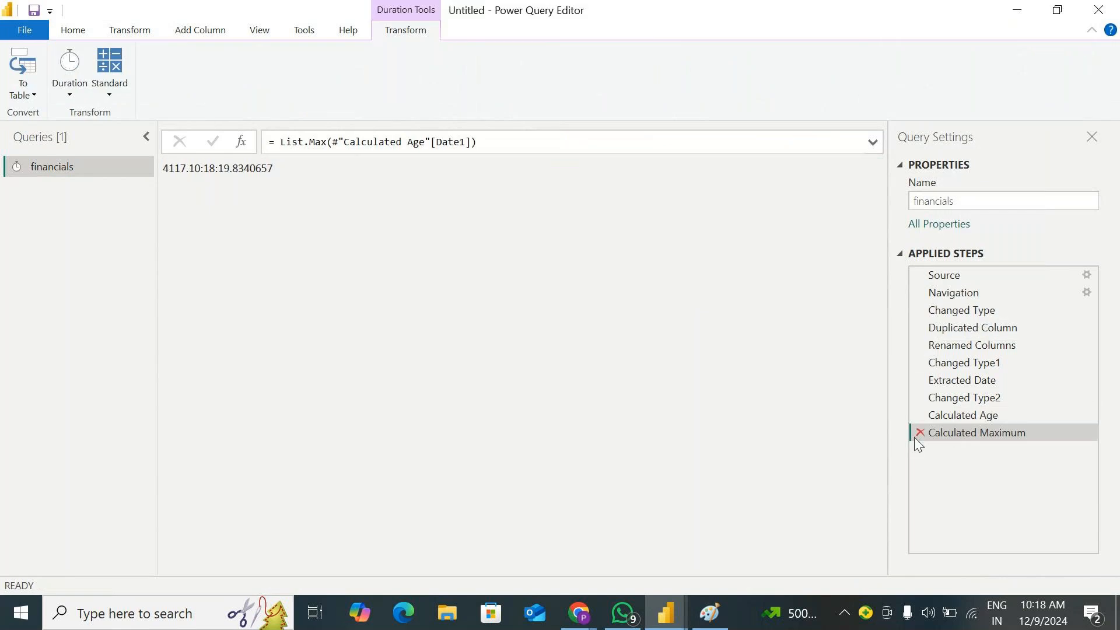
click(919, 433)
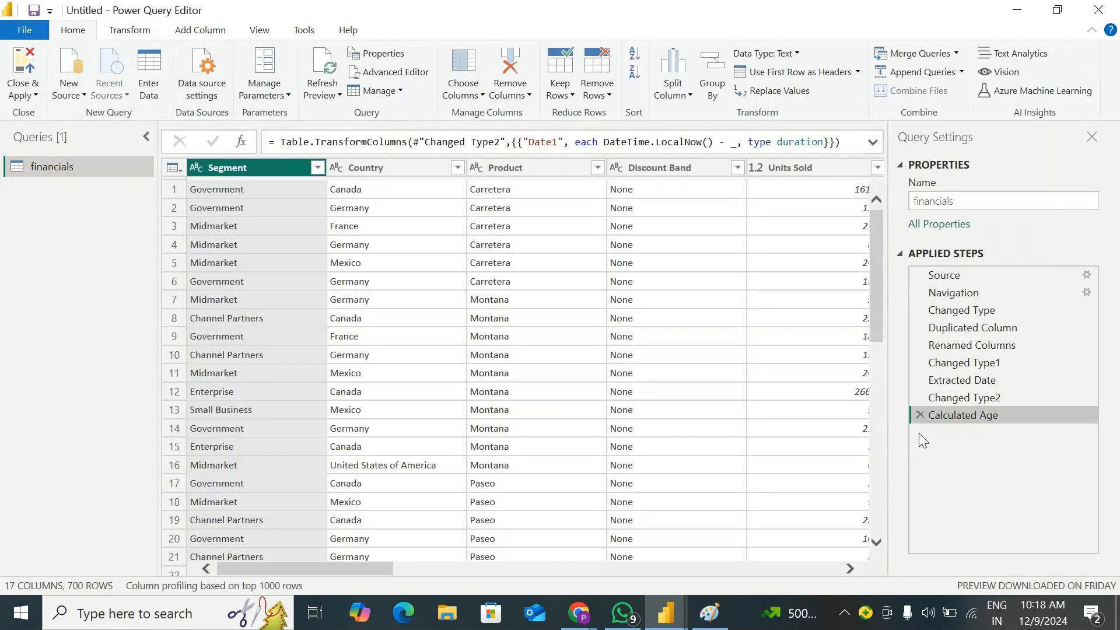
Review the Date, Time and Duration transformation options available for the selected column
click(149, 28)
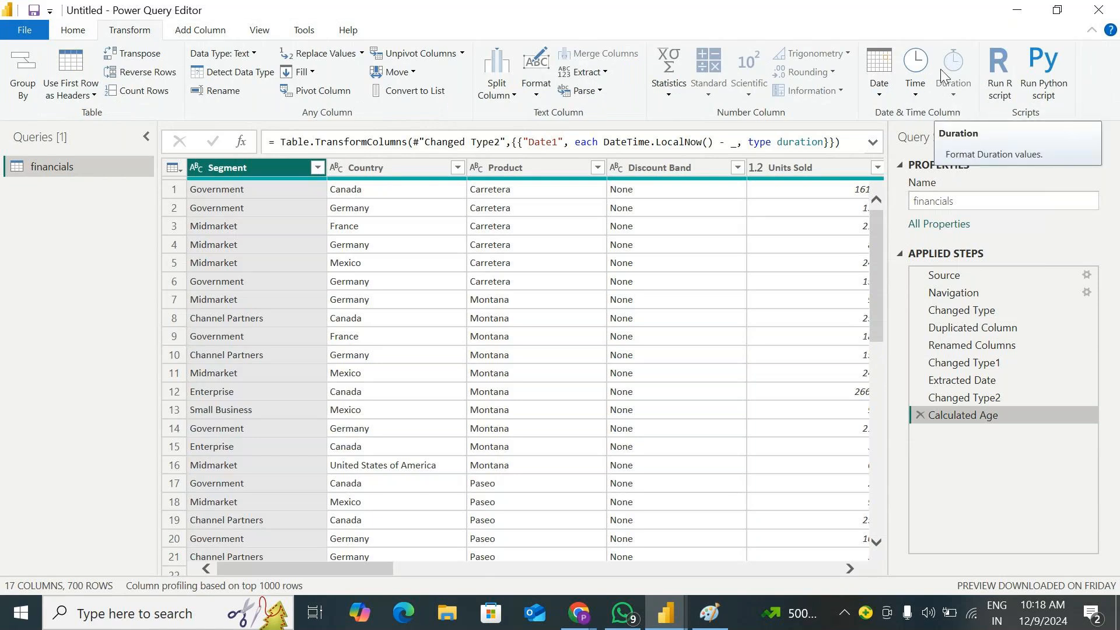
click(880, 95)
click(920, 92)
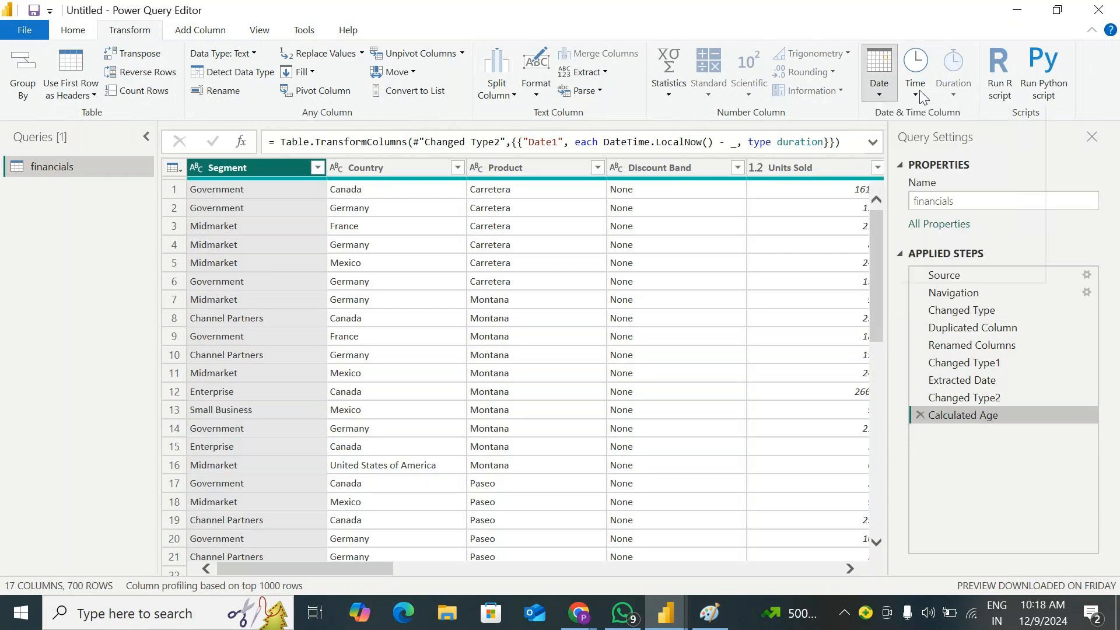
click(958, 90)
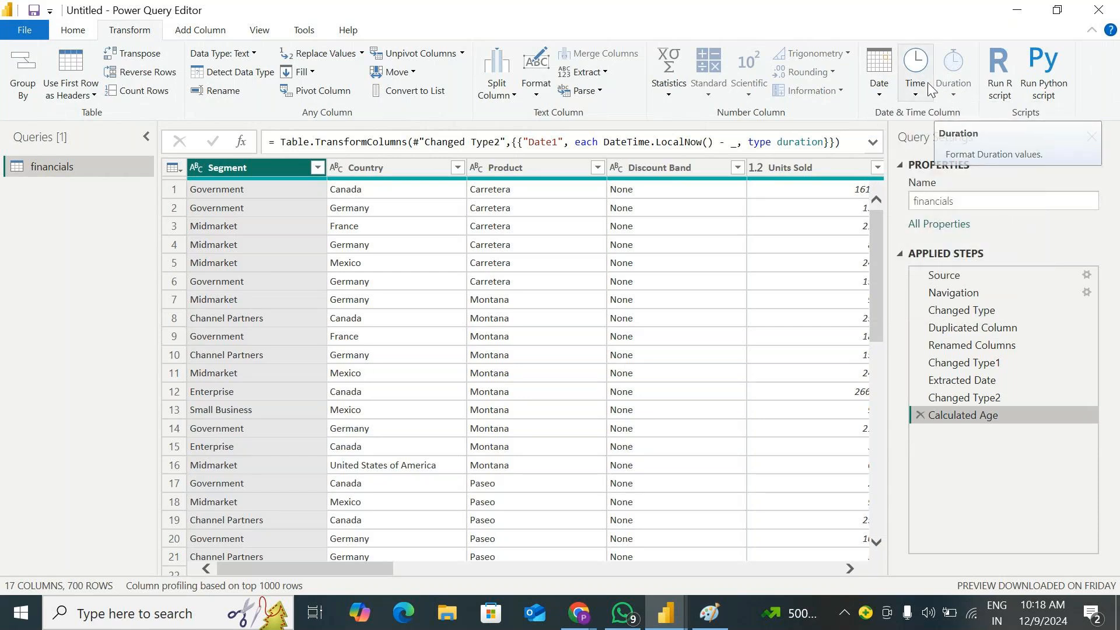
click(881, 93)
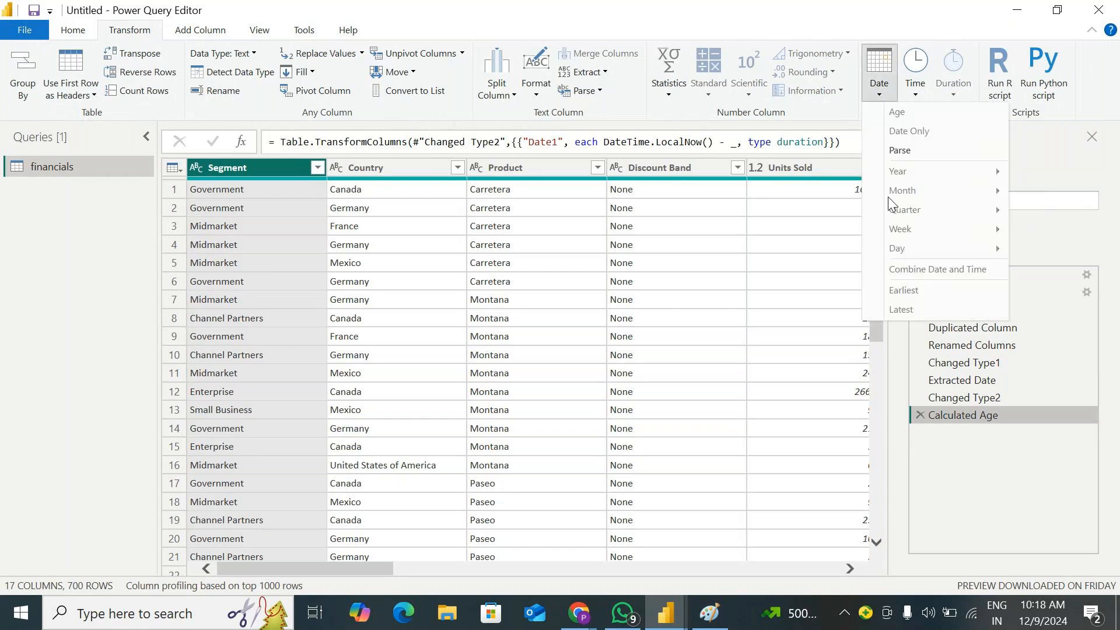
click(671, 16)
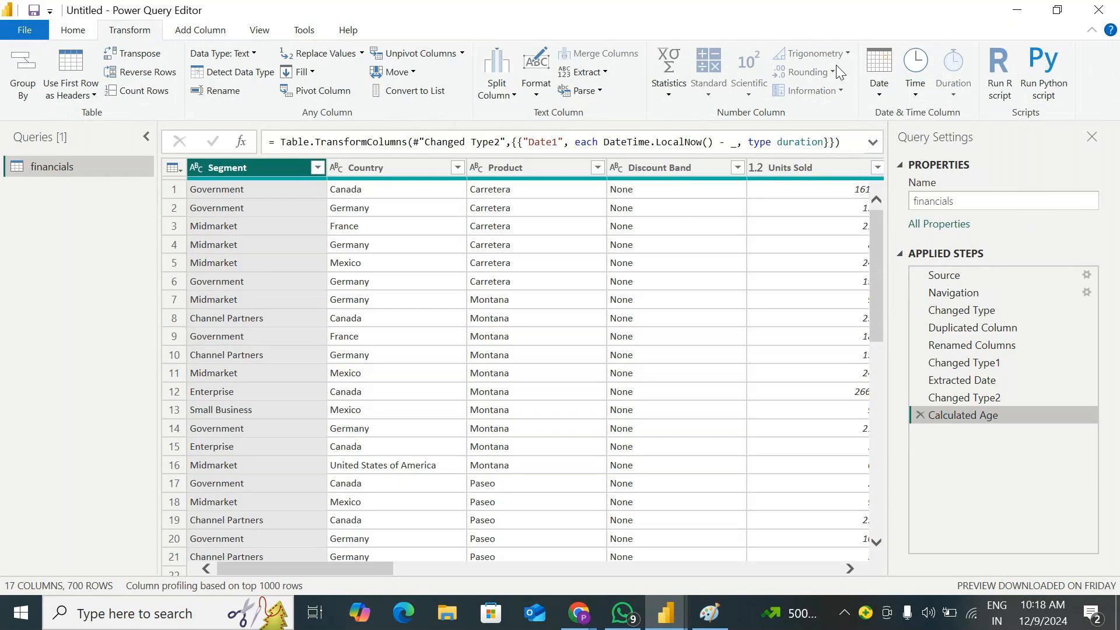
click(901, 51)
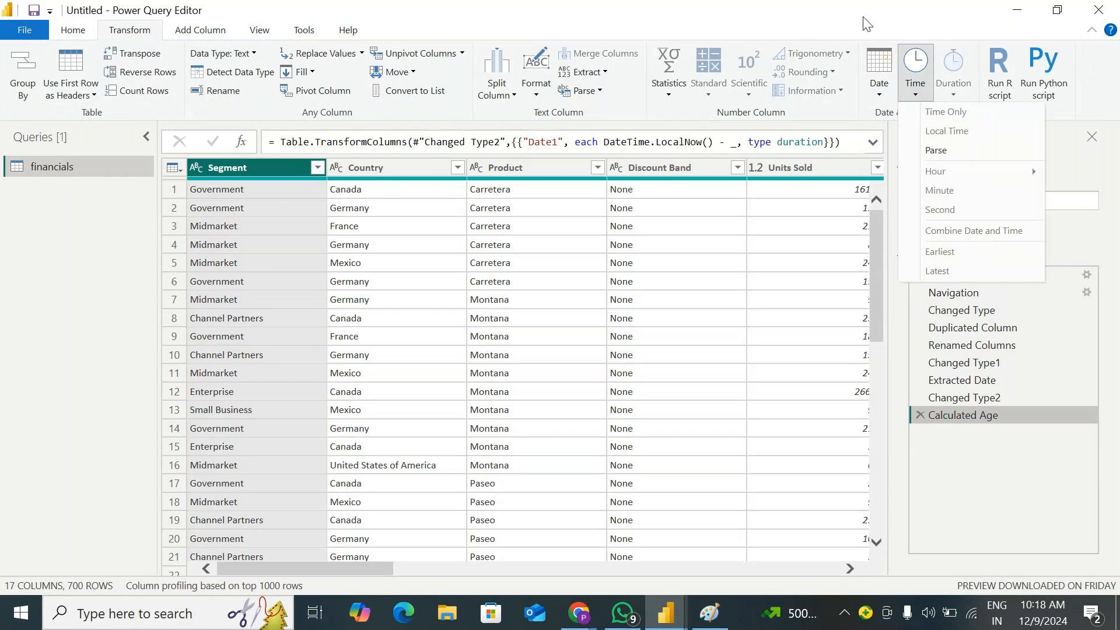
click(869, 92)
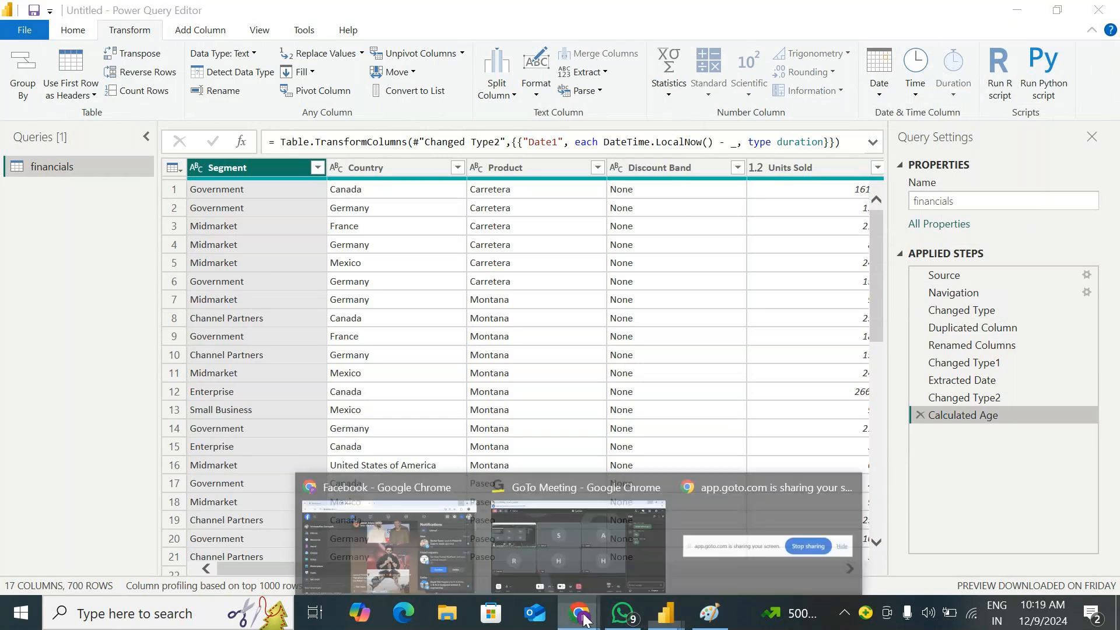
Switch to the GoTo Meeting window to check the participants' chat replies, and return to Power Query Editor
click(595, 549)
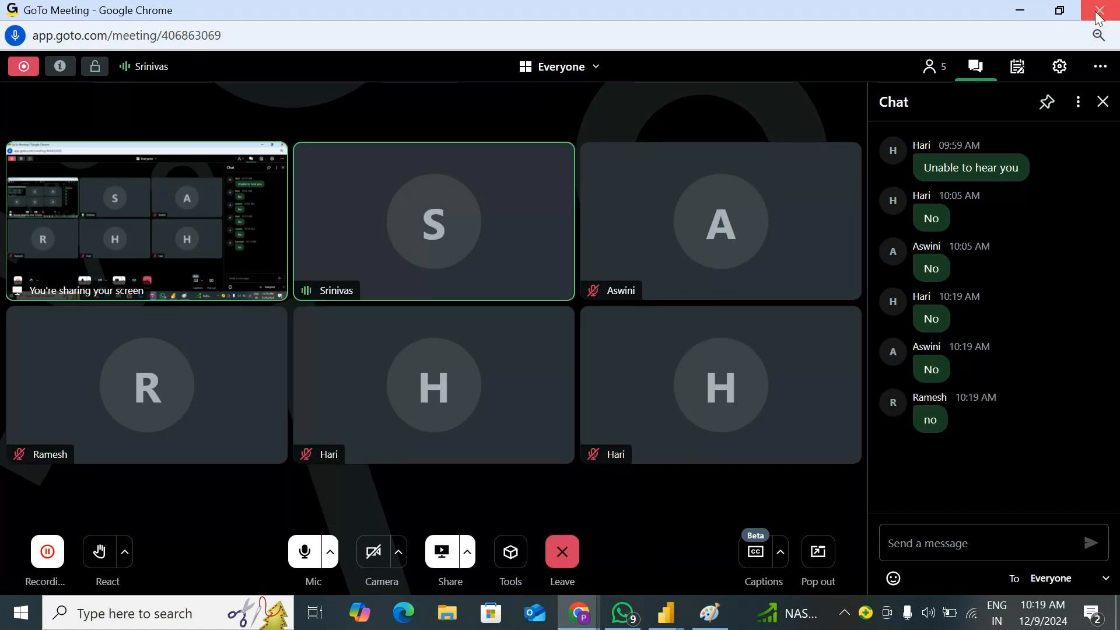
click(1019, 10)
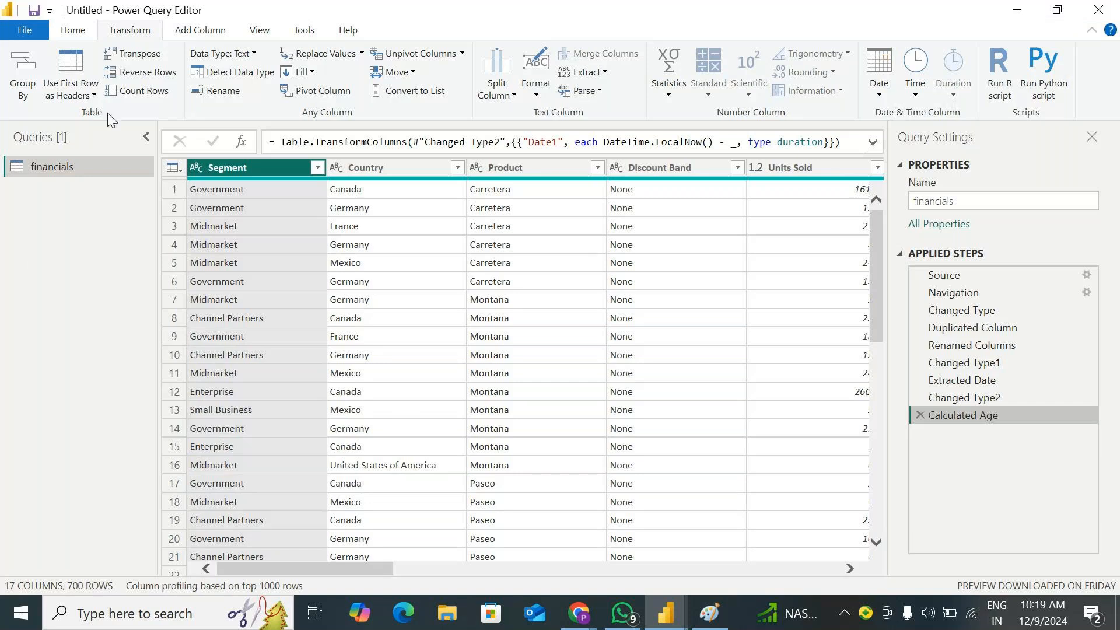
Start a manually entered table with four columns named A, B, C and D
click(78, 32)
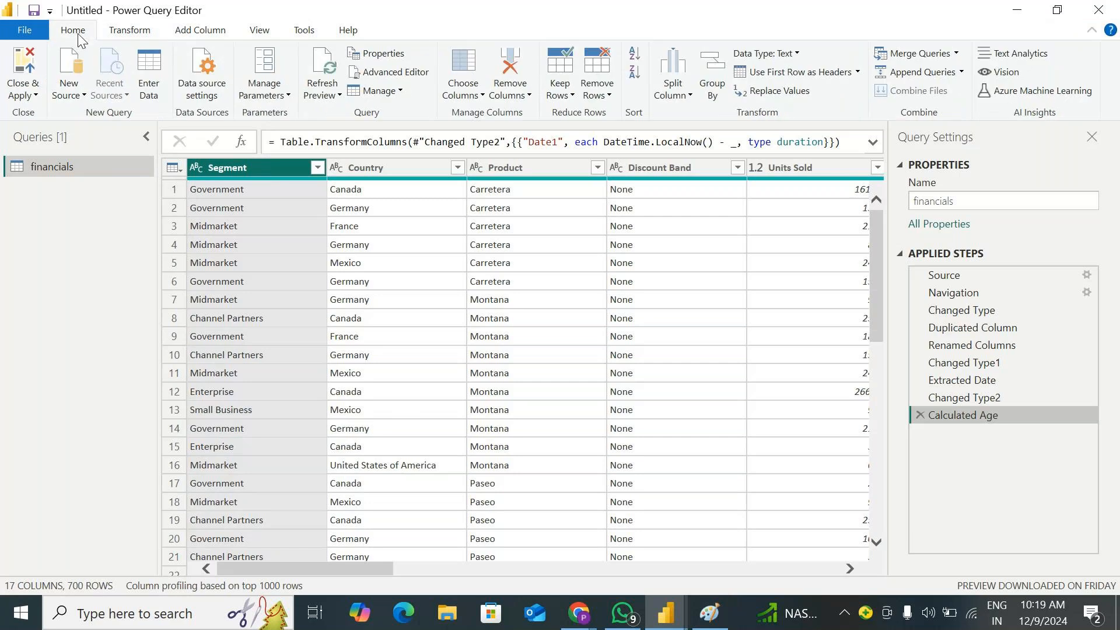
click(150, 62)
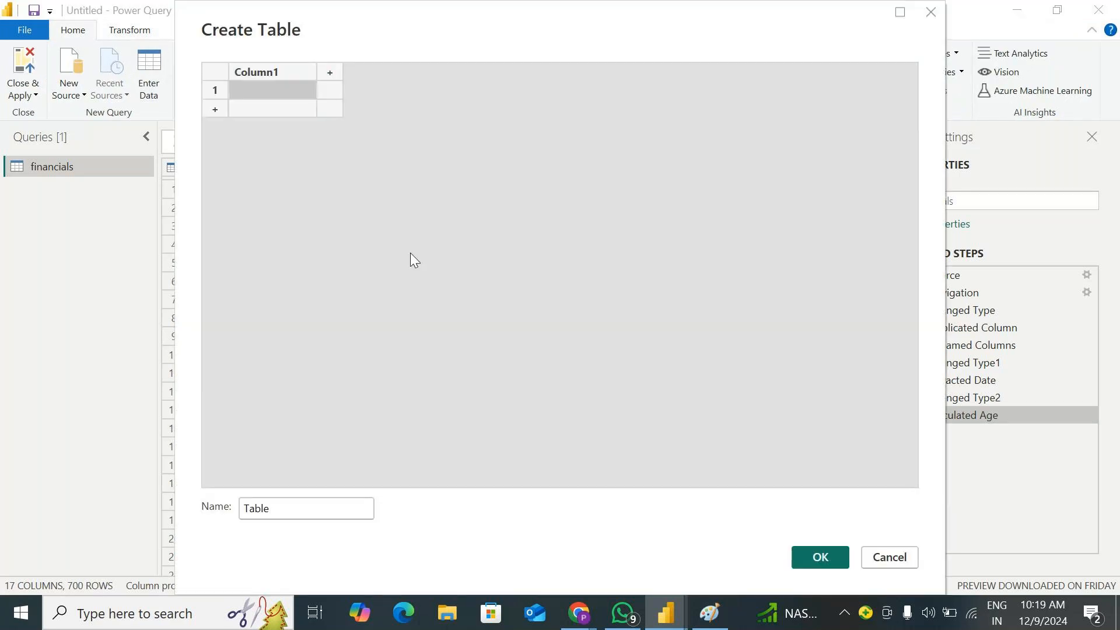
double_click(293, 72)
text(A)
key(Tab)
text(B)
key(Tab)
text(C)
key(Tab)
text(D)
key(Return)
Fill rows 1 to 5 of column A with 25, 36, 49, 4 and 9
key(Left)
key(Left)
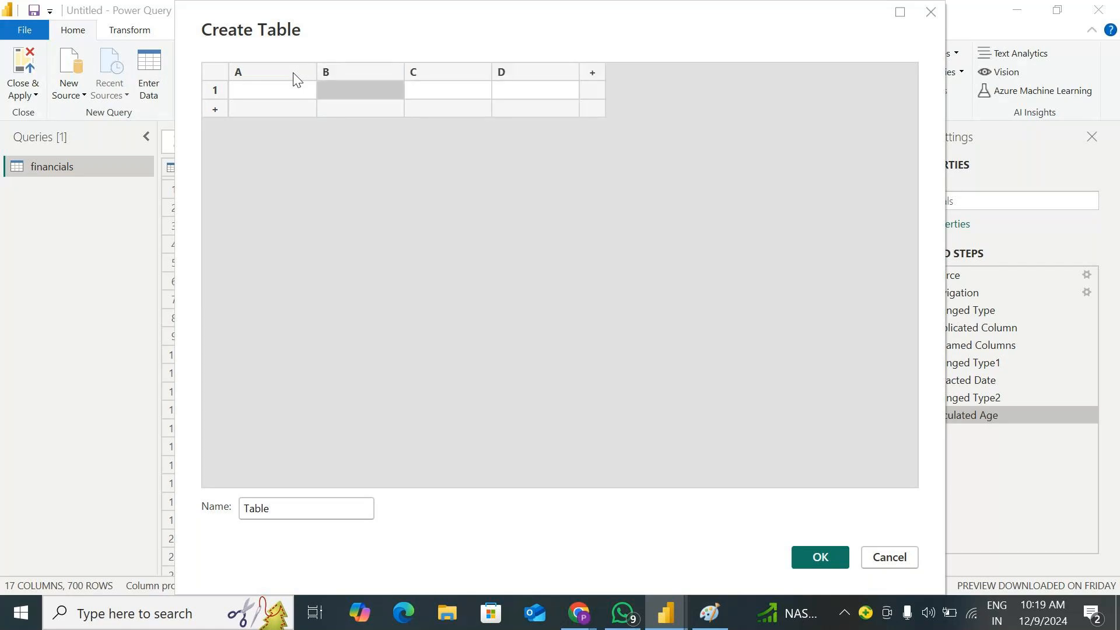
key(Left)
text(25)
key(Return)
text(36)
key(Return)
text(49)
key(Return)
text(4)
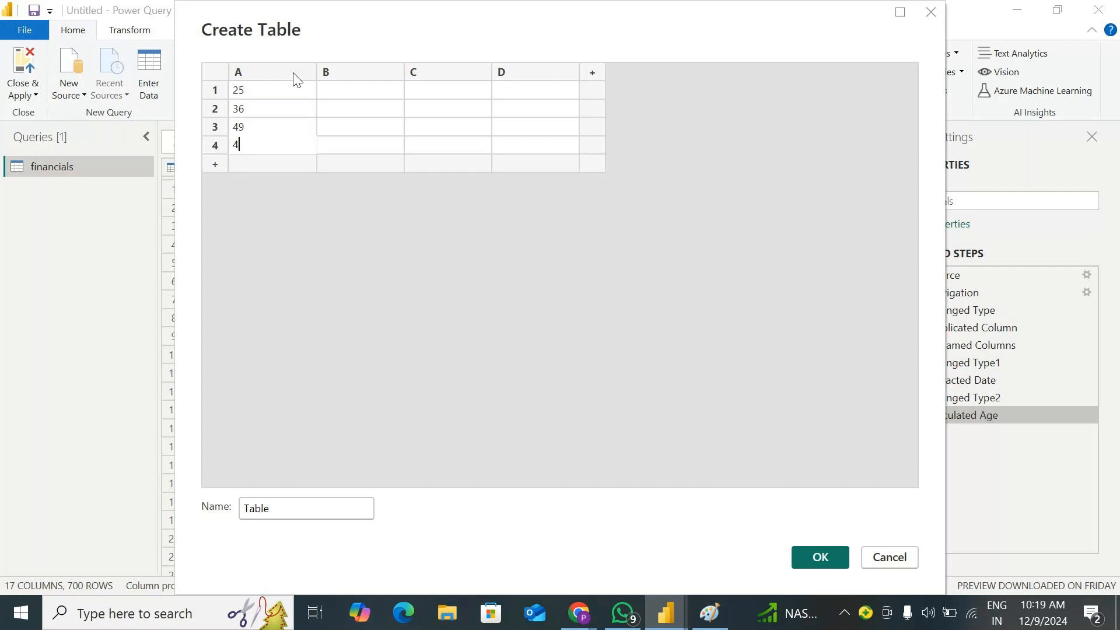
key(Return)
text(9)
Fill rows 1 to 5 of column B with 1, 2, 3, 4 and 5
key(Tab)
key(Up)
key(Up)
key(Up)
key(Up)
text(1)
key(Return)
text(2)
key(Return)
text(3)
key(Return)
text(4)
key(Return)
text(5)
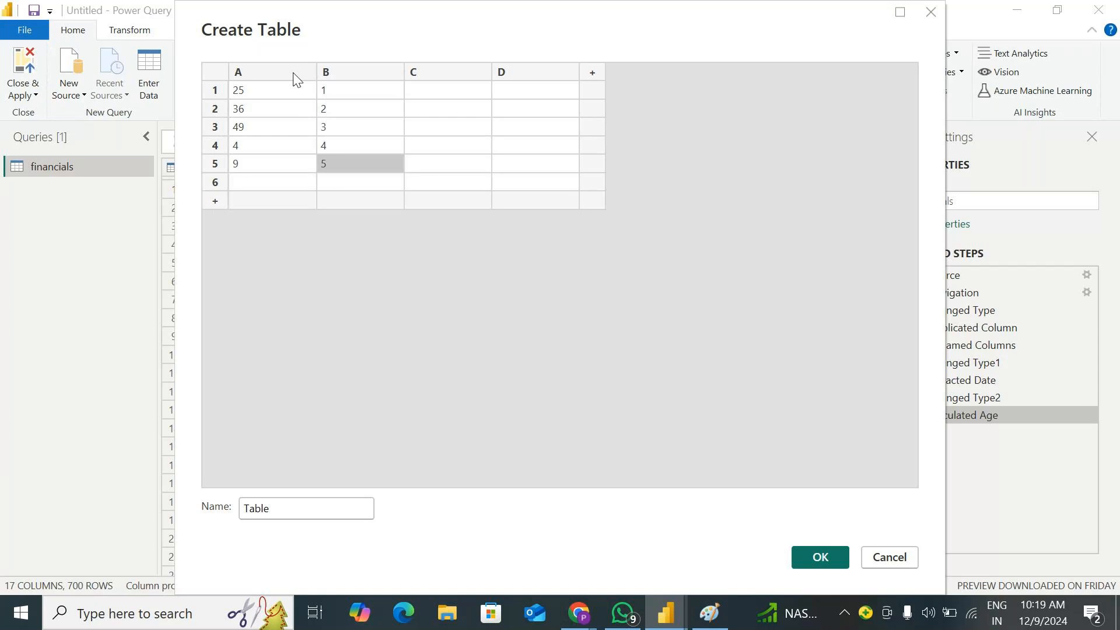
Fill rows 1 to 5 of column C with 123.7123, 123.12345, -10, 12.9 and 12.1
key(Up)
key(Up)
key(Up)
key(Up)
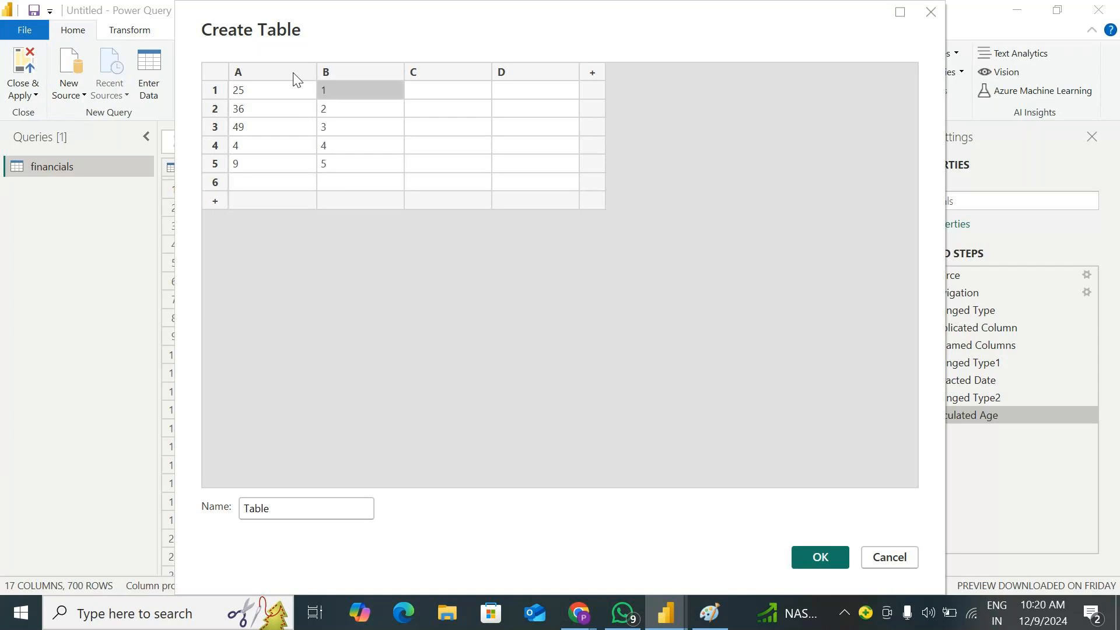
key(Tab)
text(123.)
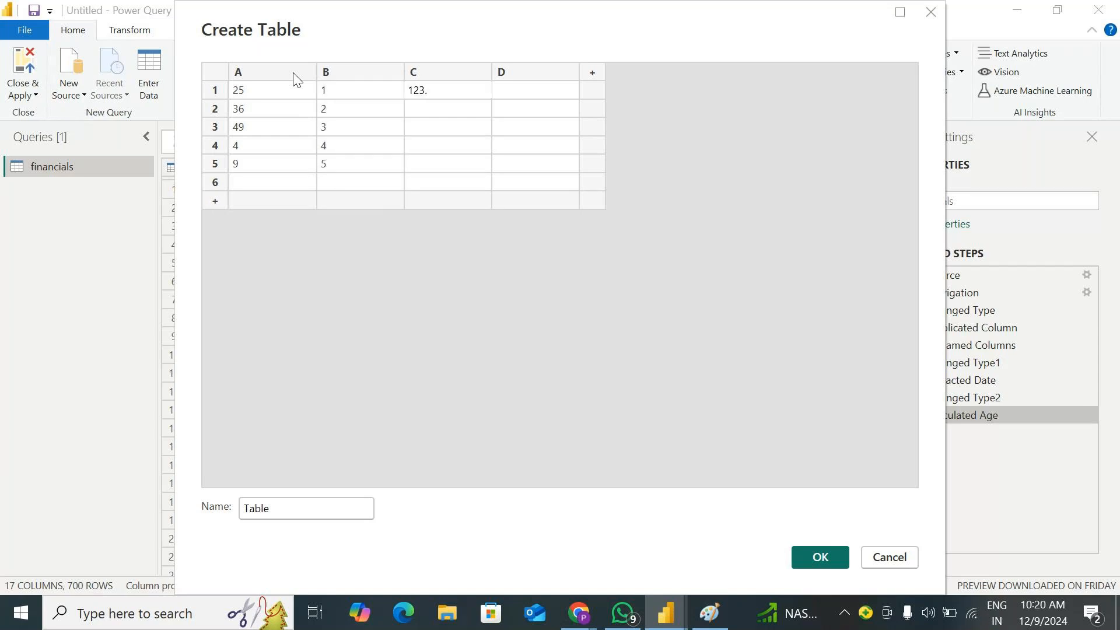
text(7123)
key(Return)
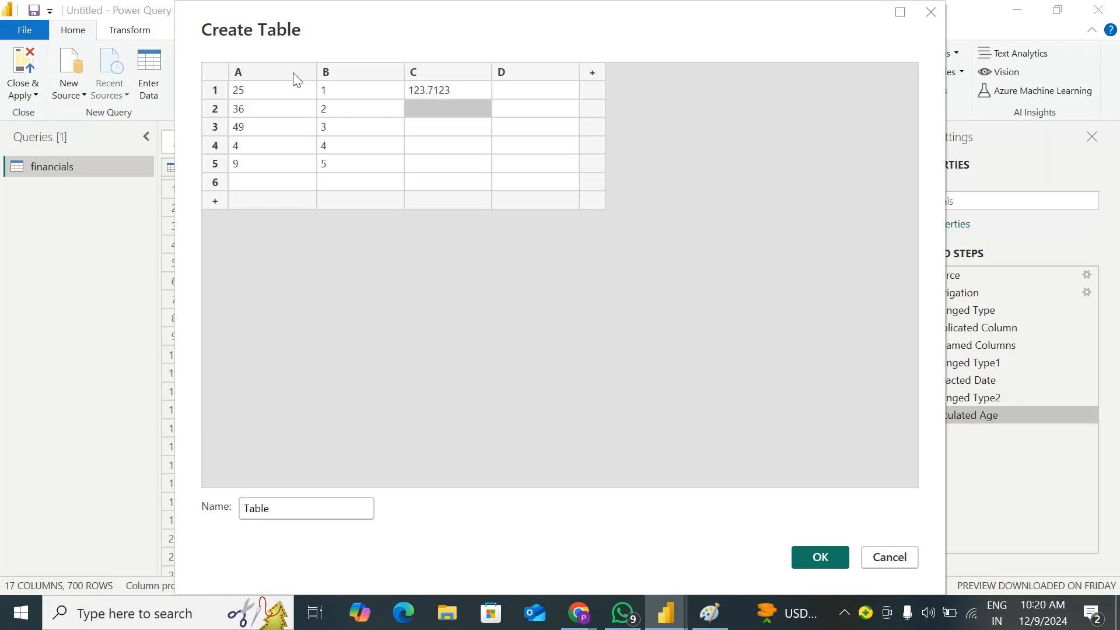
text(123.)
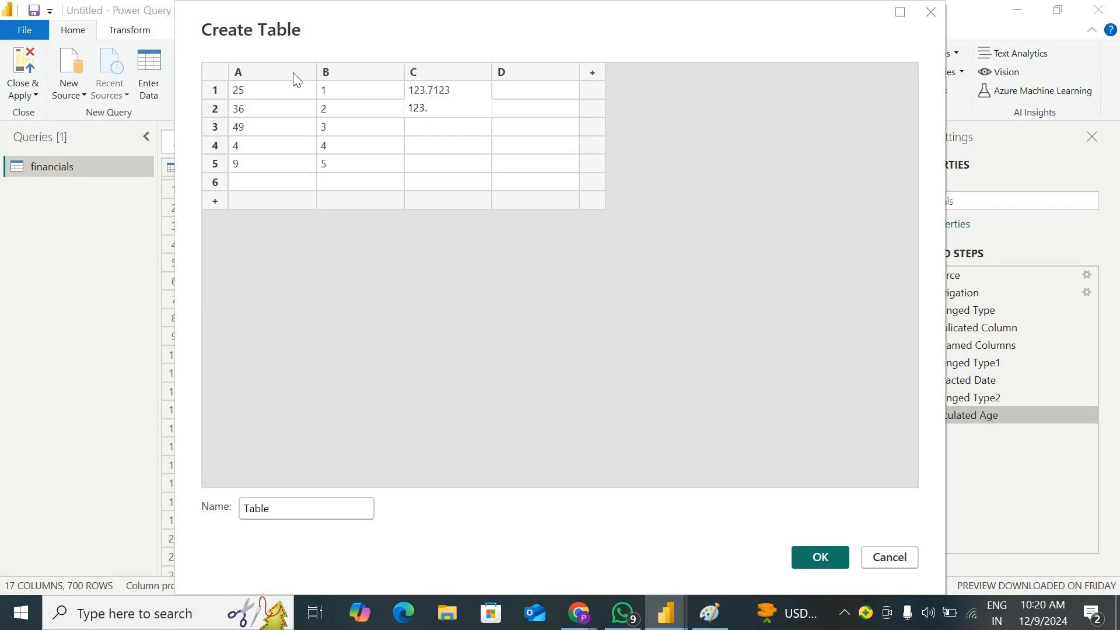
text(12345)
key(Return)
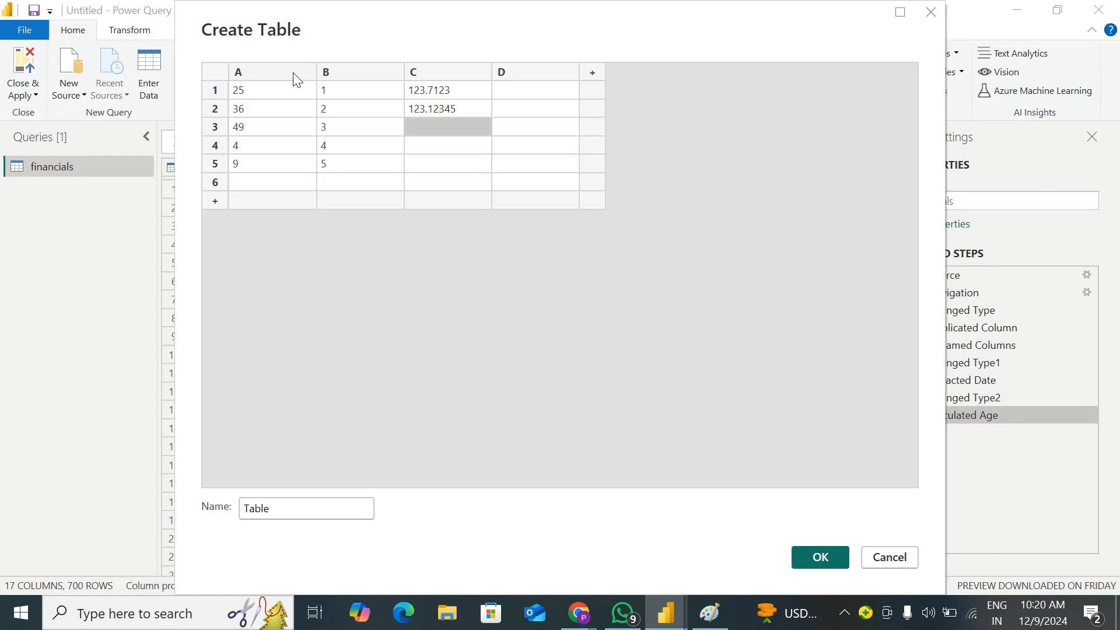
text(-10)
key(Return)
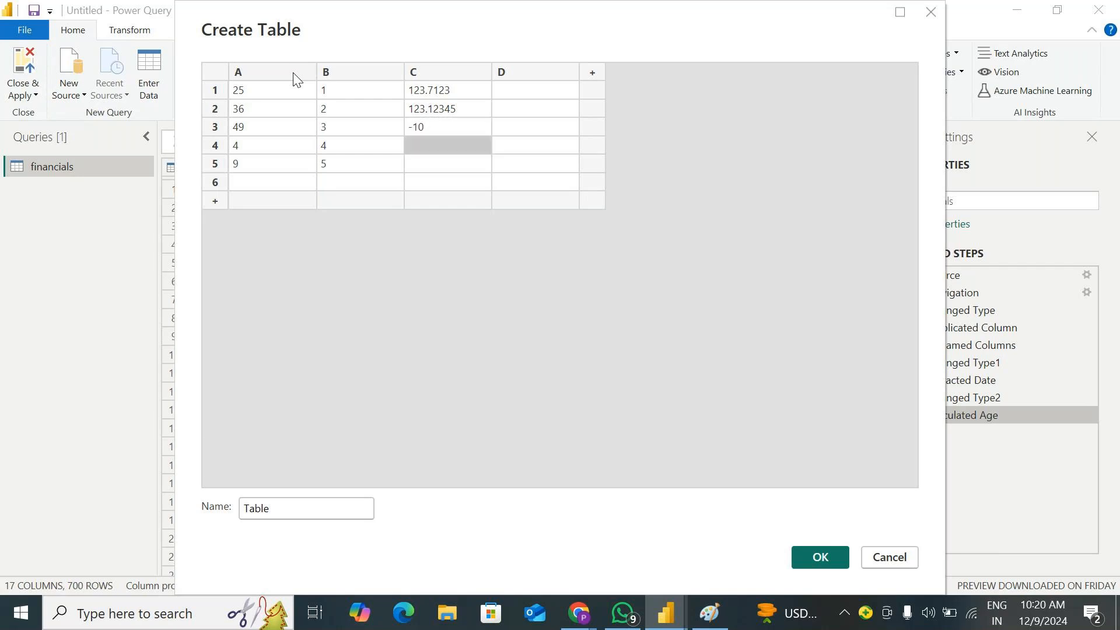
text(12.)
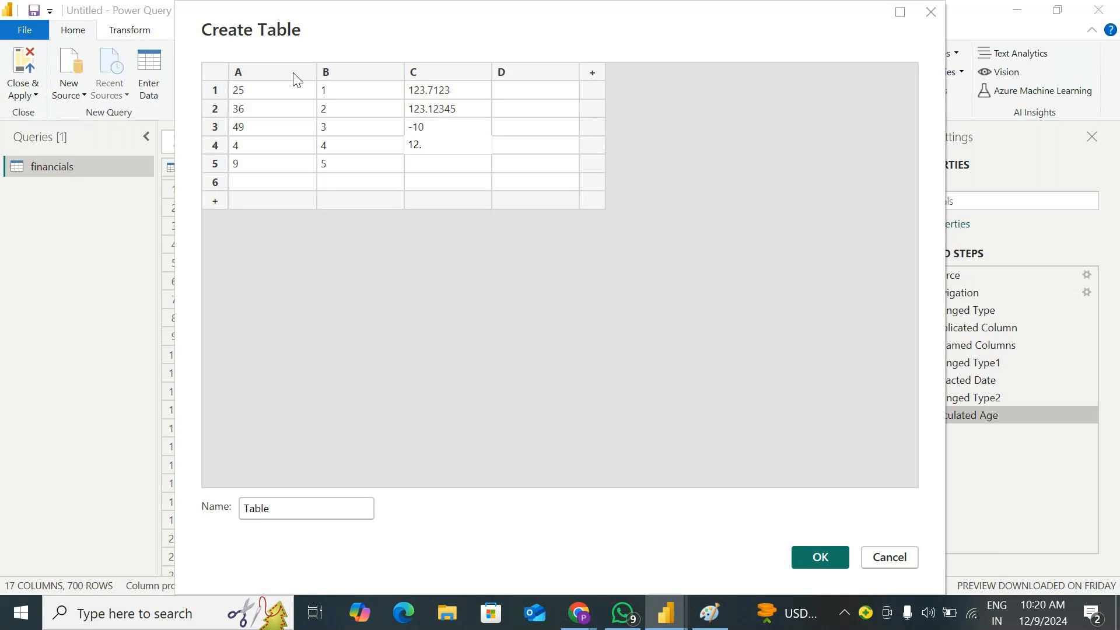
text(9)
key(Return)
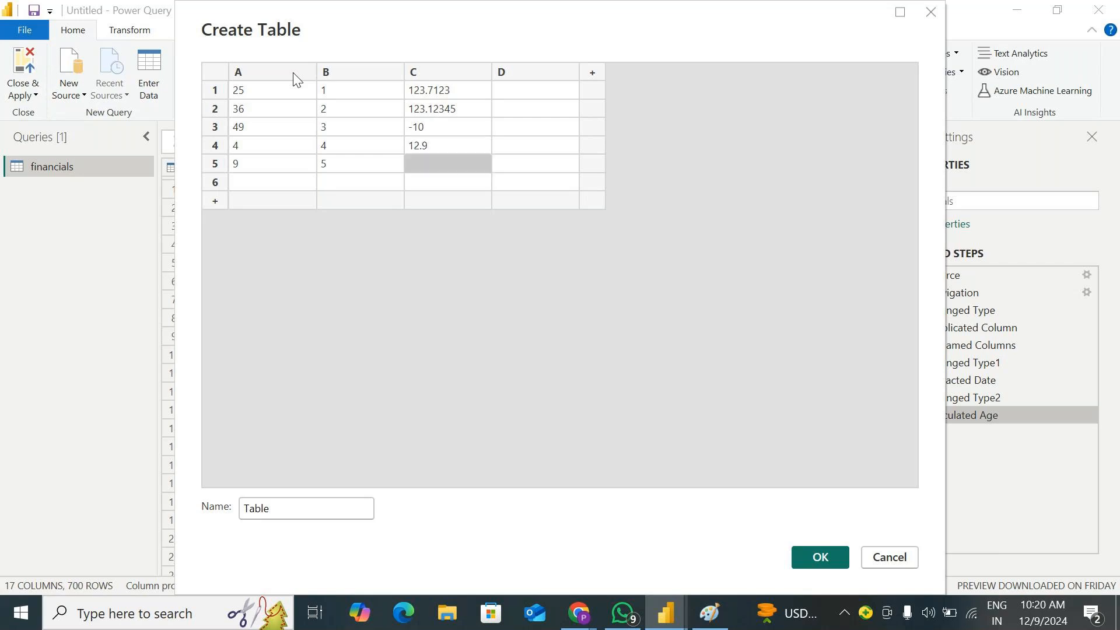
text(12.1)
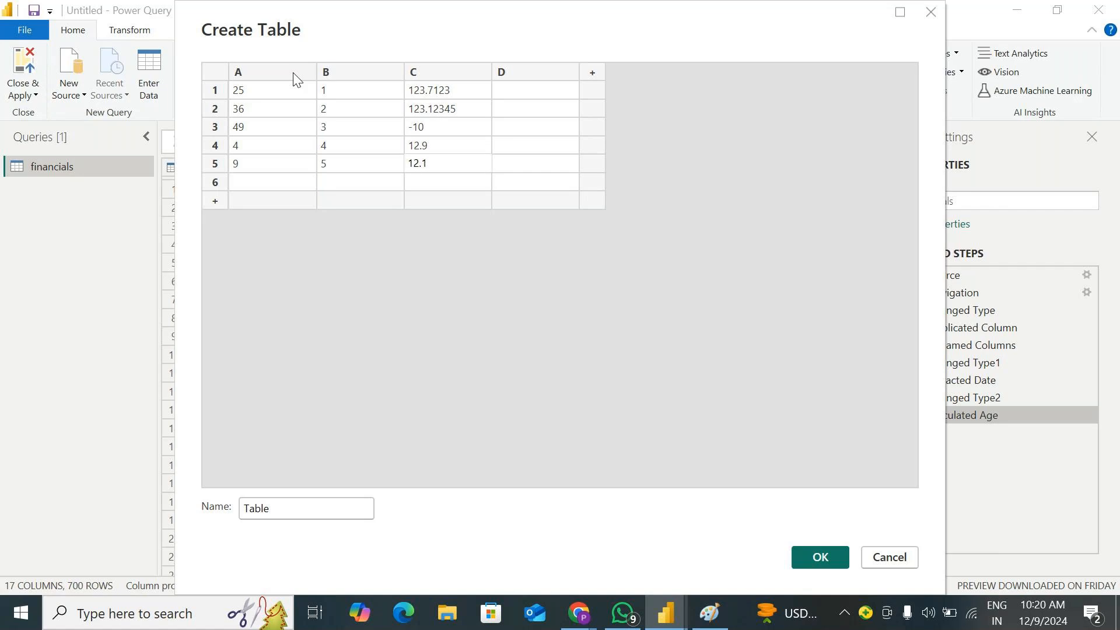
click(445, 168)
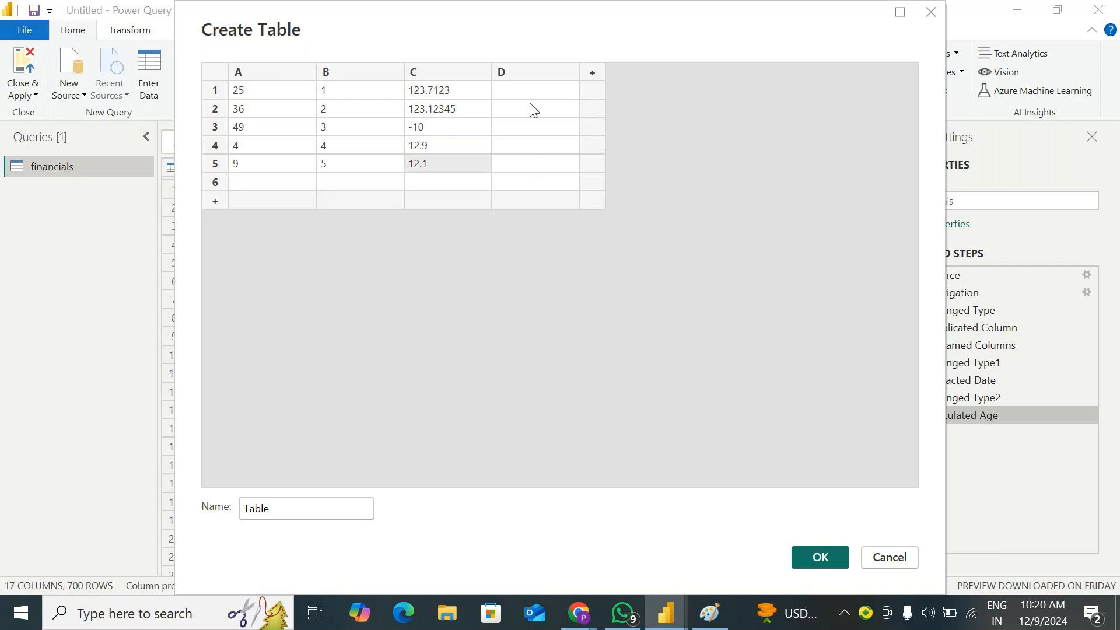
Fill rows 1 to 5 of column D with 1000, 100, 10, 10000 and 25, and create the table
click(541, 69)
right_click(541, 69)
key(Escape)
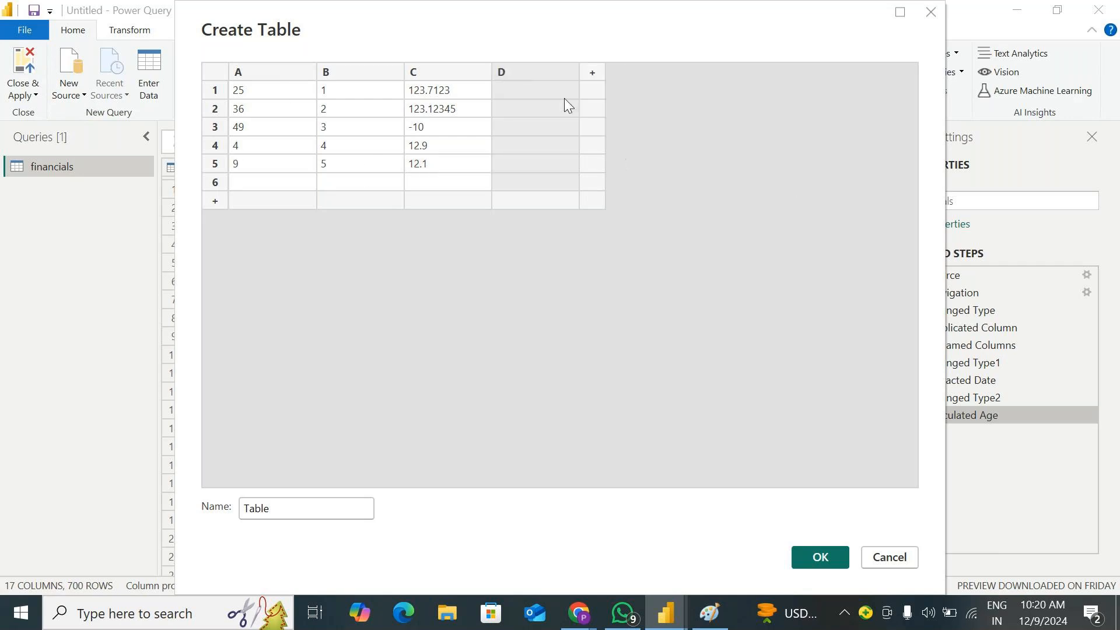
click(542, 93)
text(1000)
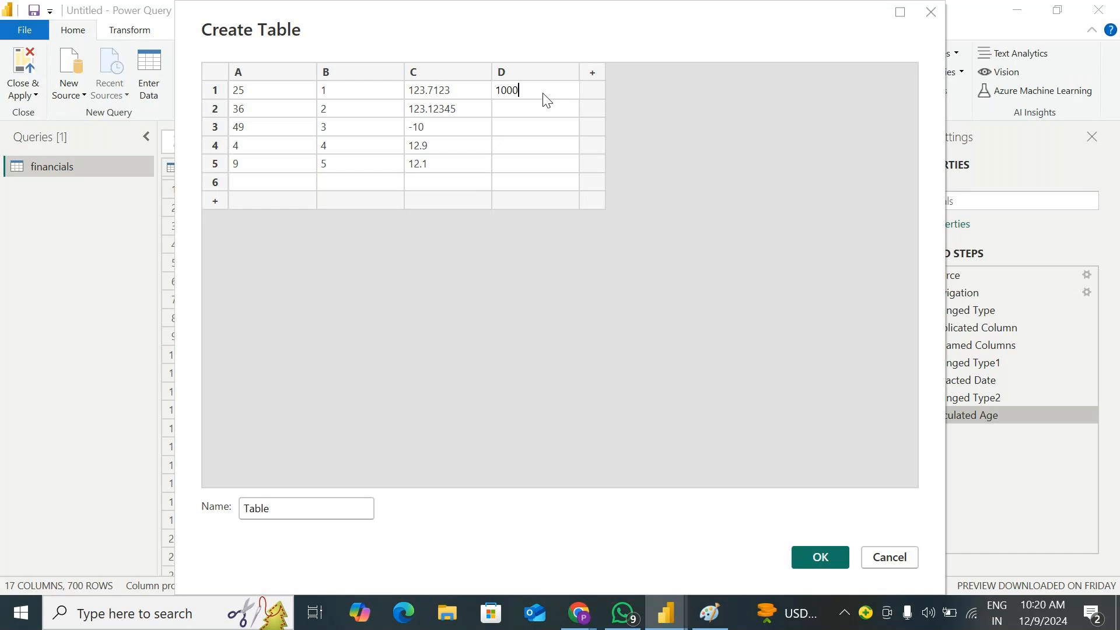
key(Return)
text(100)
key(Return)
text(10)
key(Return)
text(10)
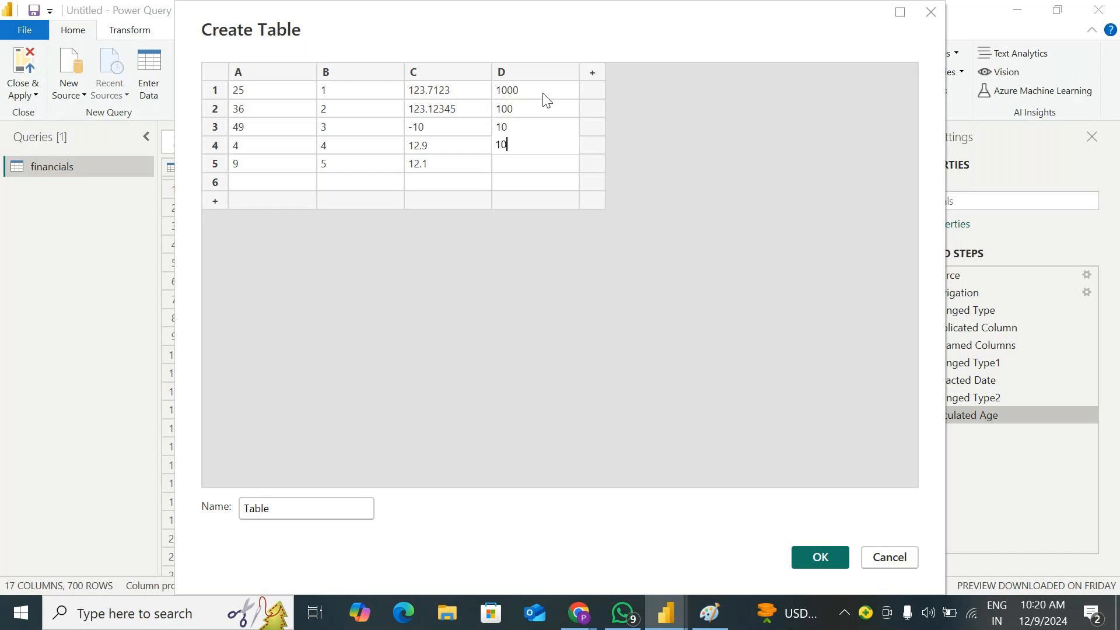
text(000)
key(Return)
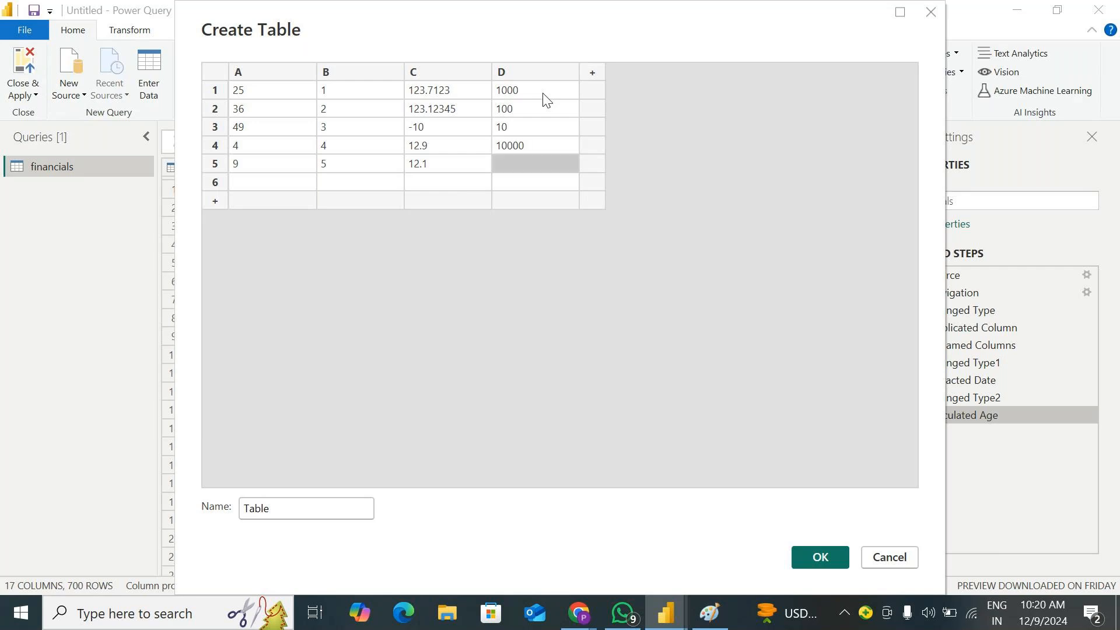
text(25)
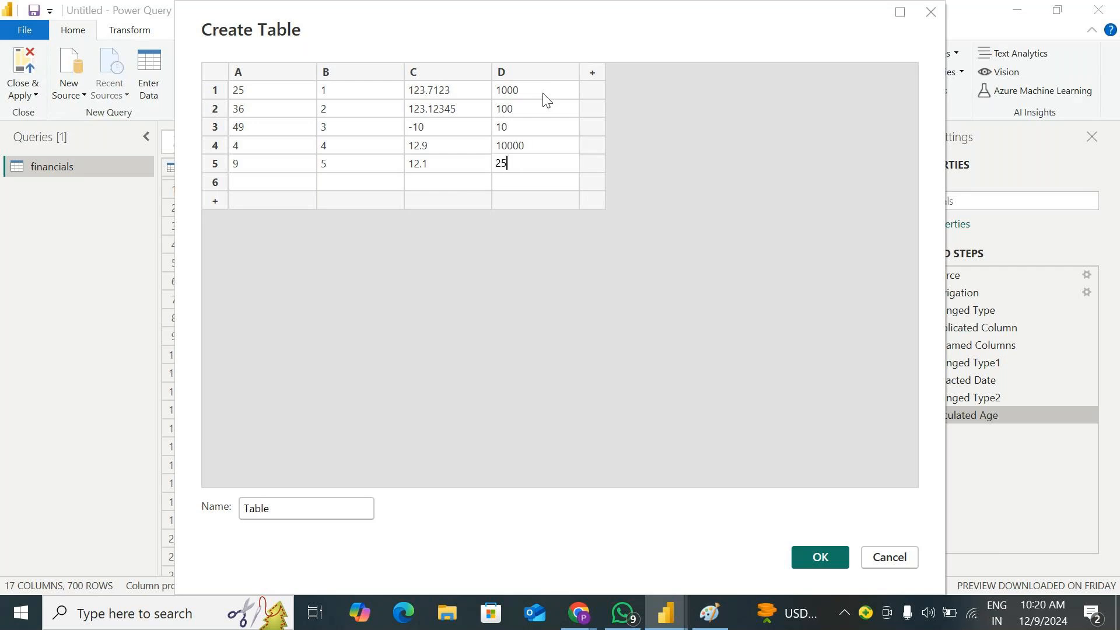
click(807, 554)
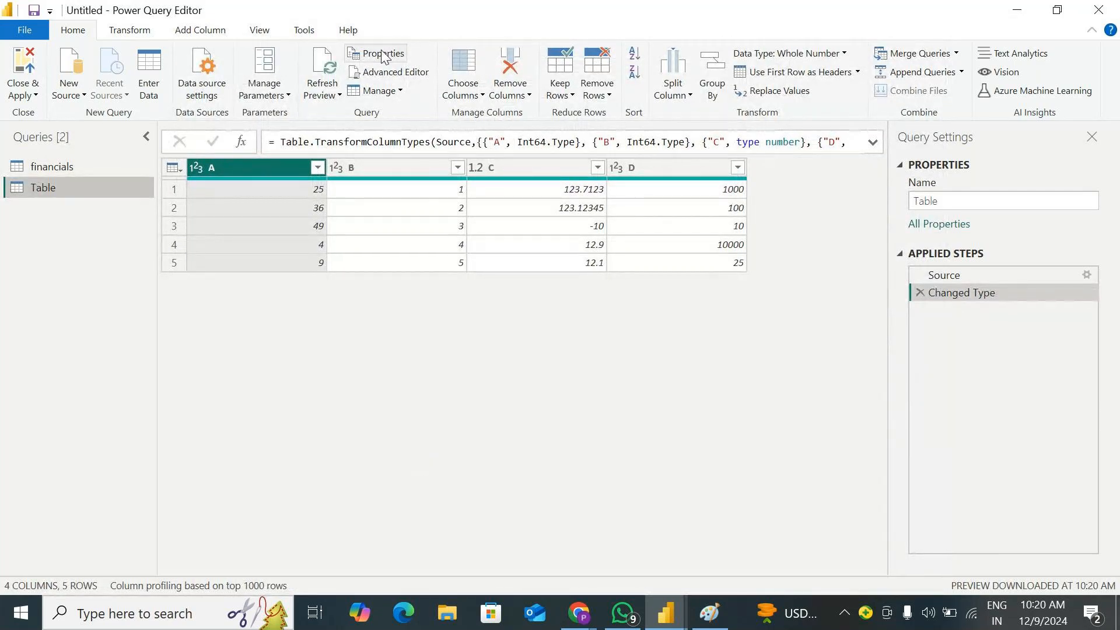
click(133, 33)
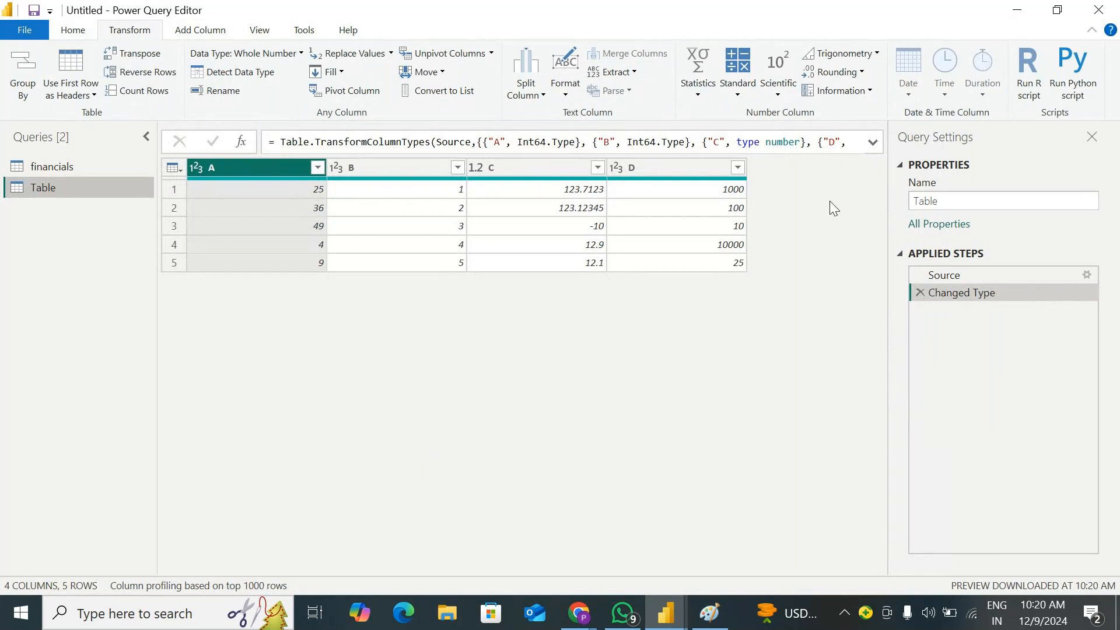
click(736, 94)
click(700, 95)
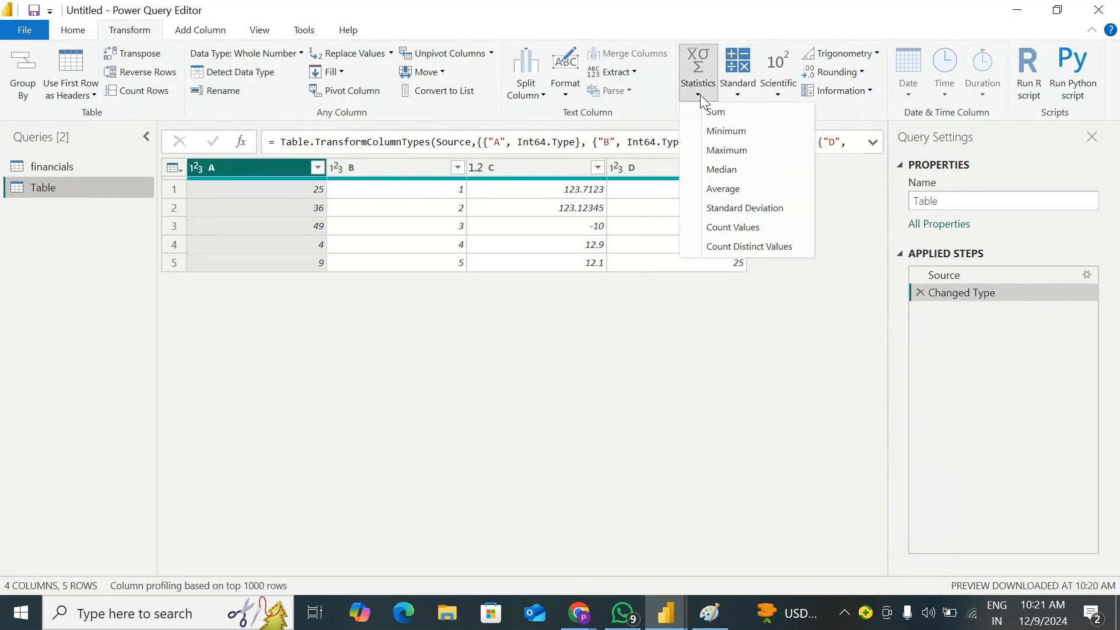
click(738, 95)
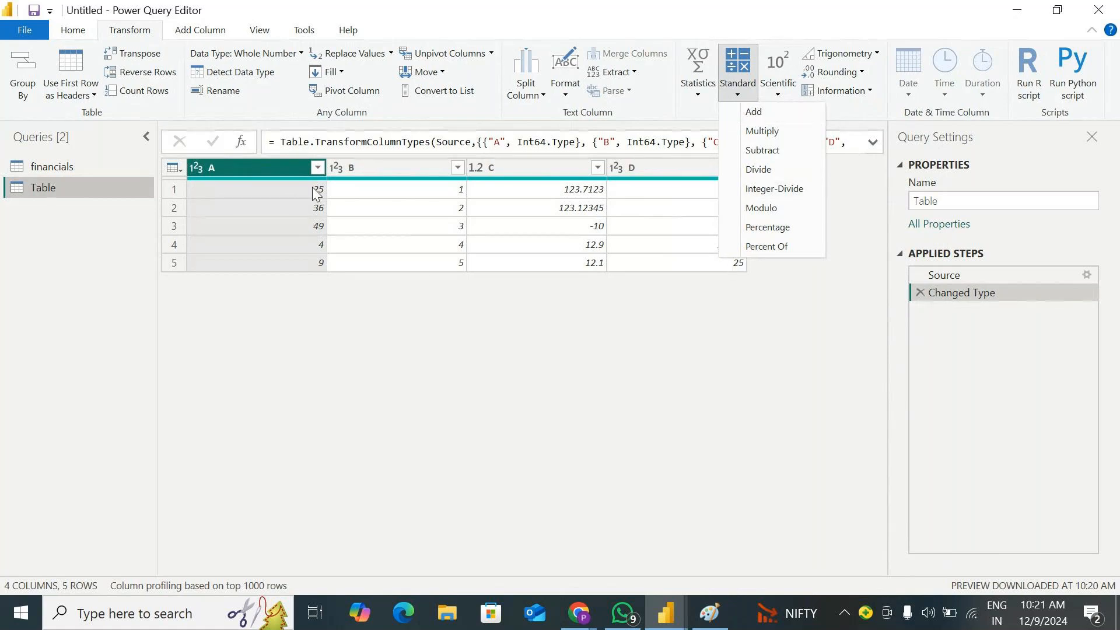
Duplicate column B in the Table query
click(386, 170)
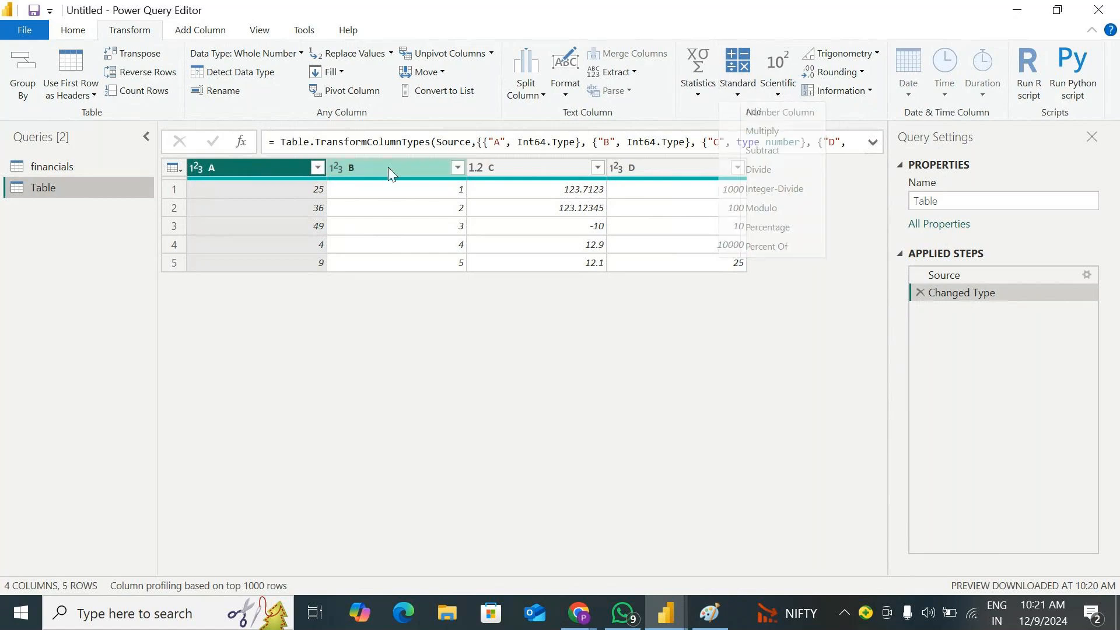
right_click(387, 167)
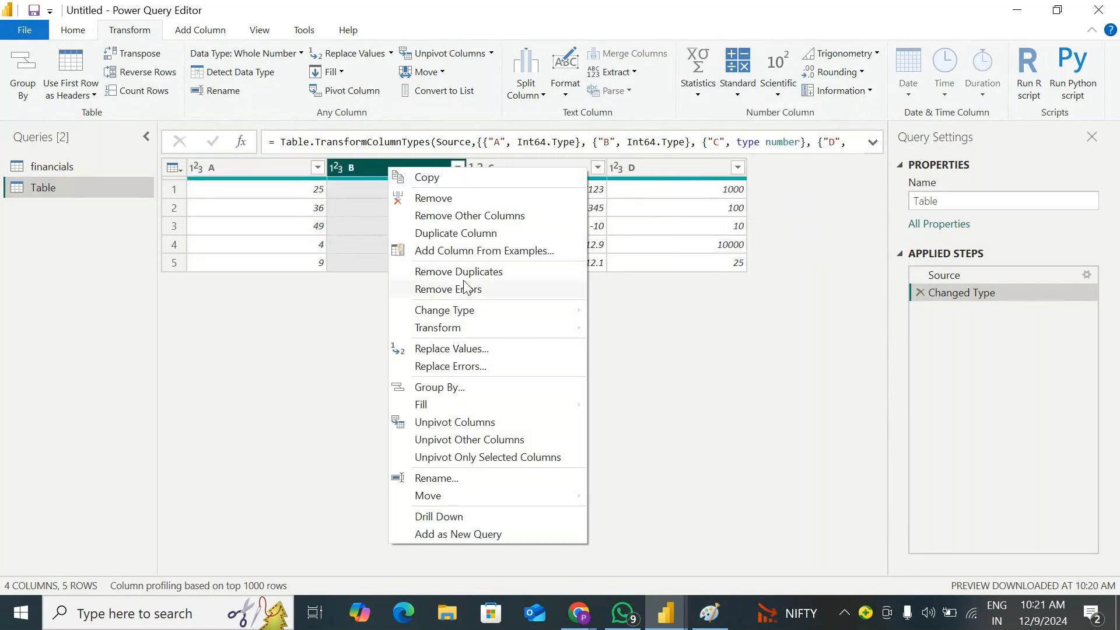
click(455, 233)
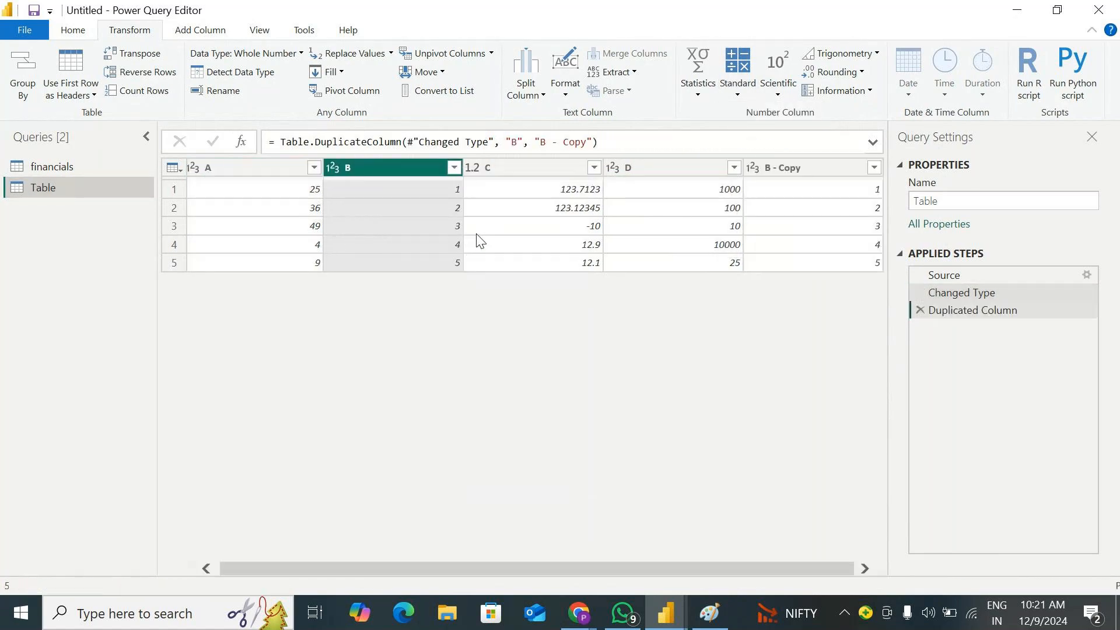
Add 5 to every value in the copy of column B, and delete that addition from the applied steps
click(738, 93)
click(754, 113)
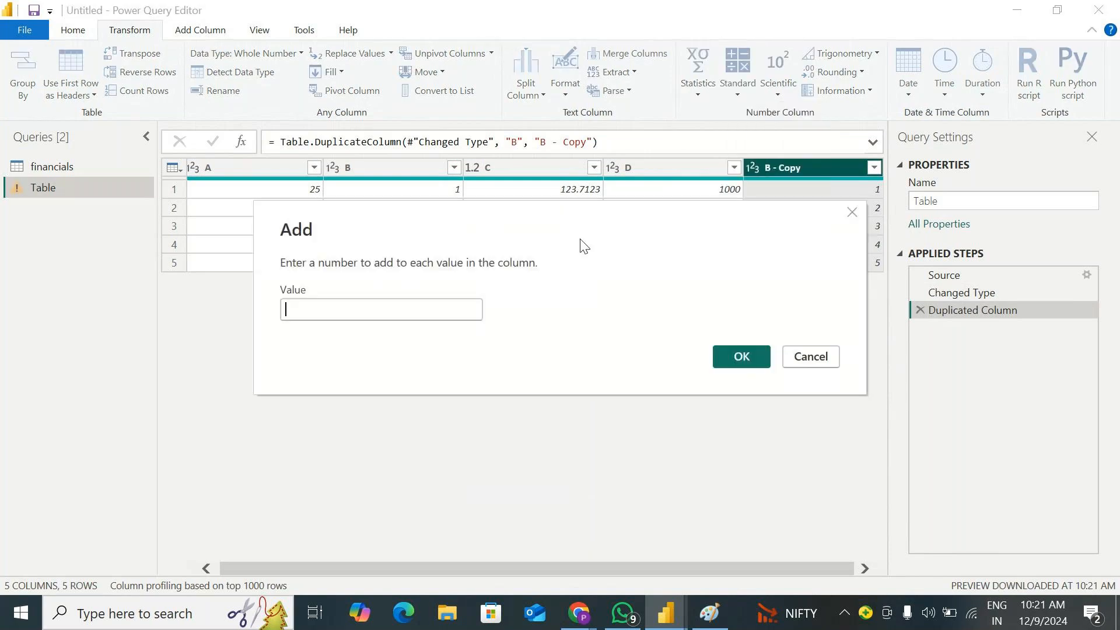
text(5)
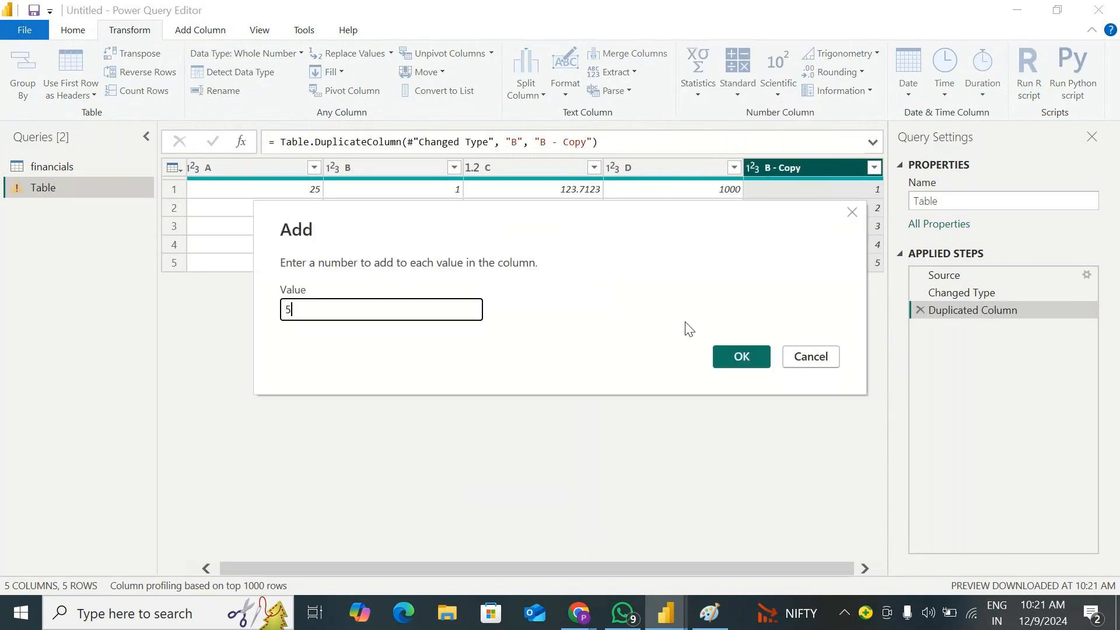
click(741, 356)
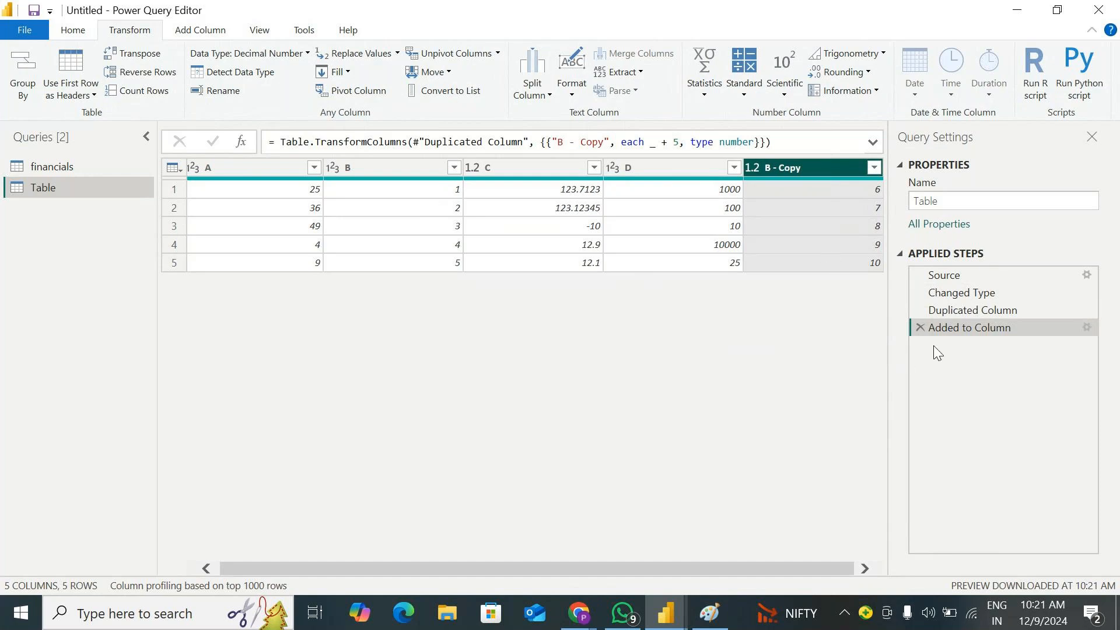
click(920, 329)
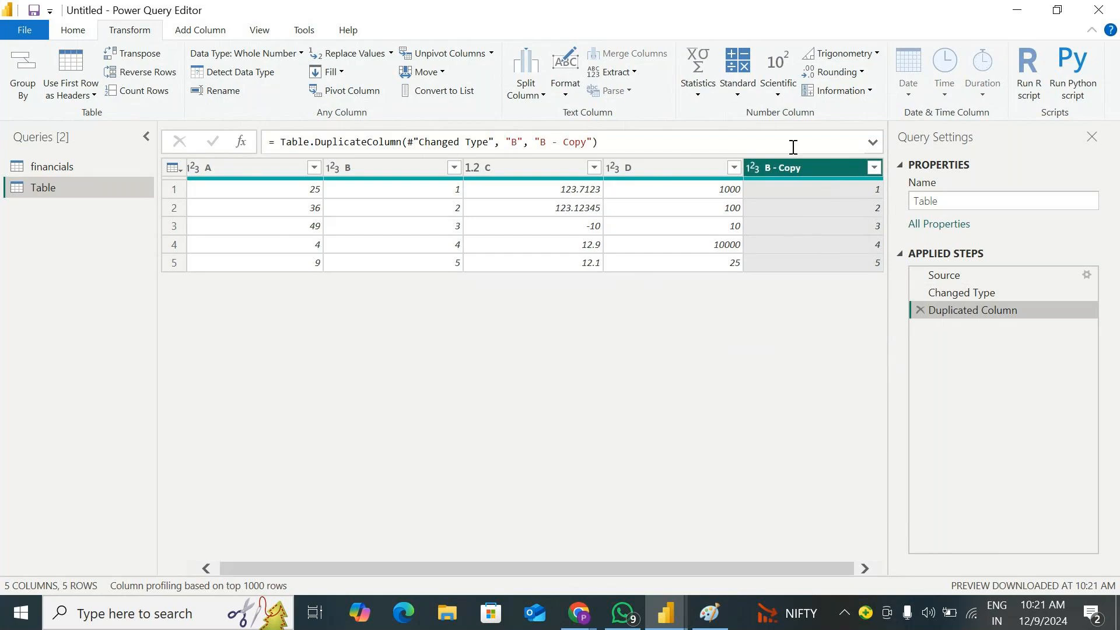
Multiply every value in the copy of column B by 6, and delete that multiplication from the applied steps
click(737, 90)
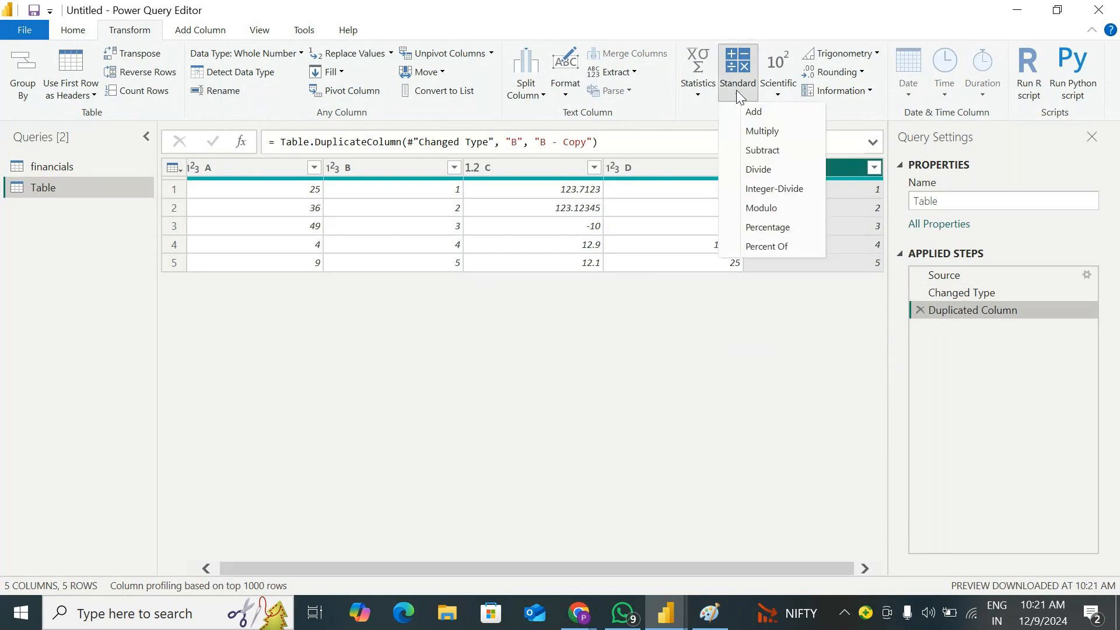
click(759, 131)
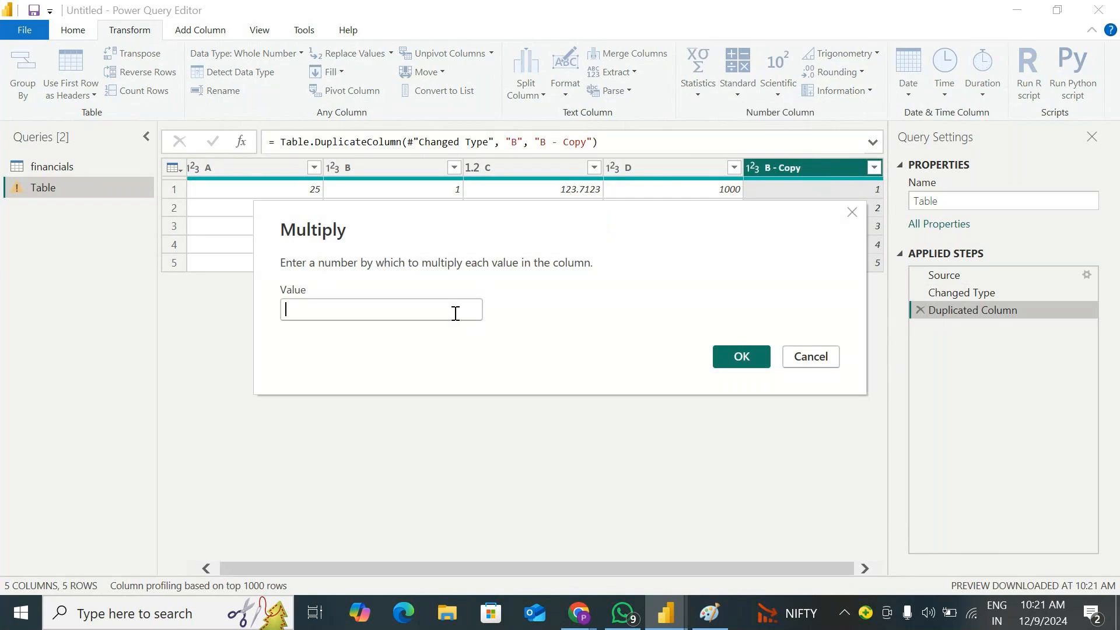
text(6)
click(729, 361)
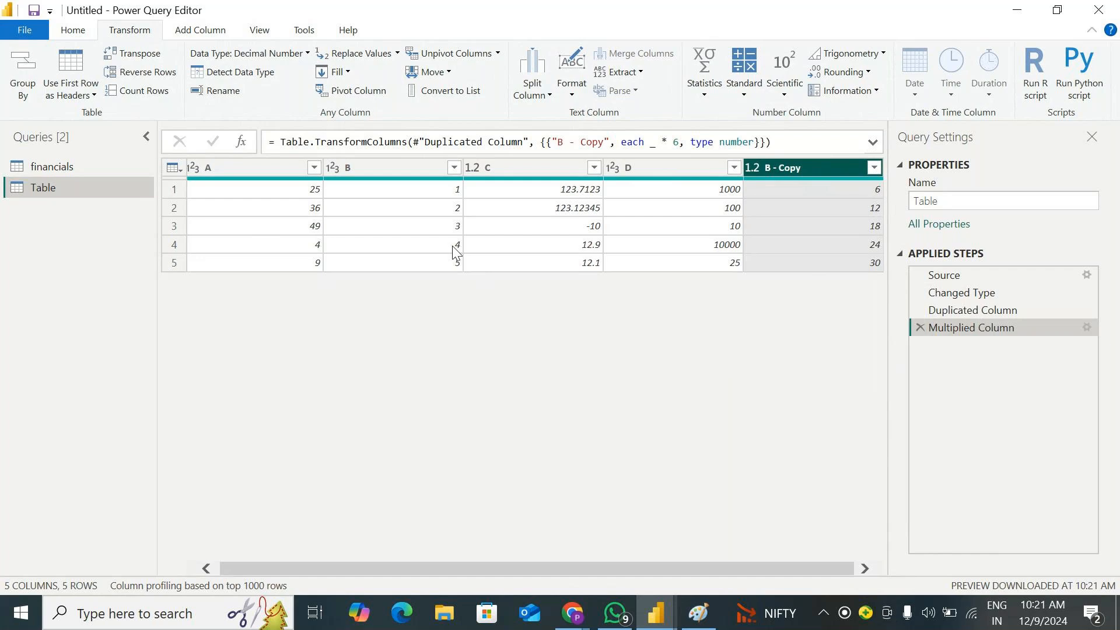
click(920, 327)
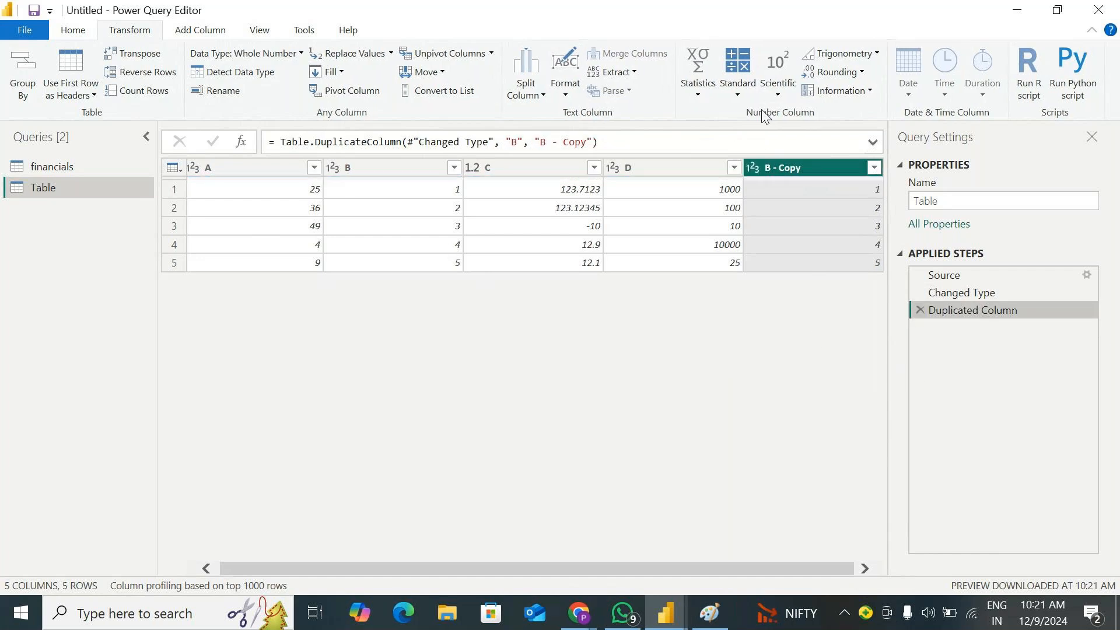
click(738, 87)
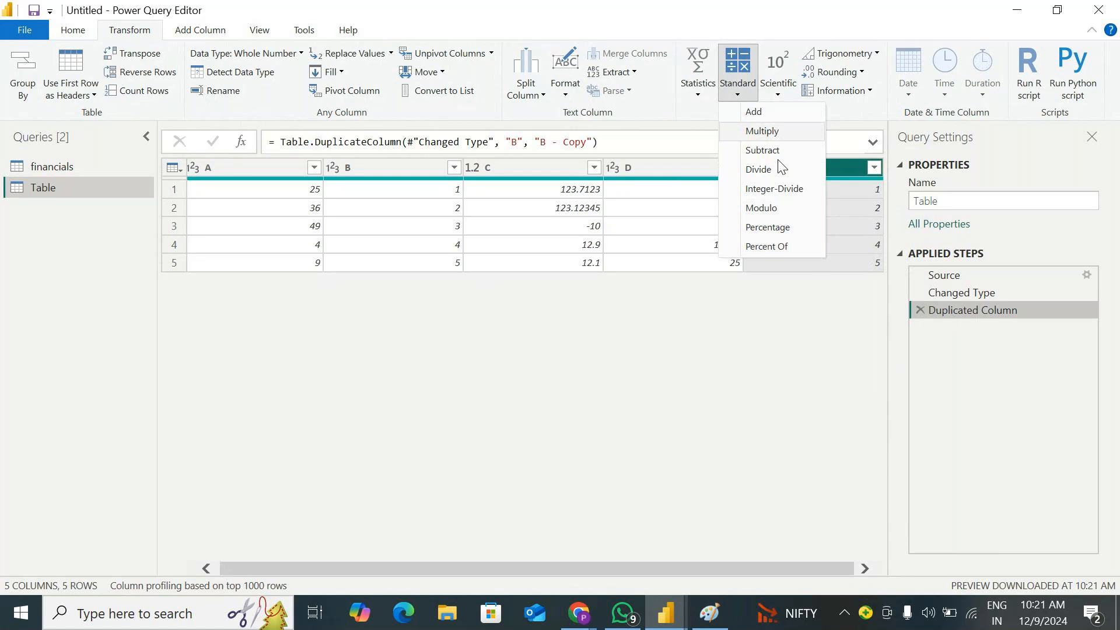
click(783, 268)
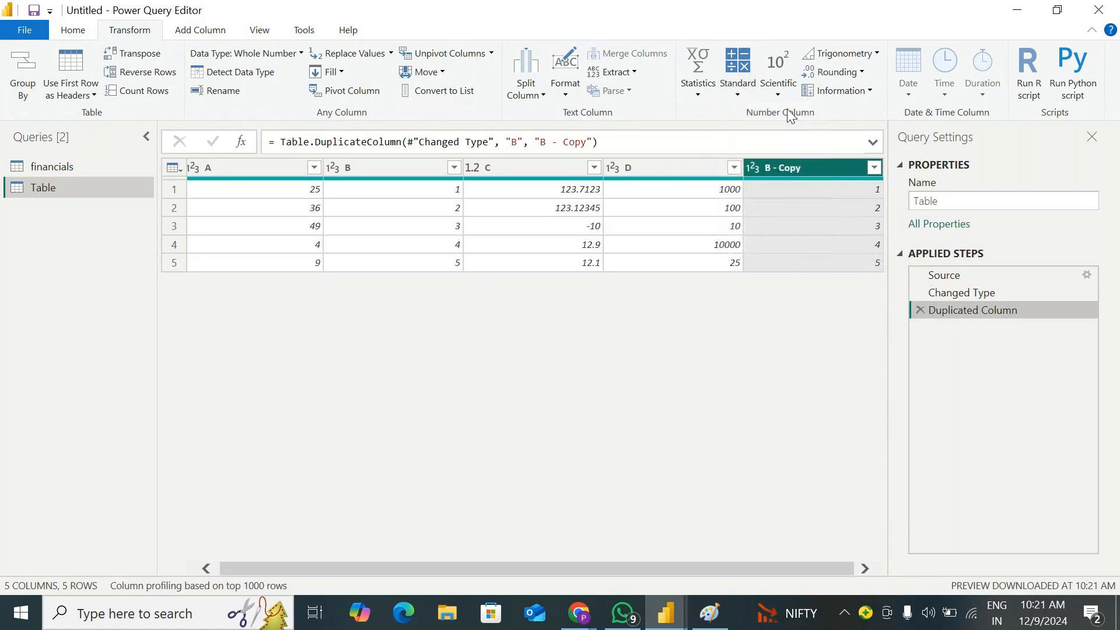
click(780, 89)
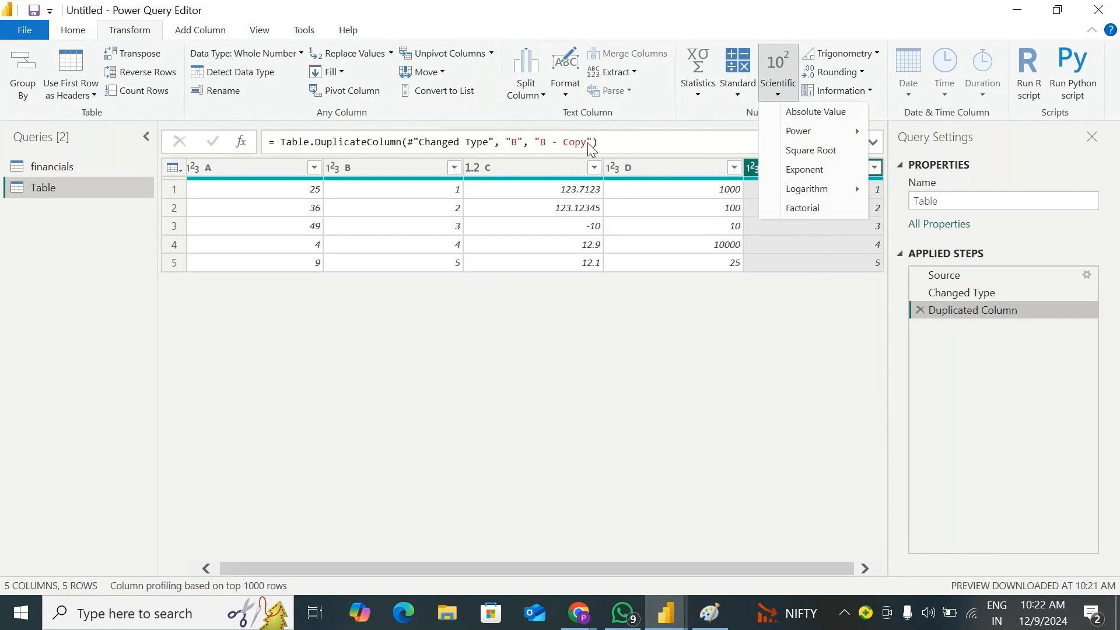
Duplicate column C in the Table query
click(529, 169)
right_click(529, 170)
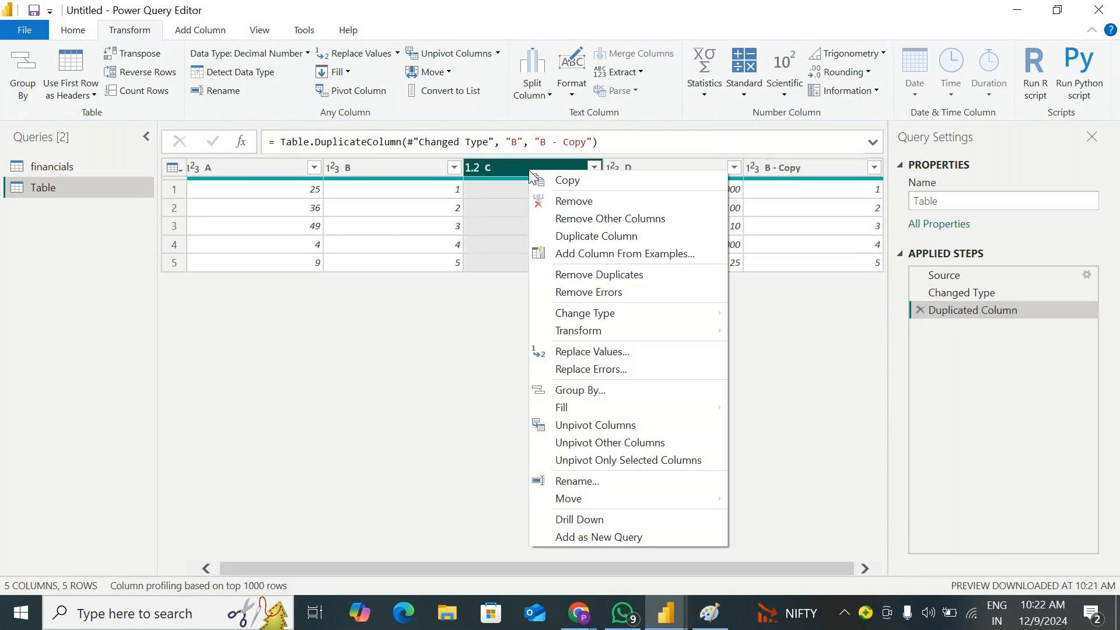
click(635, 236)
Hide the query settings and convert the copy of column C to absolute values
click(784, 93)
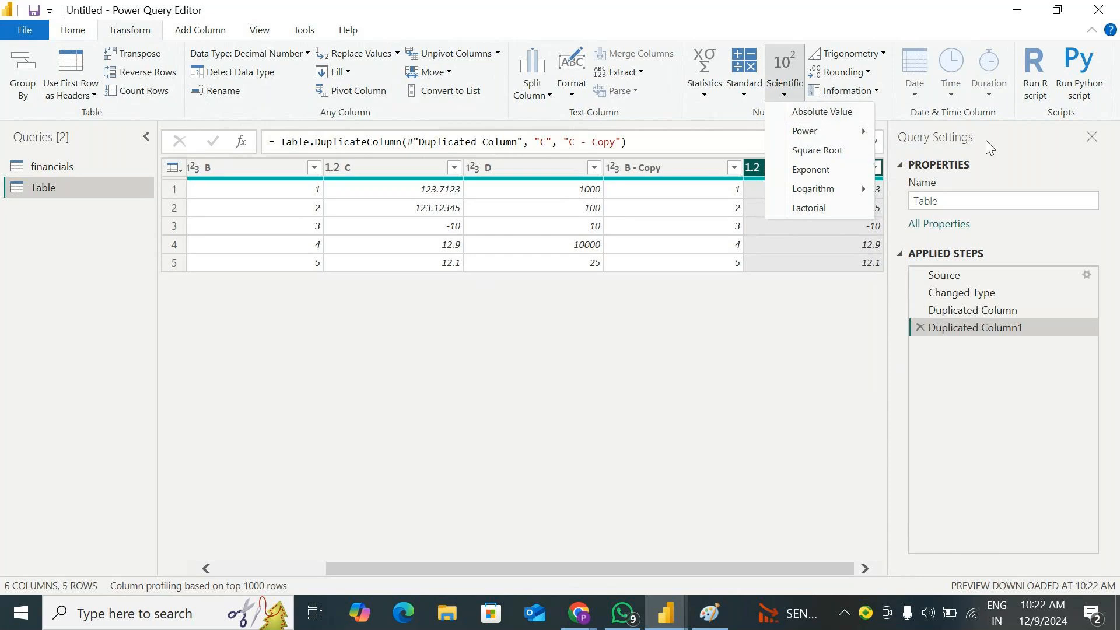
click(812, 170)
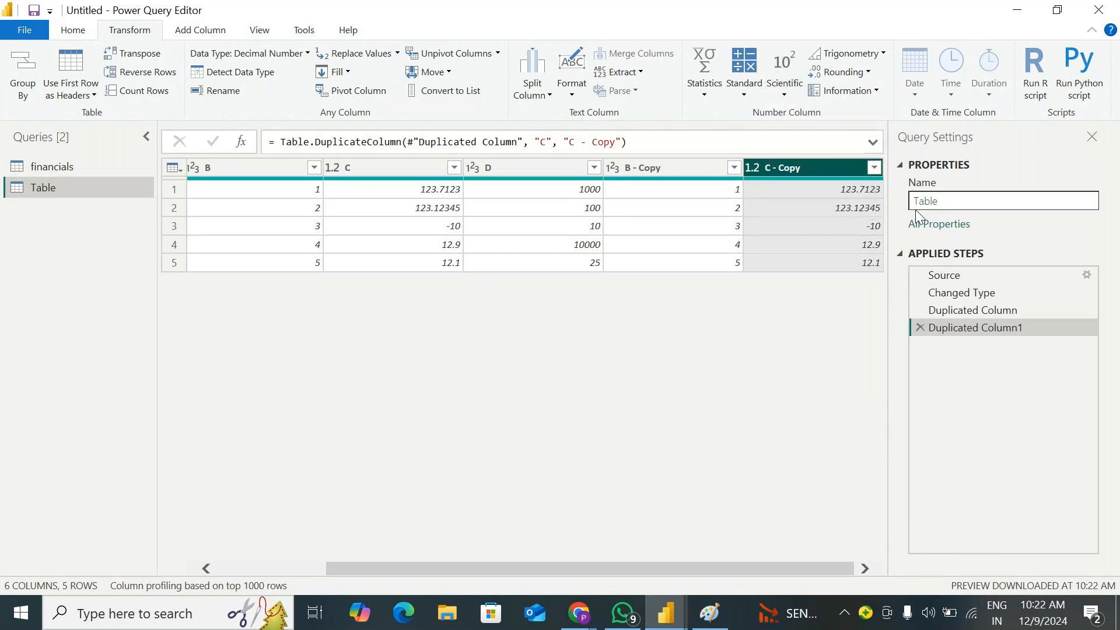
click(1092, 136)
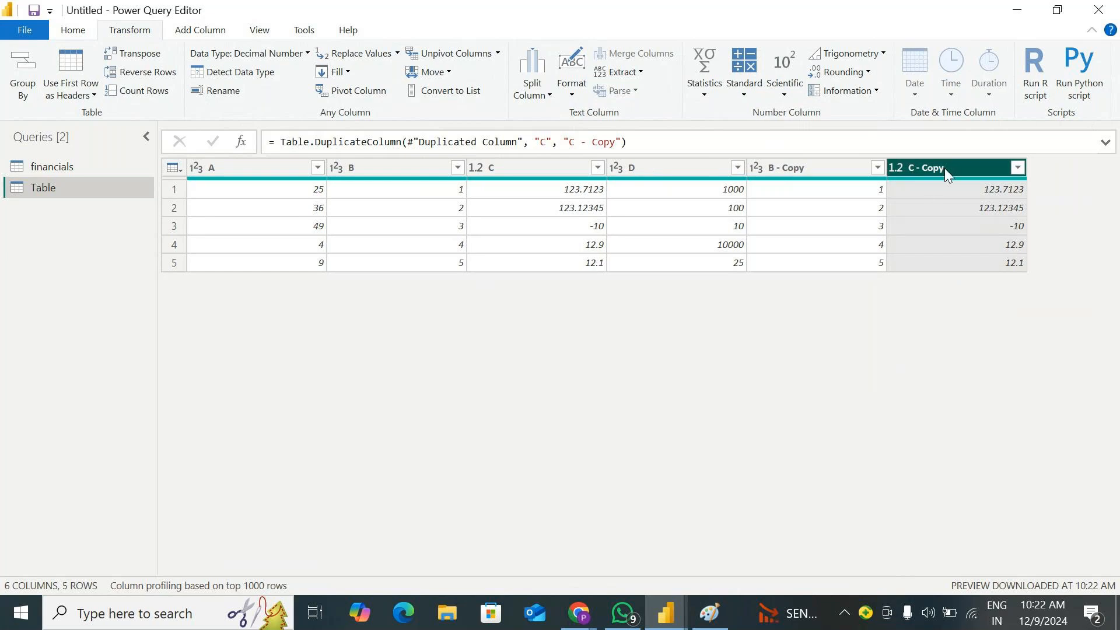
click(797, 94)
click(806, 110)
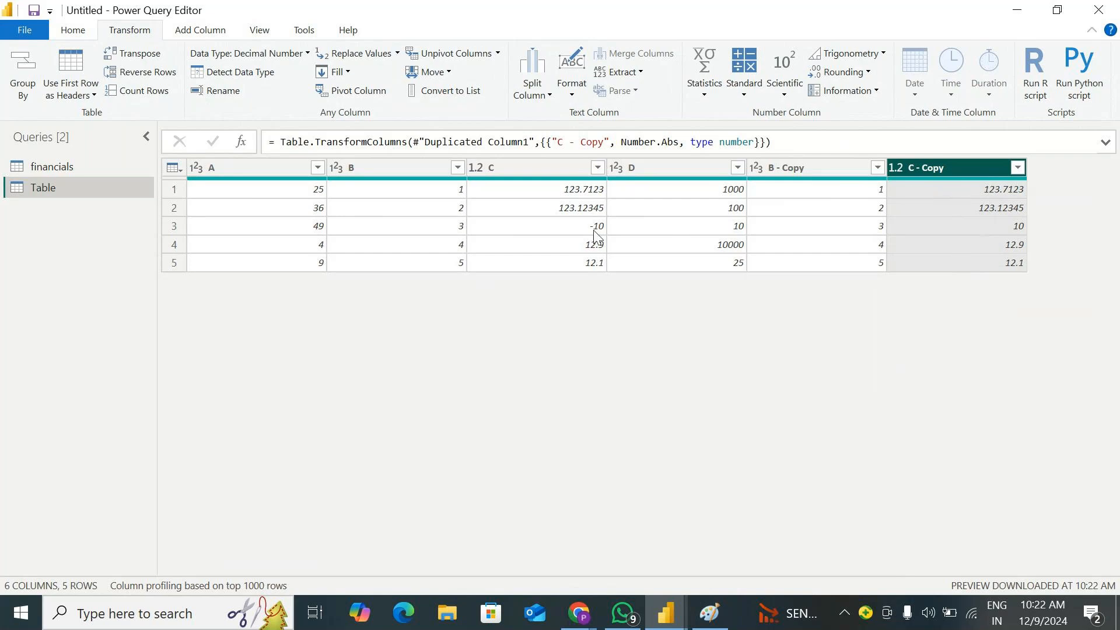
Square the values in the copy of column B with the scientific Power operation
click(783, 96)
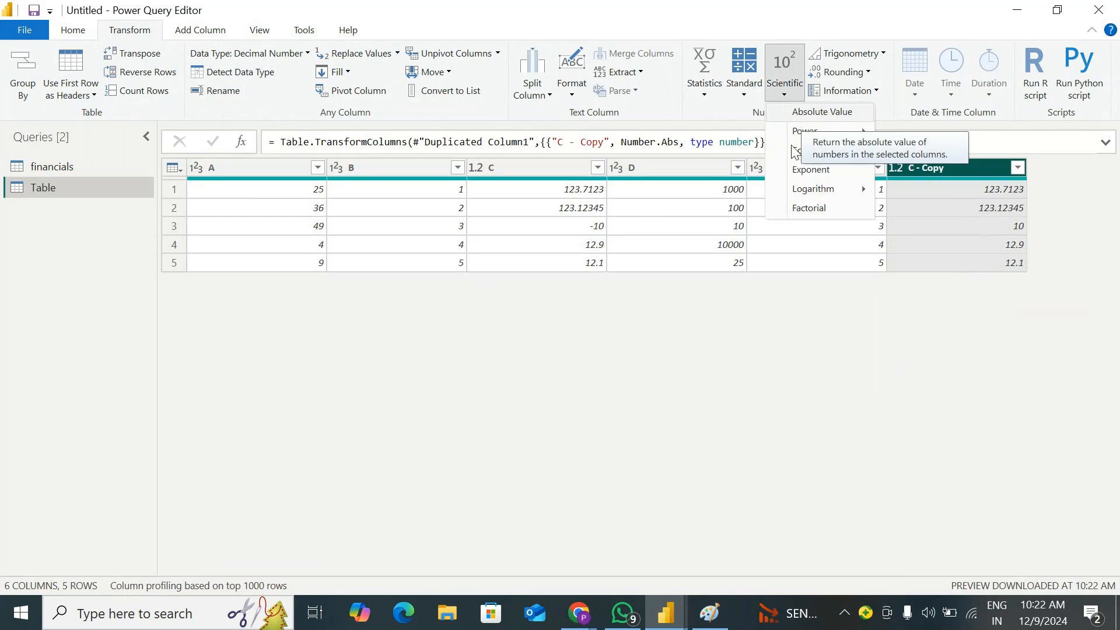
mouse_move(816, 136)
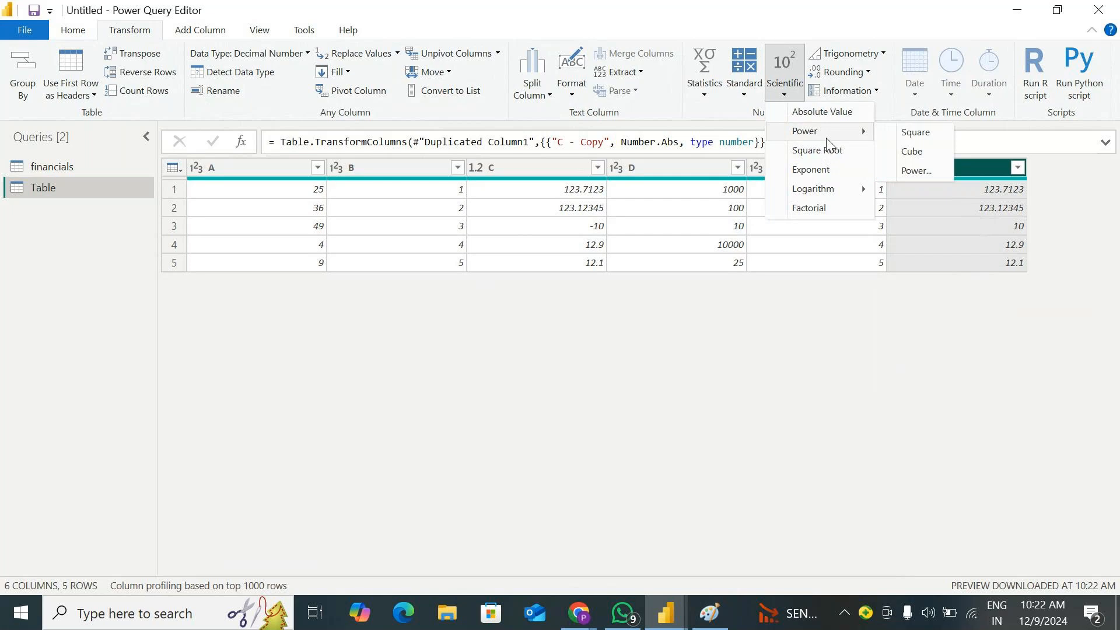
click(659, 330)
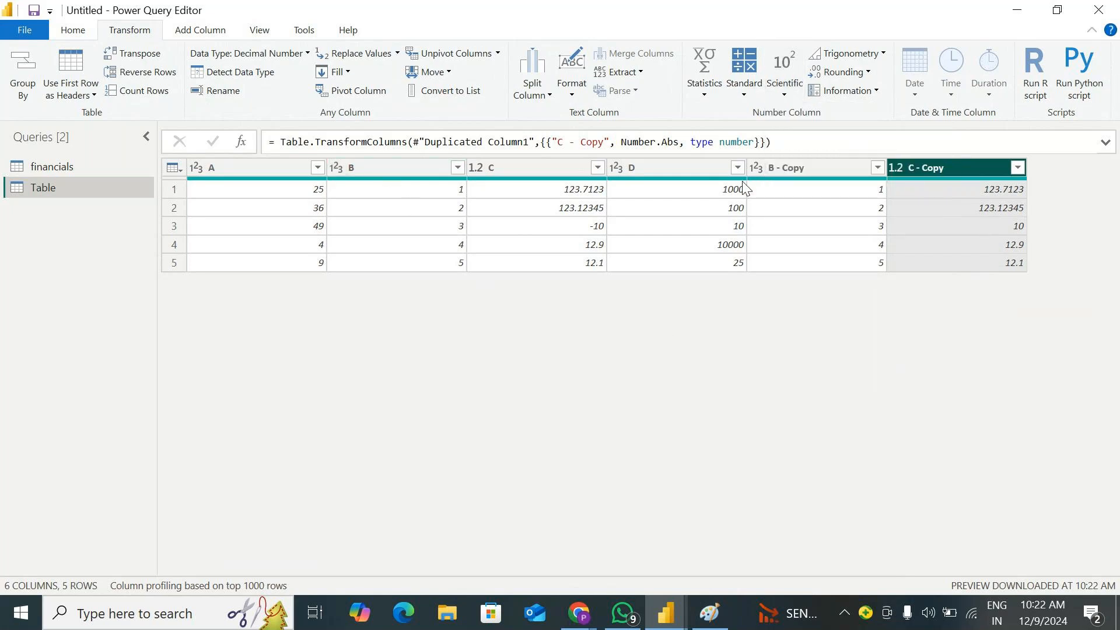
click(866, 167)
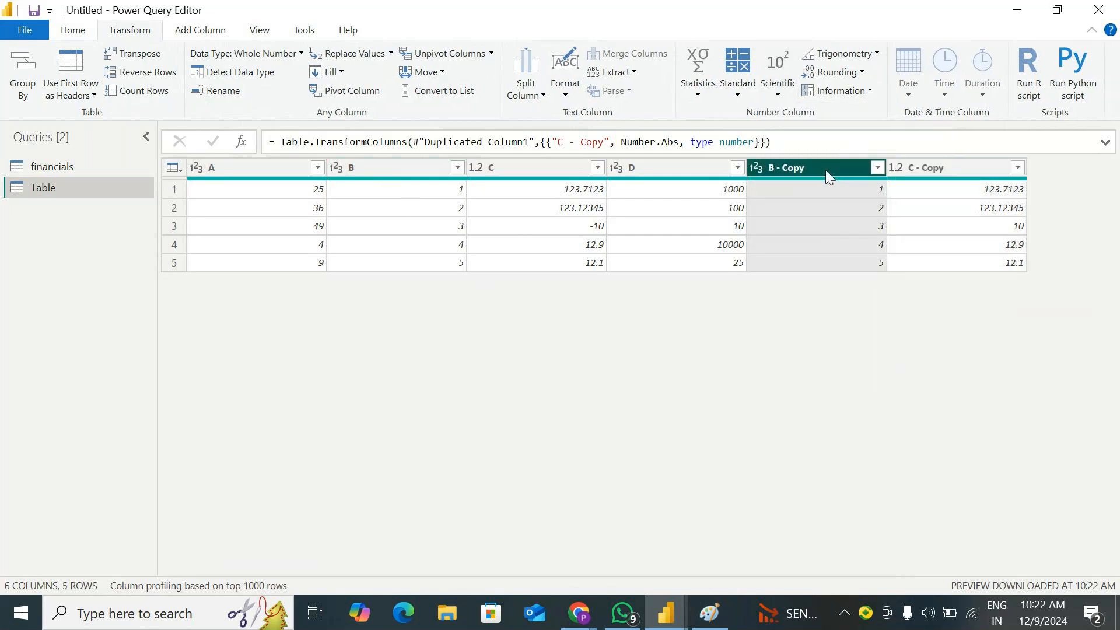
click(783, 89)
mouse_move(816, 130)
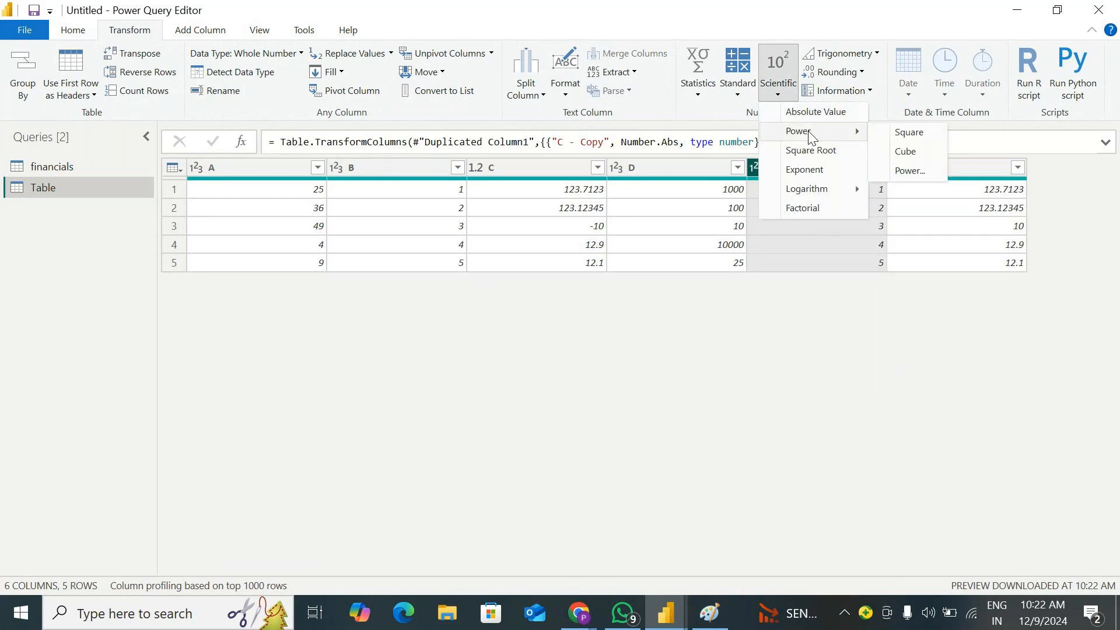
click(908, 134)
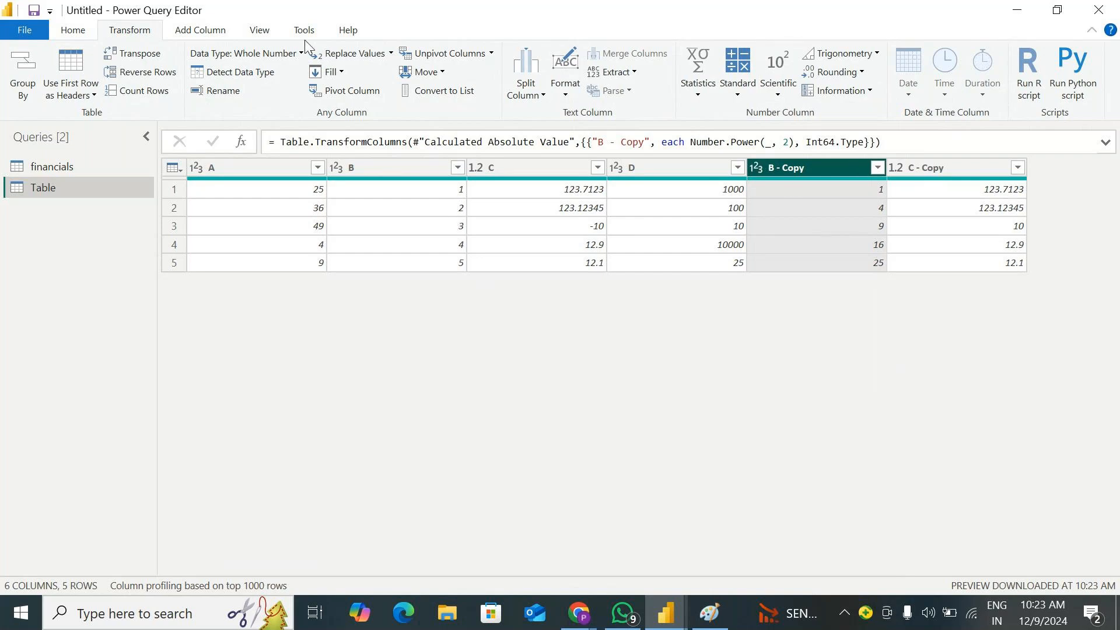
Show the query settings again and delete the square and absolute value calculations from the applied steps
click(245, 31)
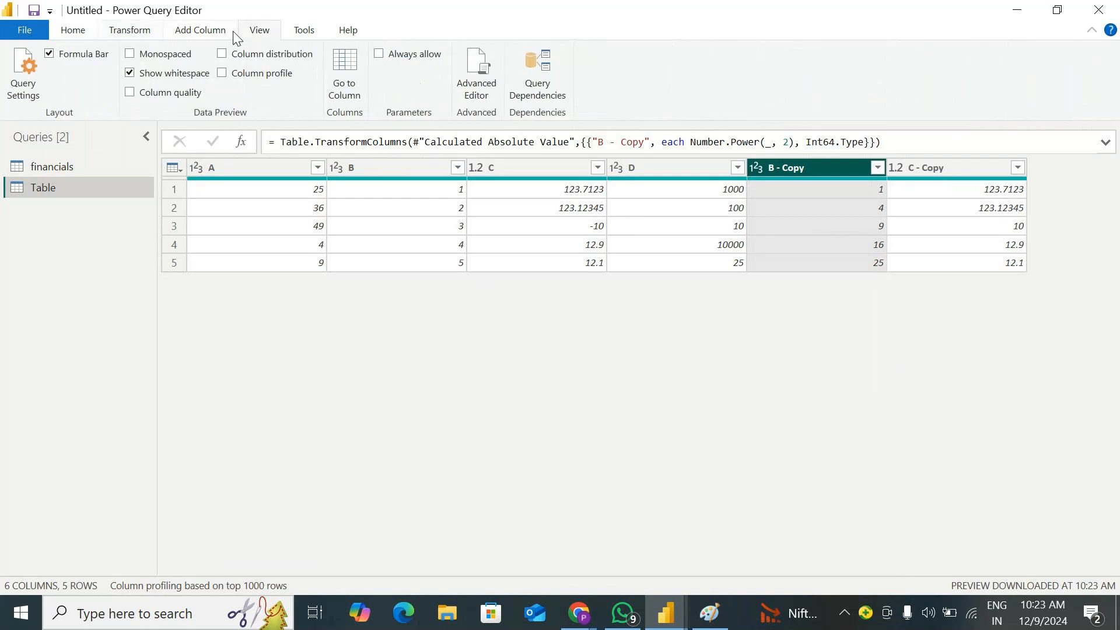
click(35, 79)
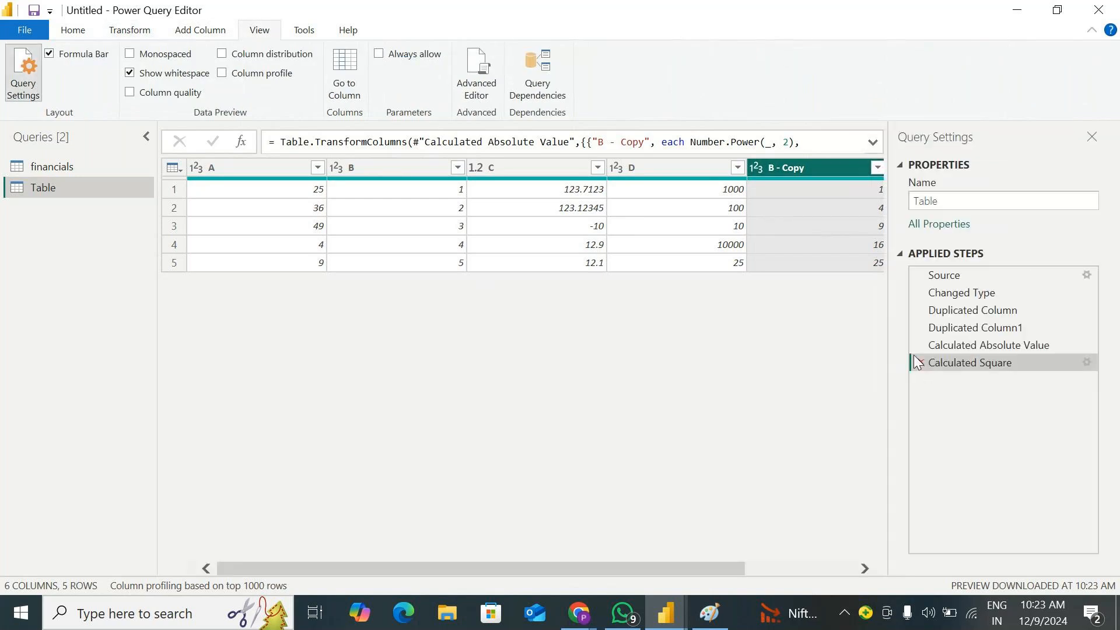
click(917, 362)
click(917, 346)
Cube the values in the copy of column B, and delete that calculation from the applied steps
drag(670, 568, 782, 566)
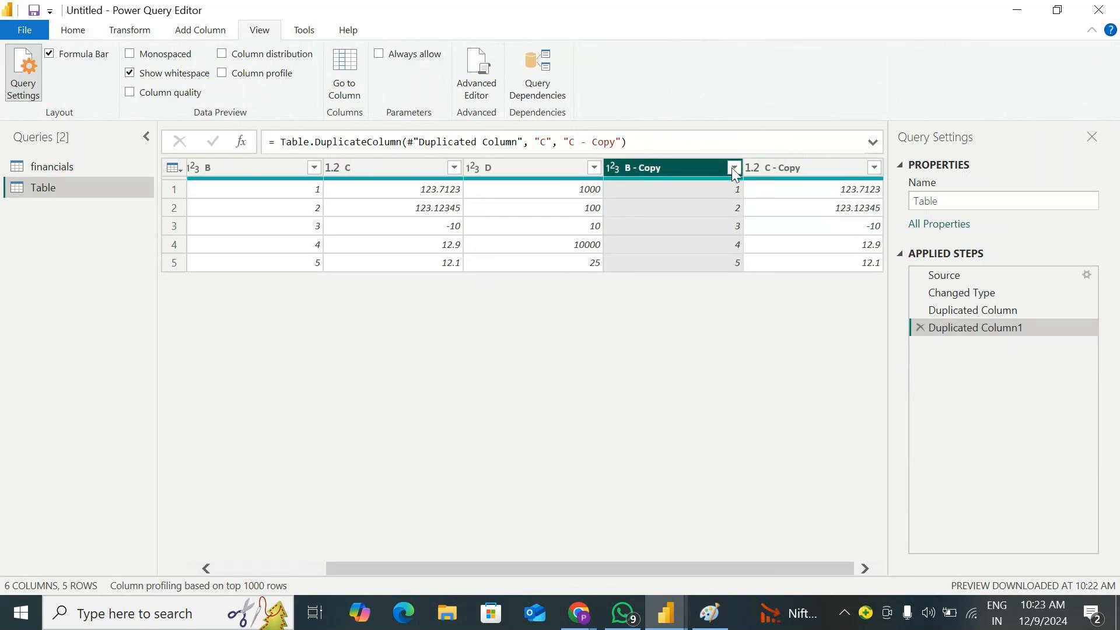
click(149, 32)
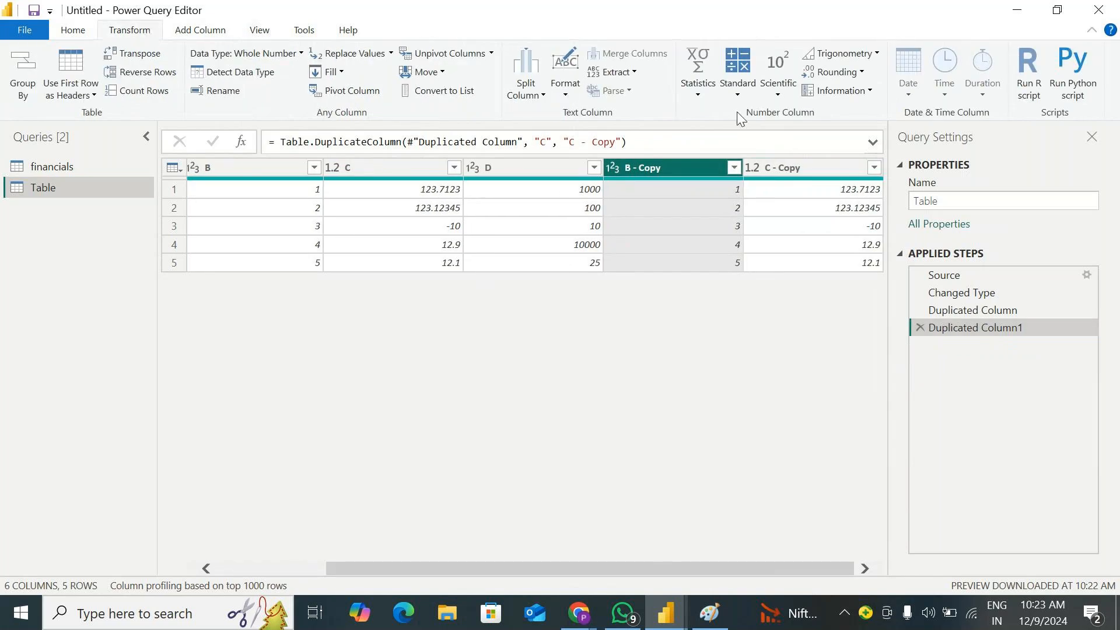
click(779, 81)
mouse_move(856, 135)
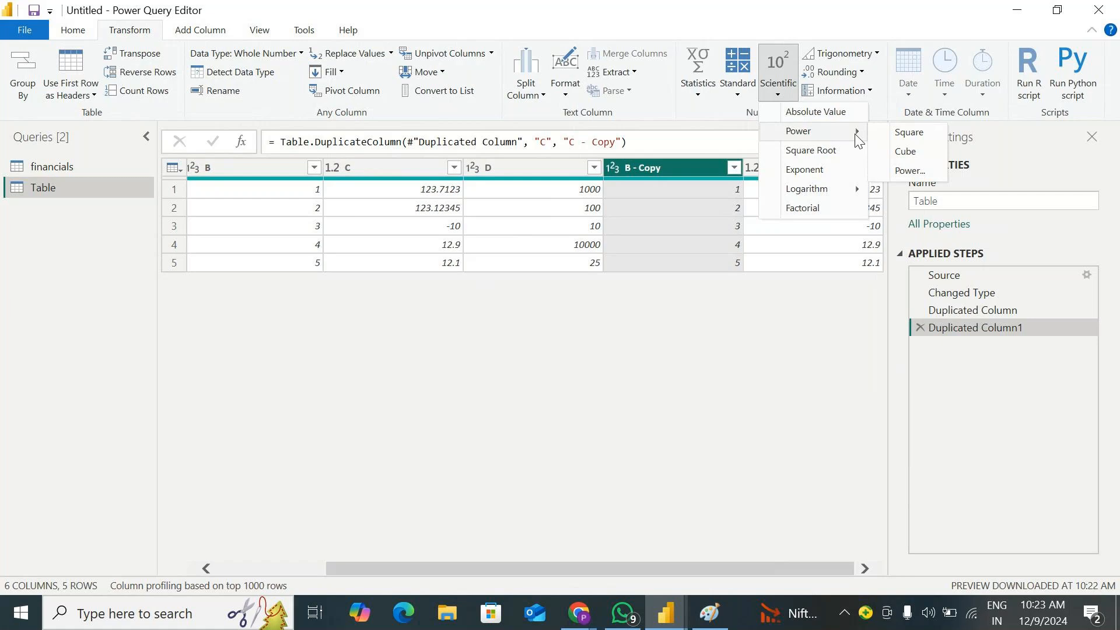
click(905, 151)
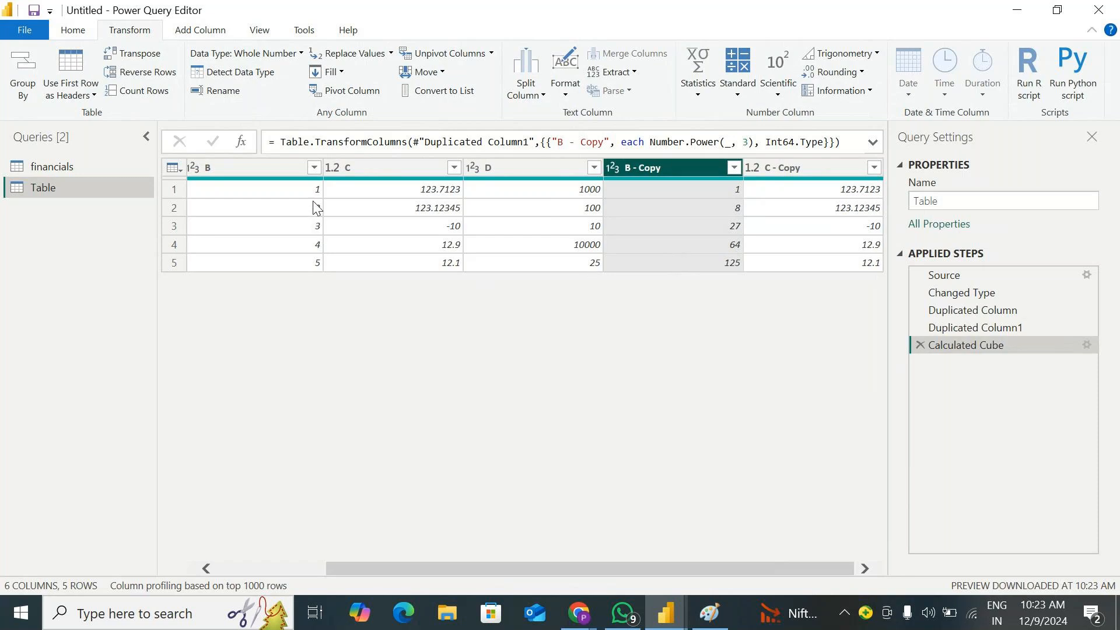
click(920, 345)
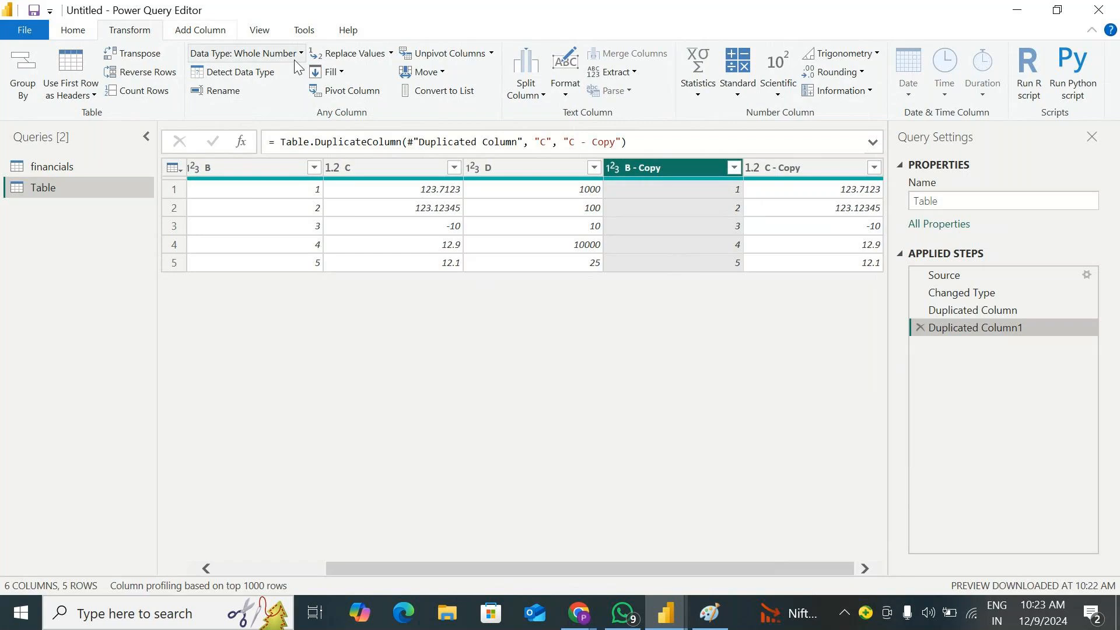
Raise the values in the copy of column B to the power of 10, and delete that calculation from the applied steps
click(731, 91)
click(778, 85)
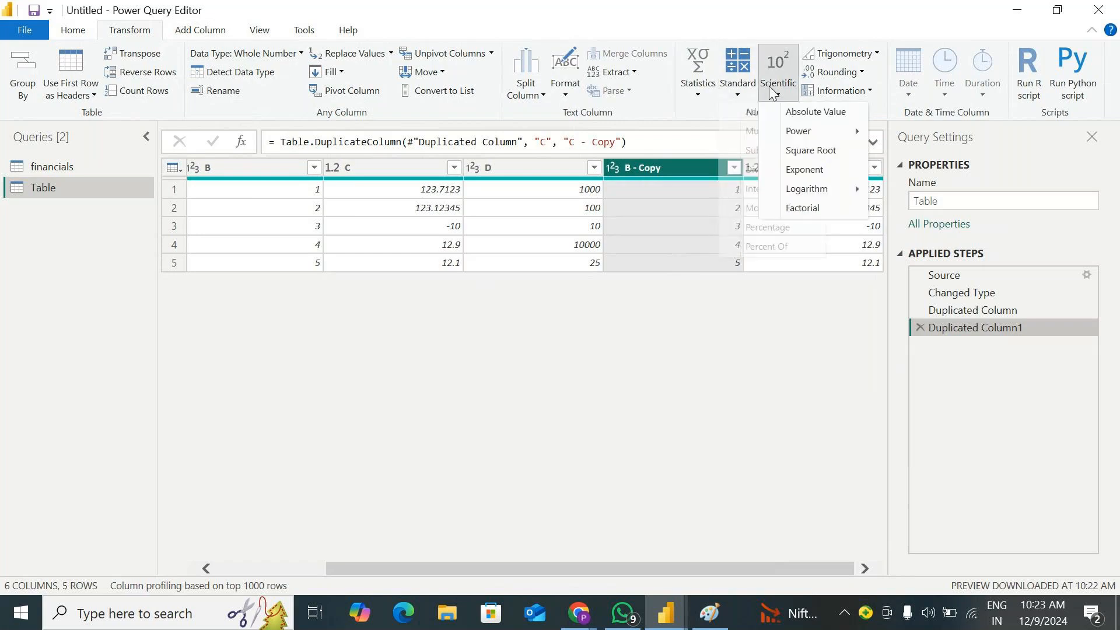
mouse_move(797, 131)
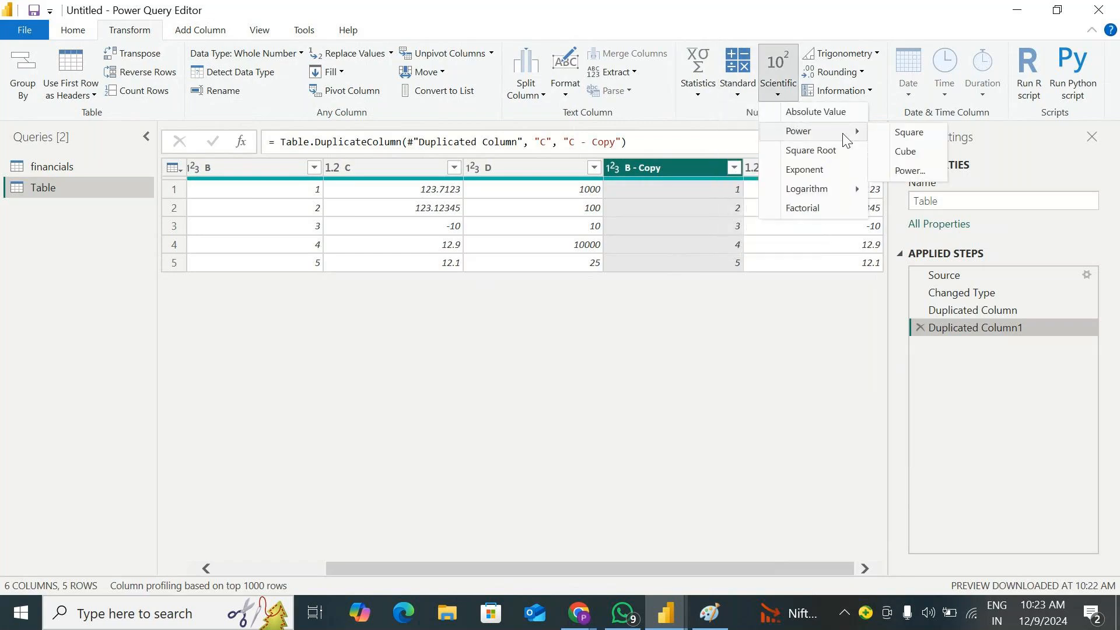
click(905, 172)
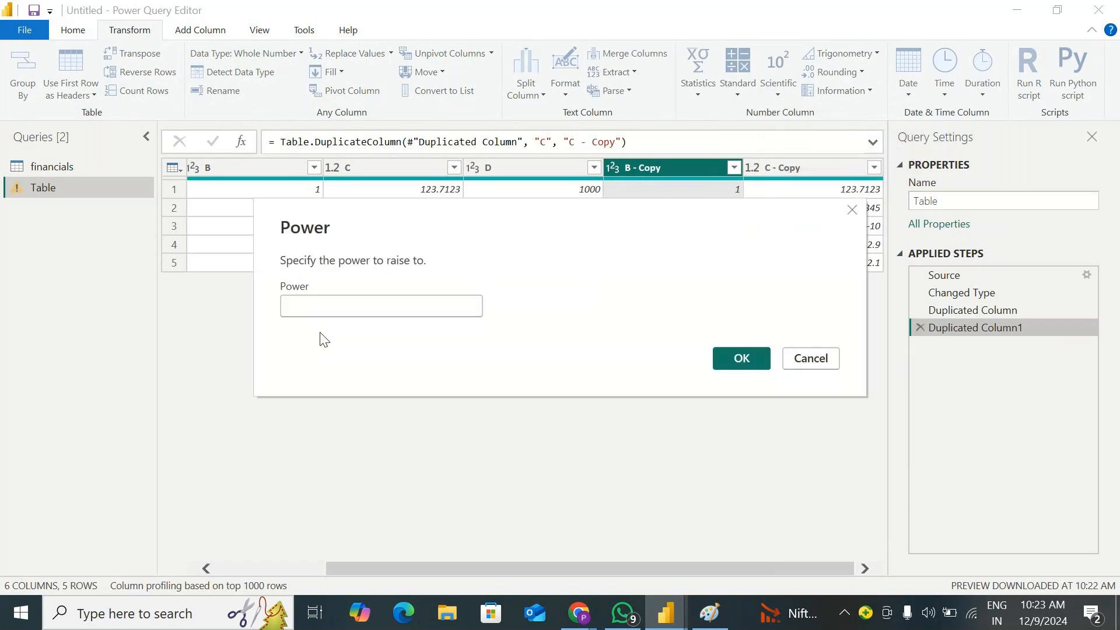
text(10)
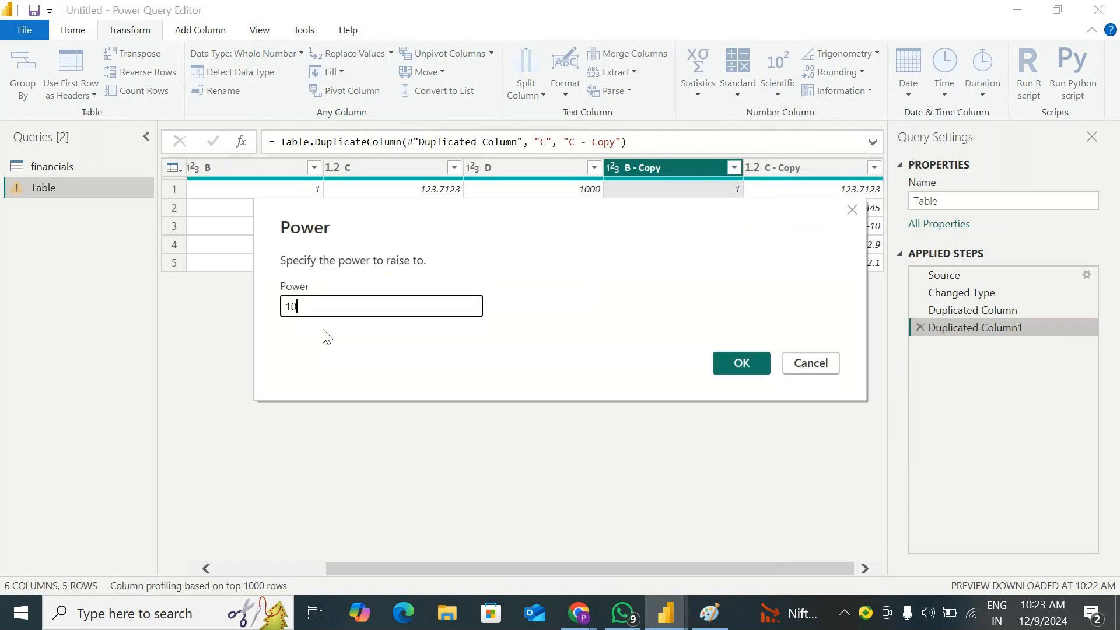
click(723, 360)
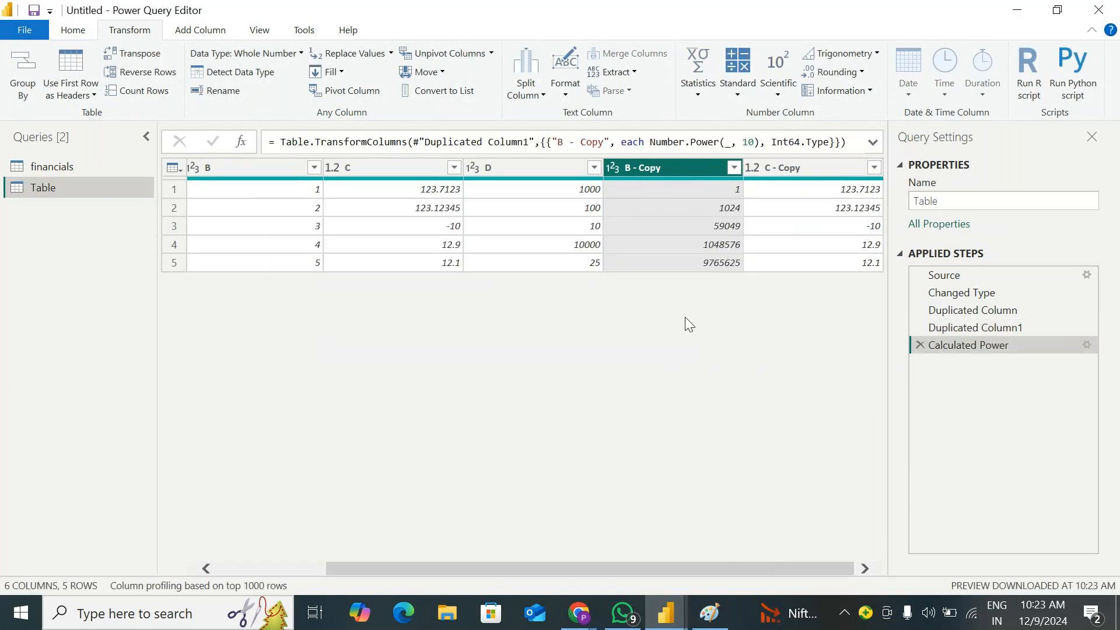
click(920, 345)
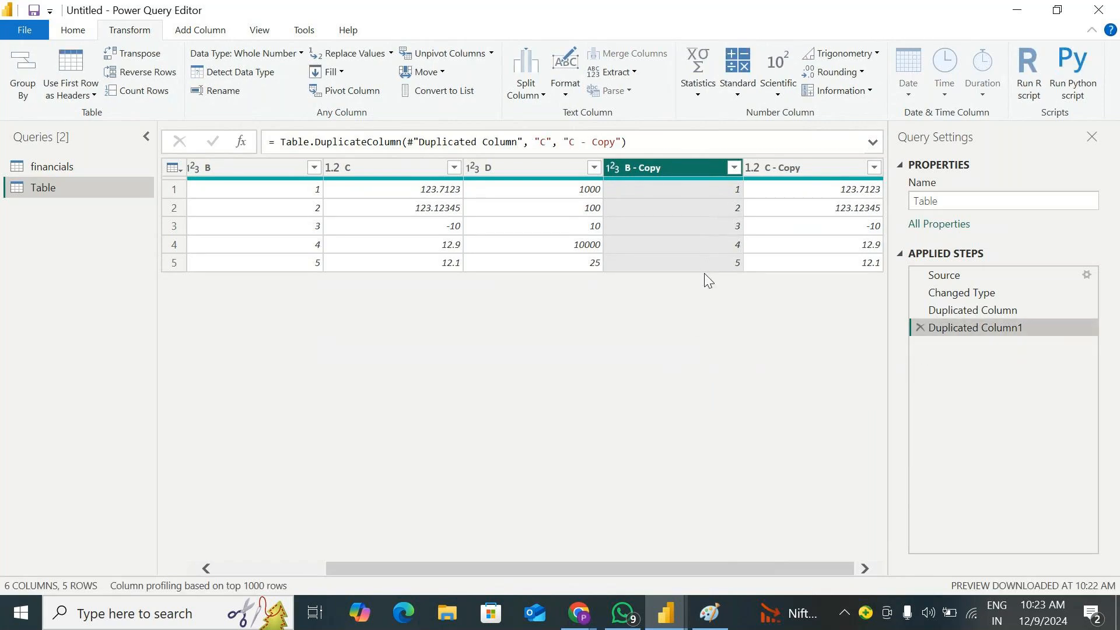
click(737, 88)
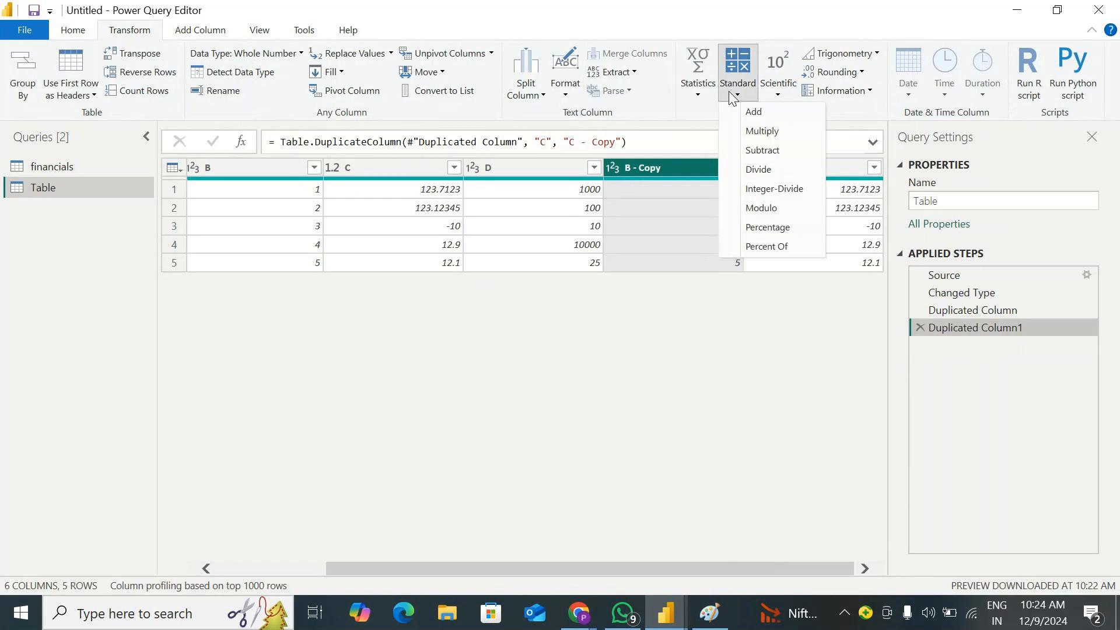
click(778, 87)
mouse_move(799, 132)
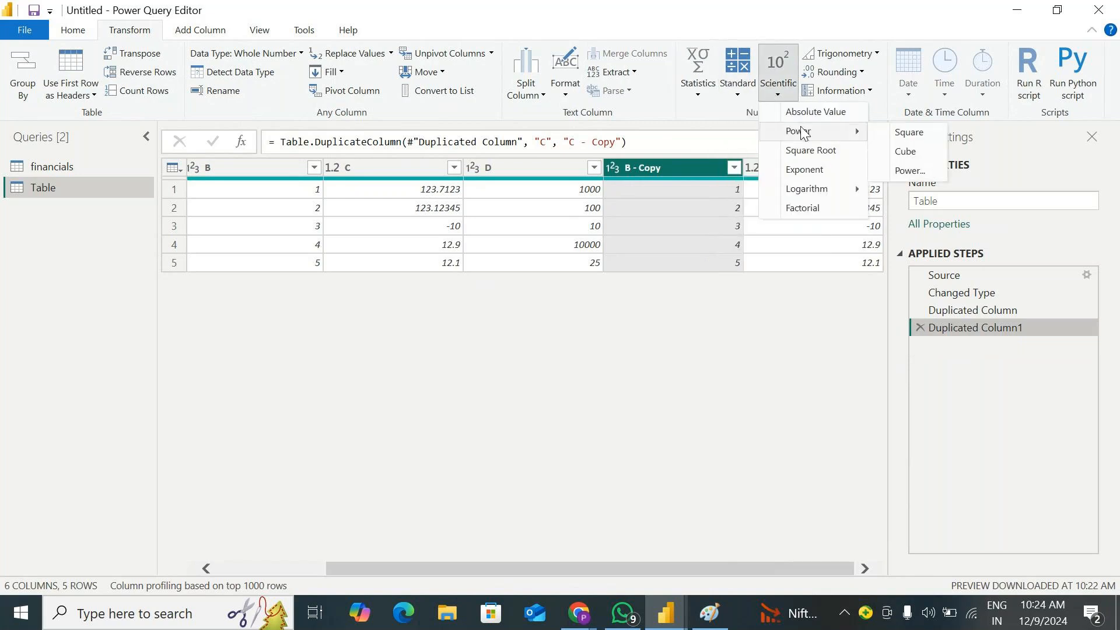
click(910, 171)
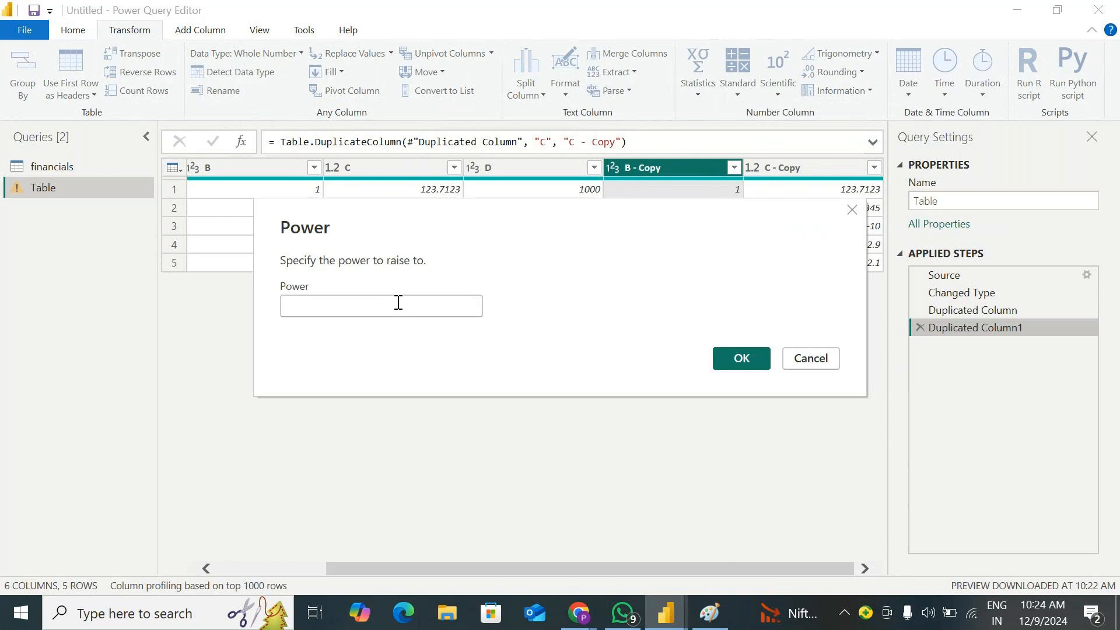
click(809, 358)
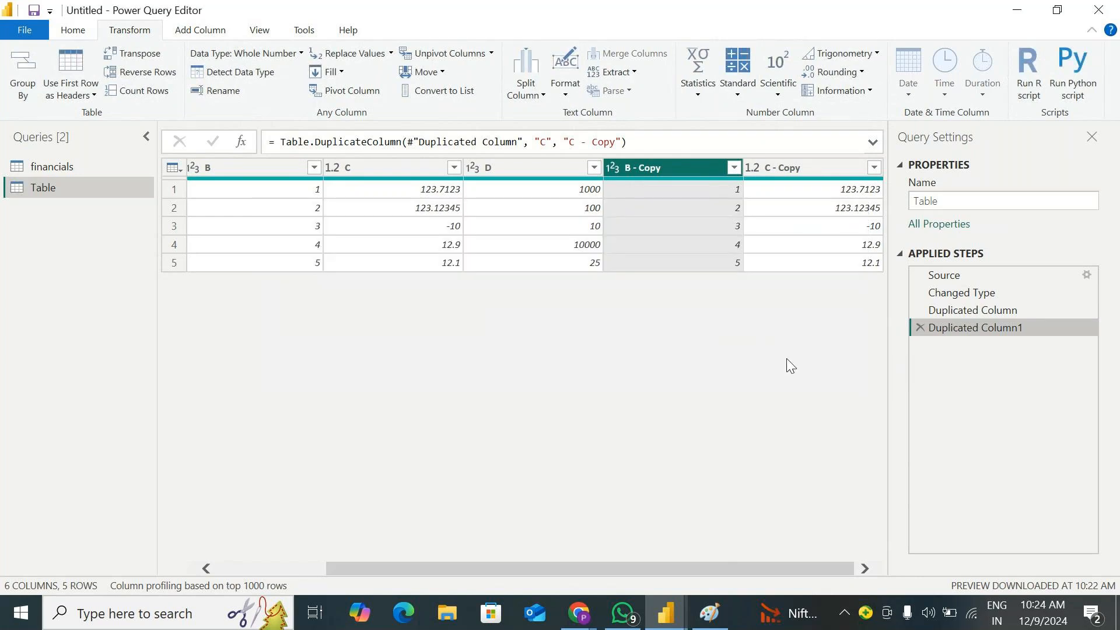
click(749, 96)
click(780, 88)
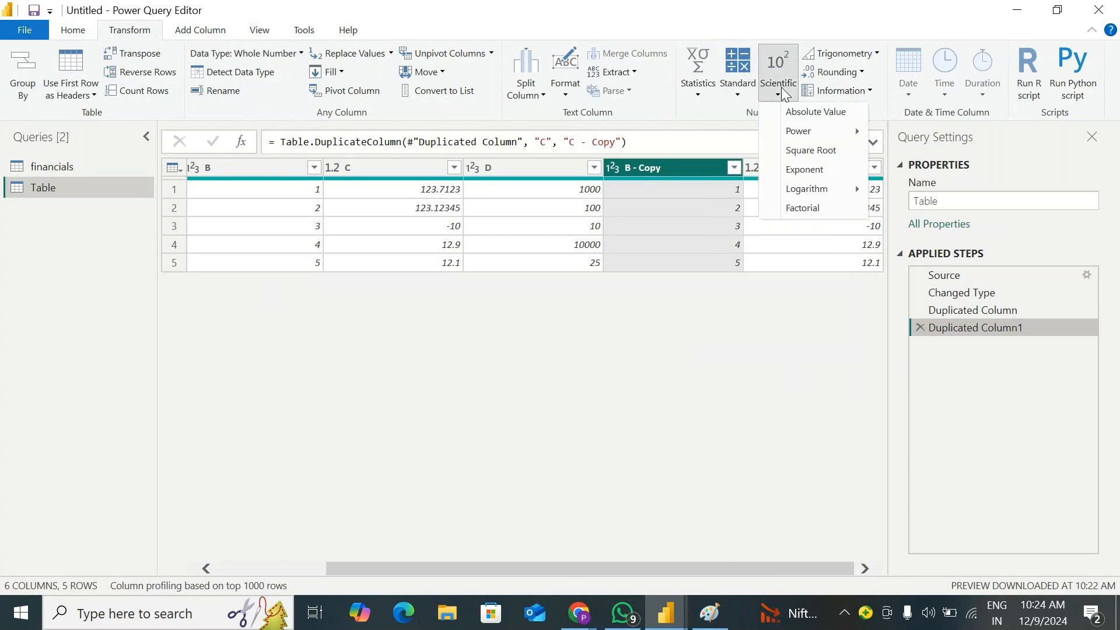
click(568, 338)
Duplicate column A and convert the copy's values to square roots with the scientific Square Root operation
drag(549, 571, 275, 555)
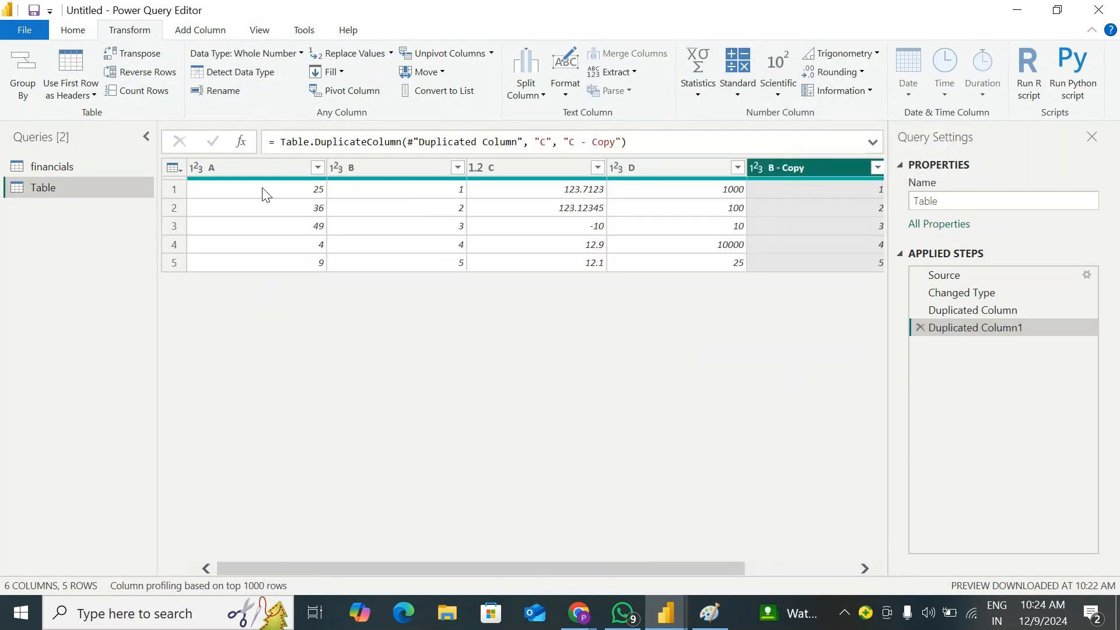
click(241, 166)
right_click(242, 166)
click(301, 229)
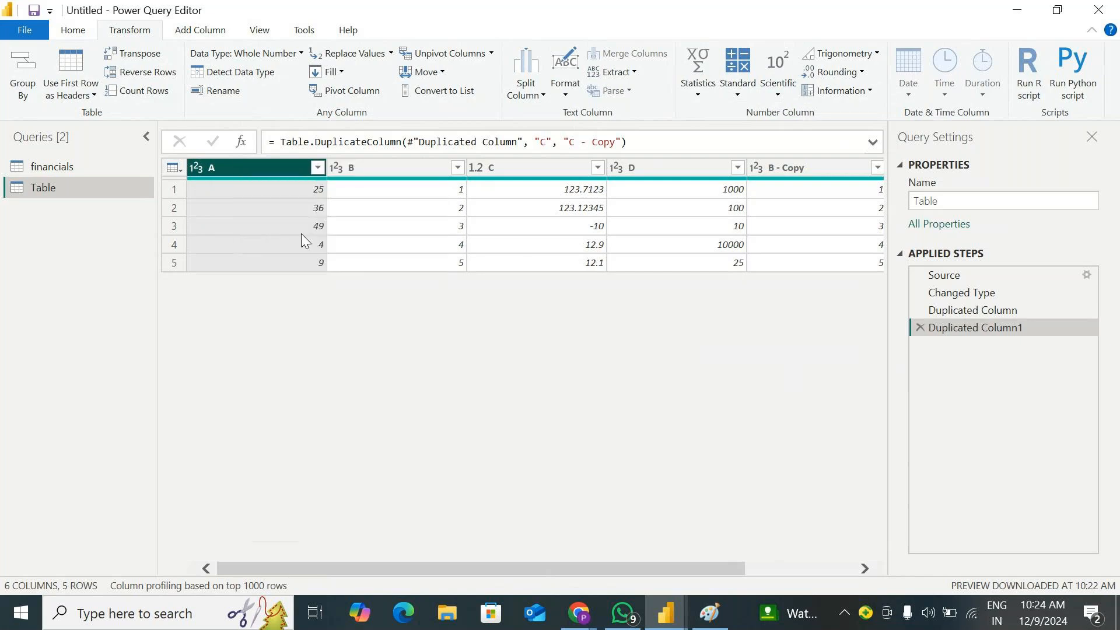
click(778, 86)
click(838, 153)
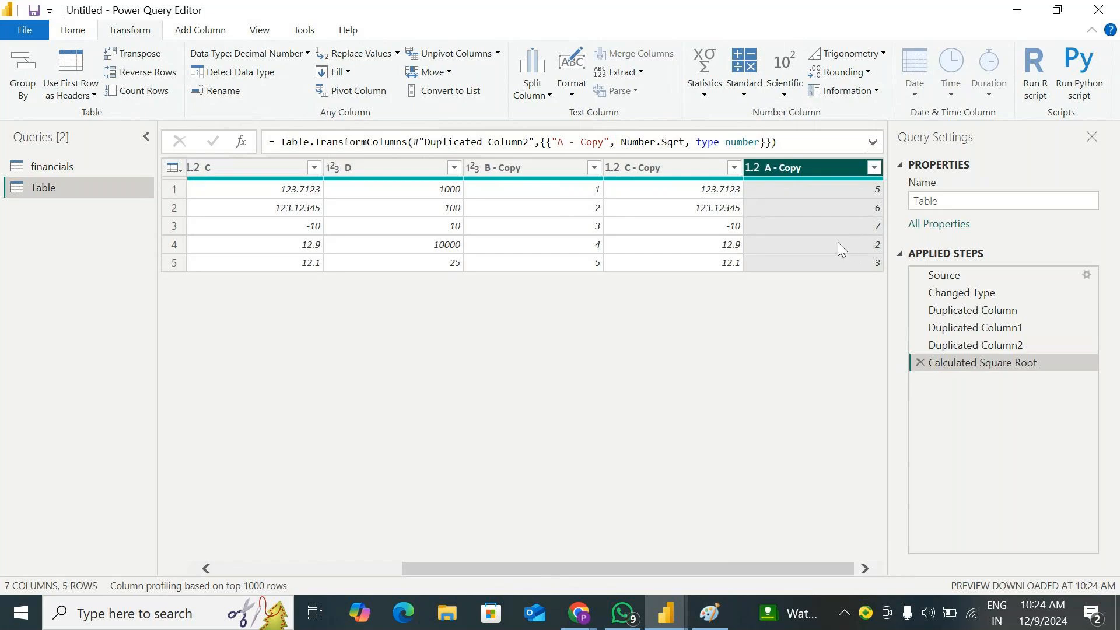
drag(682, 570, 412, 499)
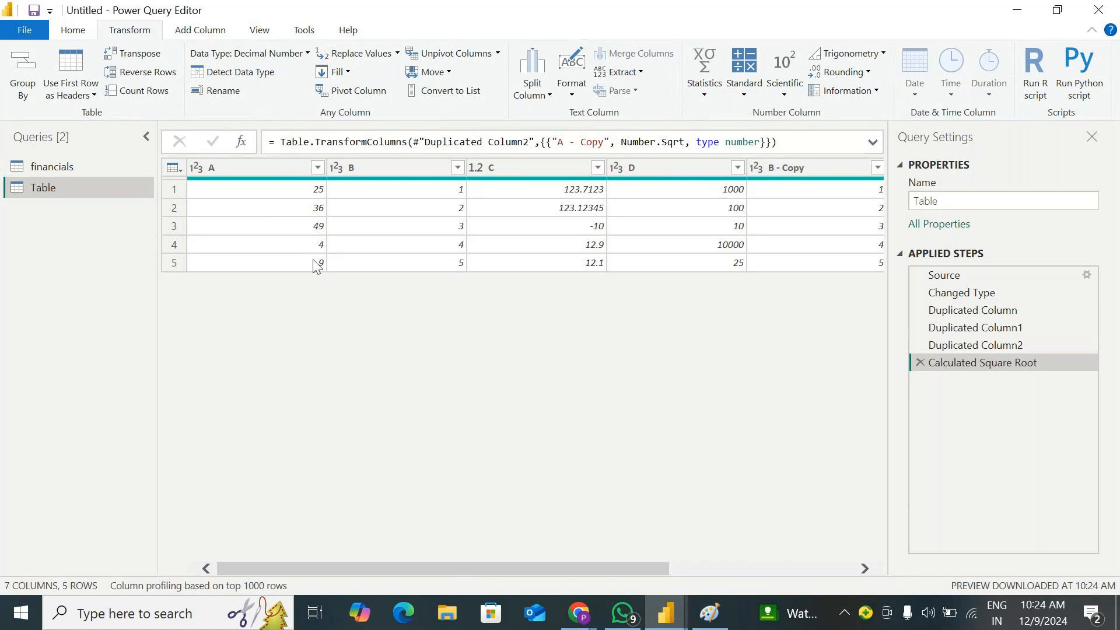
drag(497, 561, 749, 561)
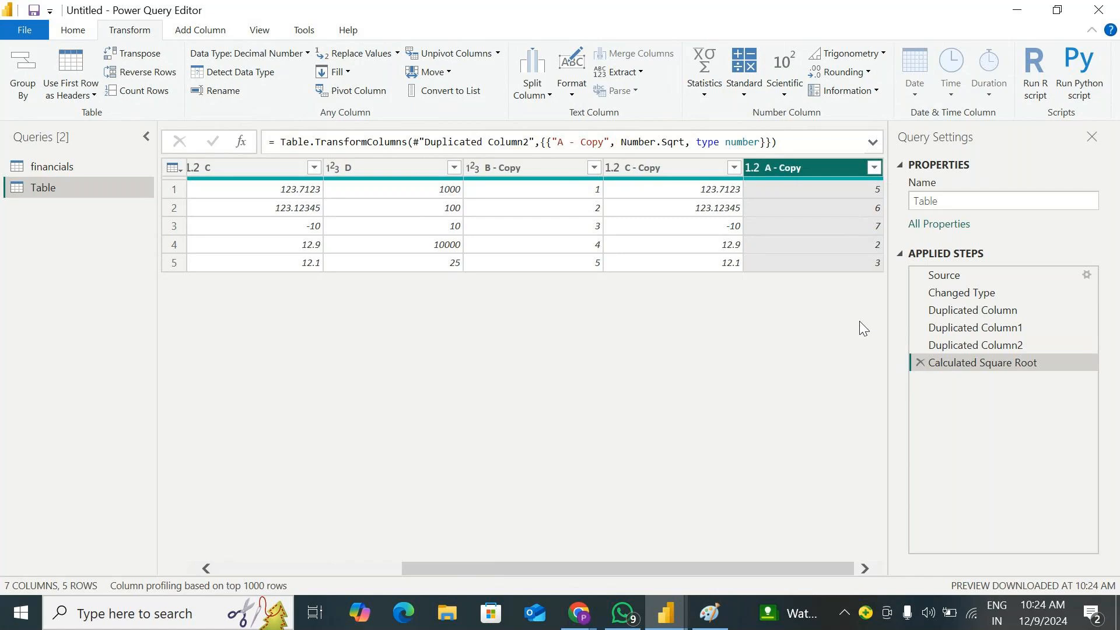
Apply the scientific Exponent operation to the copy of column A, and delete that calculation from the applied steps
click(784, 93)
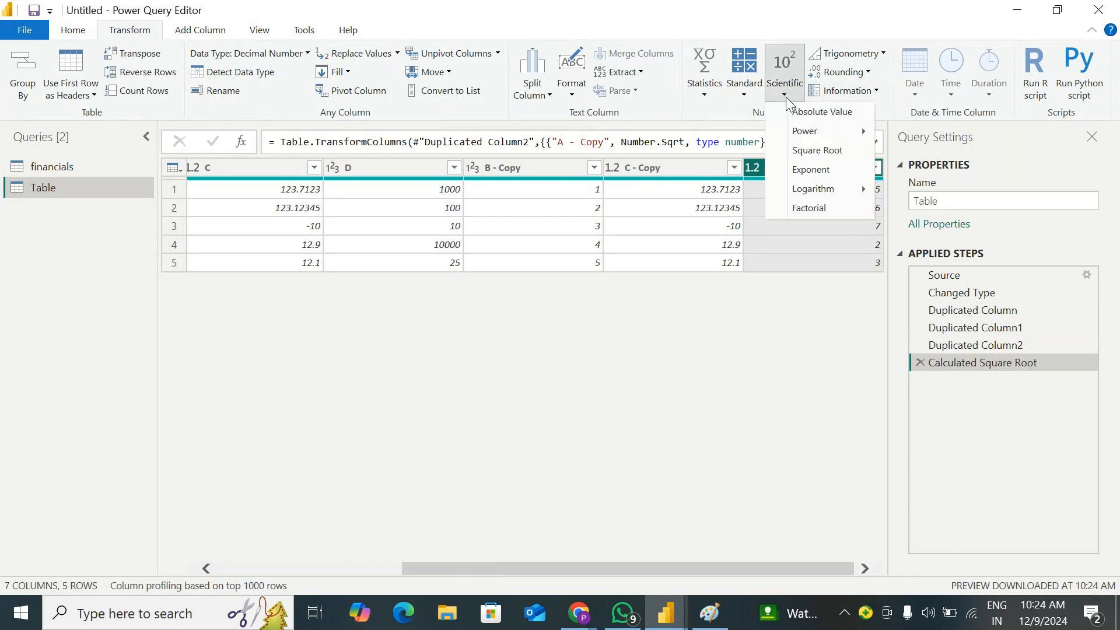
click(829, 175)
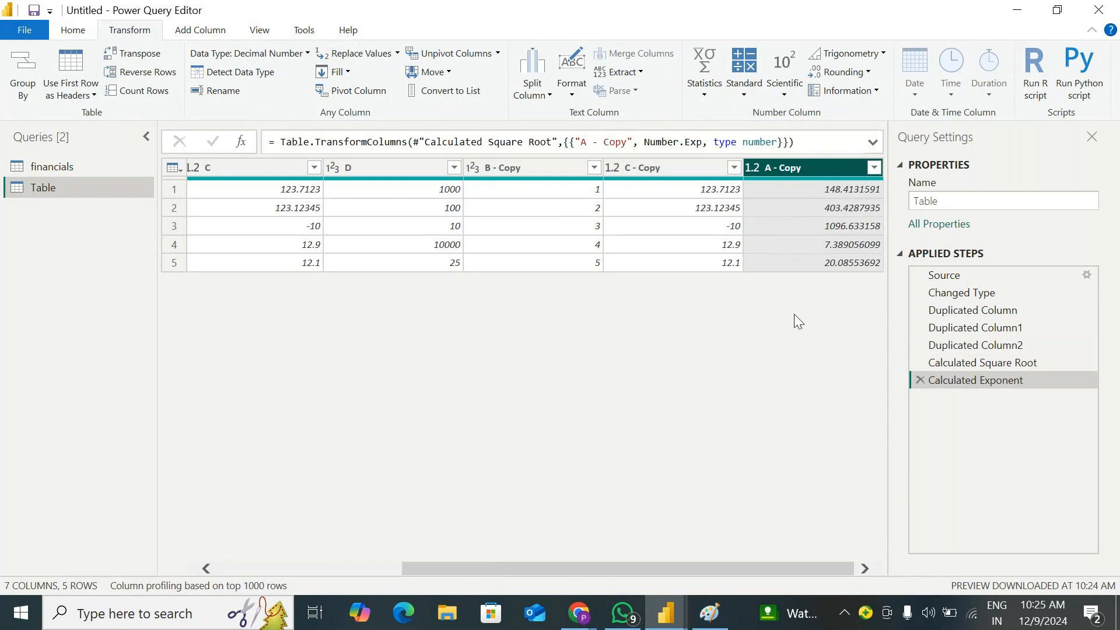
click(921, 381)
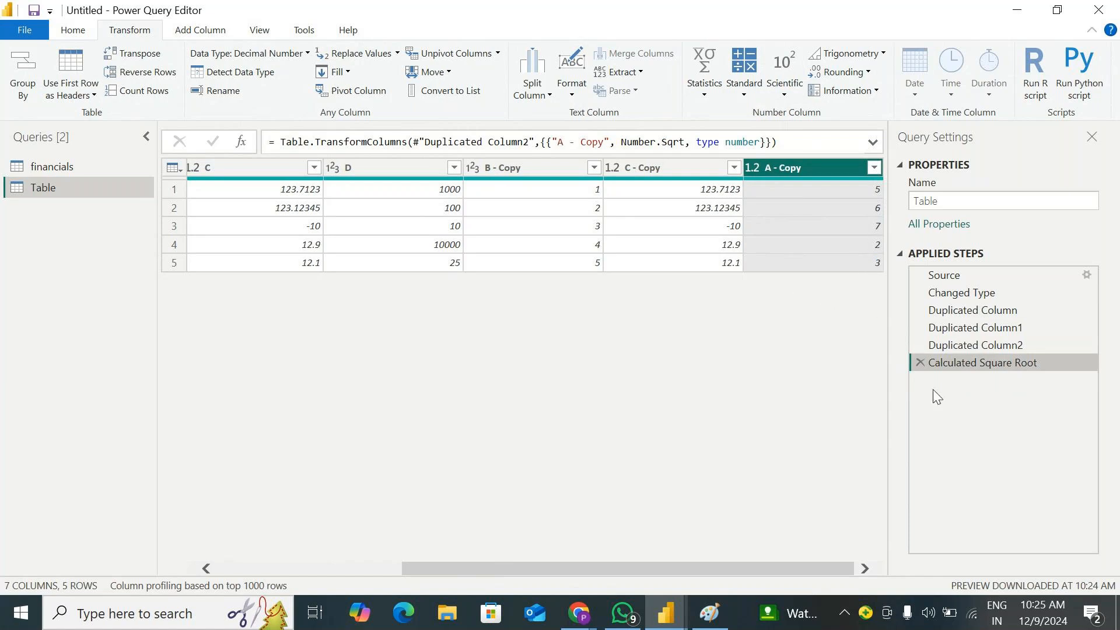
Duplicate column D of the table
click(783, 93)
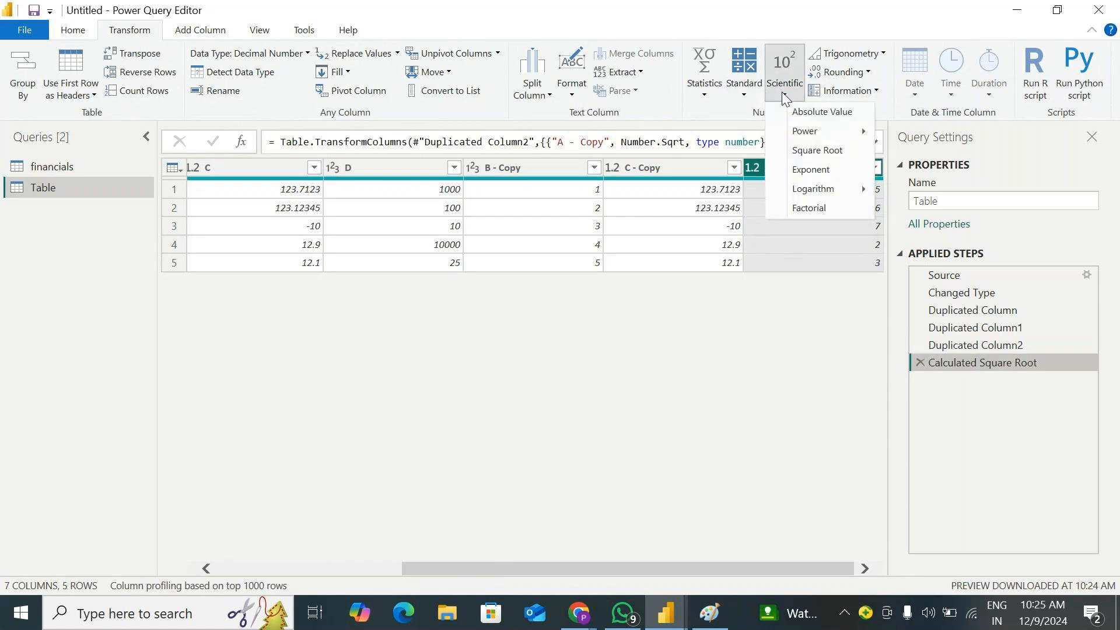
mouse_move(802, 190)
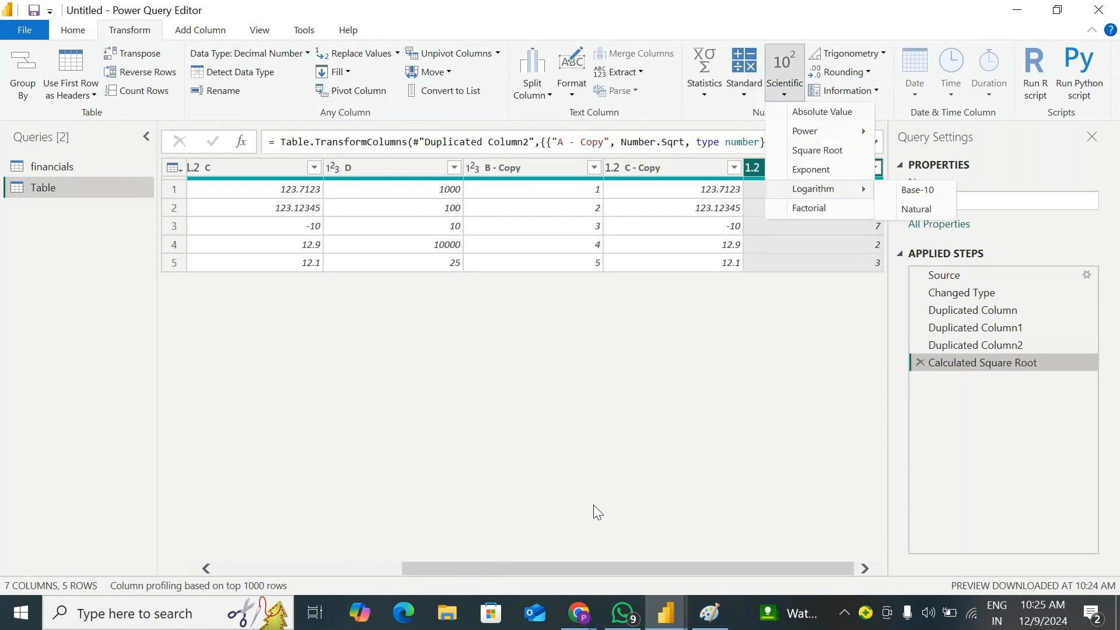
click(614, 571)
click(363, 169)
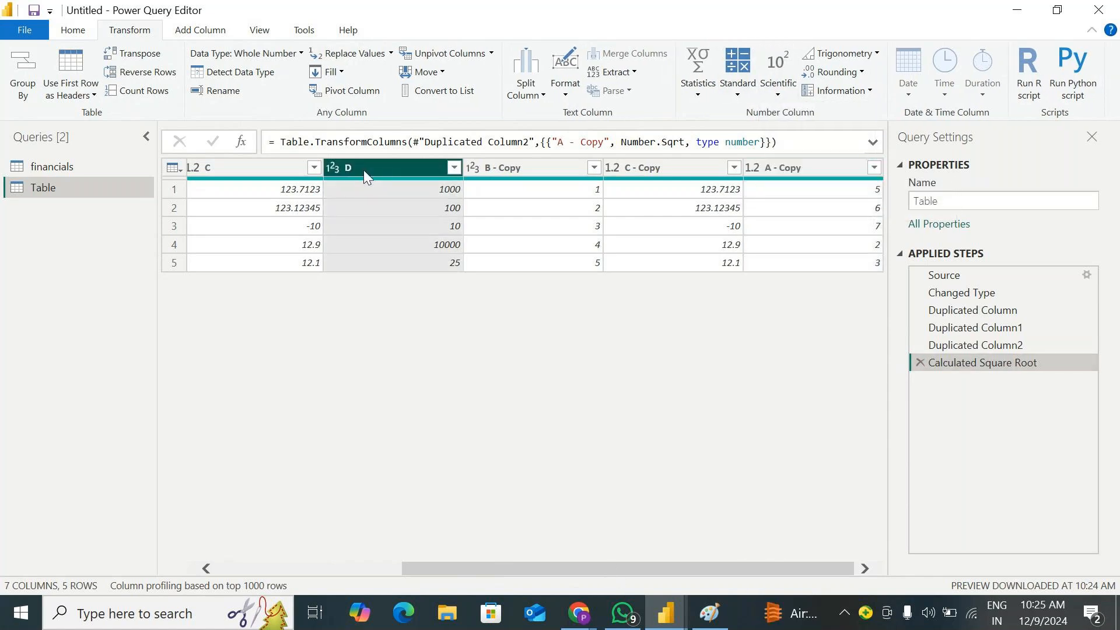
right_click(362, 167)
click(439, 233)
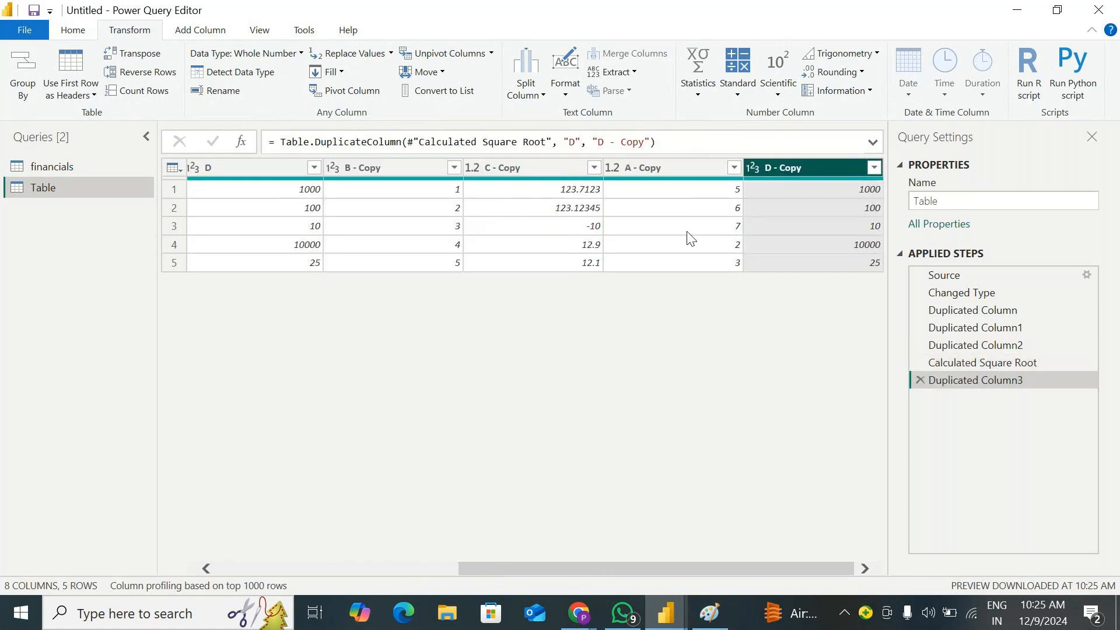
Convert the copy of column D to base-10 logarithms, and delete that calculation from the applied steps
click(785, 91)
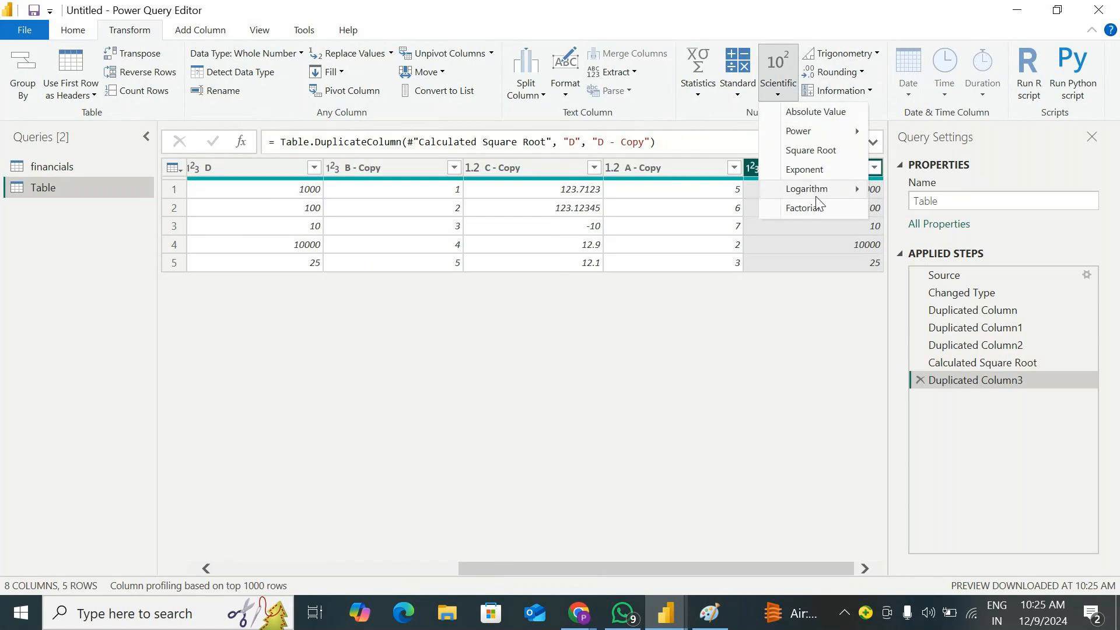
mouse_move(806, 188)
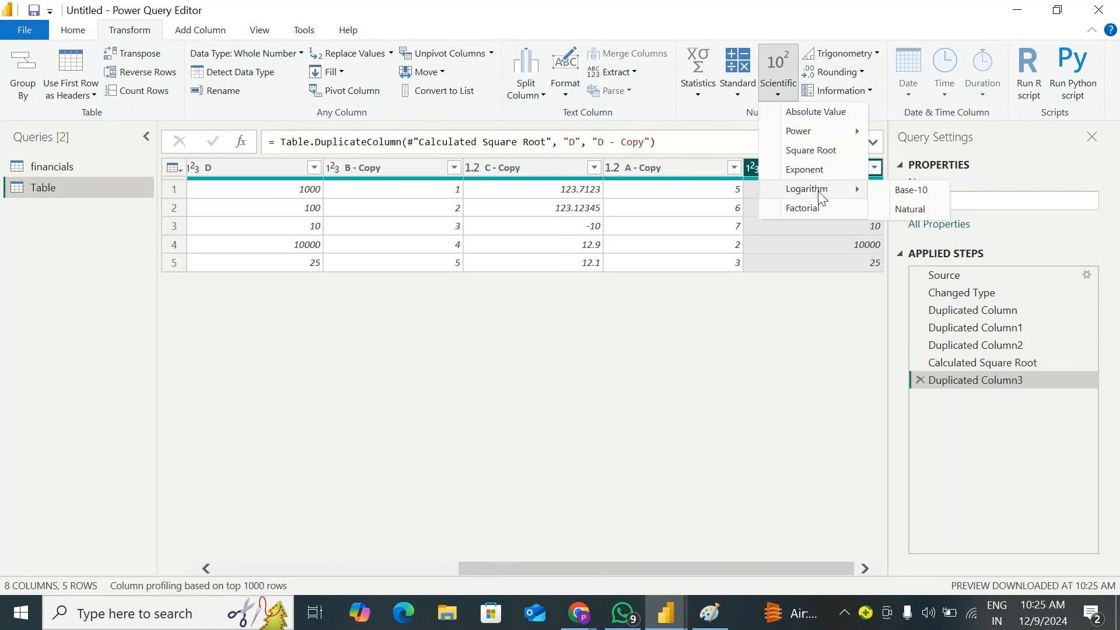
click(905, 190)
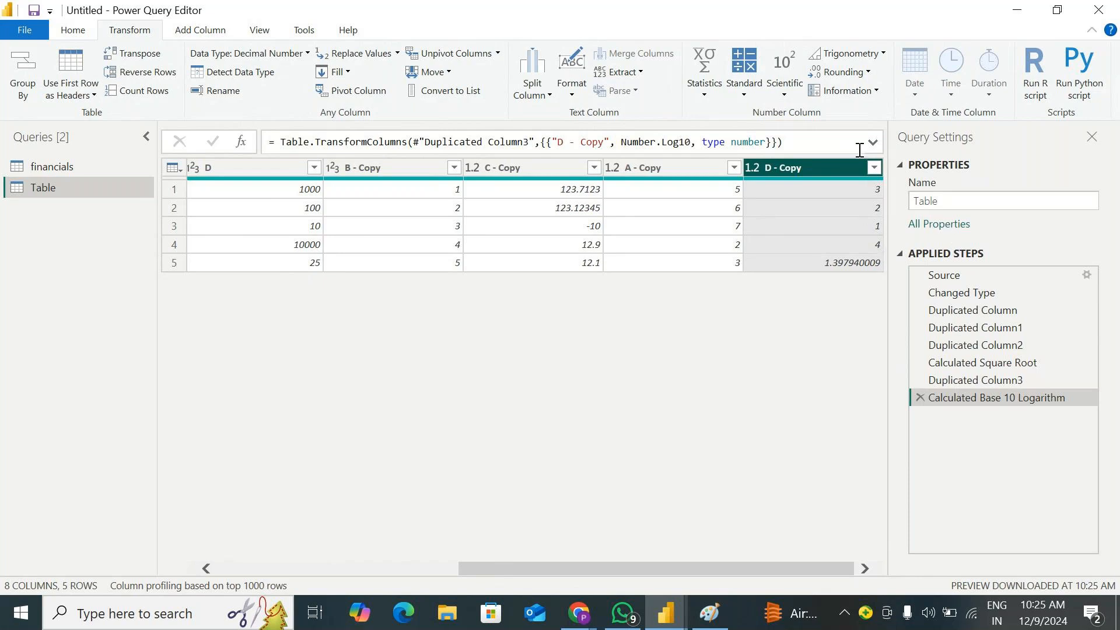
click(920, 397)
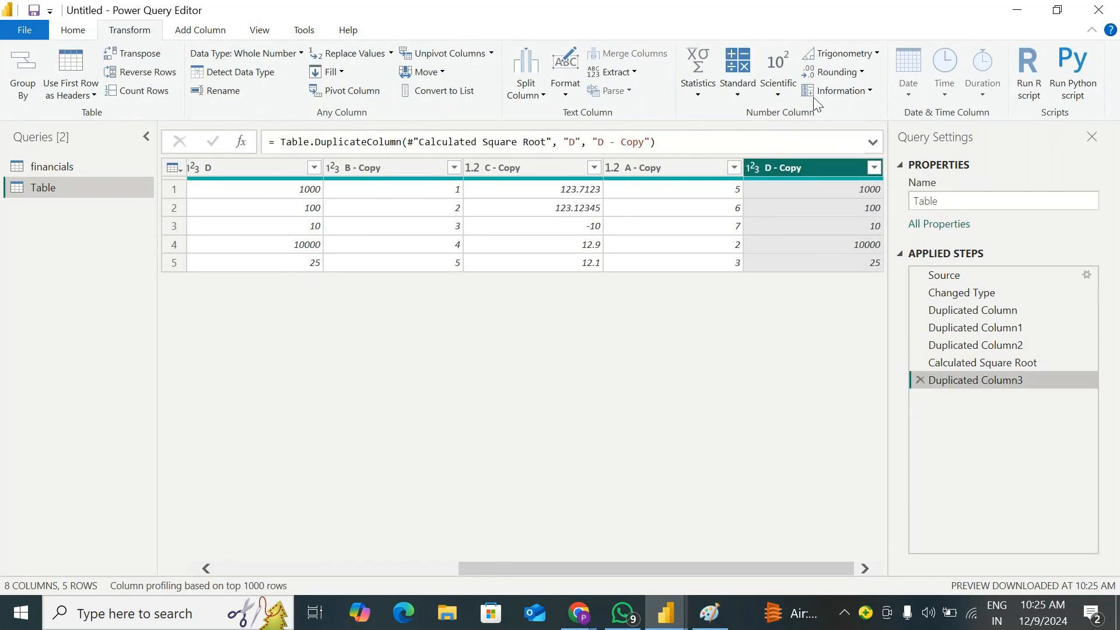
click(792, 94)
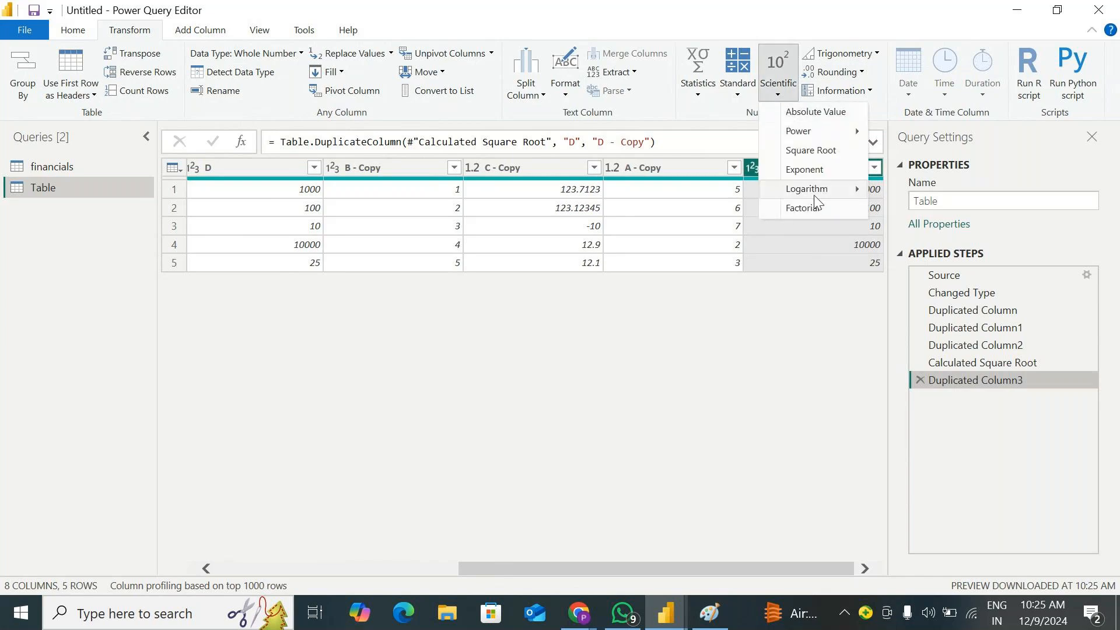
mouse_move(816, 193)
click(910, 190)
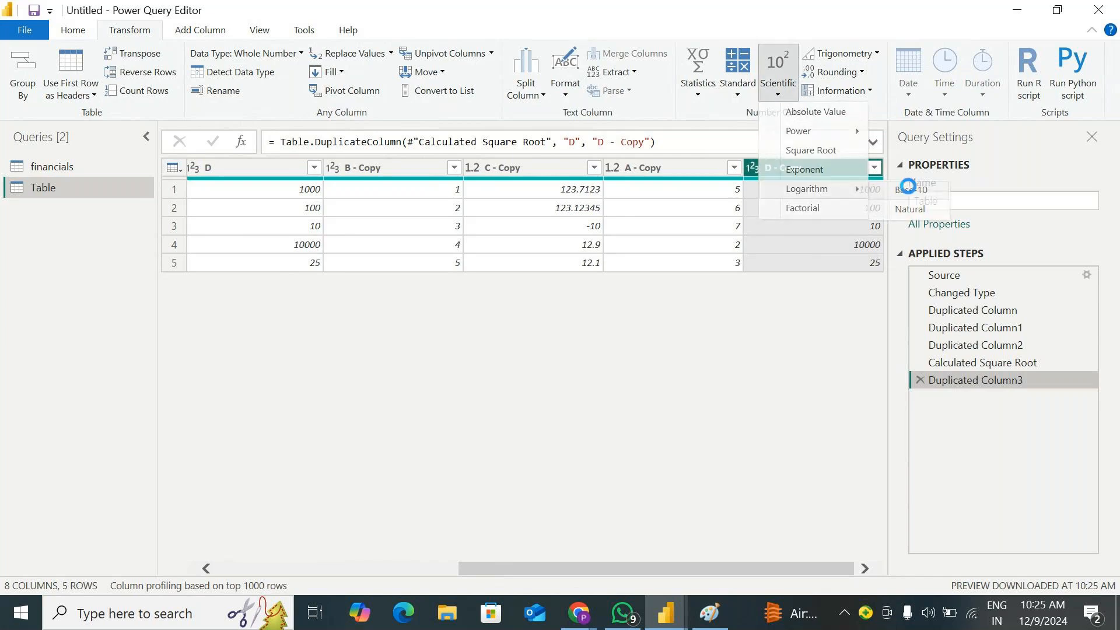
click(920, 398)
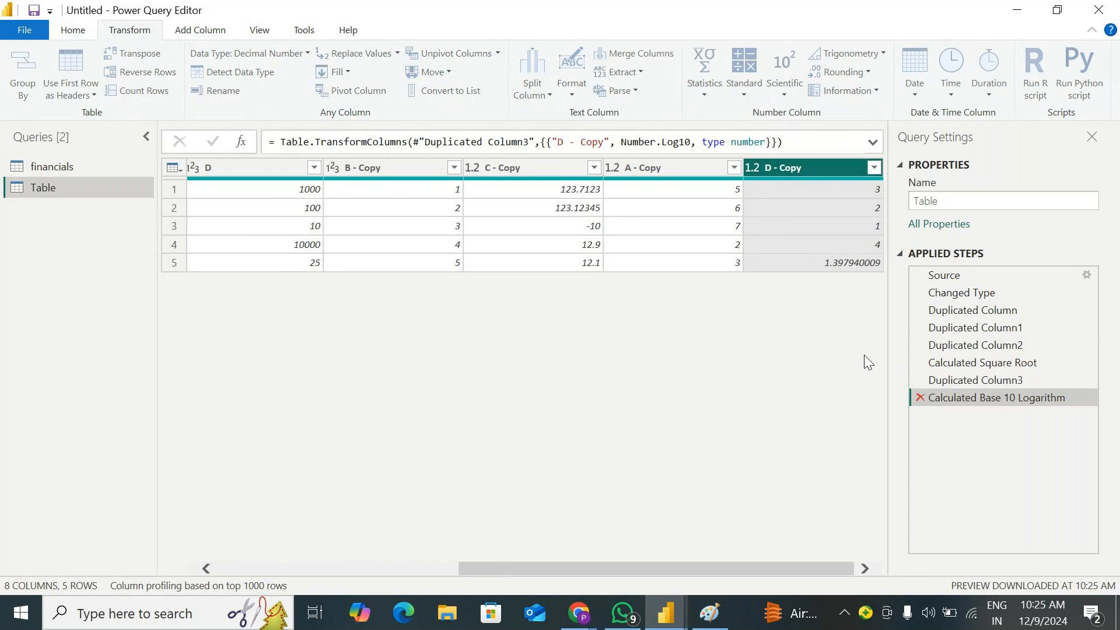
Convert the copy of column D to natural logarithms, and delete both that calculation and the duplication of column D from the applied steps
click(778, 96)
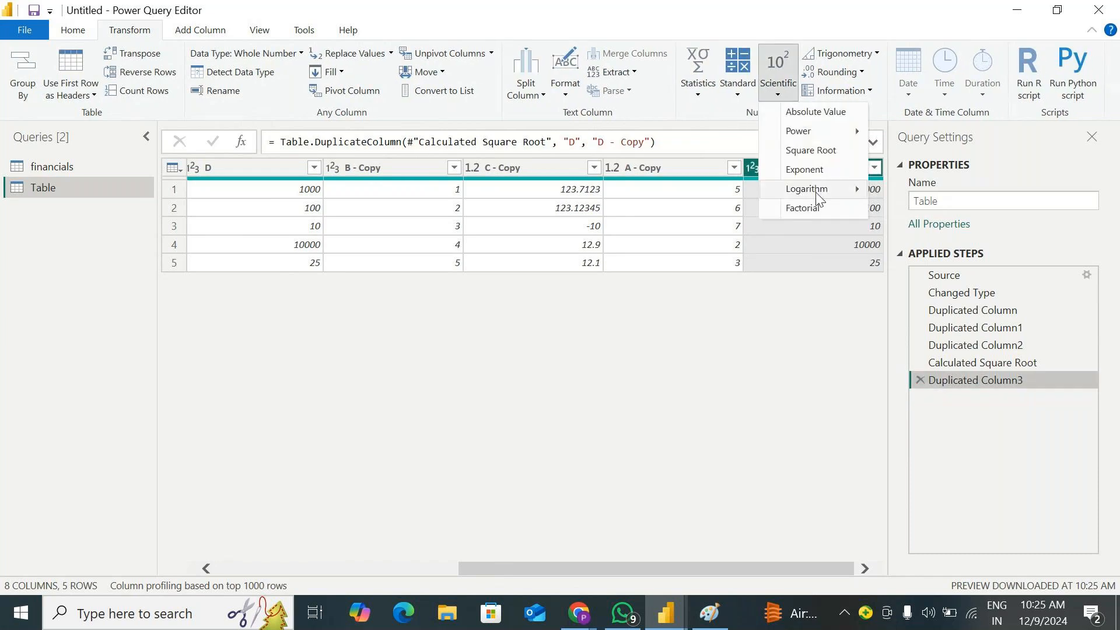
mouse_move(818, 194)
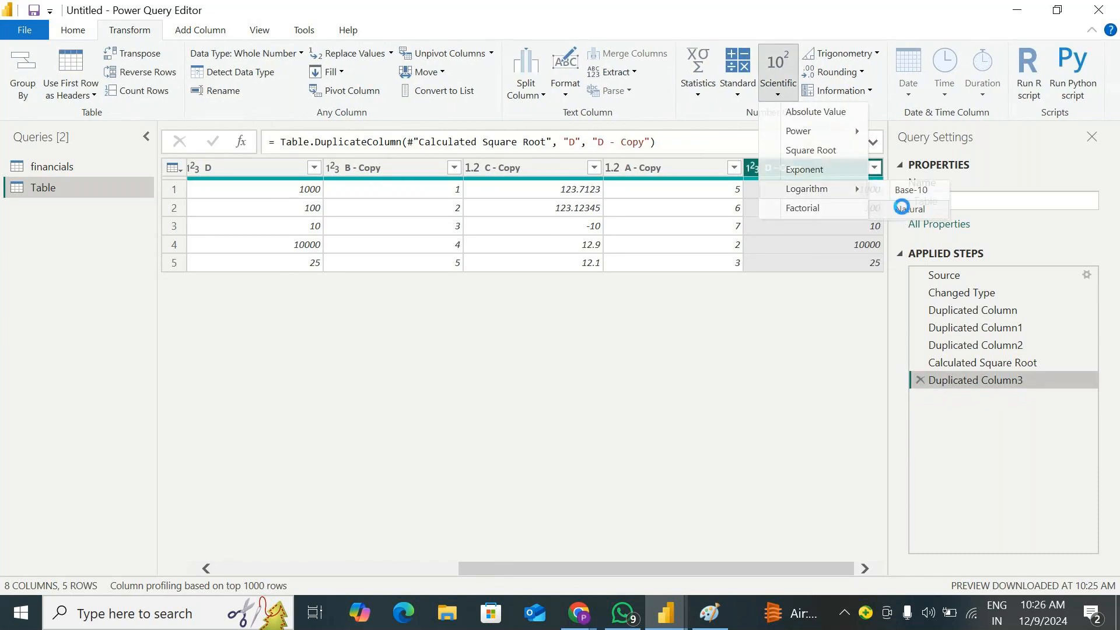
click(902, 210)
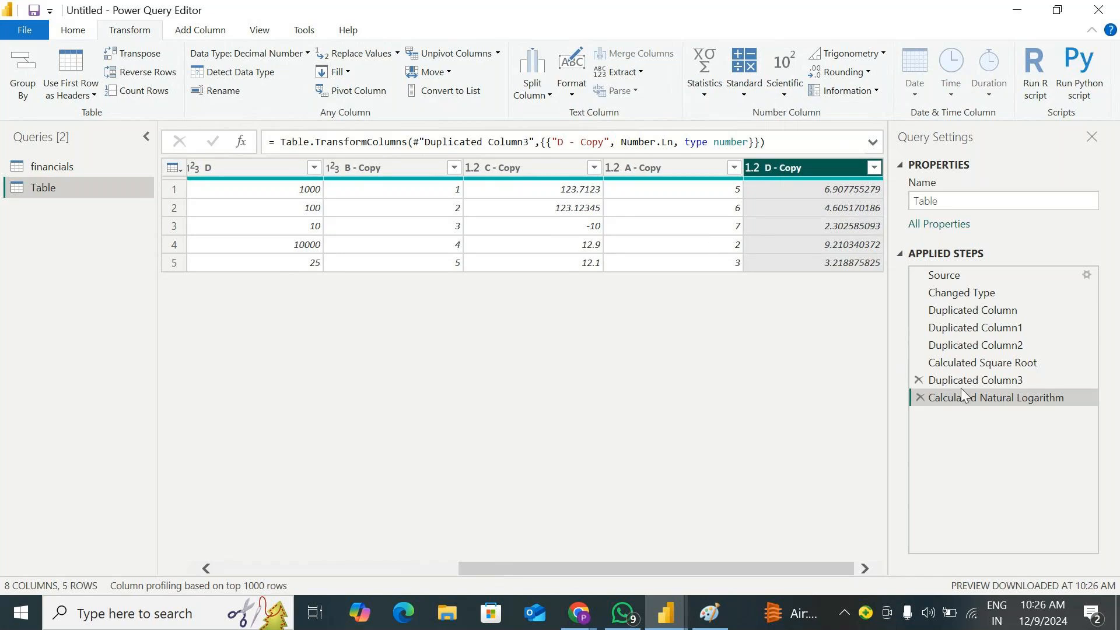
click(920, 398)
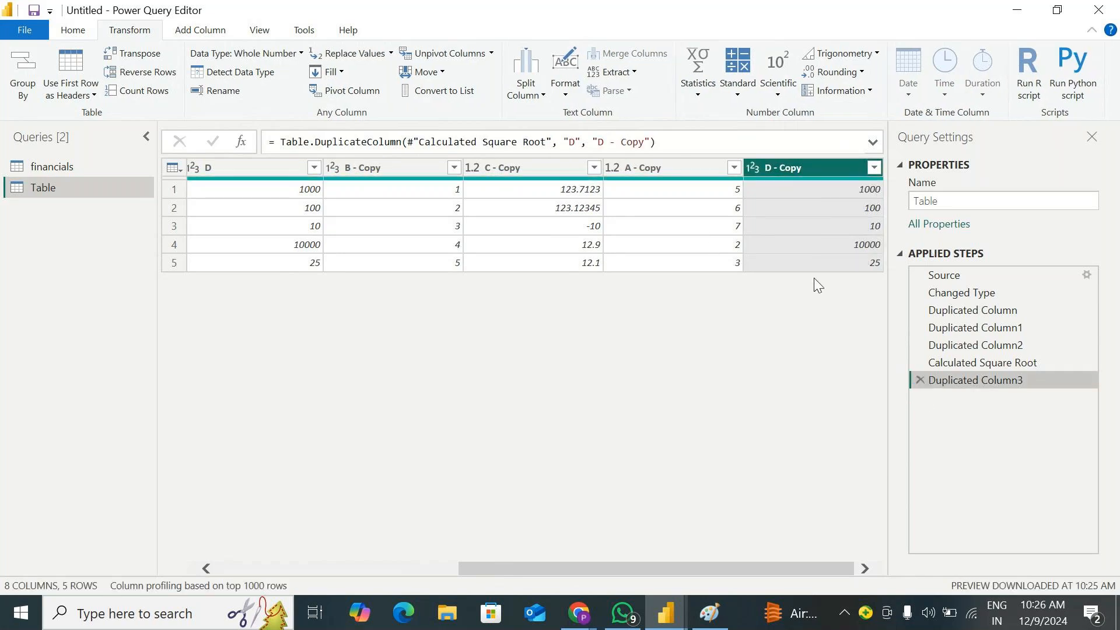
click(927, 381)
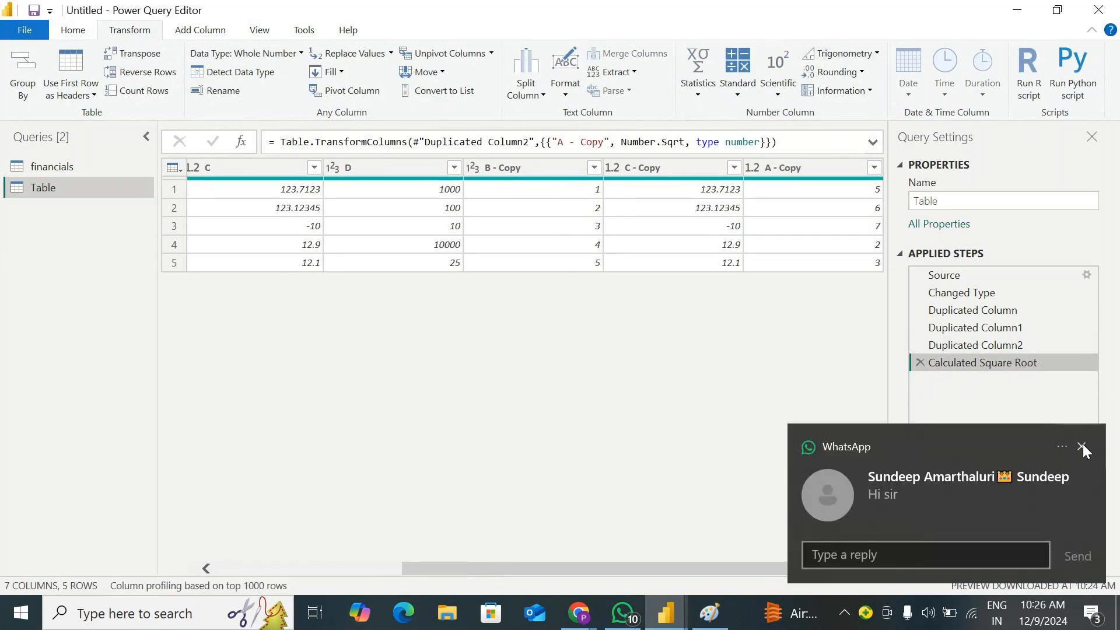
Calculate the factorial of the copy of column B, and delete both that calculation and the square root calculation from the applied steps
click(1083, 445)
click(780, 90)
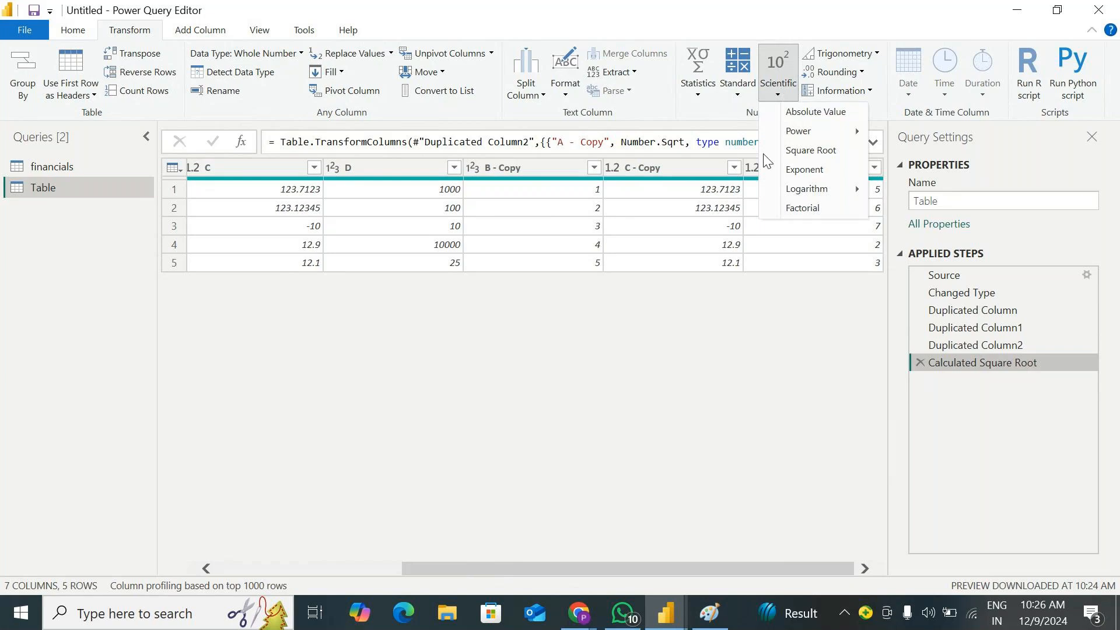
mouse_move(814, 192)
click(683, 574)
click(530, 167)
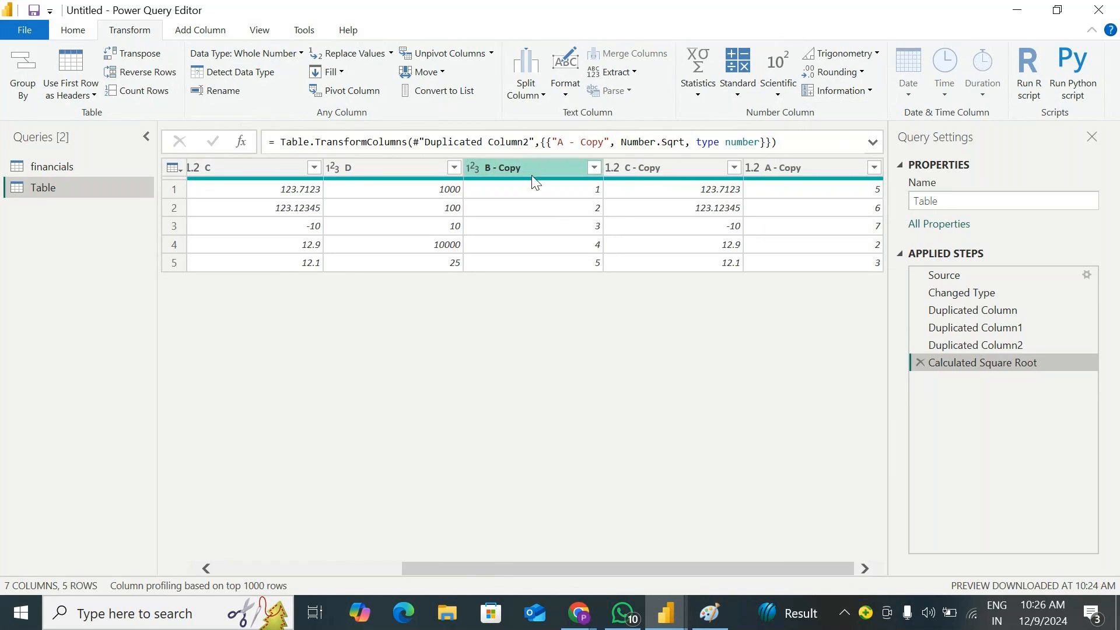
click(777, 95)
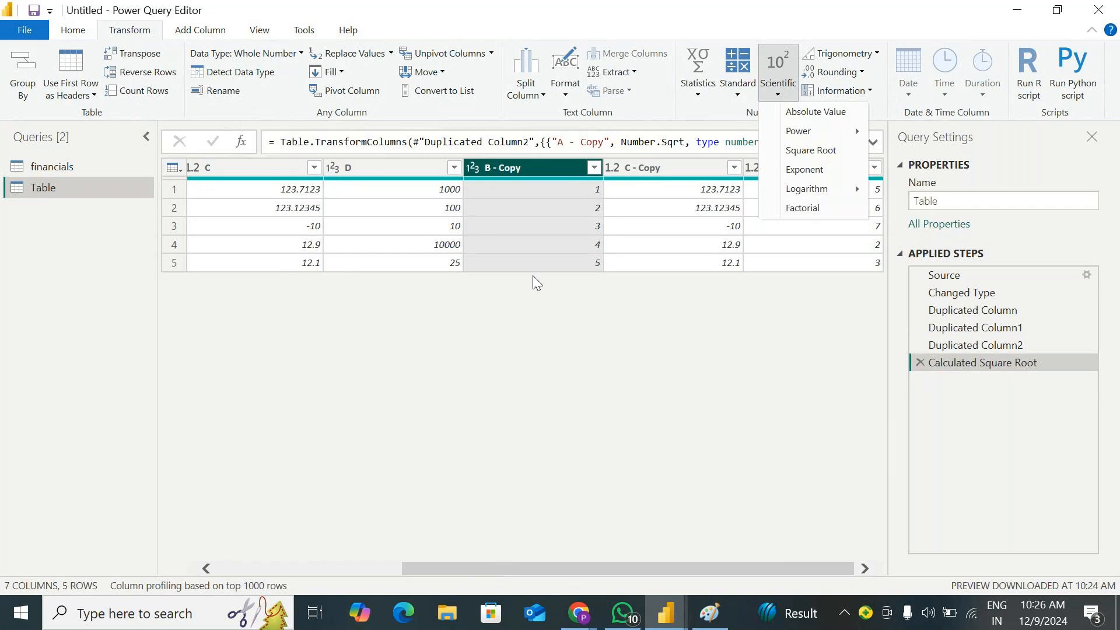
click(810, 209)
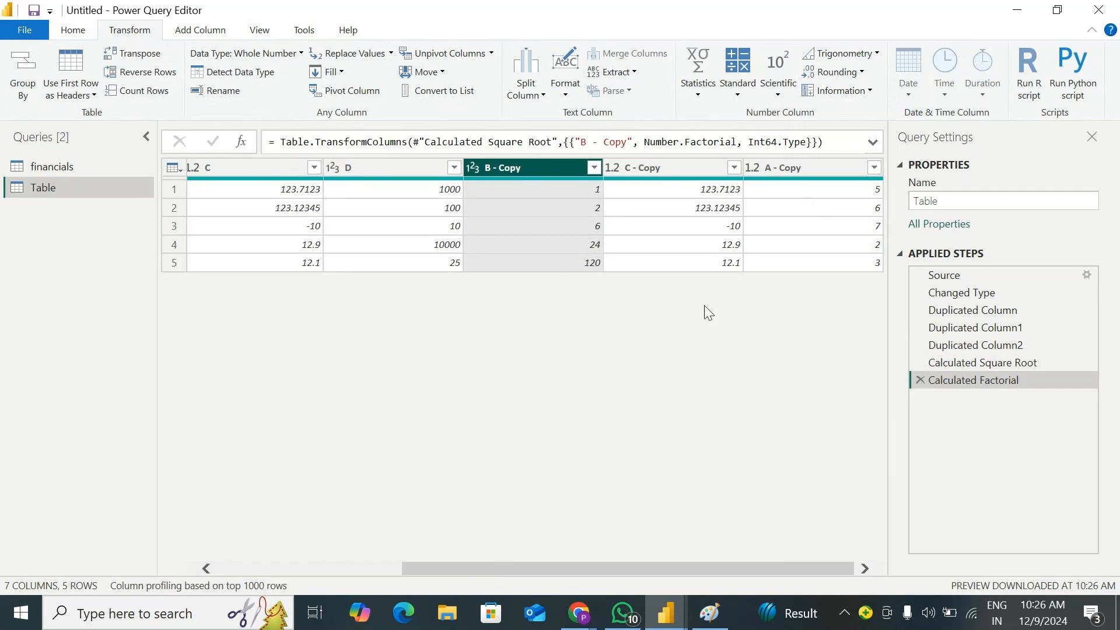
click(919, 380)
click(920, 362)
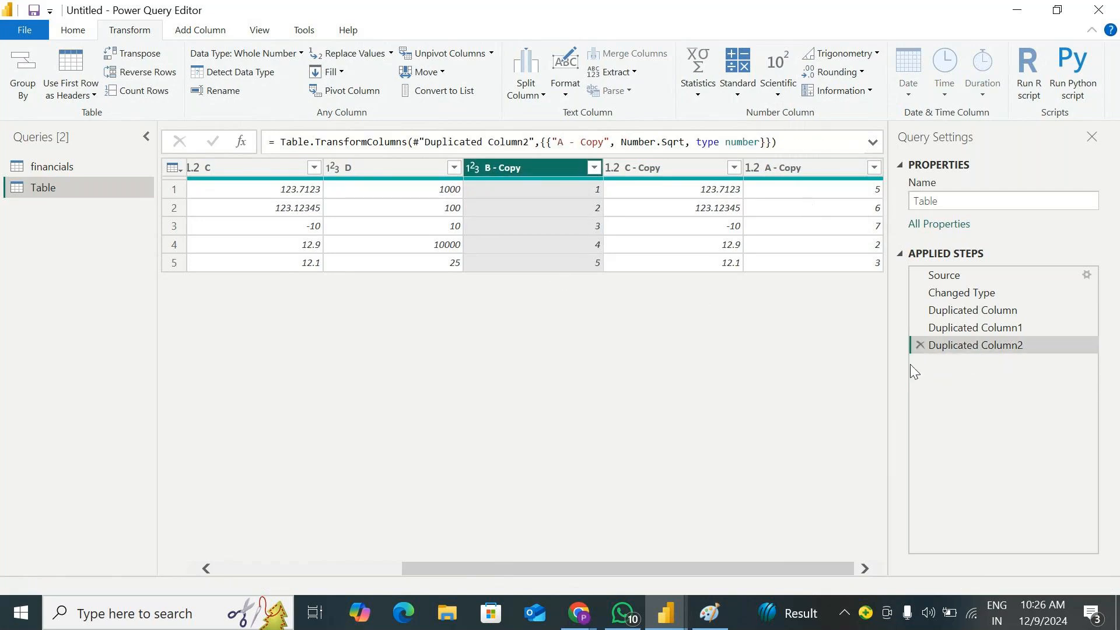
click(786, 96)
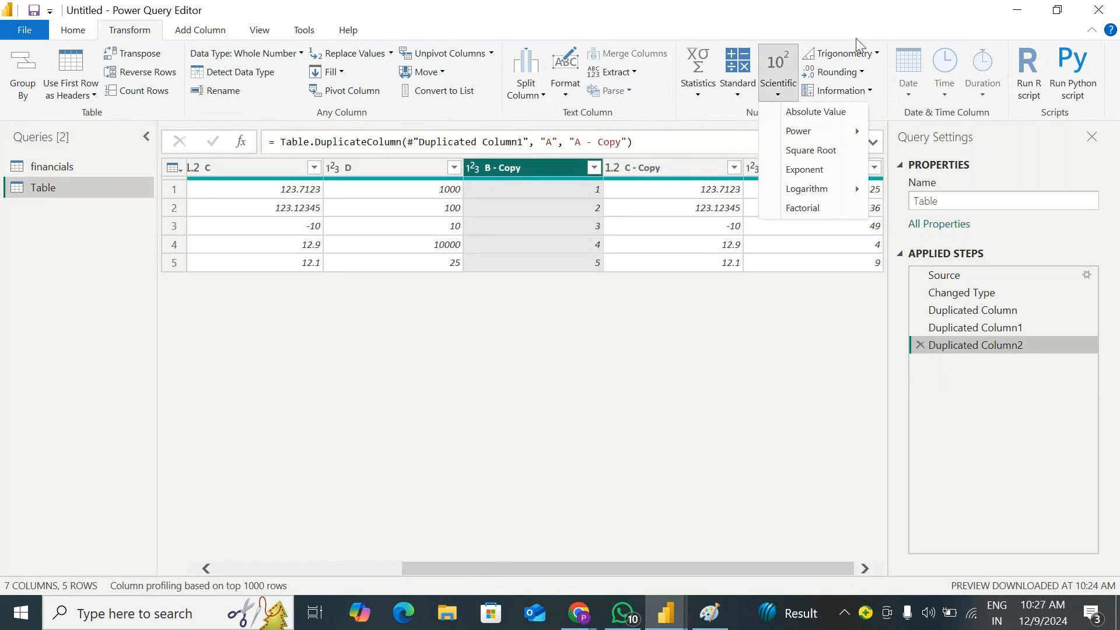
click(818, 17)
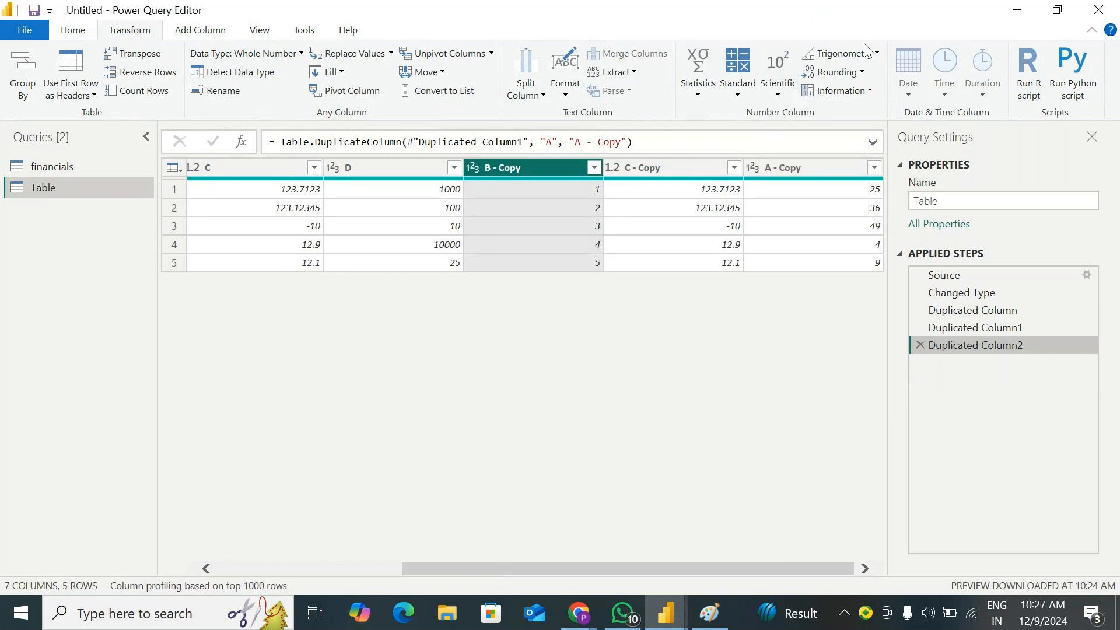
click(845, 53)
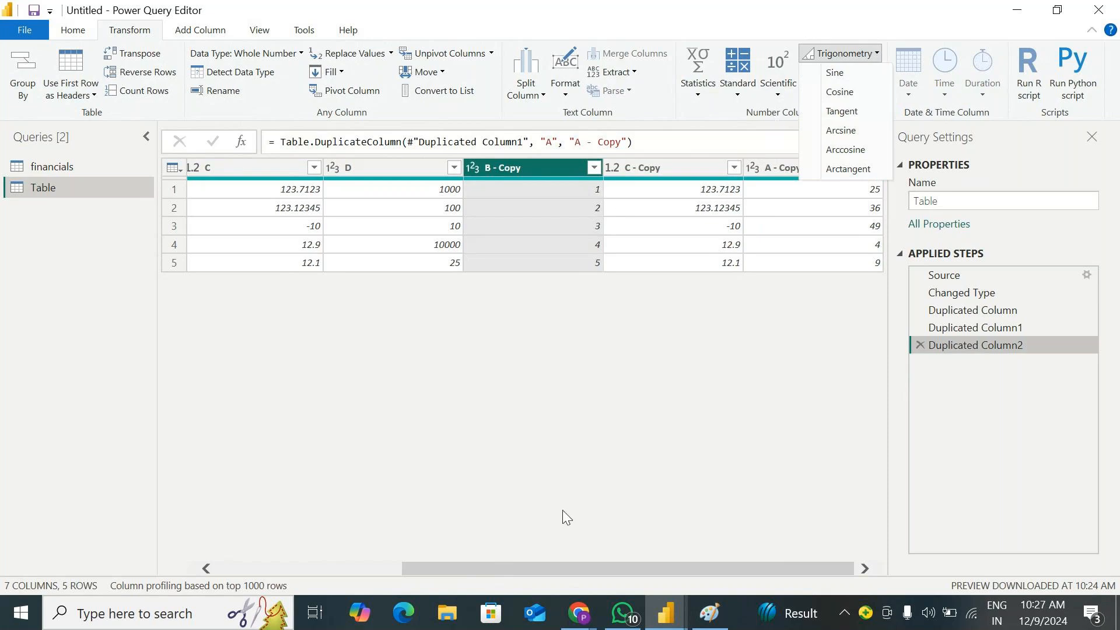
click(501, 568)
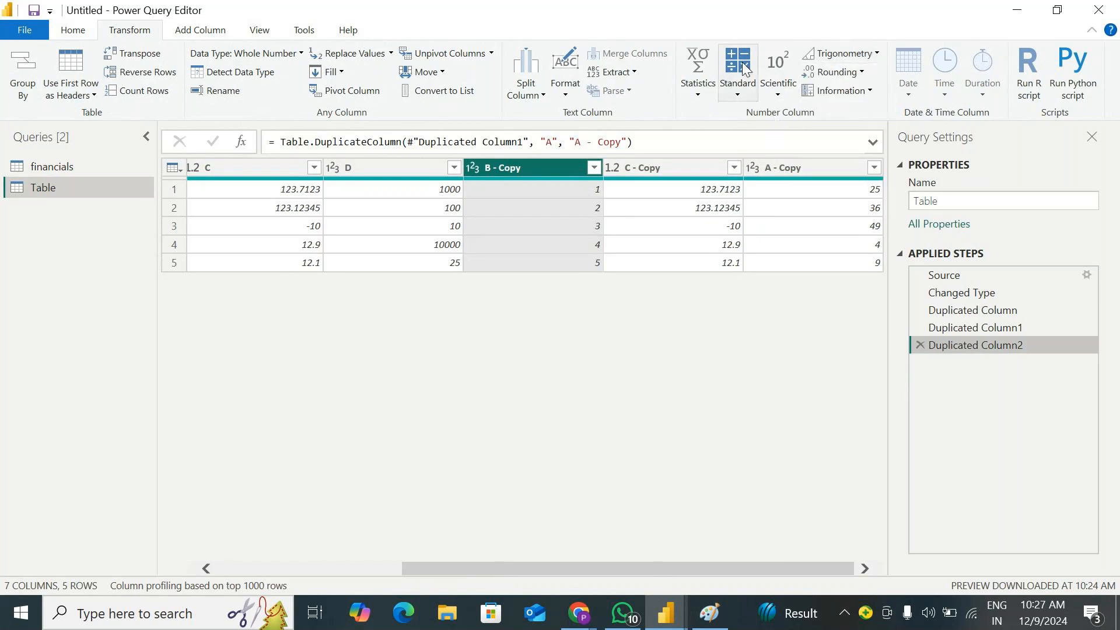
click(860, 56)
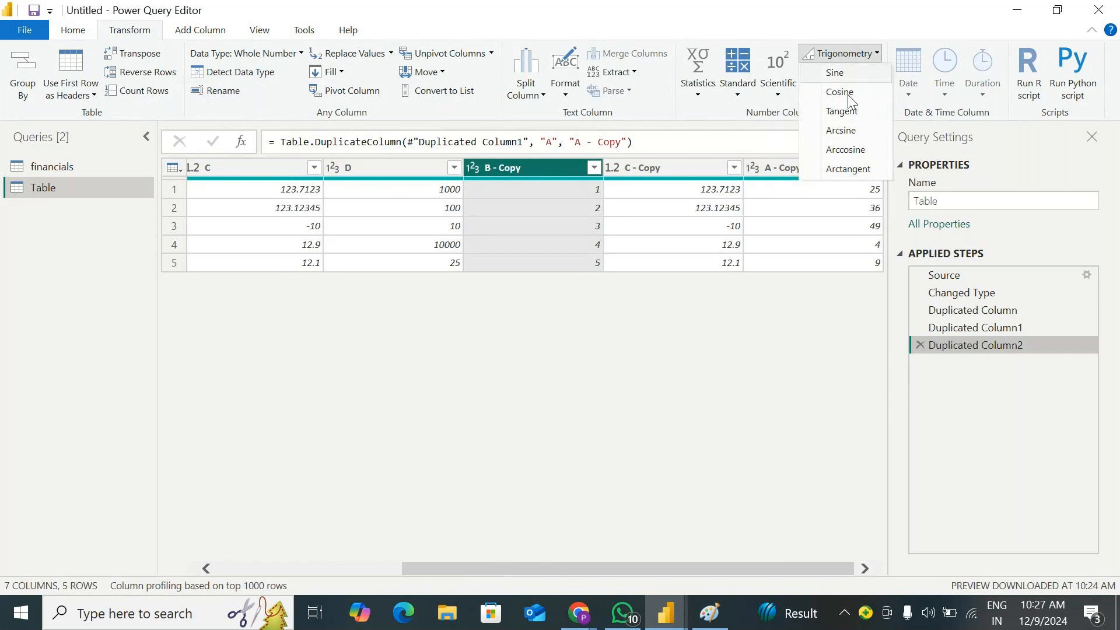
click(853, 8)
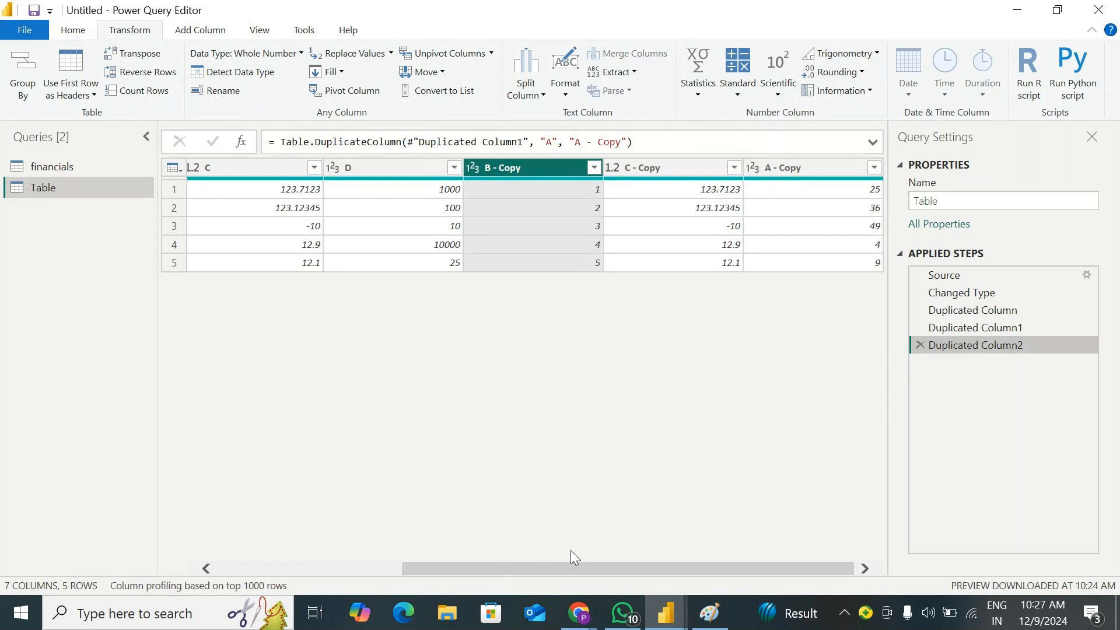
Round up the values in the copy of column C, and delete that rounding from the applied steps
click(649, 176)
click(862, 71)
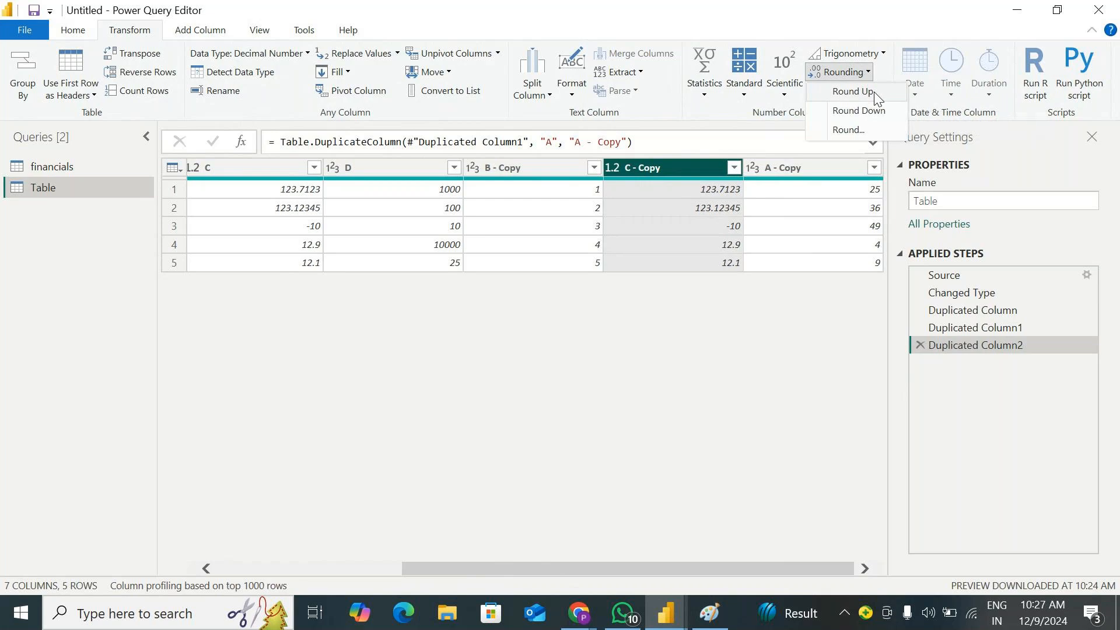
click(875, 94)
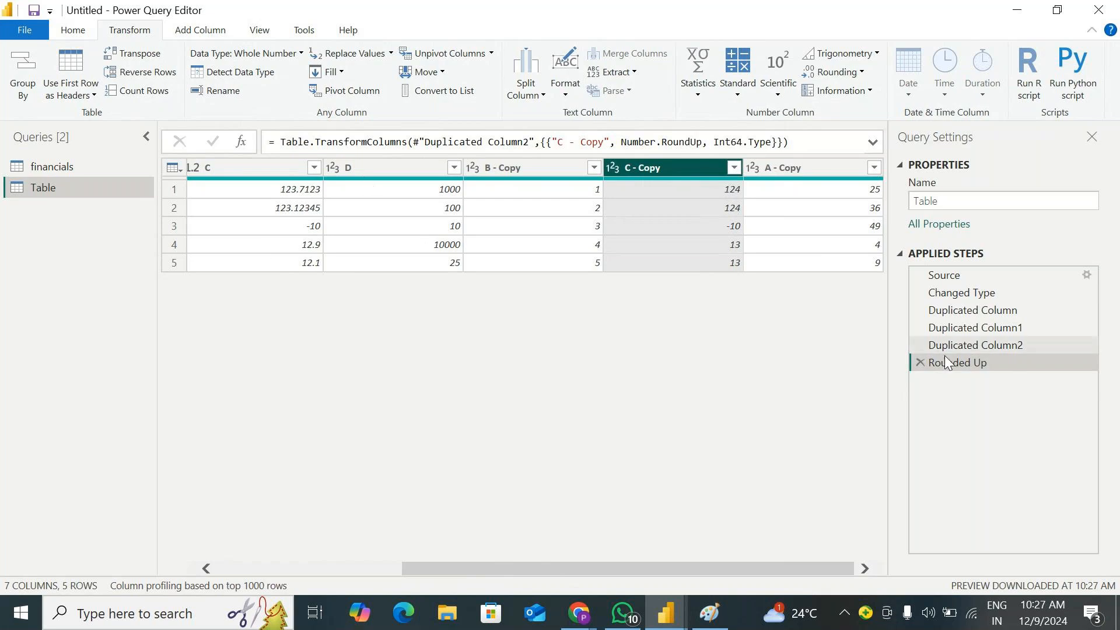
click(920, 363)
Round down the values in the copy of column C, and delete that rounding from the applied steps
click(840, 71)
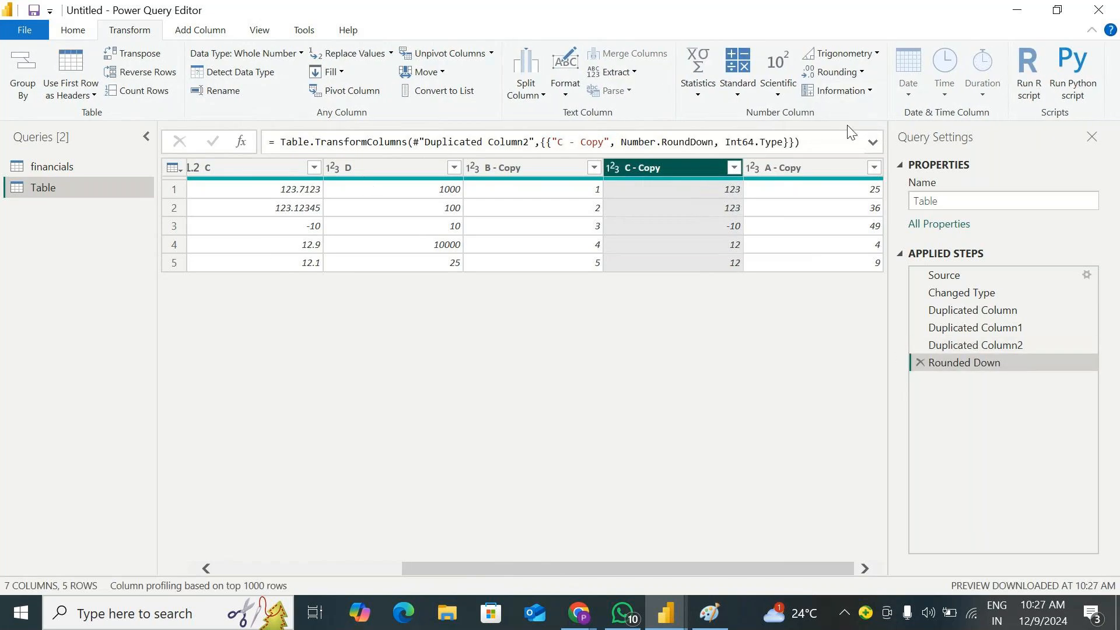
click(304, 263)
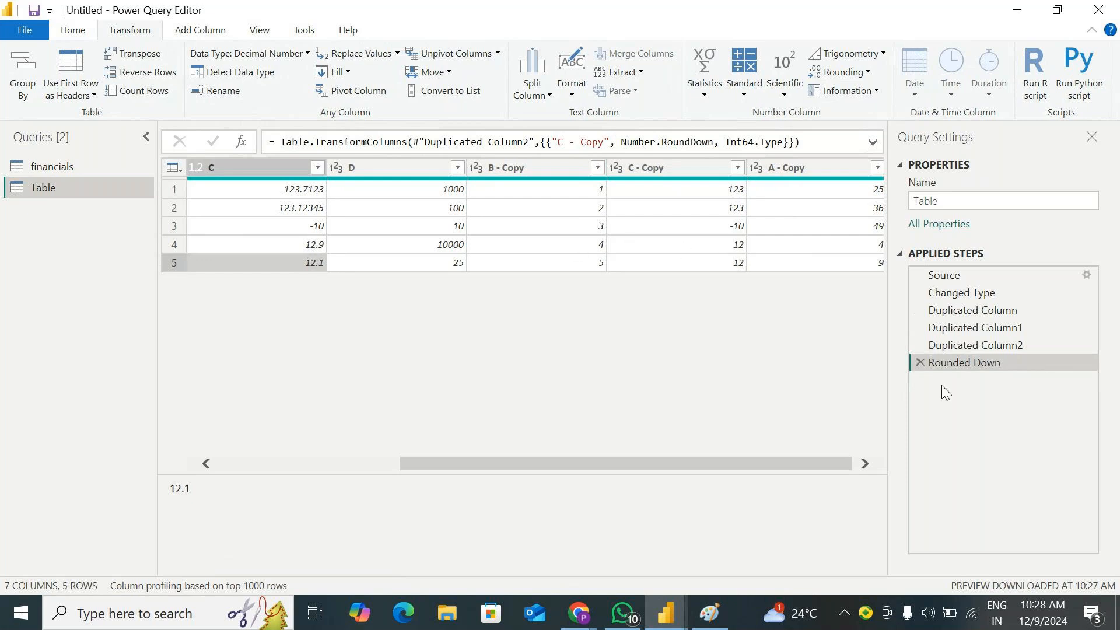
click(920, 362)
Round column A to 1 decimal place, and delete that rounding from the applied steps
click(857, 72)
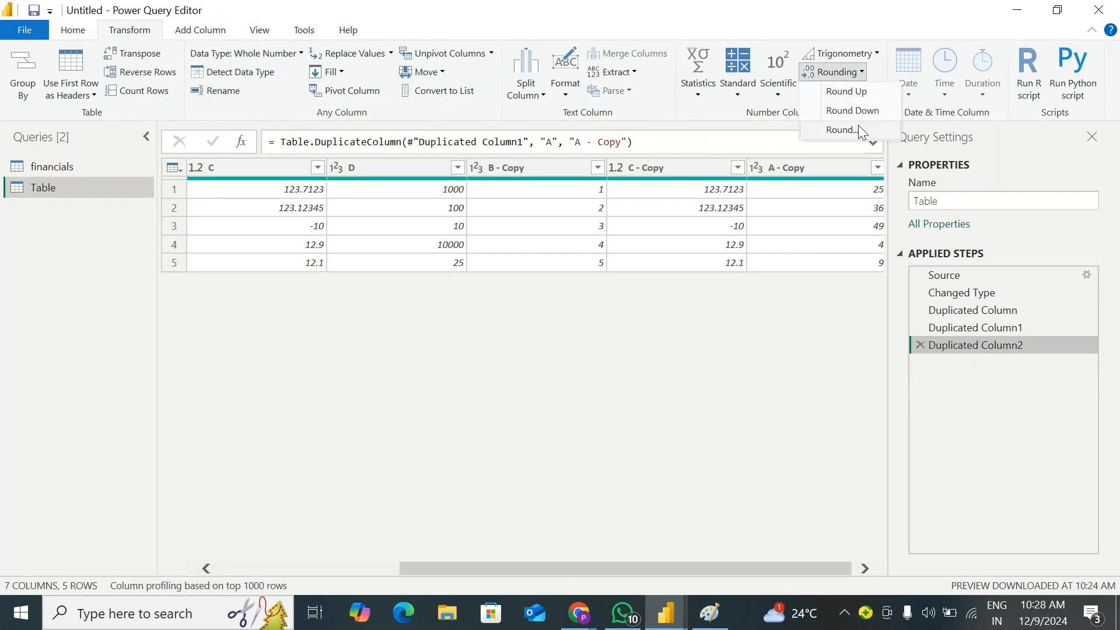
click(843, 130)
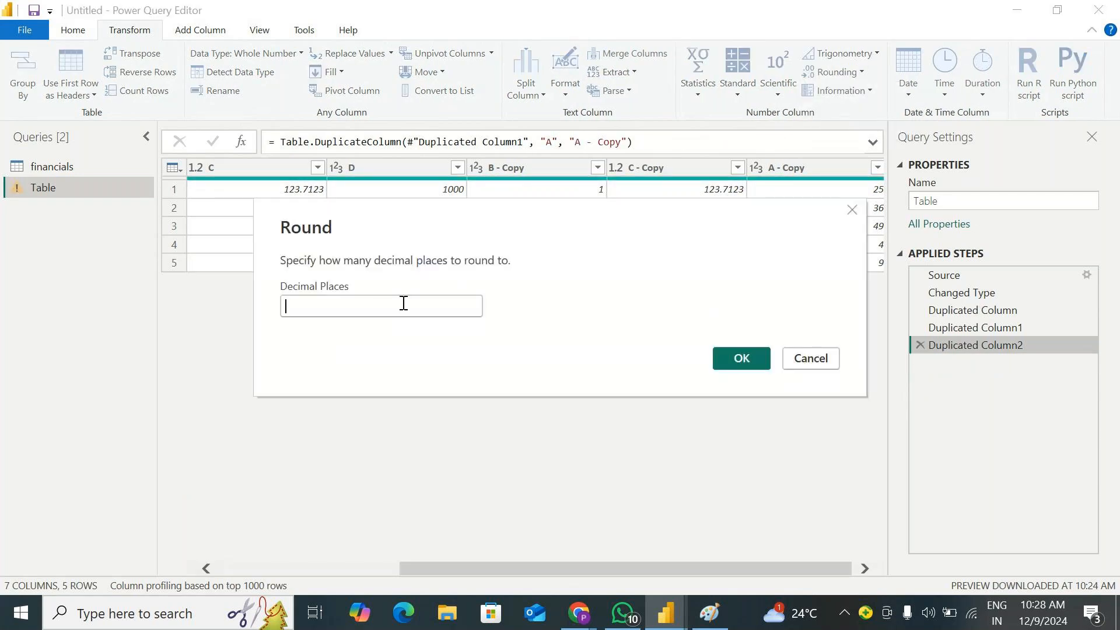
text(1)
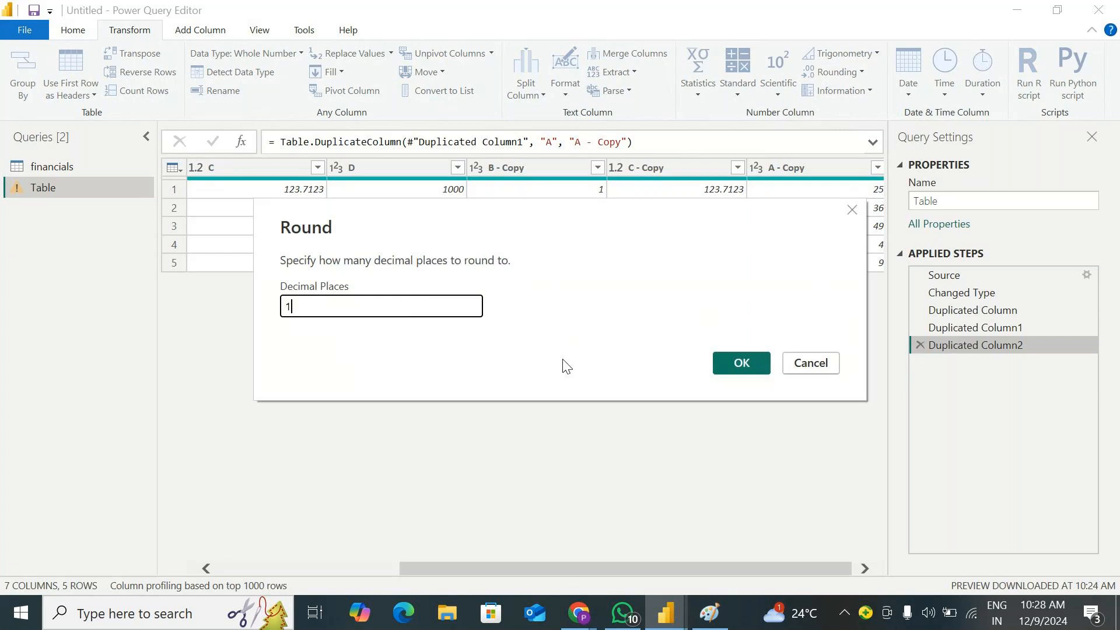
click(717, 362)
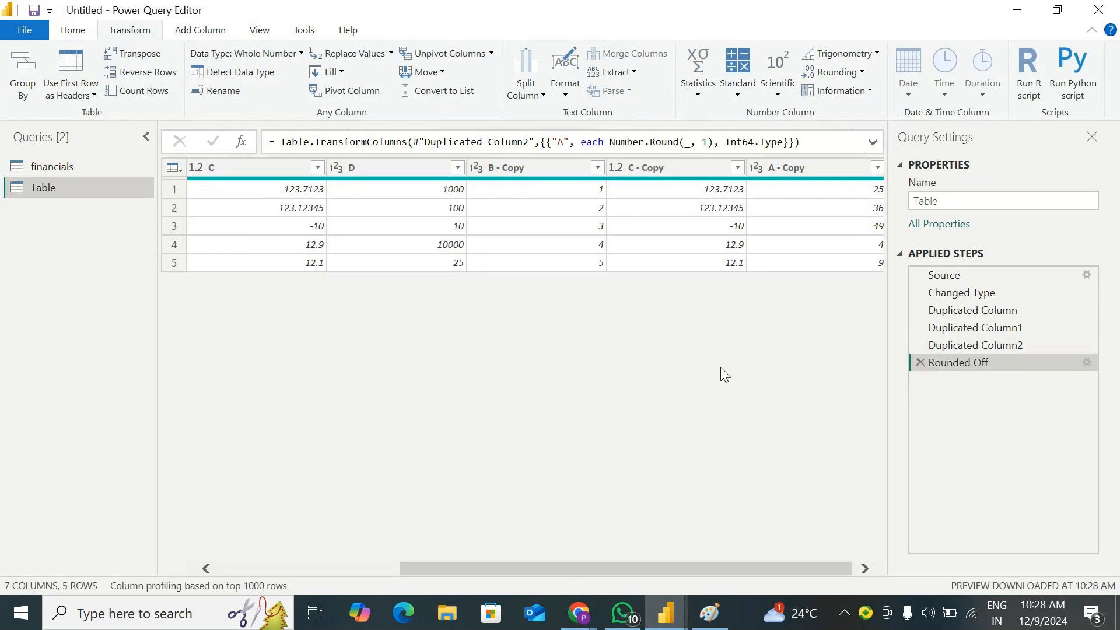
drag(638, 564, 641, 565)
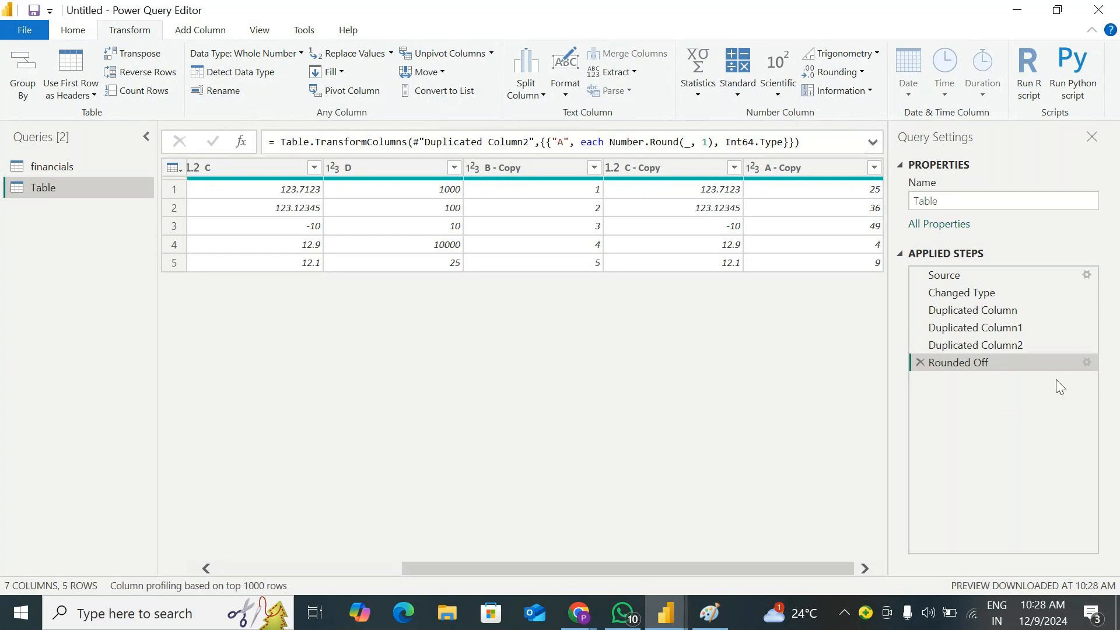
click(920, 362)
Round the copy of column C to 1 decimal place
click(709, 175)
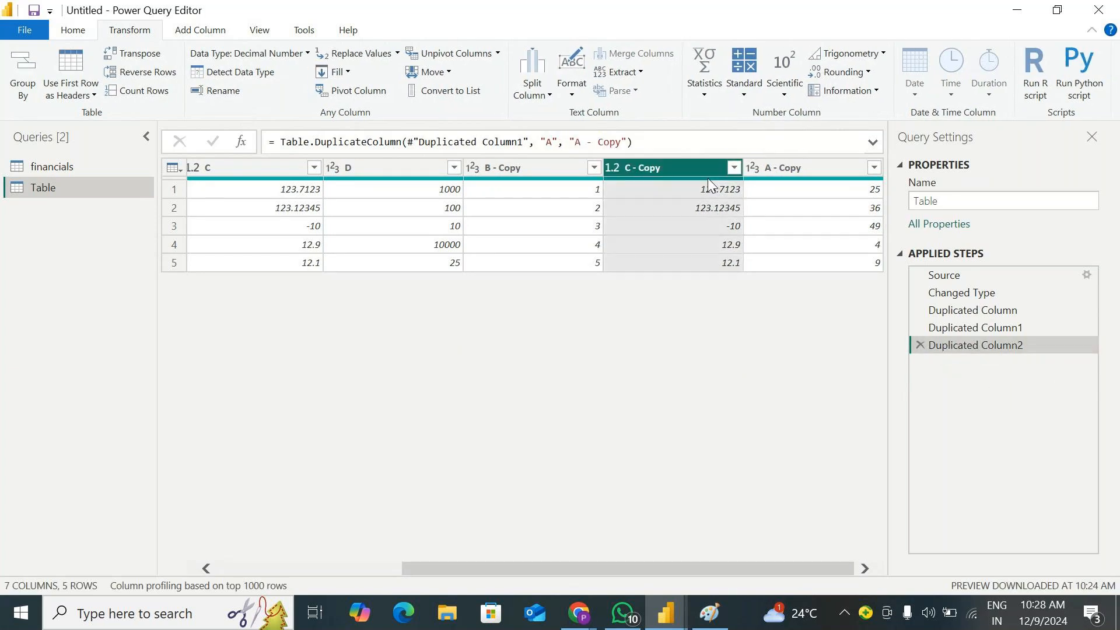
click(844, 71)
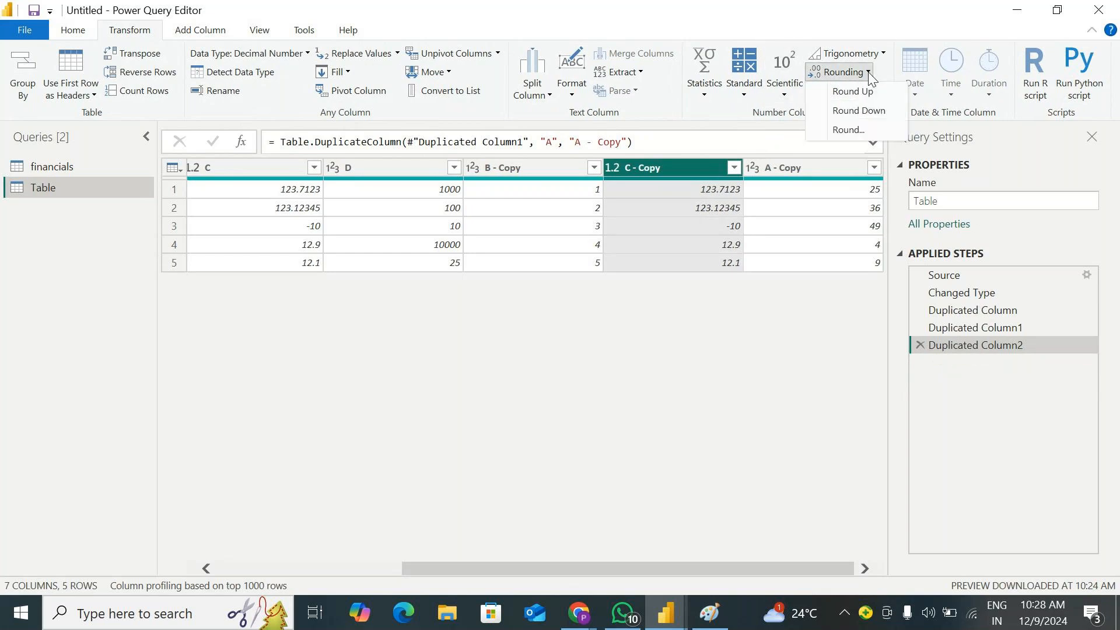
click(865, 127)
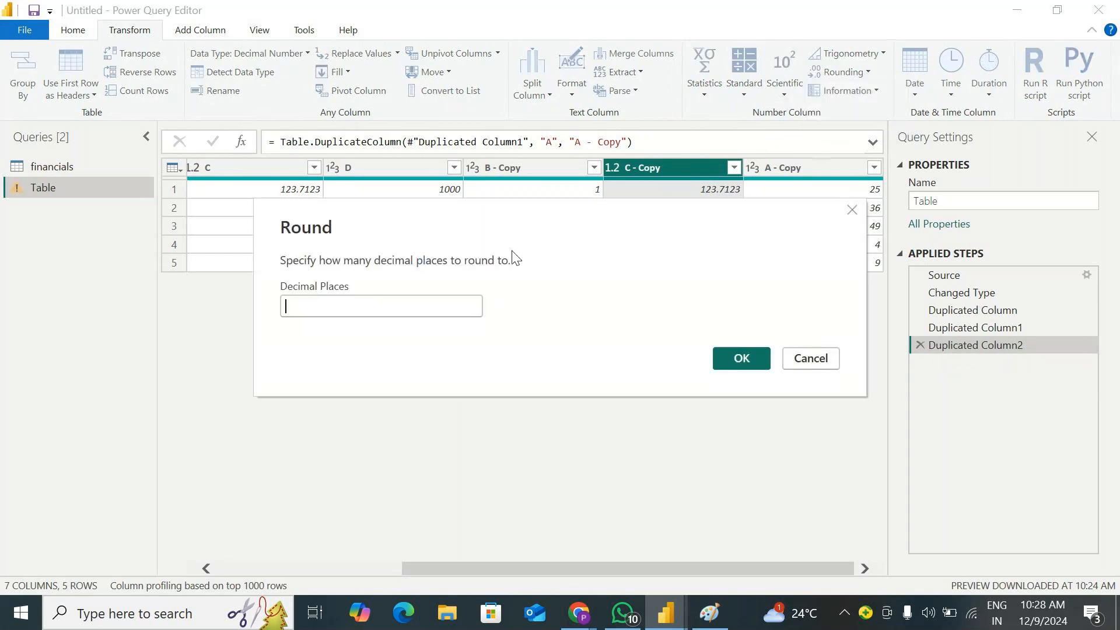
drag(515, 257, 609, 320)
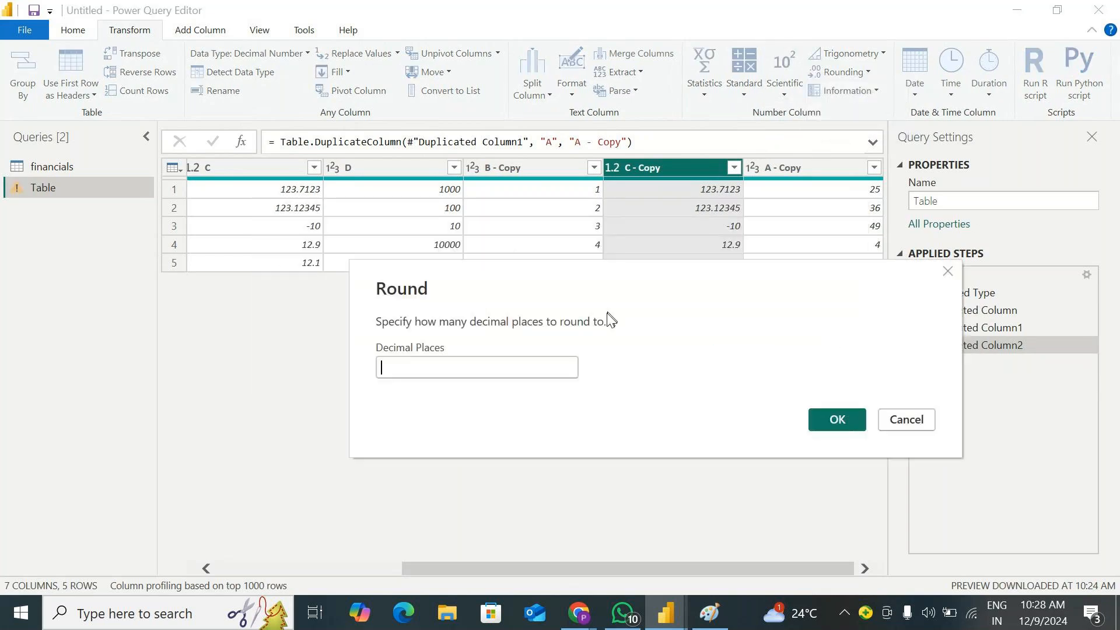
click(442, 376)
text(2)
click(834, 425)
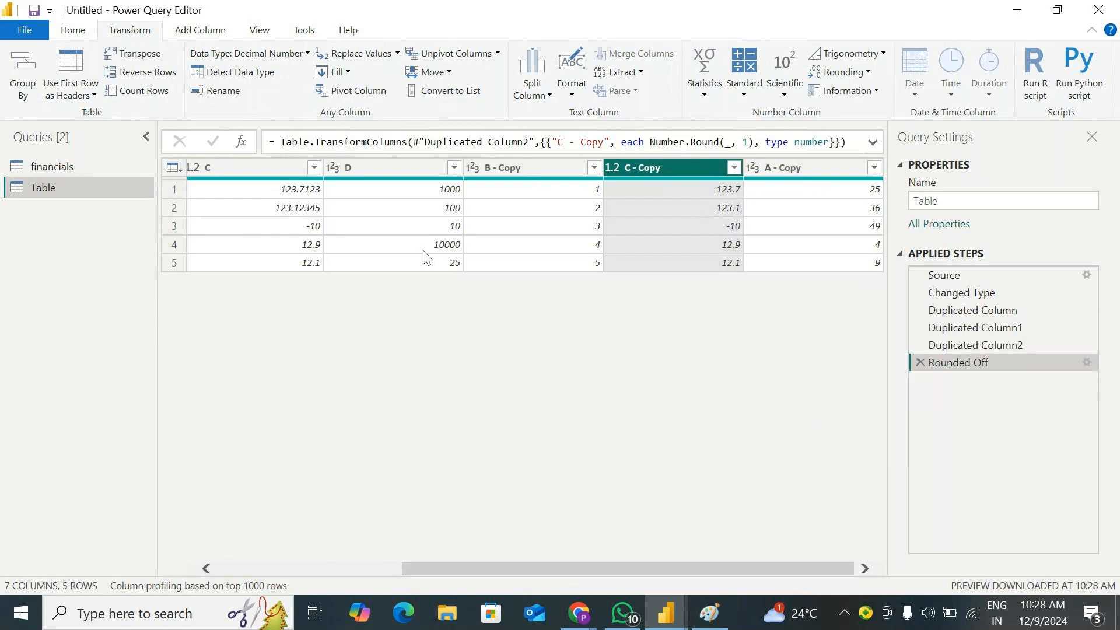
Edit the rounding step of the copy of column C to use 0 decimal places
click(1086, 362)
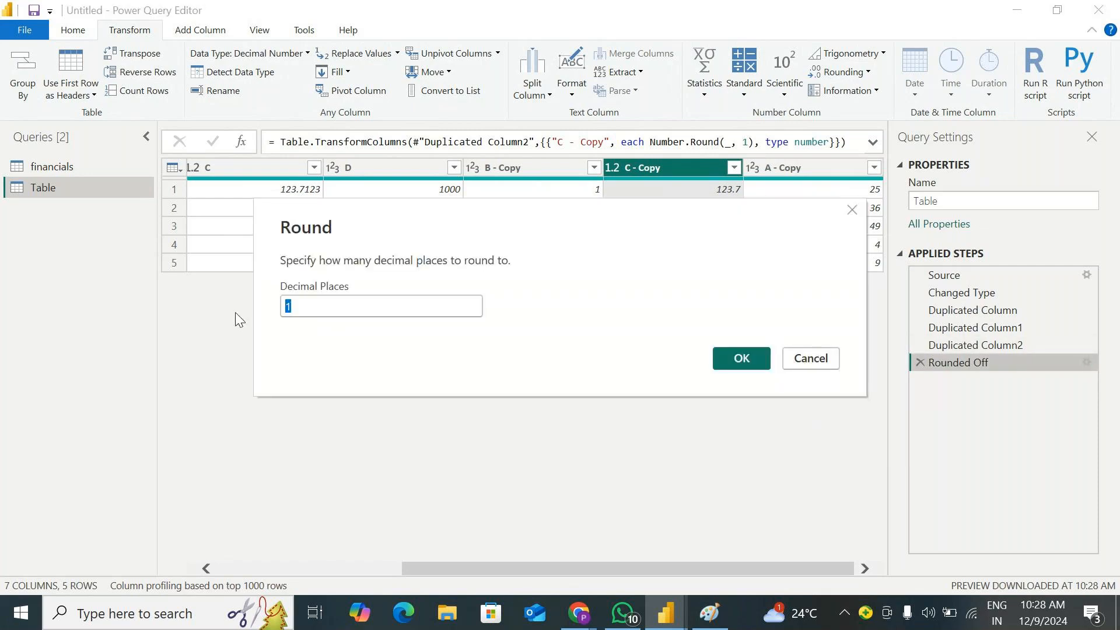
text(0)
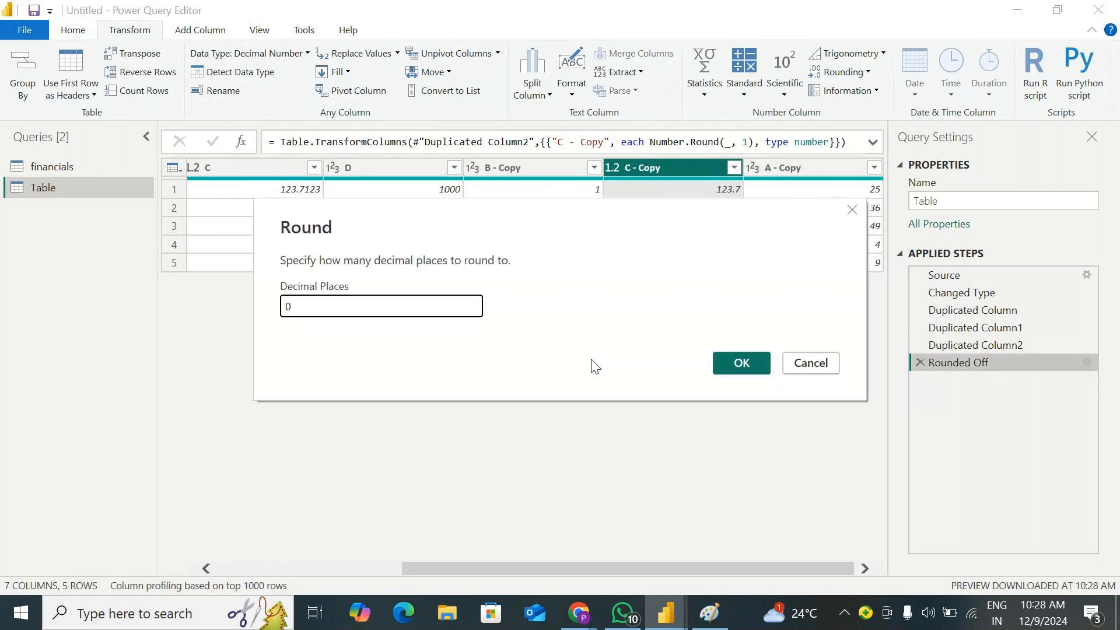
click(738, 372)
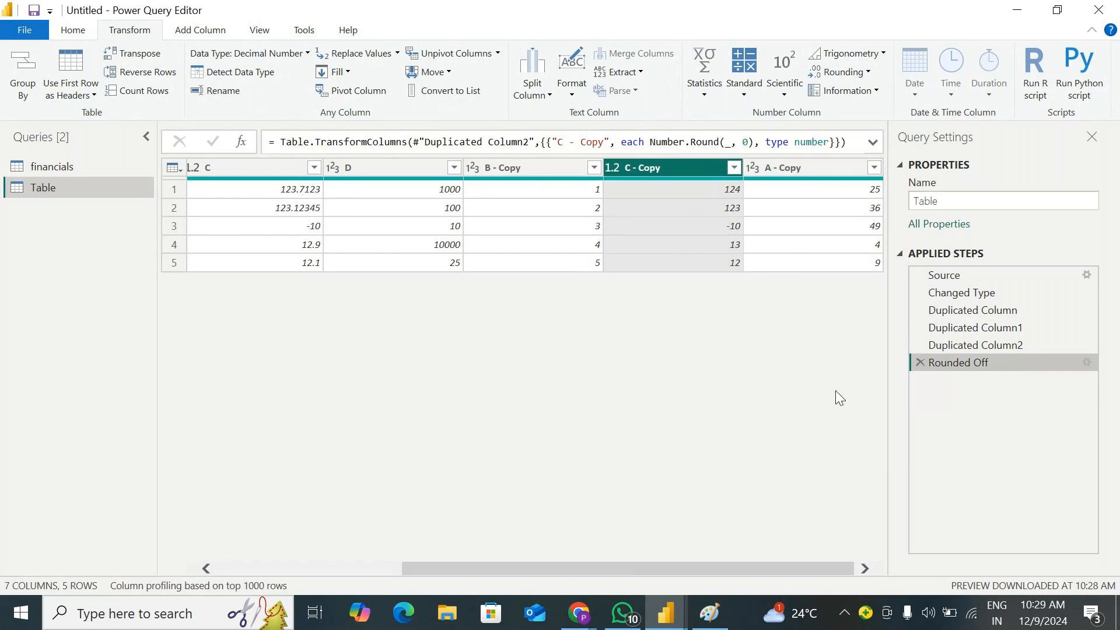
click(869, 73)
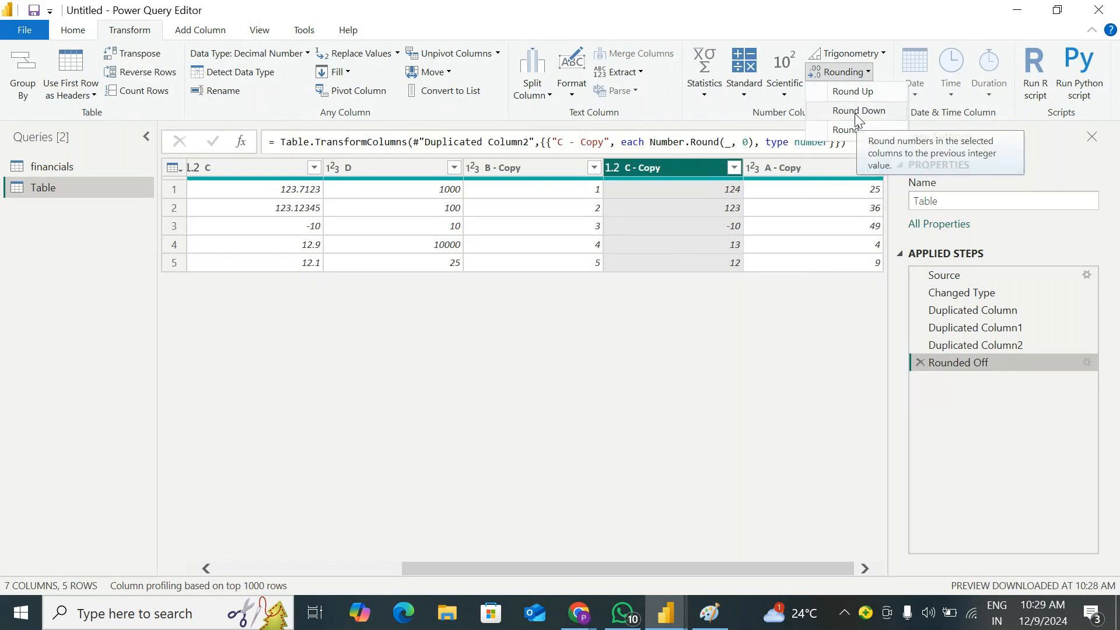
click(860, 21)
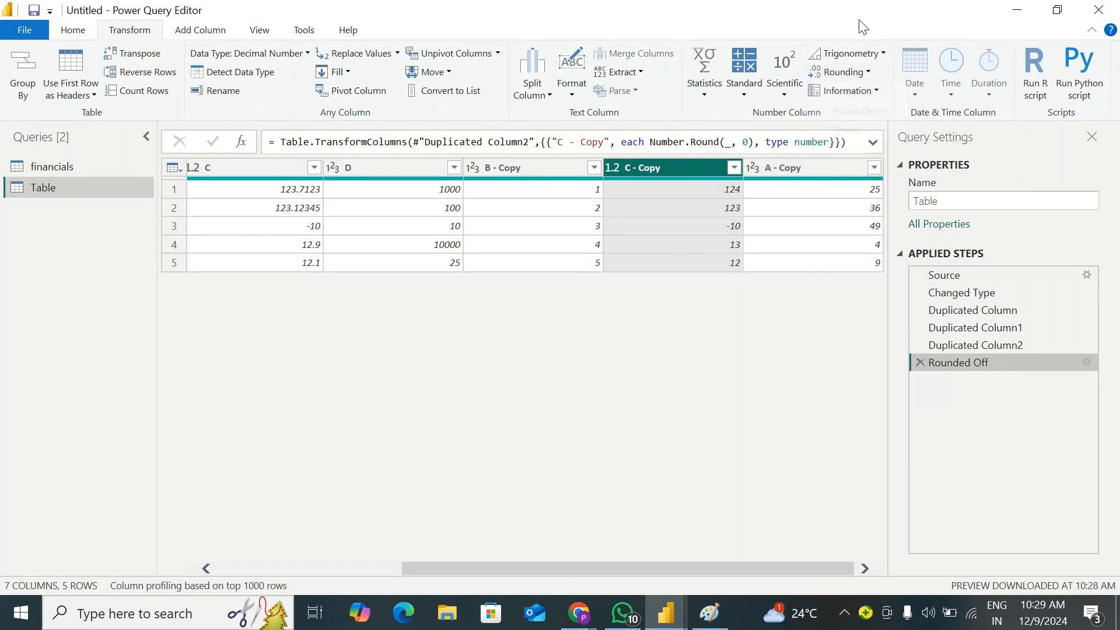
Test the rounded copy of column C with Is Even and with Is Odd, deleting each check from the applied steps
click(870, 93)
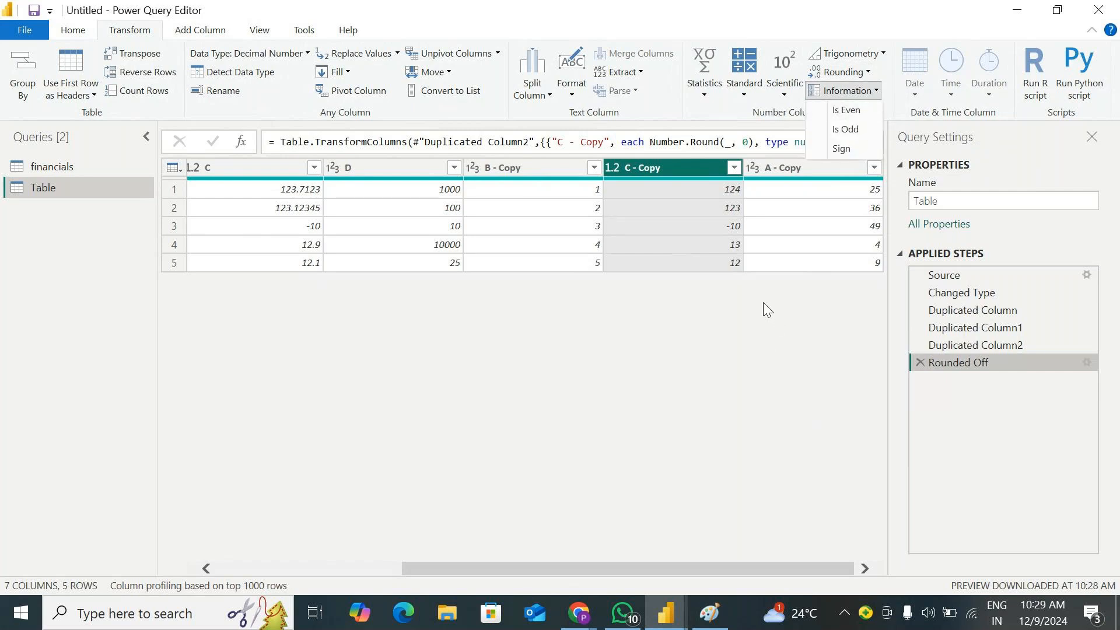
click(860, 110)
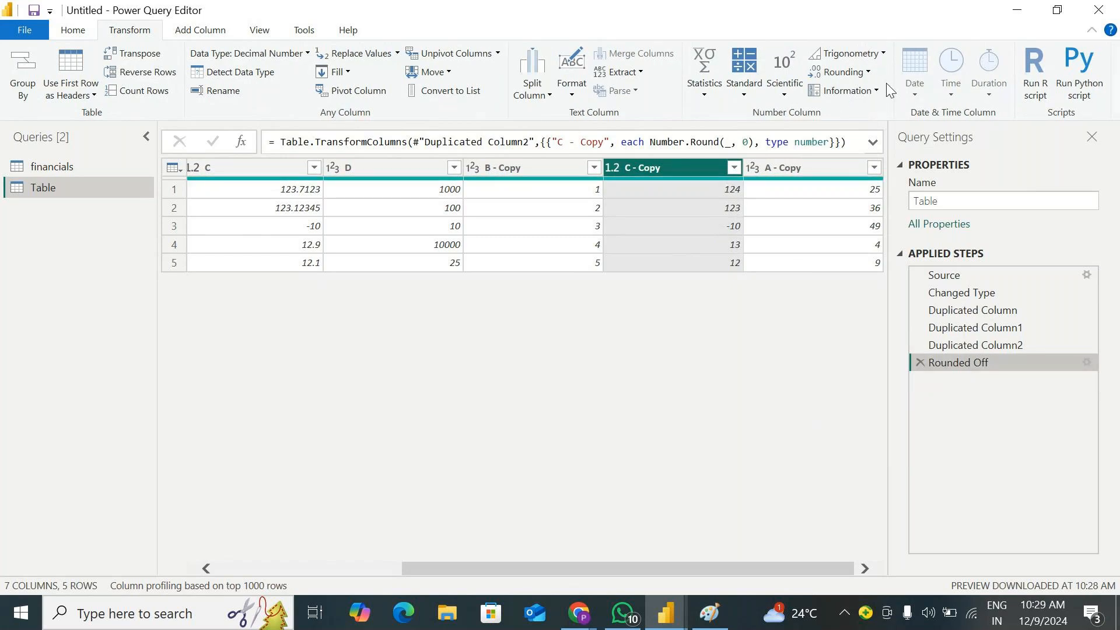
click(871, 90)
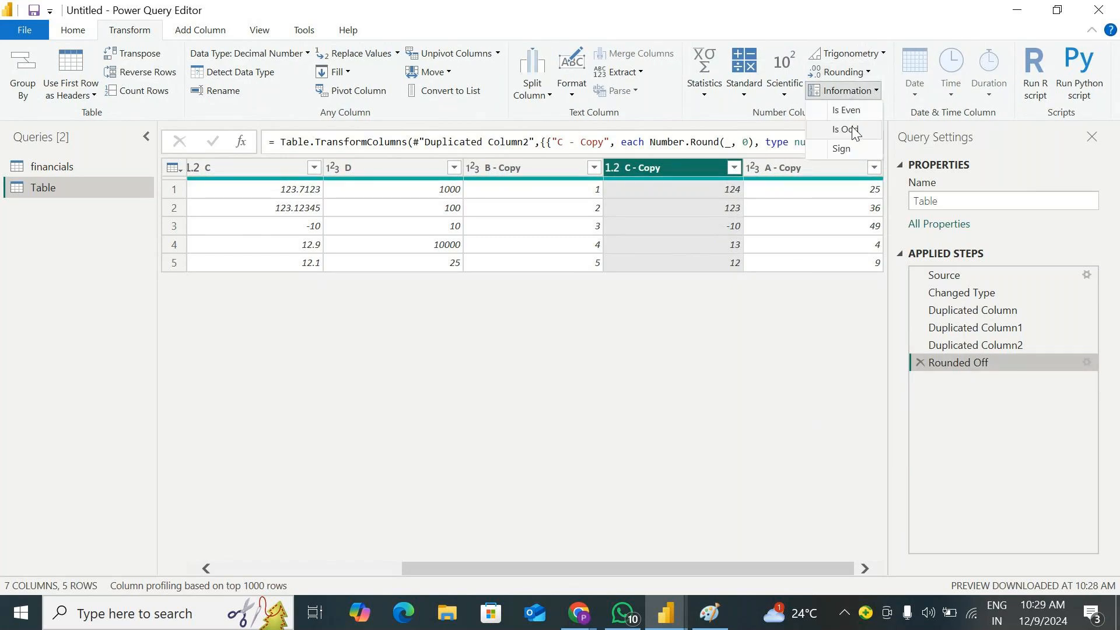
click(854, 129)
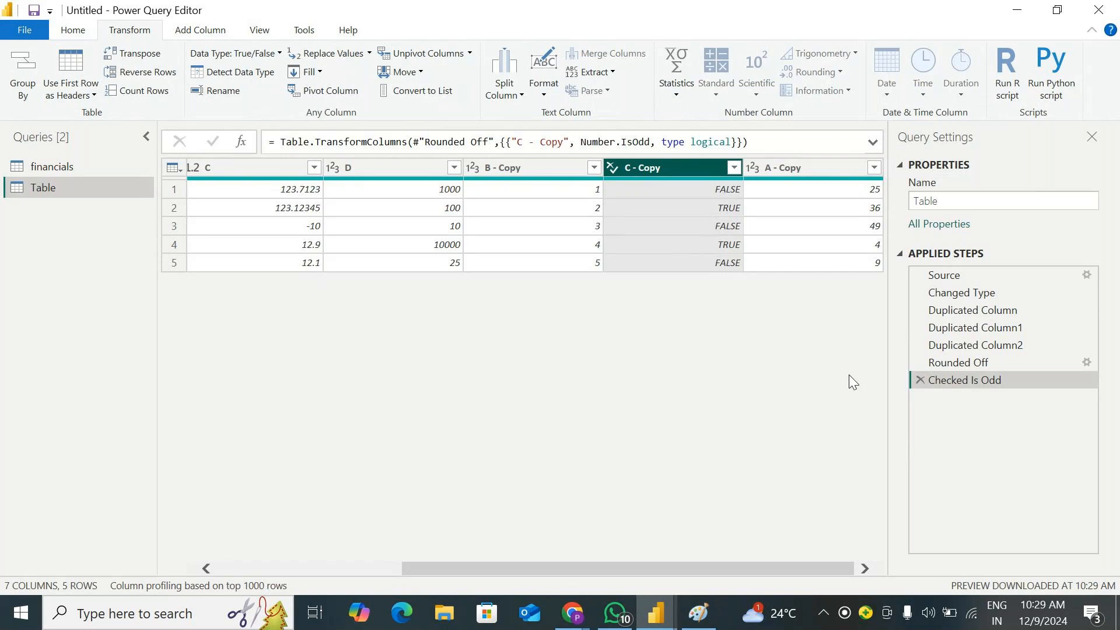
click(920, 381)
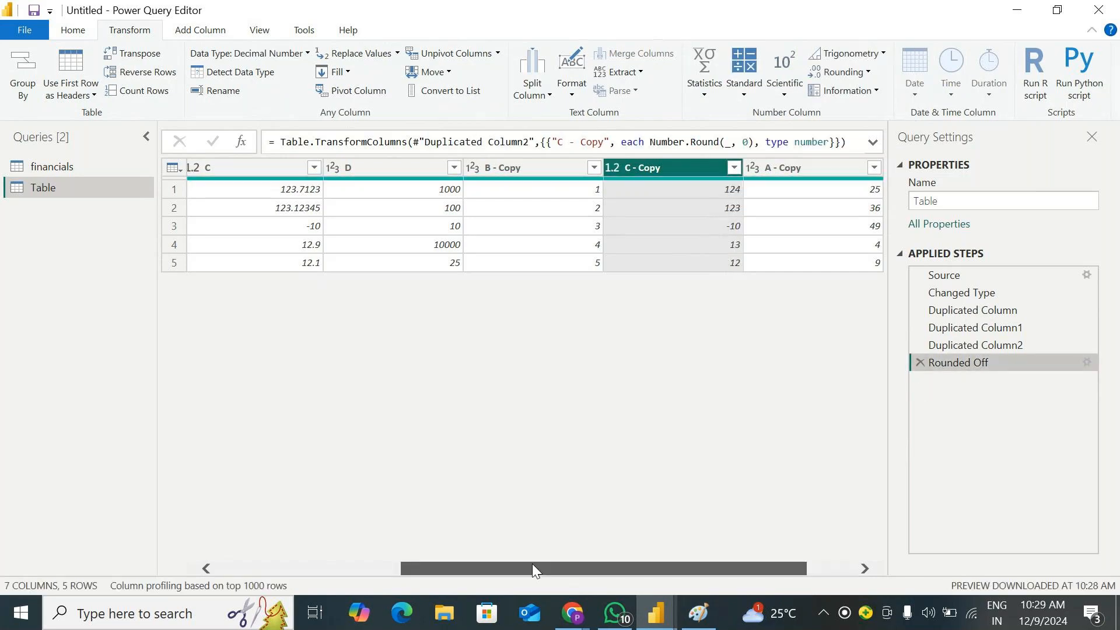
Test the copy of column B with Is Even and with Is Odd, deleting each check from the applied steps
drag(531, 567, 344, 568)
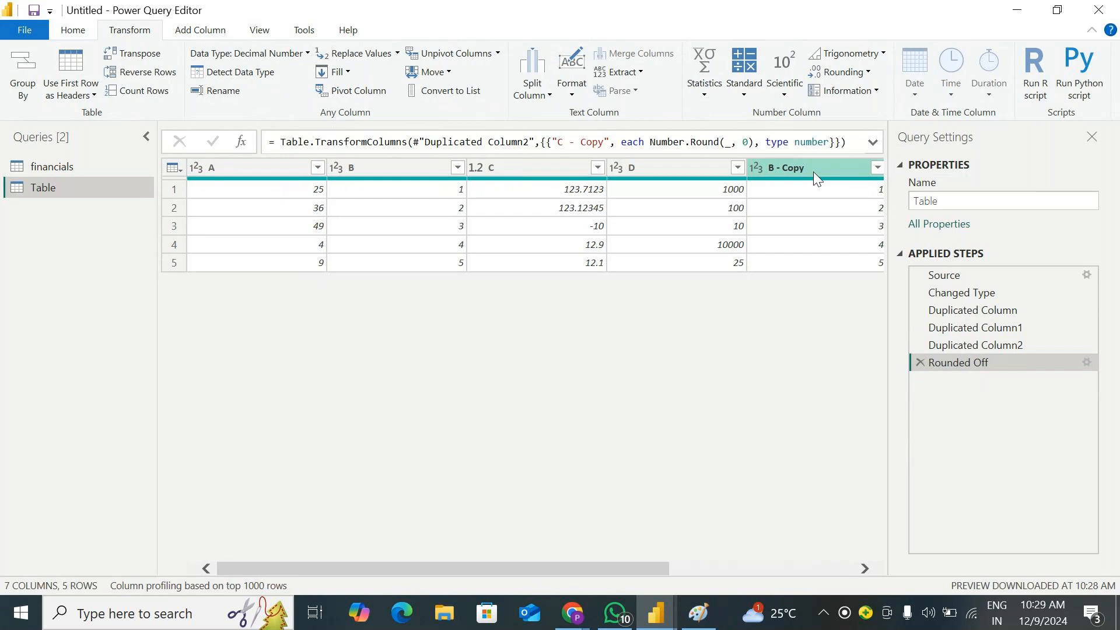
click(787, 170)
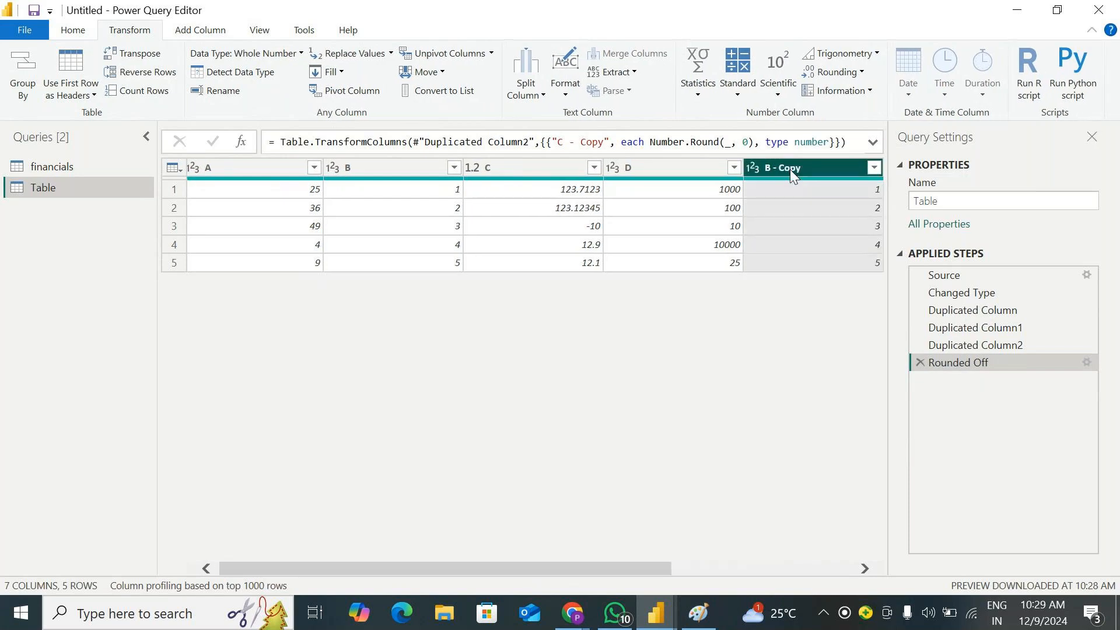
click(842, 91)
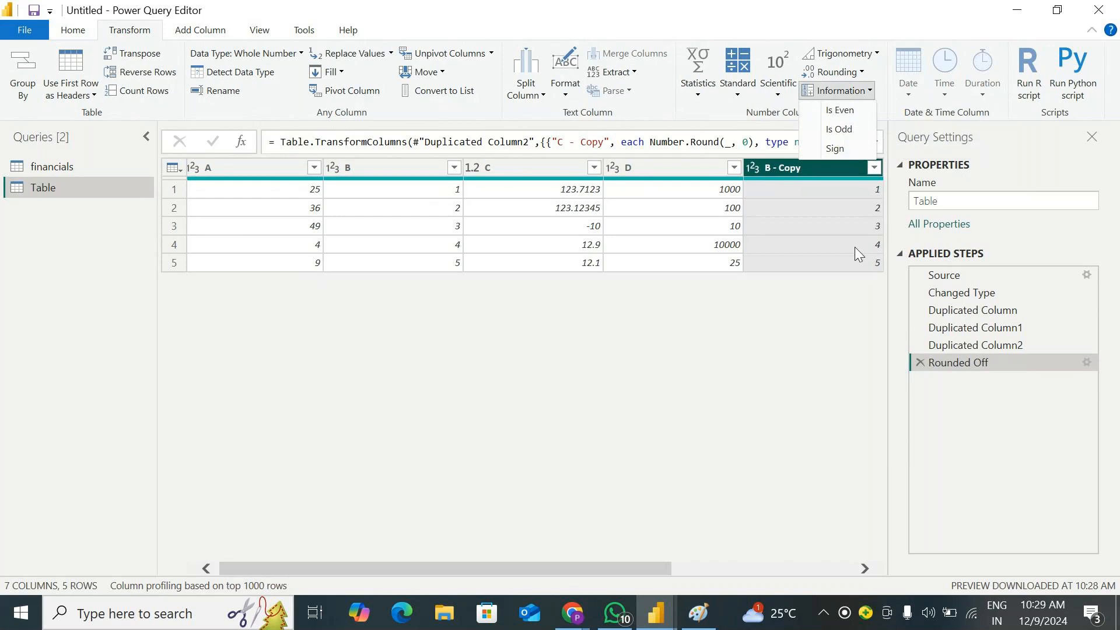
click(857, 112)
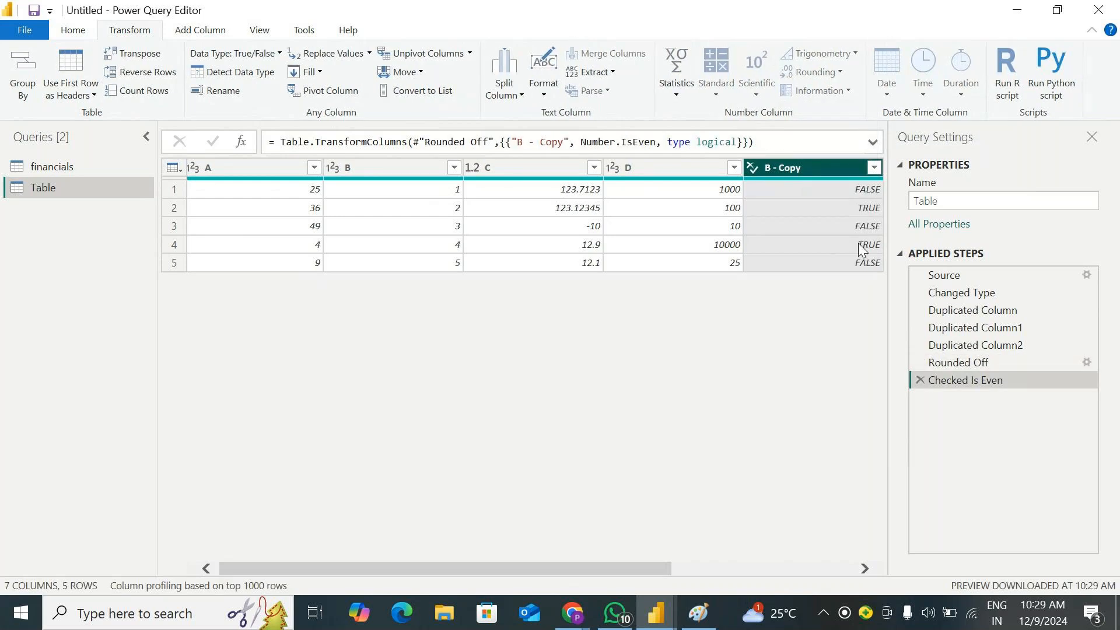
click(920, 380)
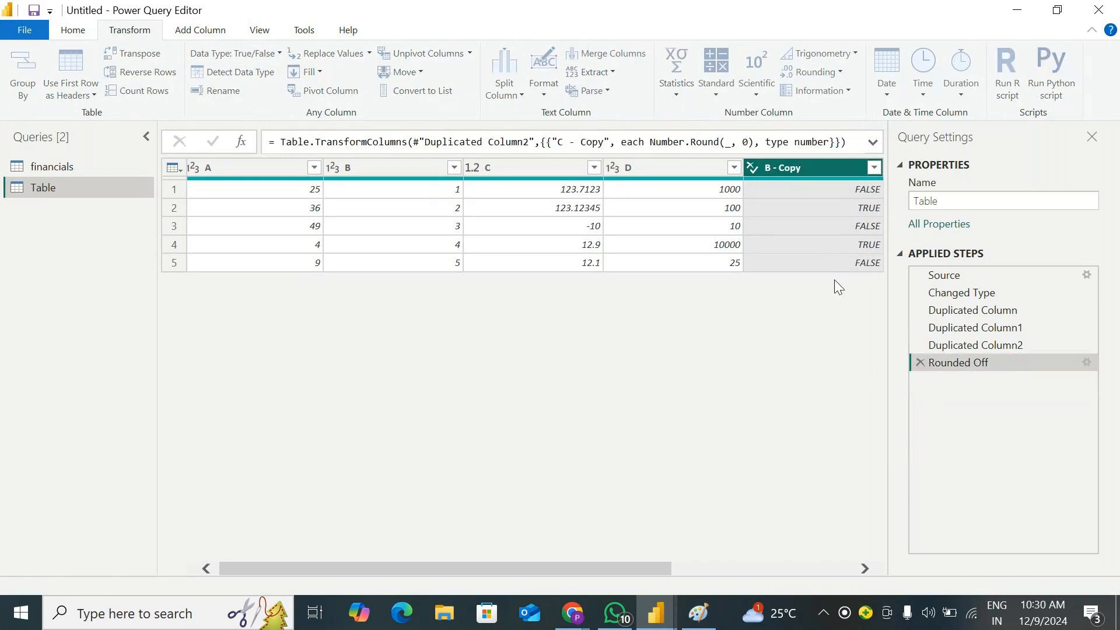
click(856, 93)
click(847, 131)
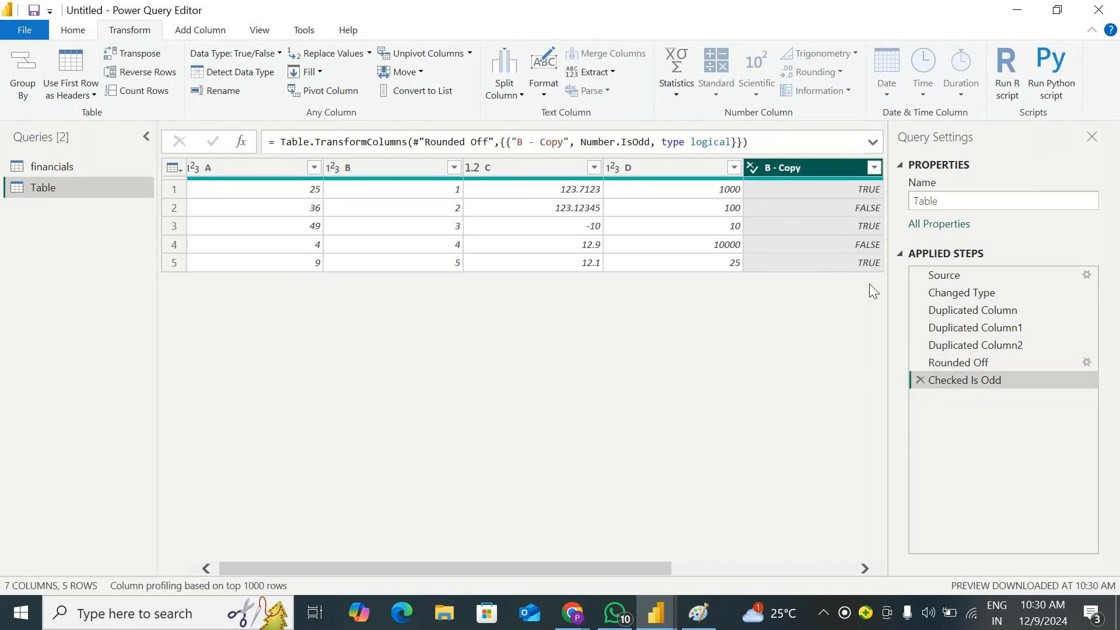
click(921, 380)
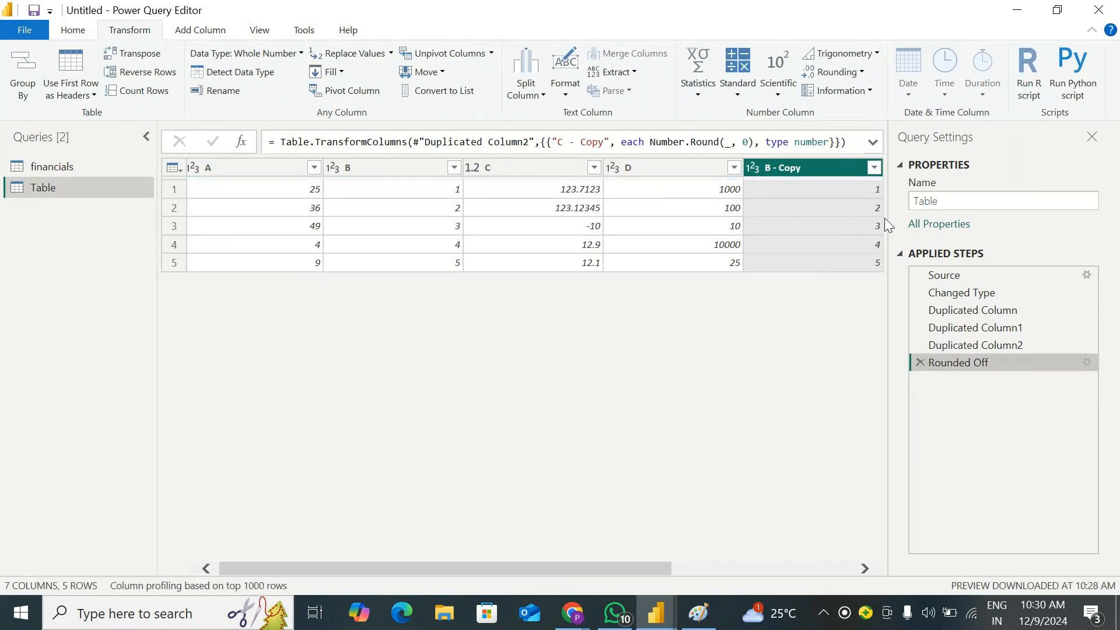
Replace the values in the copies of columns B and C with their Sign
click(871, 92)
click(851, 149)
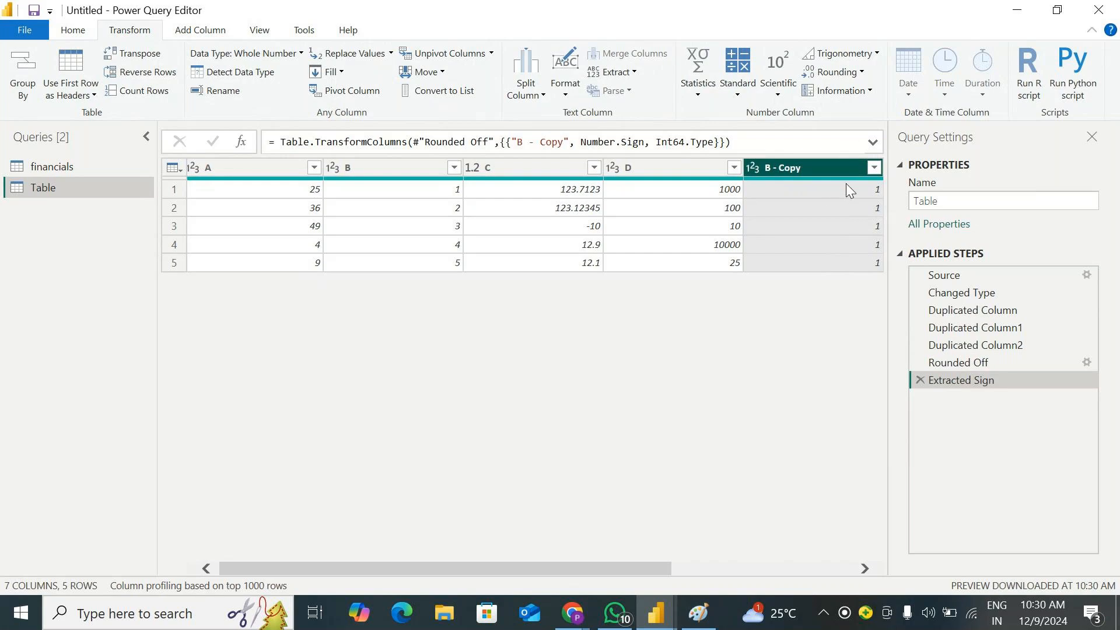
drag(611, 572, 795, 572)
click(698, 166)
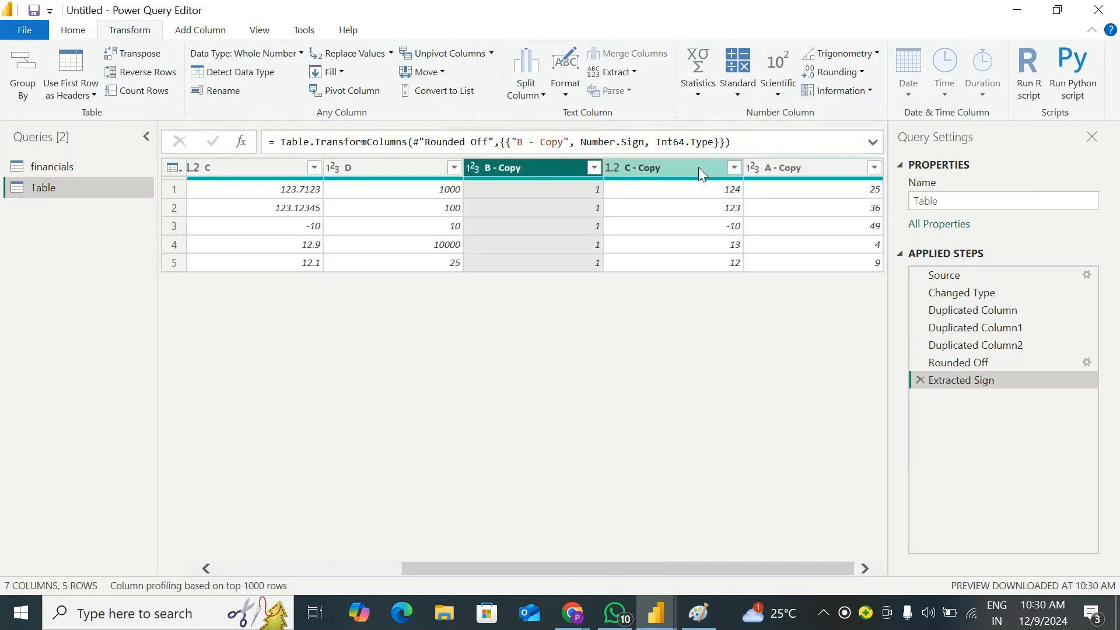
click(828, 93)
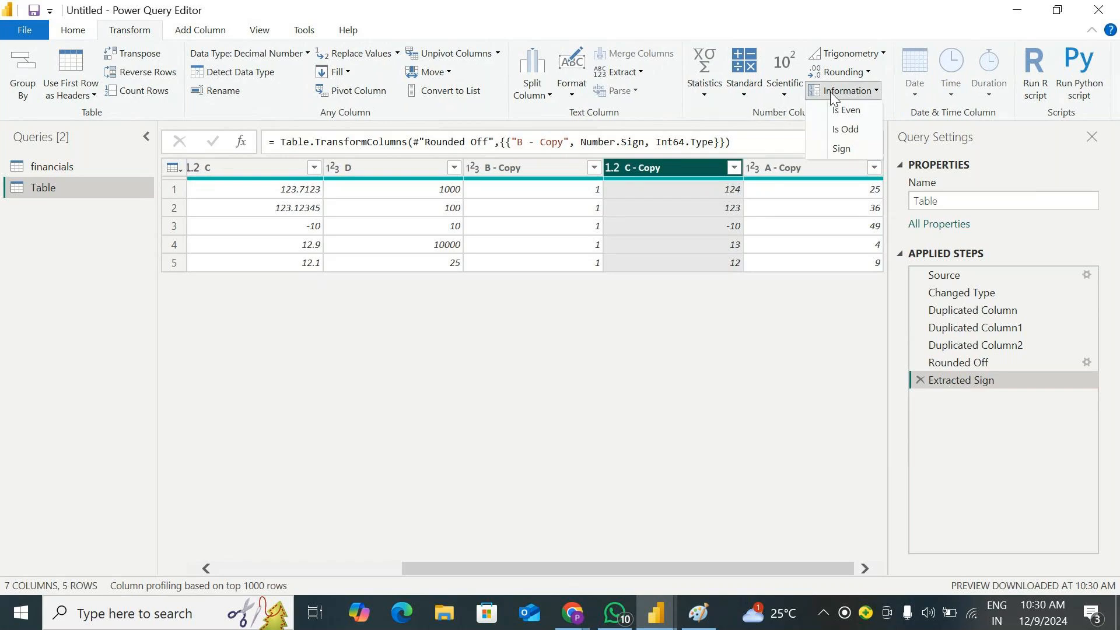
click(840, 149)
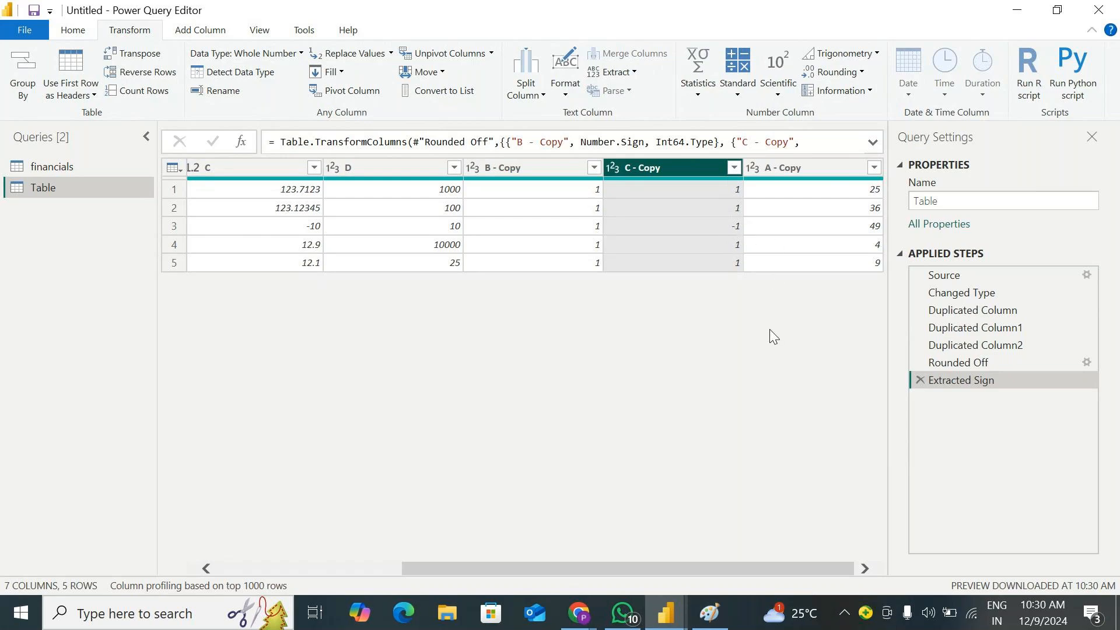
click(736, 91)
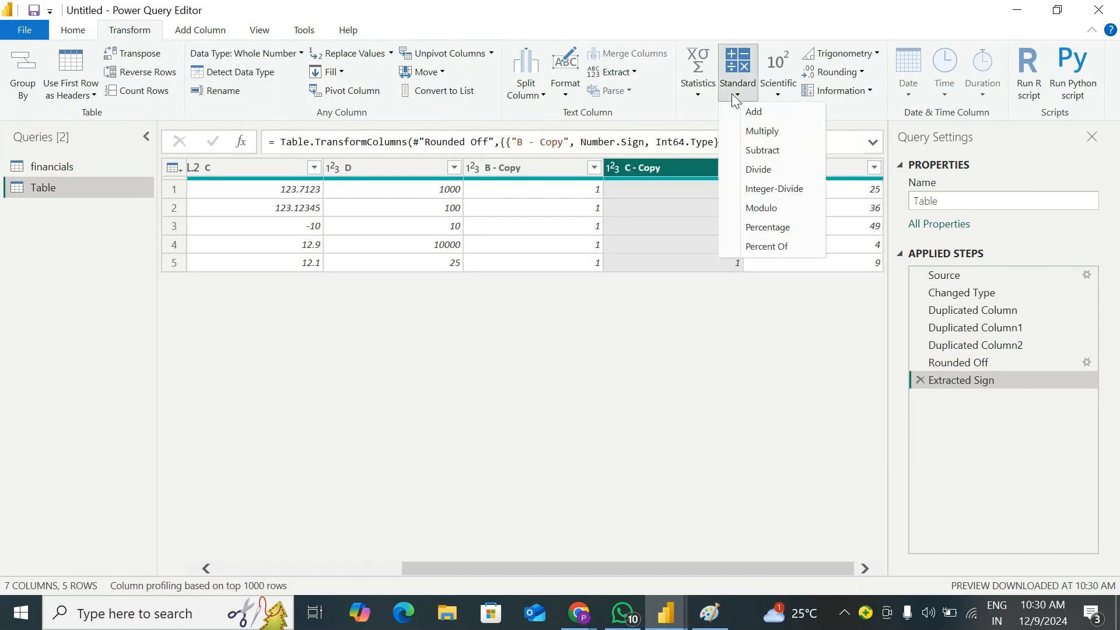
click(781, 95)
click(876, 53)
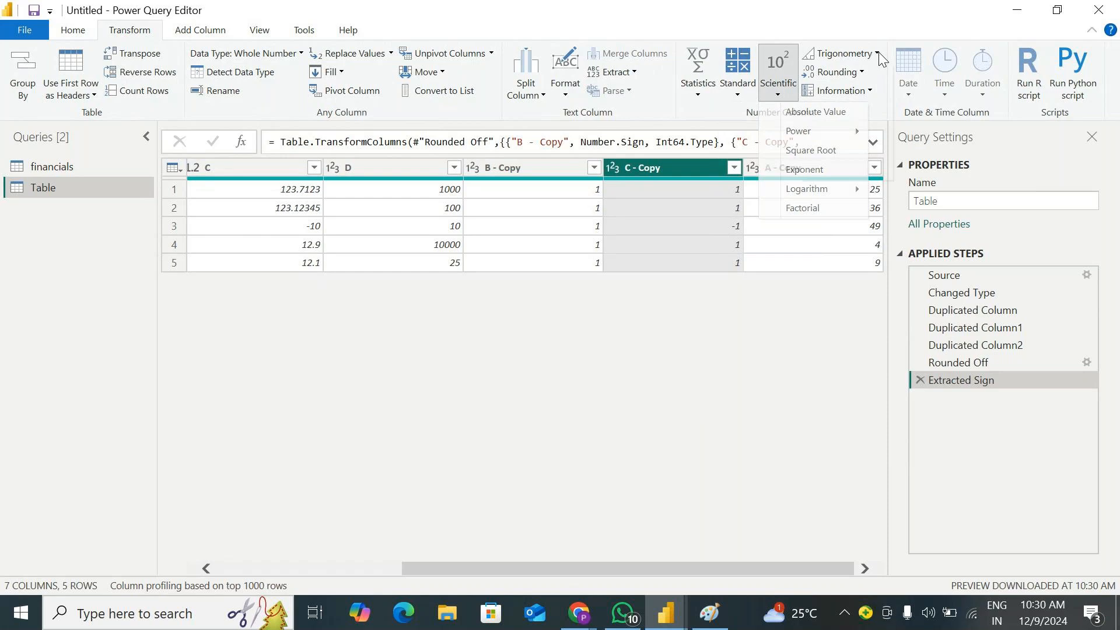
click(849, 2)
click(840, 72)
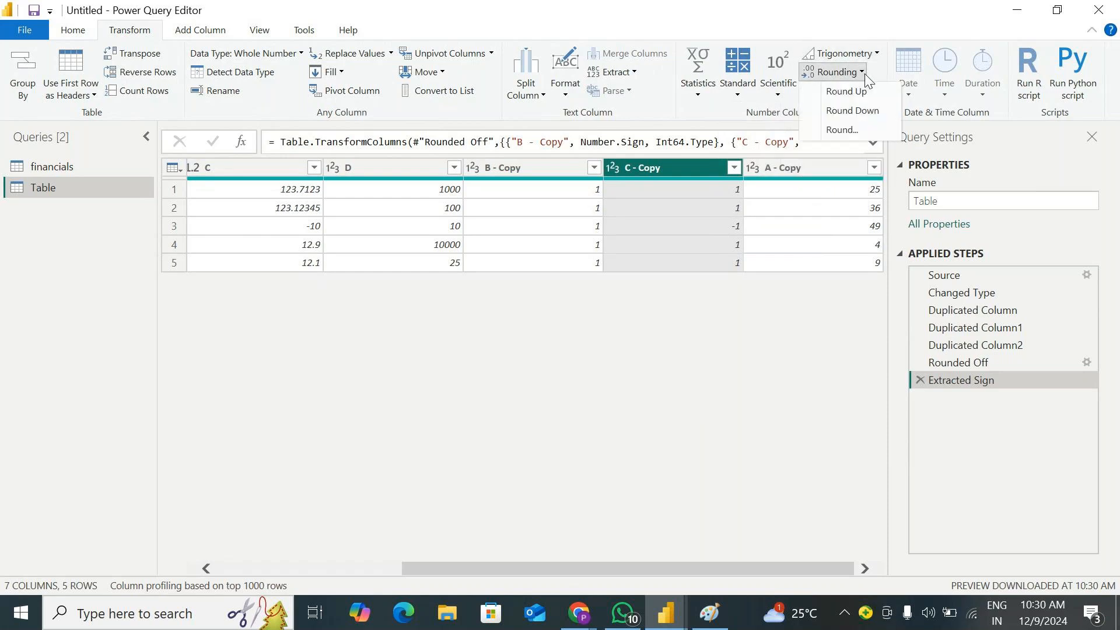
click(877, 27)
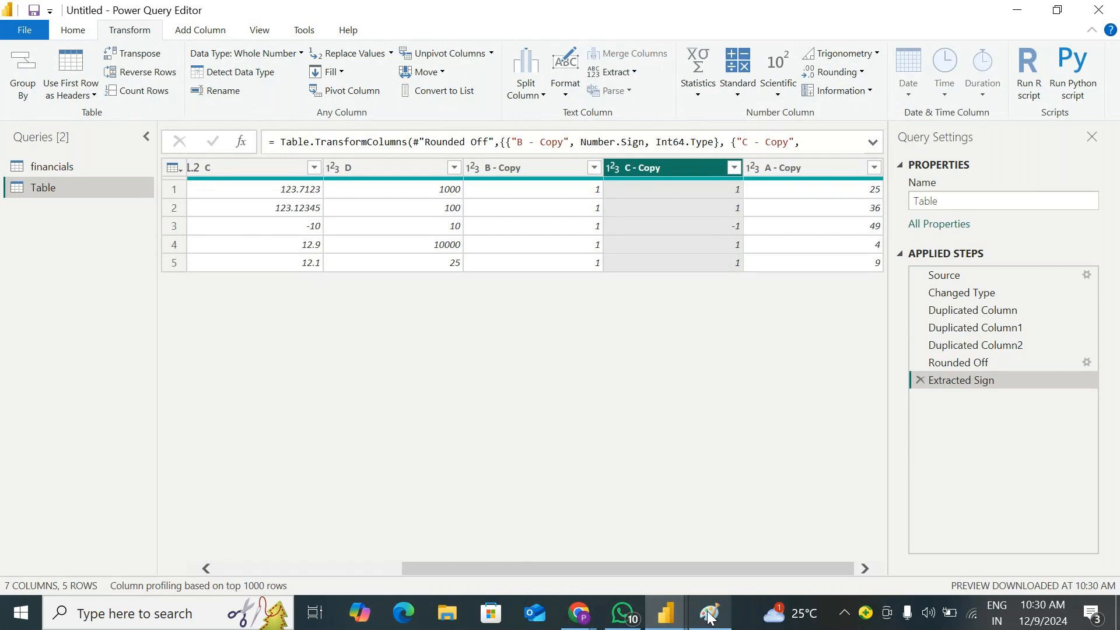
Open Snipping Tool and capture the Number Column and Date & Time Column command groups of the Transform ribbon
click(111, 623)
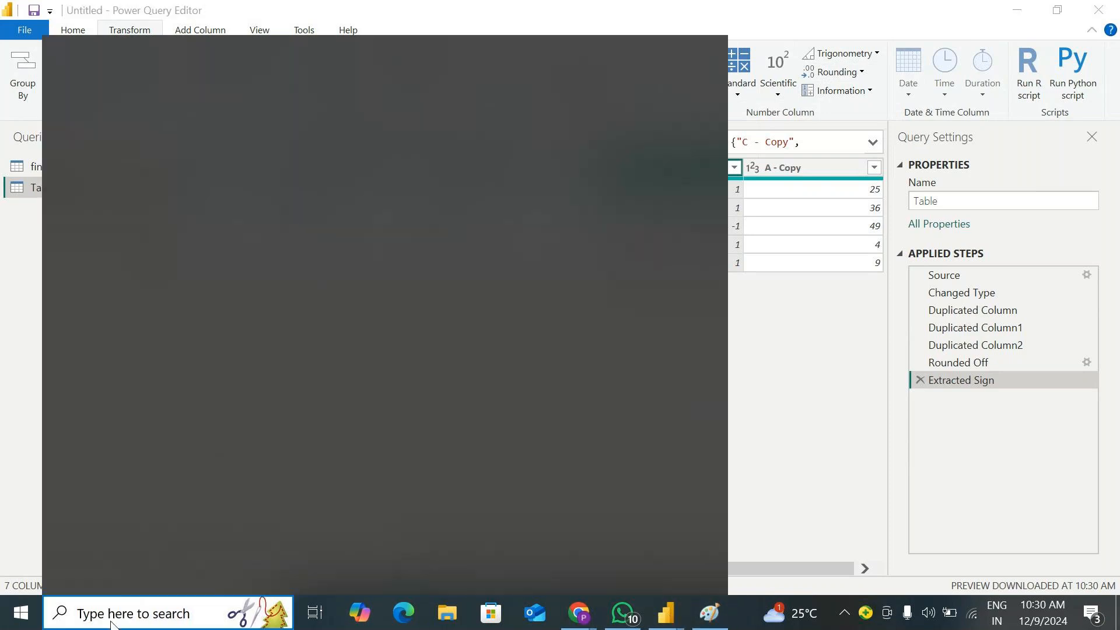
text(i)
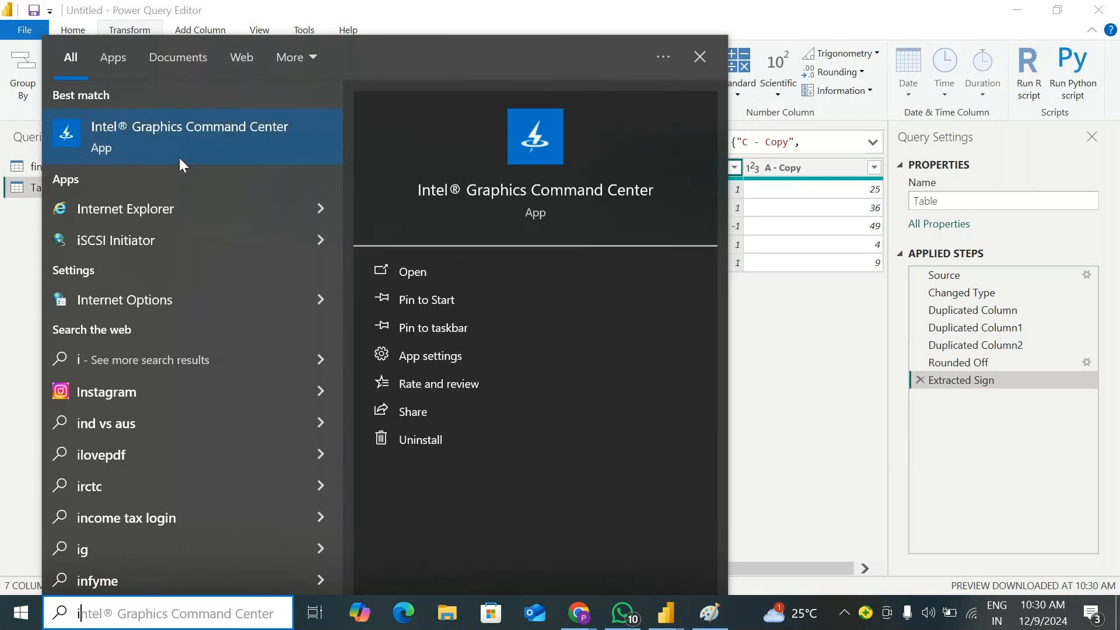
key(BackSpace)
text(Sni)
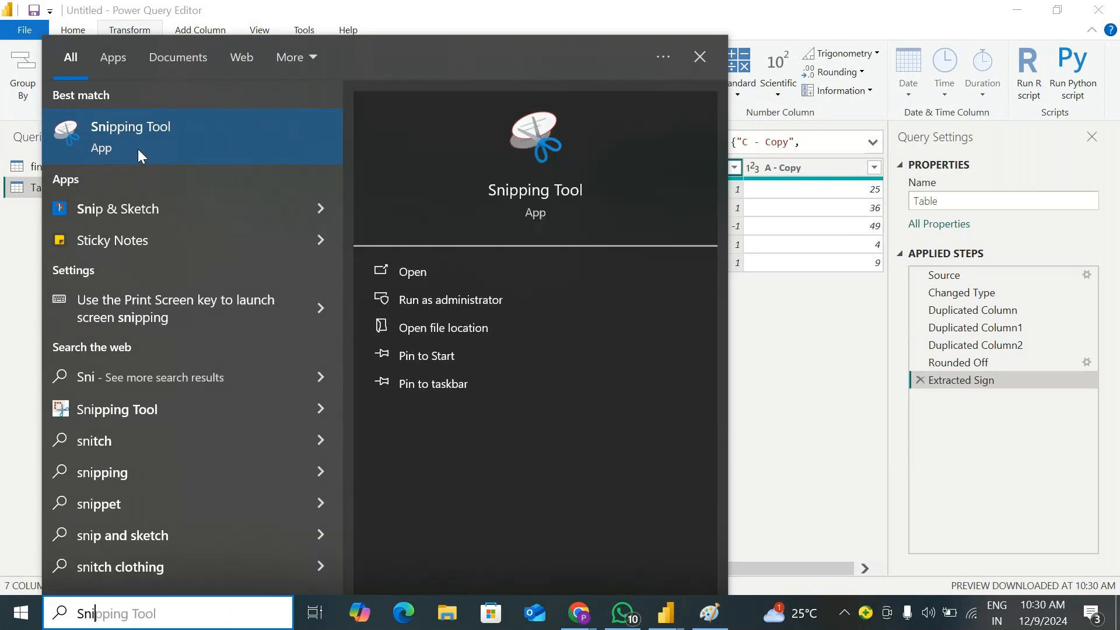
click(139, 146)
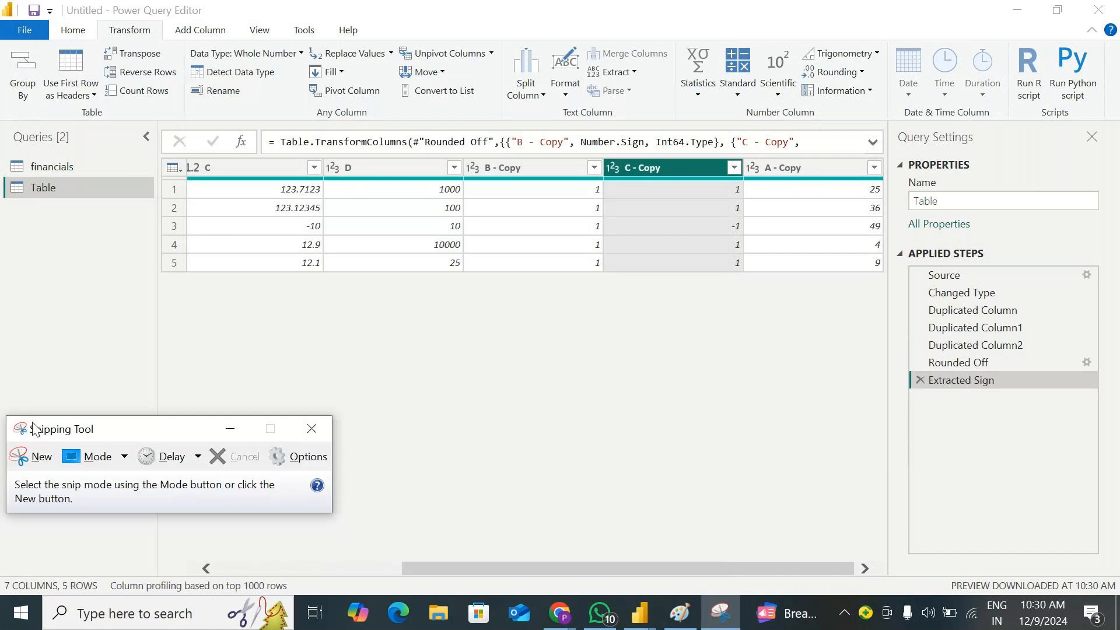
click(36, 462)
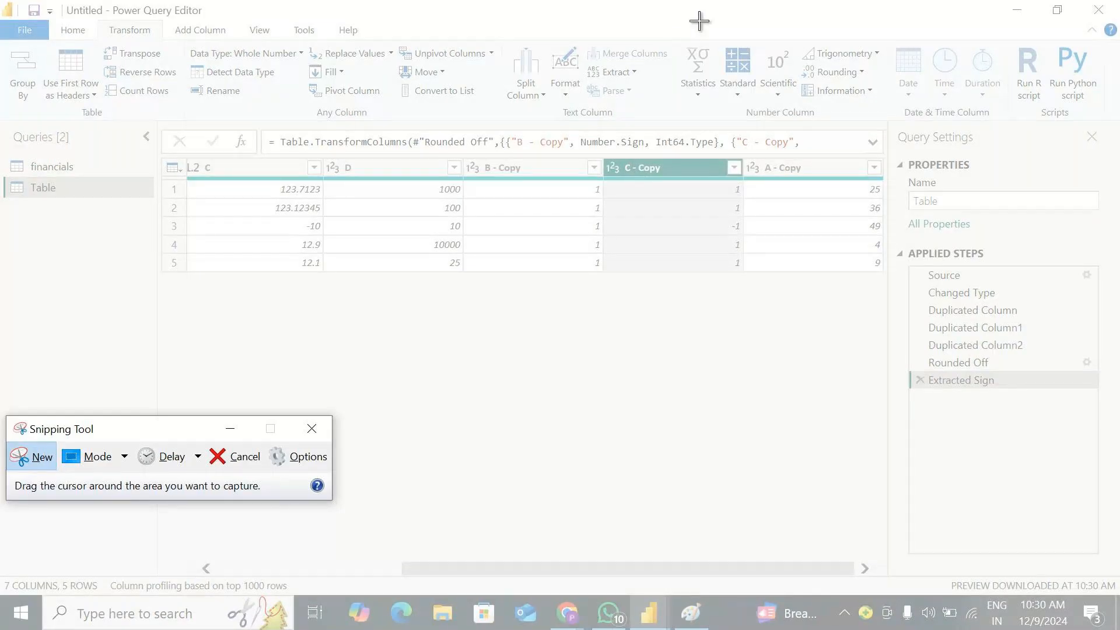
drag(718, 22, 1012, 128)
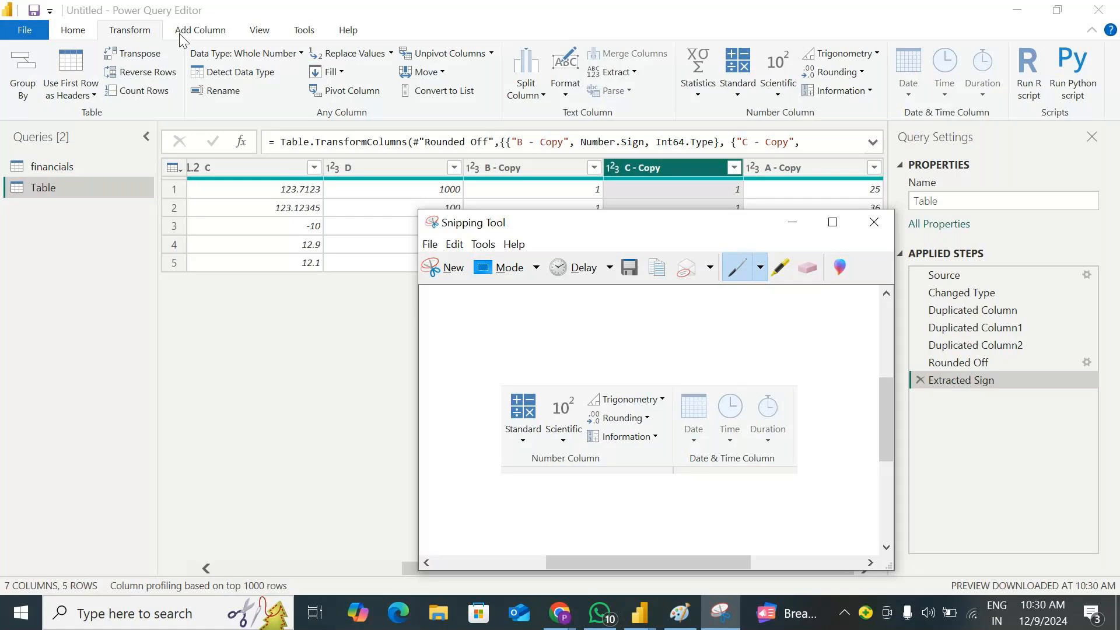
Compare the captured Transform commands with the From Number and From Date & Time commands for adding columns
click(180, 34)
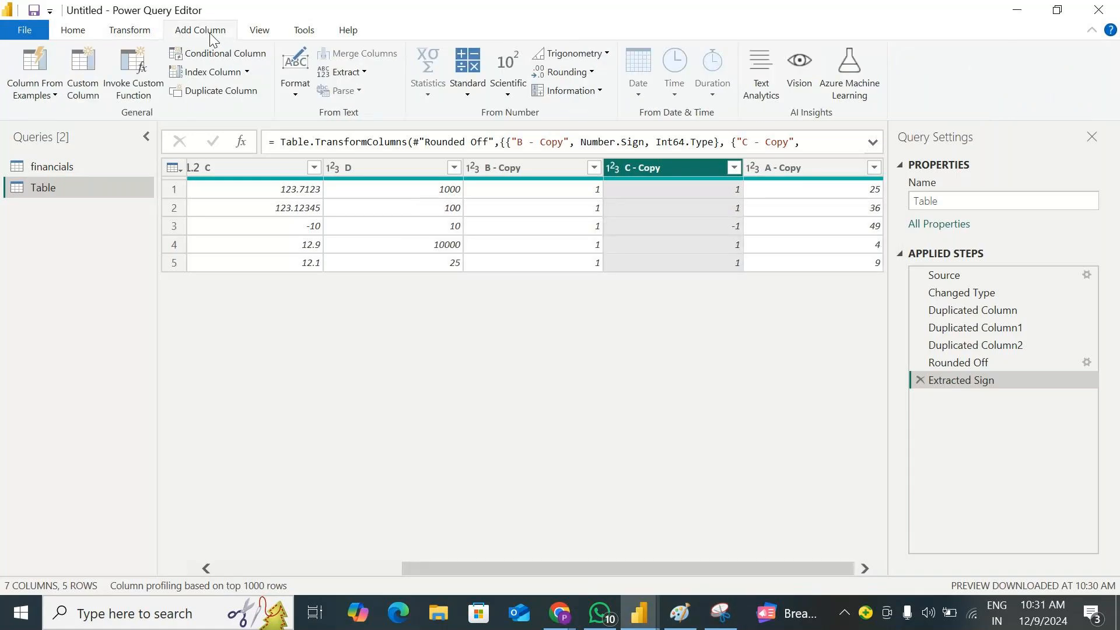
click(720, 613)
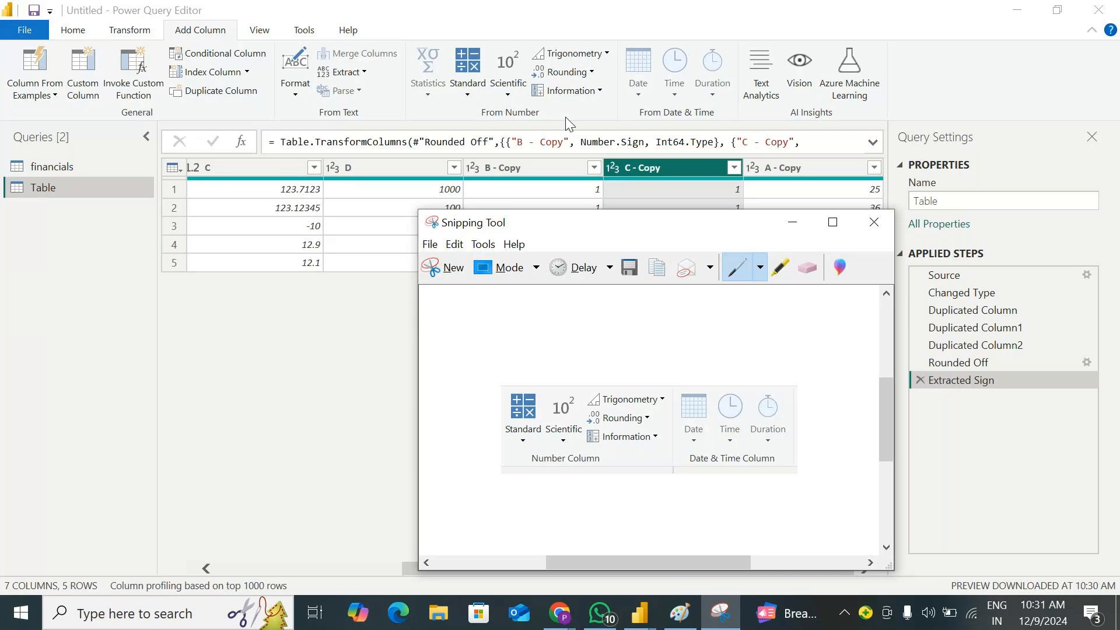
click(793, 225)
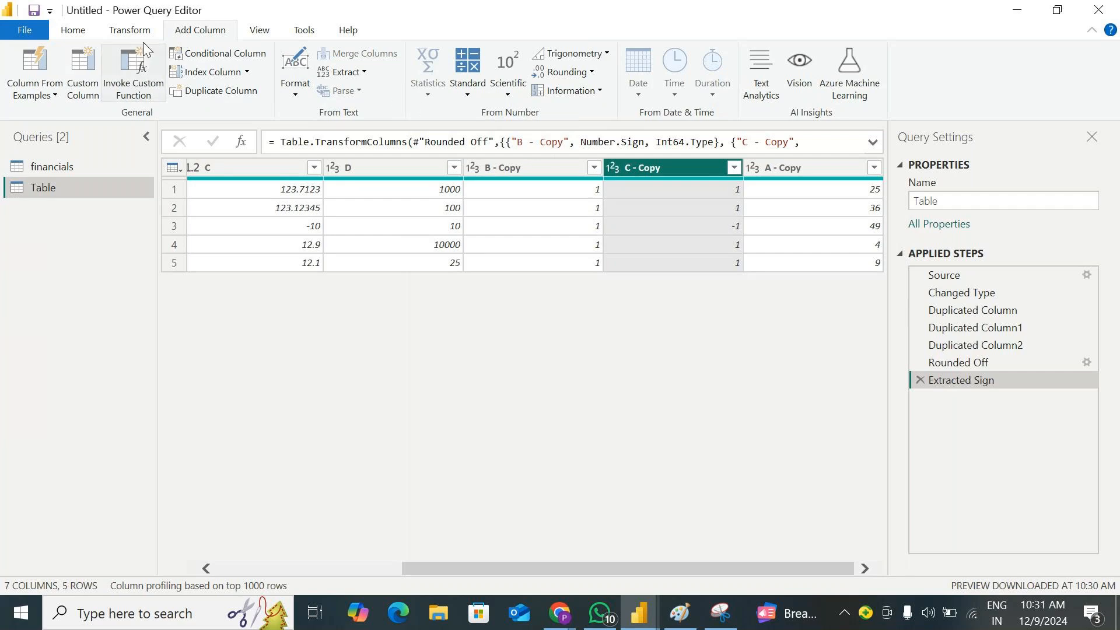
click(131, 33)
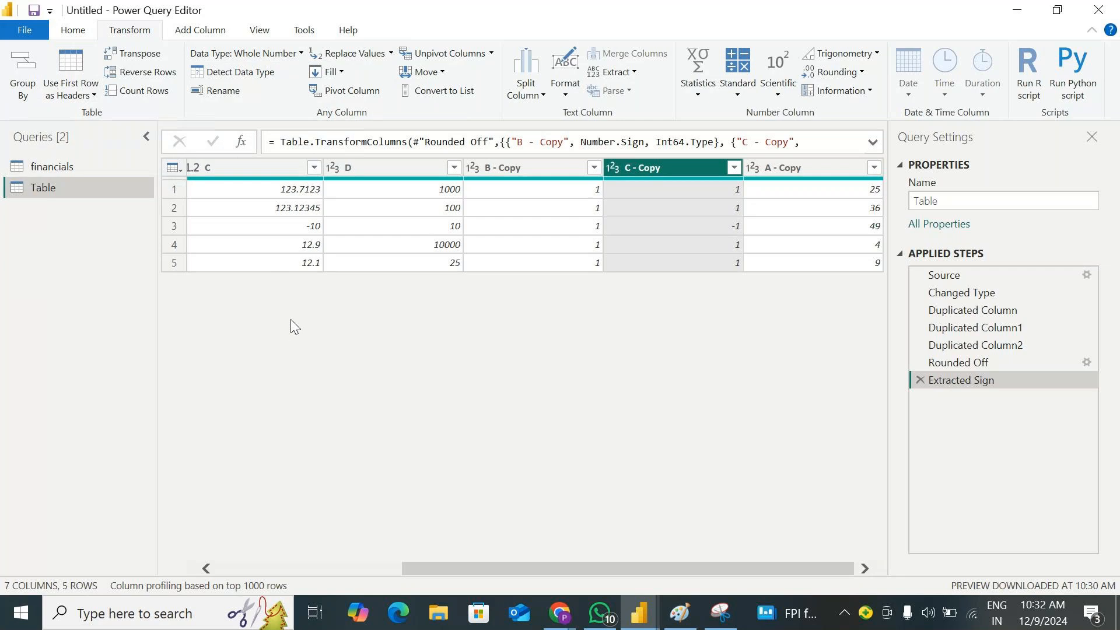
click(60, 31)
click(117, 35)
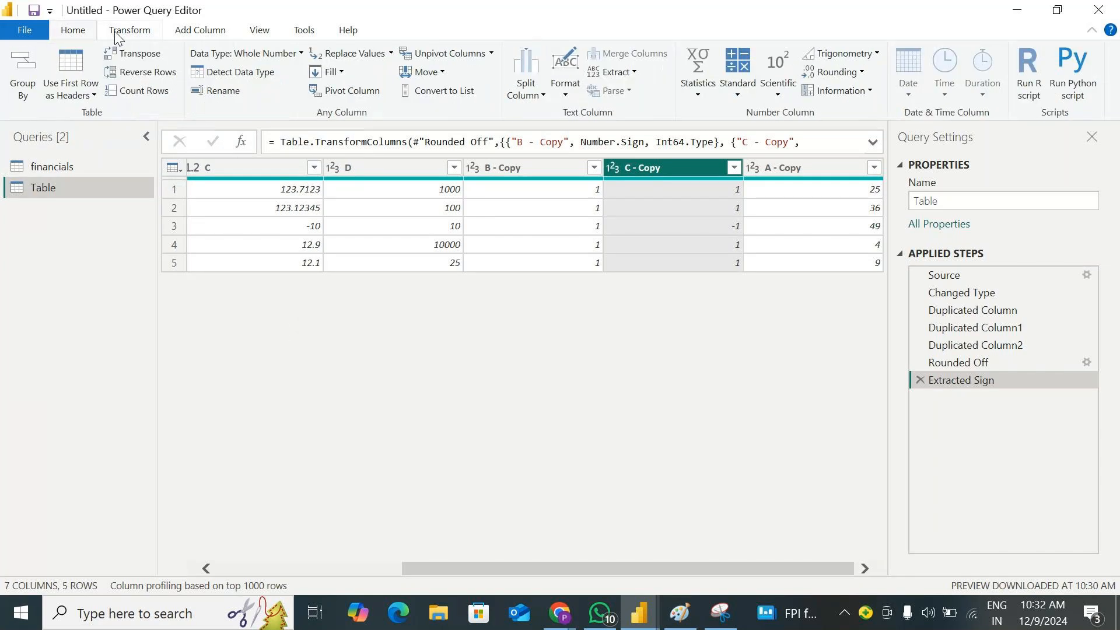
click(198, 36)
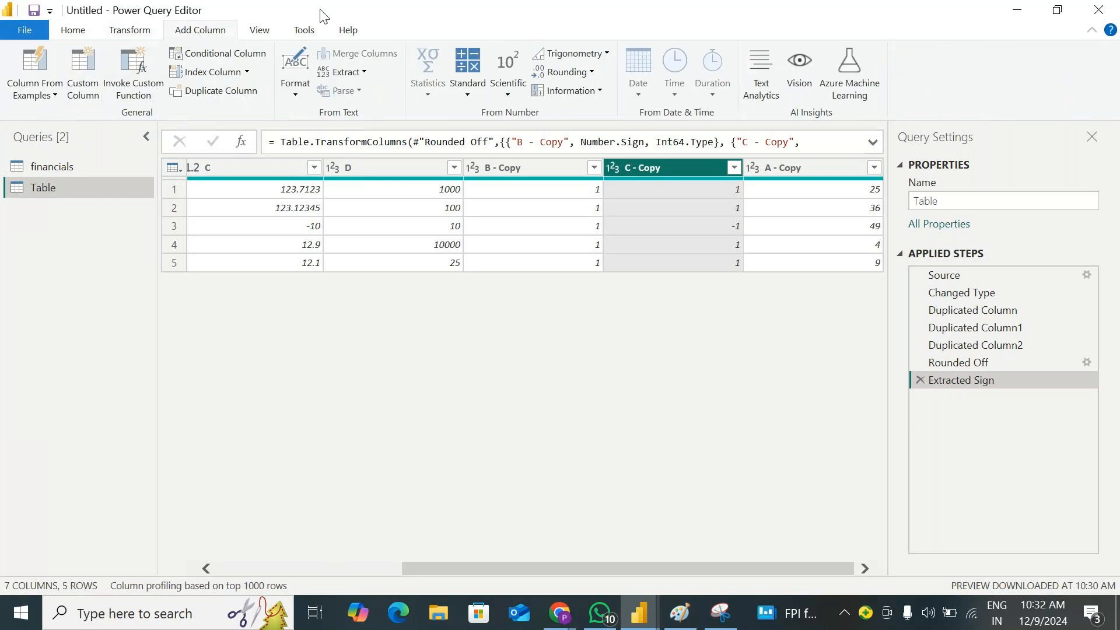
click(73, 33)
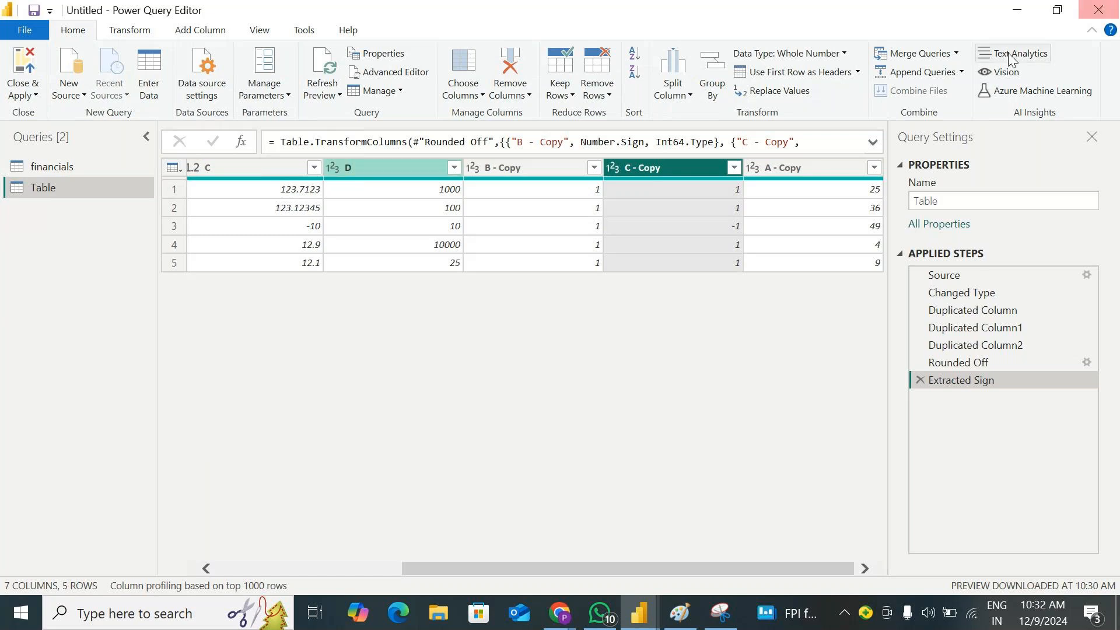
Minimize Power Query Editor and switch to the GoTo Meeting window
click(1016, 10)
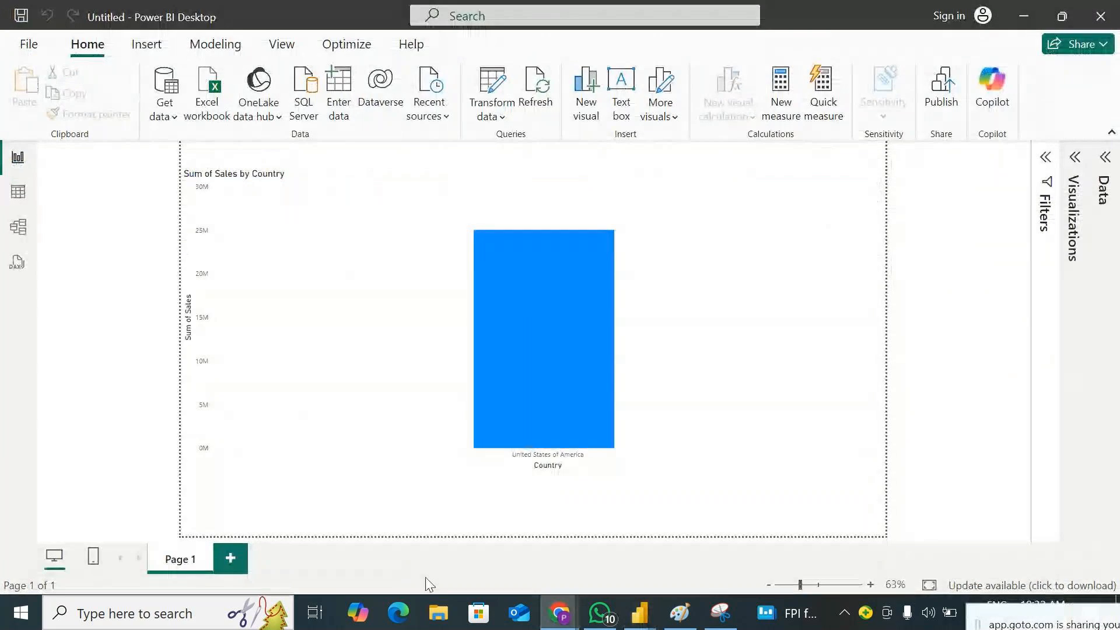
mouse_move(569, 621)
click(560, 525)
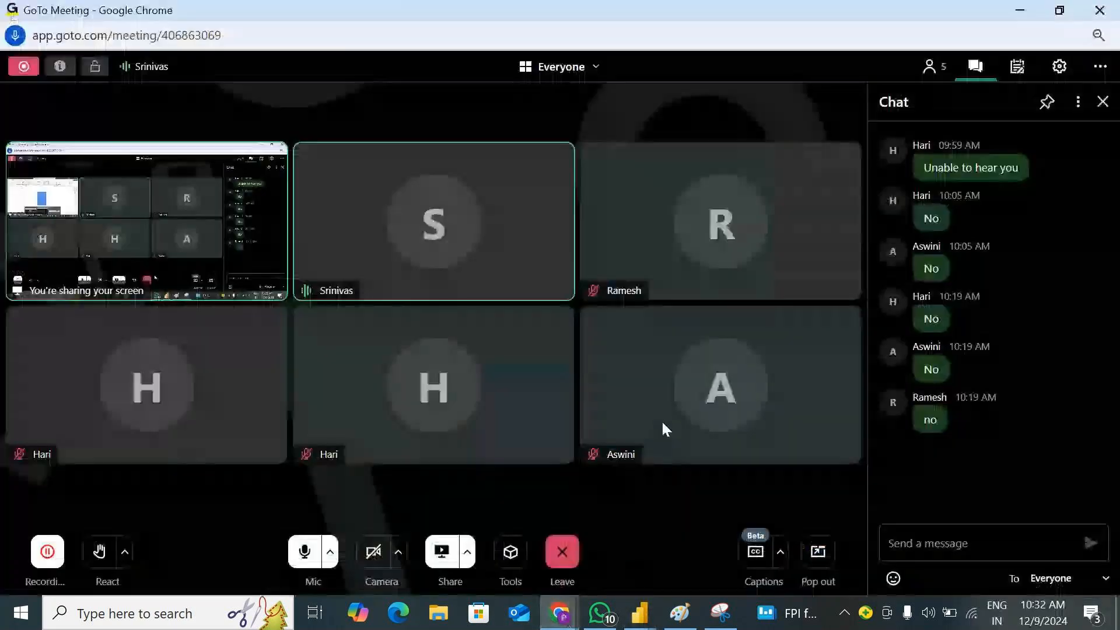